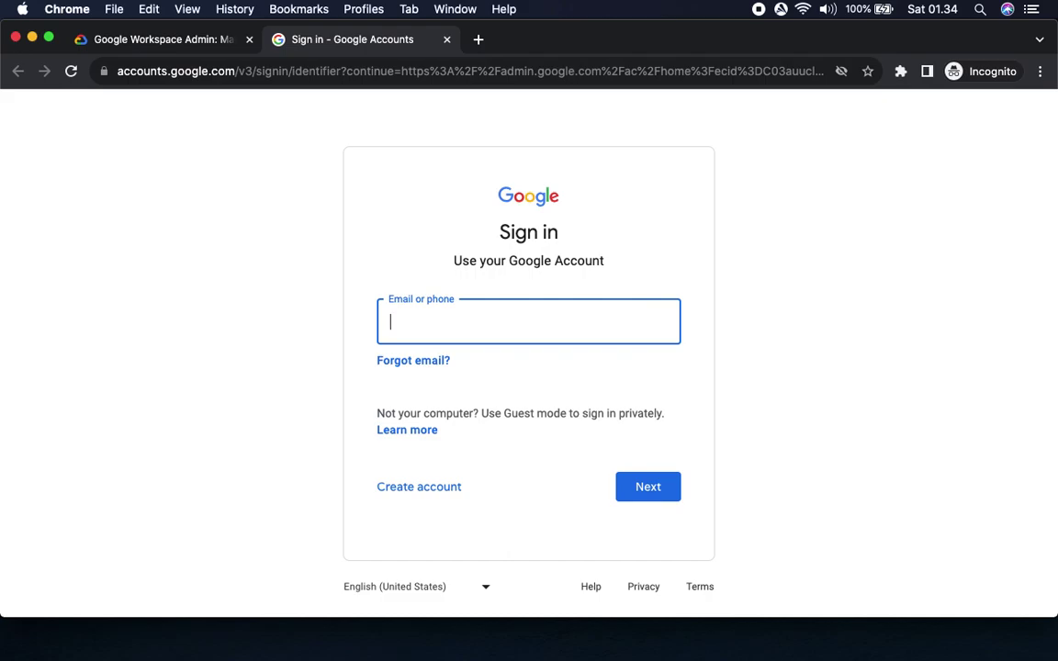
Enter the lab's student email on the Google sign-in page and continue.
{"action": "left_click", "coordinate": [138, 39]}
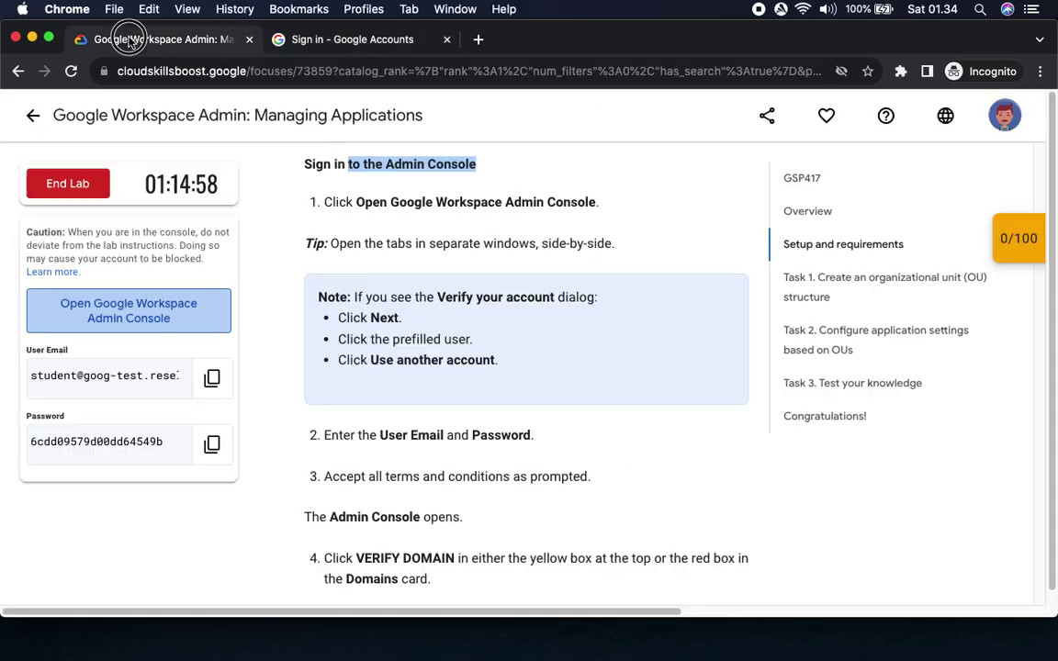
{"action": "left_click", "coordinate": [211, 377]}
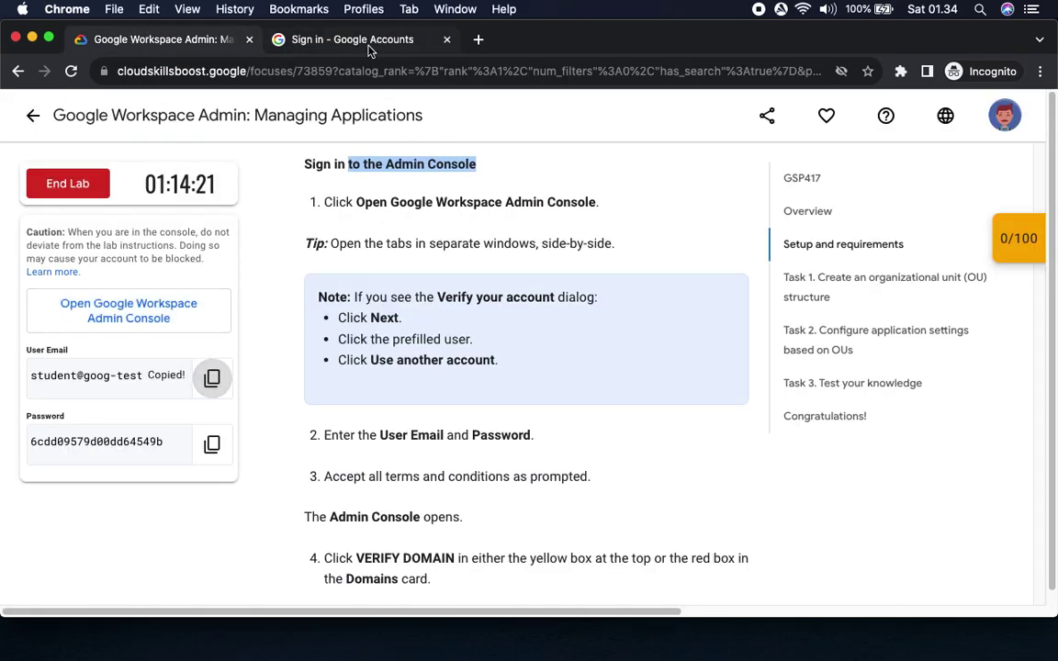
{"action": "left_click", "coordinate": [369, 44]}
{"action": "key", "text": "super+v"}
{"action": "left_click", "coordinate": [648, 489]}
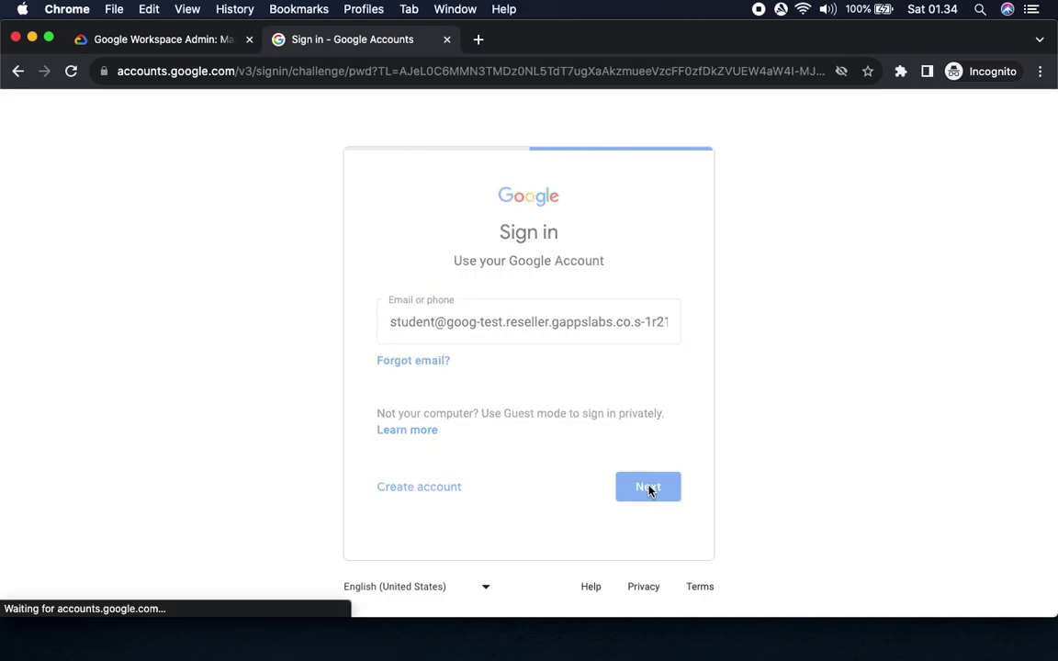
Enter the lab account's password to finish signing in.
{"action": "left_click", "coordinate": [145, 40]}
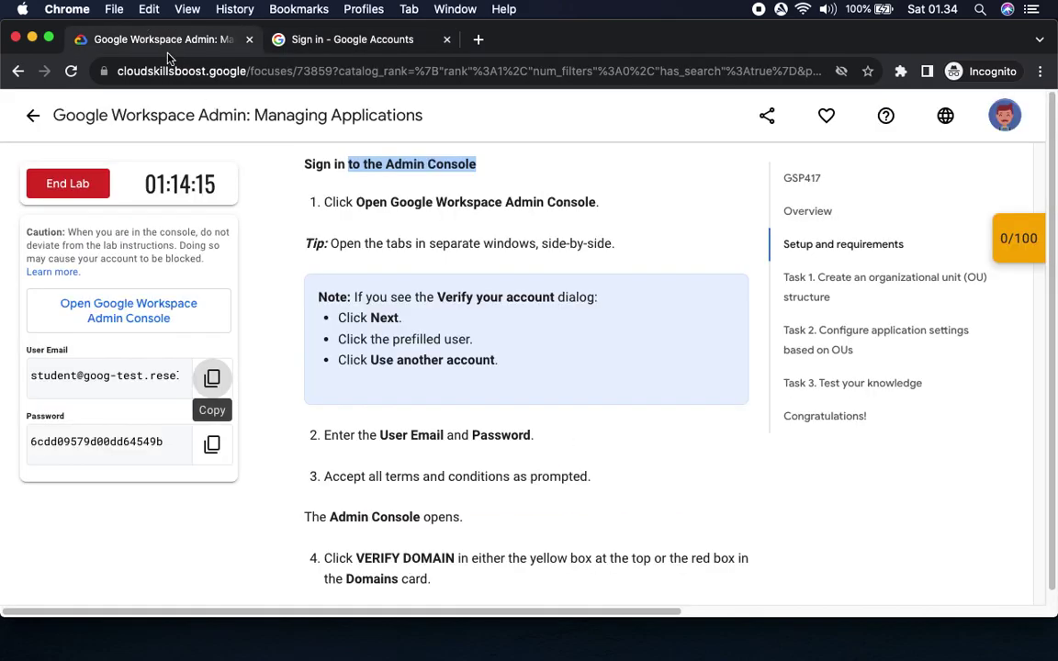
{"action": "left_click", "coordinate": [200, 444]}
{"action": "left_click", "coordinate": [359, 41]}
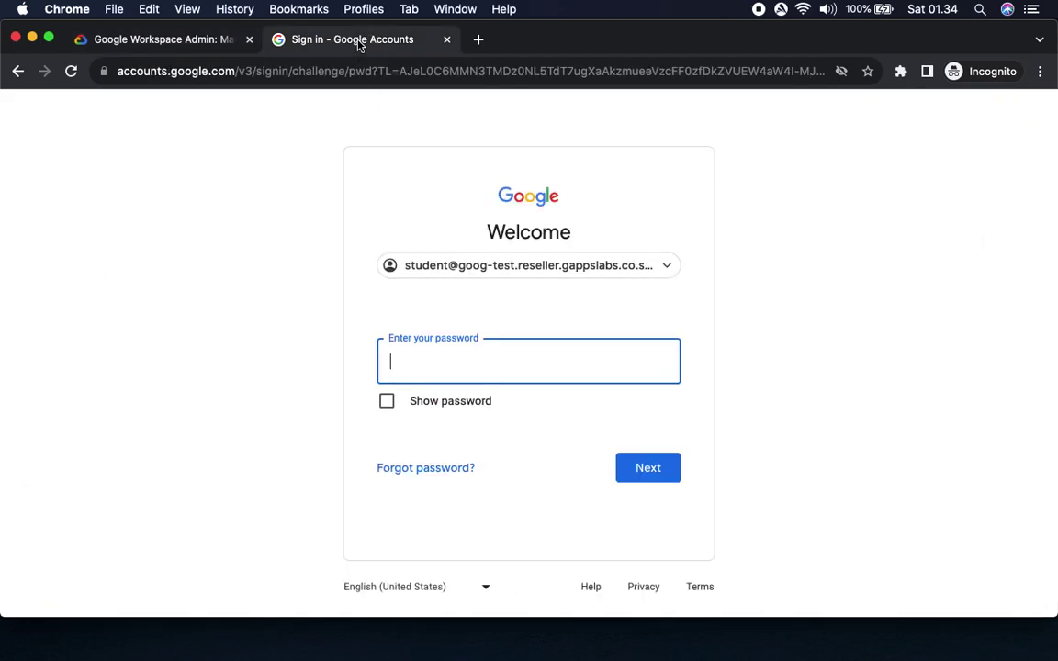
{"action": "key", "text": "super+v"}
{"action": "left_click", "coordinate": [645, 468]}
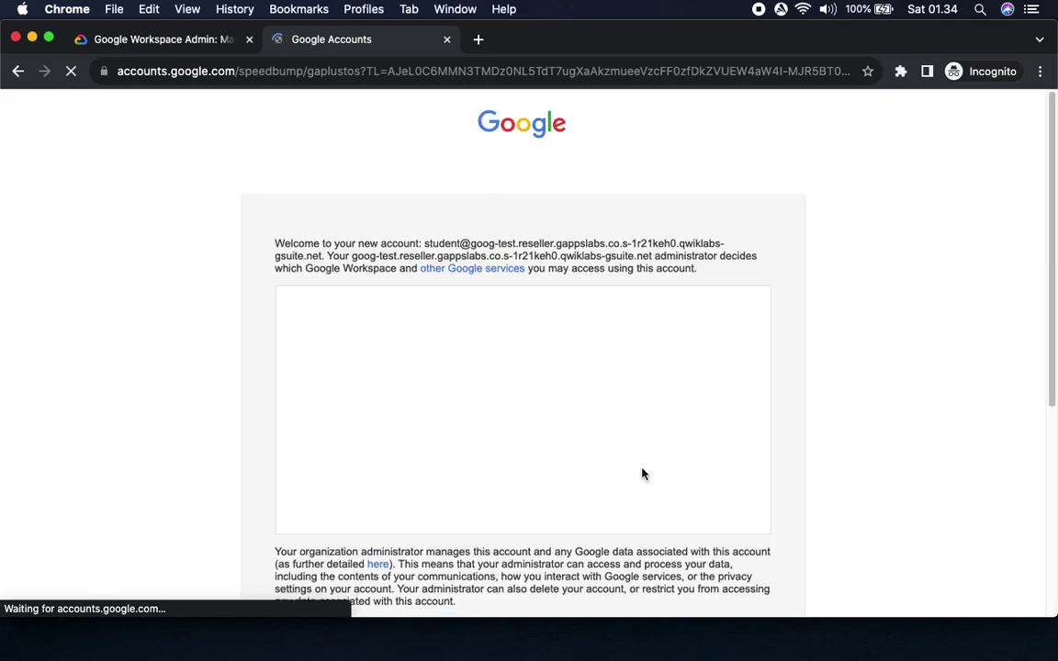
Accept the new-account welcome terms with I understand.
{"action": "scroll", "coordinate": [904, 443], "scroll_direction": "down", "scroll_amount": 4}
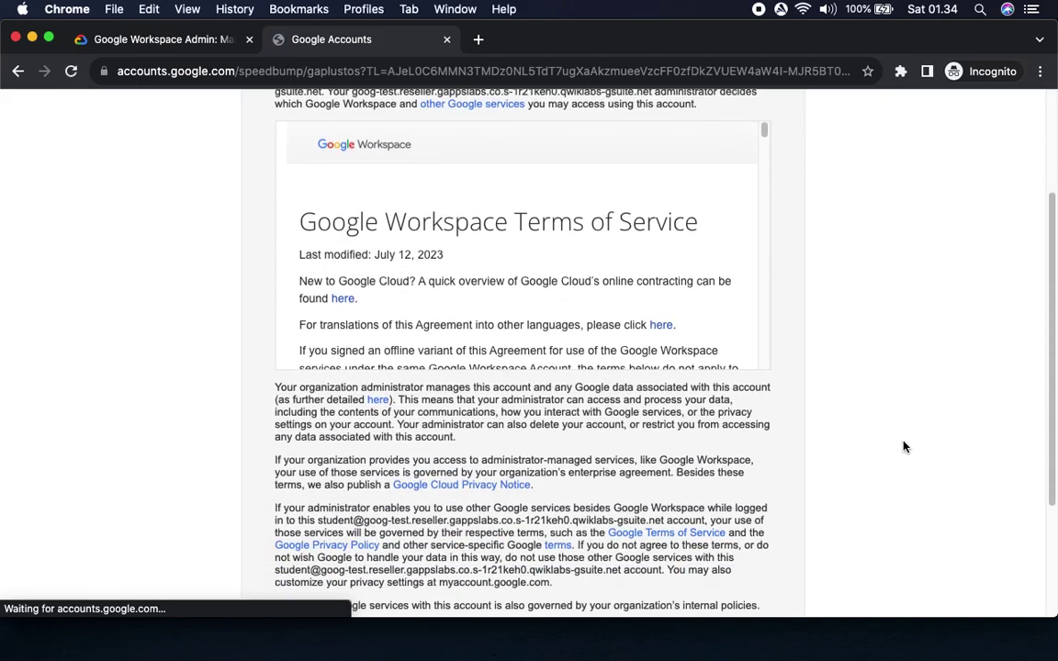
{"action": "left_click", "coordinate": [649, 456]}
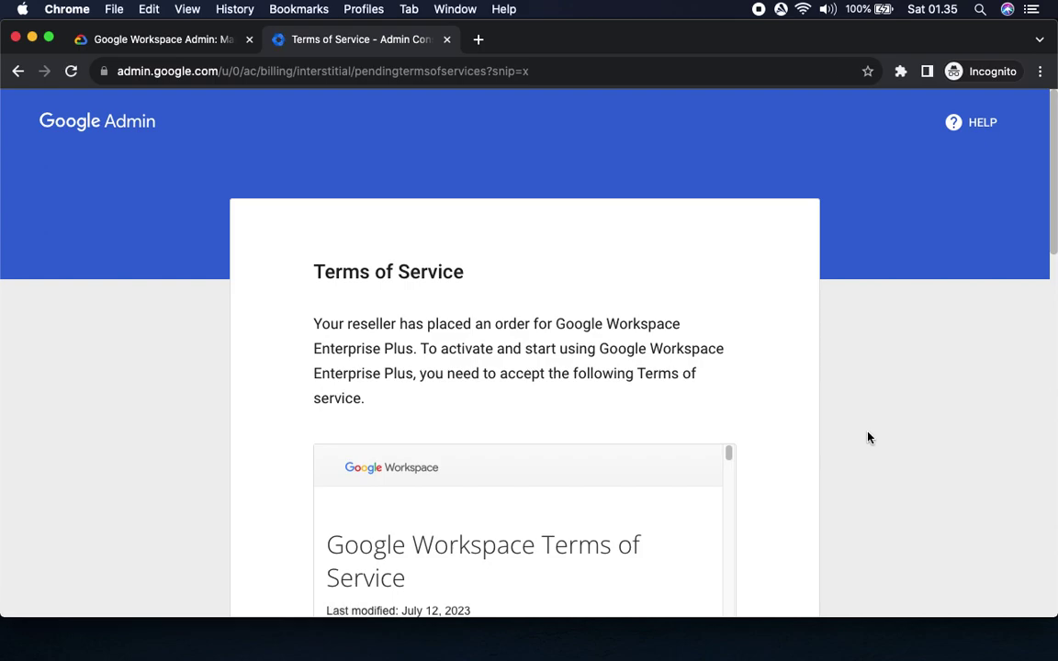
{"action": "left_click", "coordinate": [153, 42]}
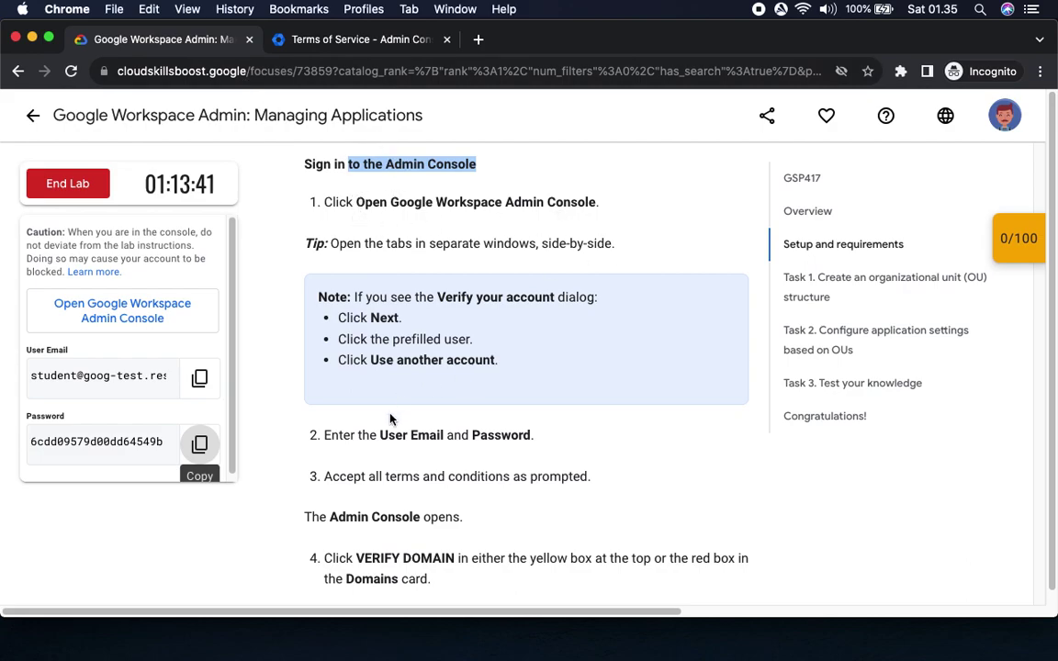
{"action": "left_click_drag", "start_coordinate": [385, 476], "coordinate": [667, 490]}
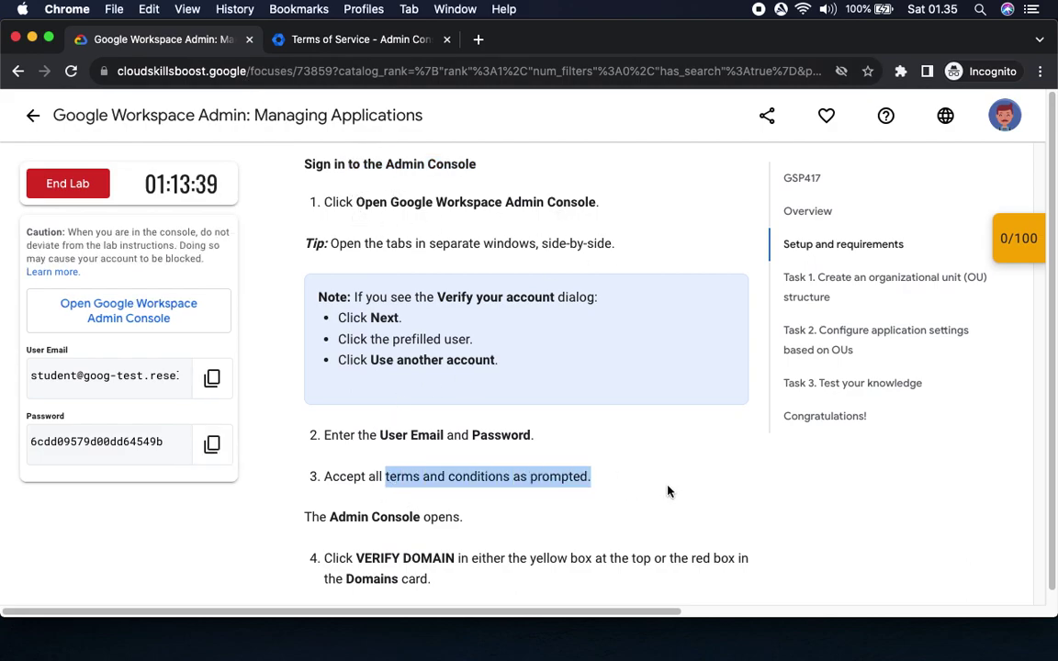
Accept the Google Workspace Terms of Service to reach the Admin console home.
{"action": "scroll", "coordinate": [682, 481], "scroll_direction": "down", "scroll_amount": 5}
{"action": "scroll", "coordinate": [682, 481], "scroll_direction": "up", "scroll_amount": 1}
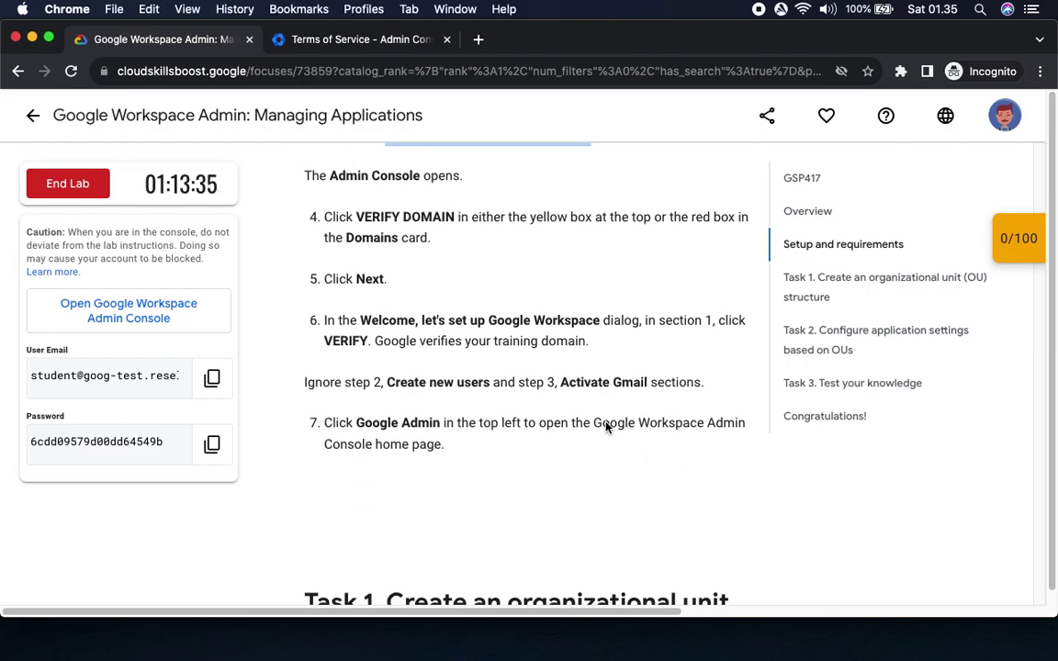
{"action": "left_click_drag", "start_coordinate": [338, 217], "coordinate": [471, 213]}
{"action": "left_click", "coordinate": [349, 40]}
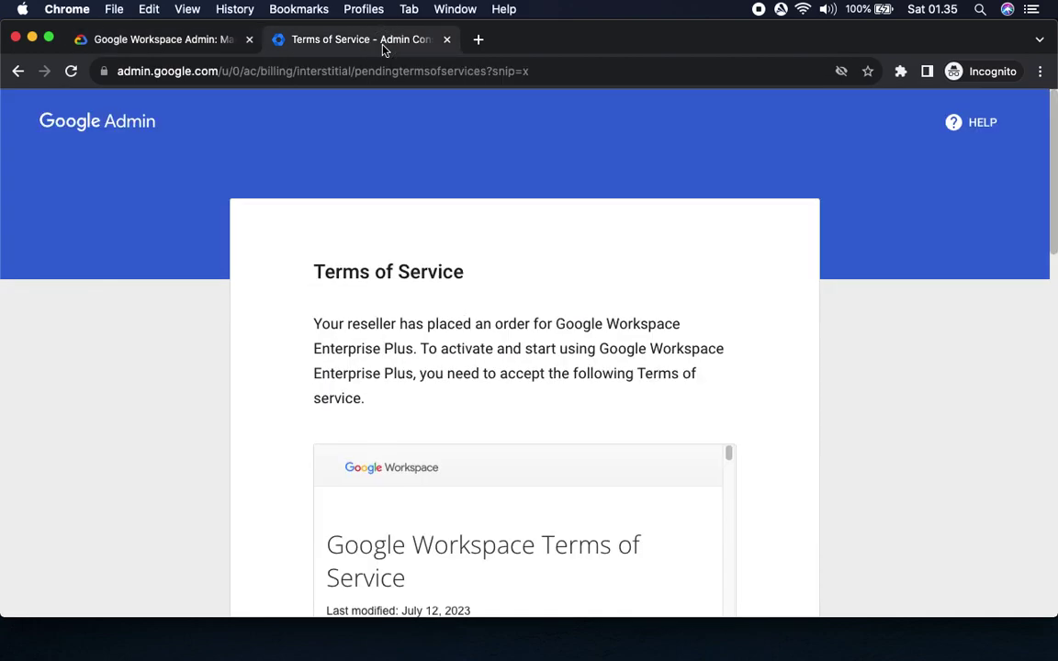
{"action": "scroll", "coordinate": [679, 288], "scroll_direction": "down", "scroll_amount": 15}
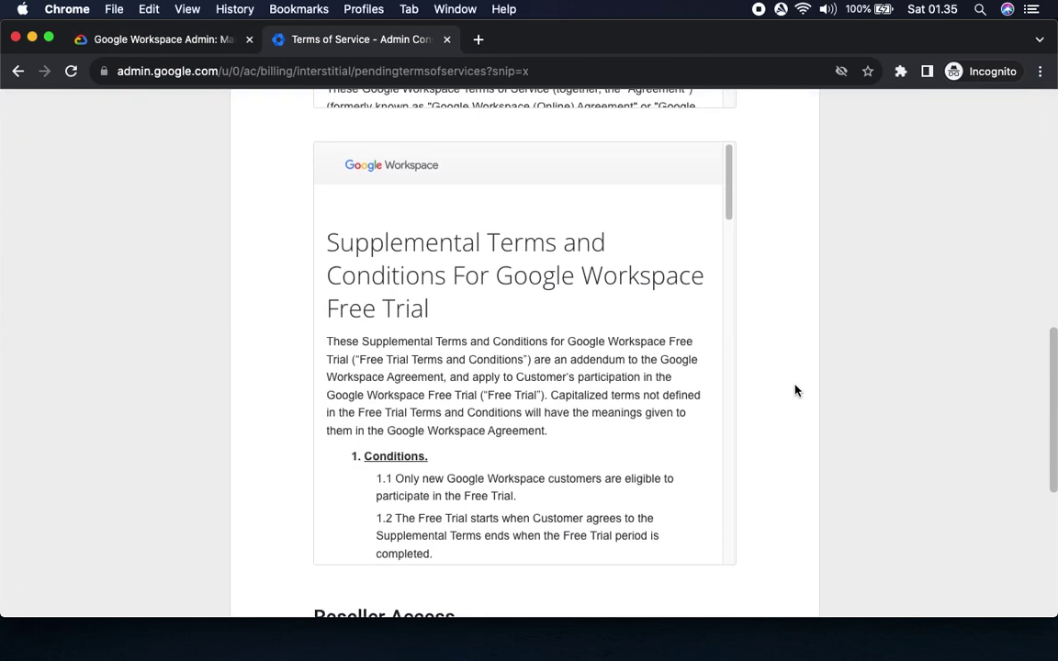
{"action": "left_click", "coordinate": [737, 573]}
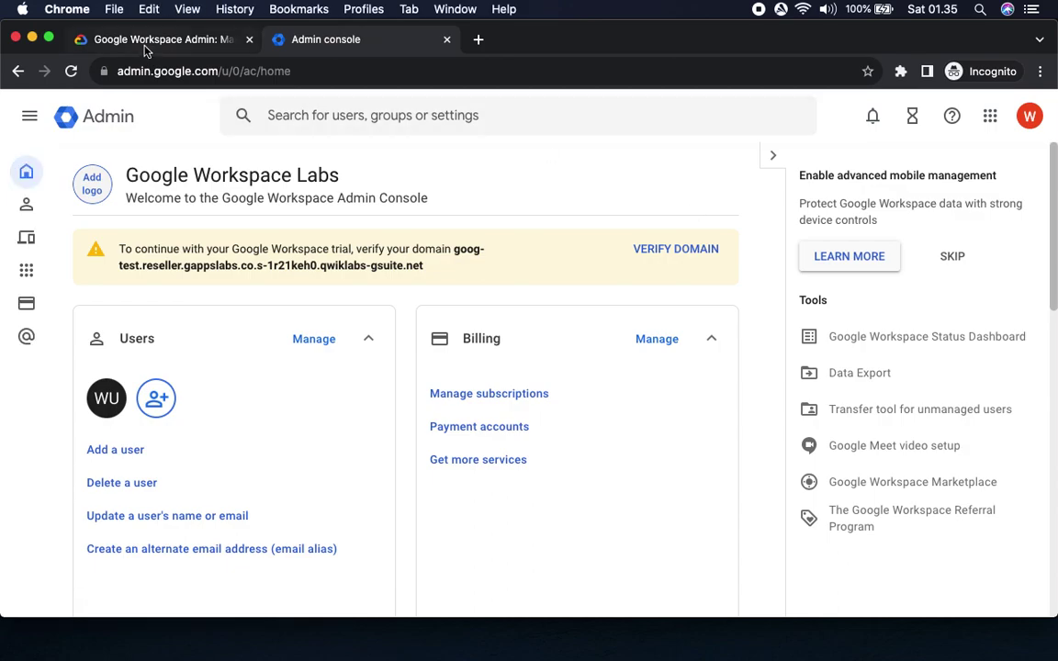
Start domain verification from the yellow banner and get past the welcome dialog.
{"action": "left_click", "coordinate": [144, 44]}
{"action": "left_click", "coordinate": [349, 40]}
{"action": "left_click", "coordinate": [657, 250]}
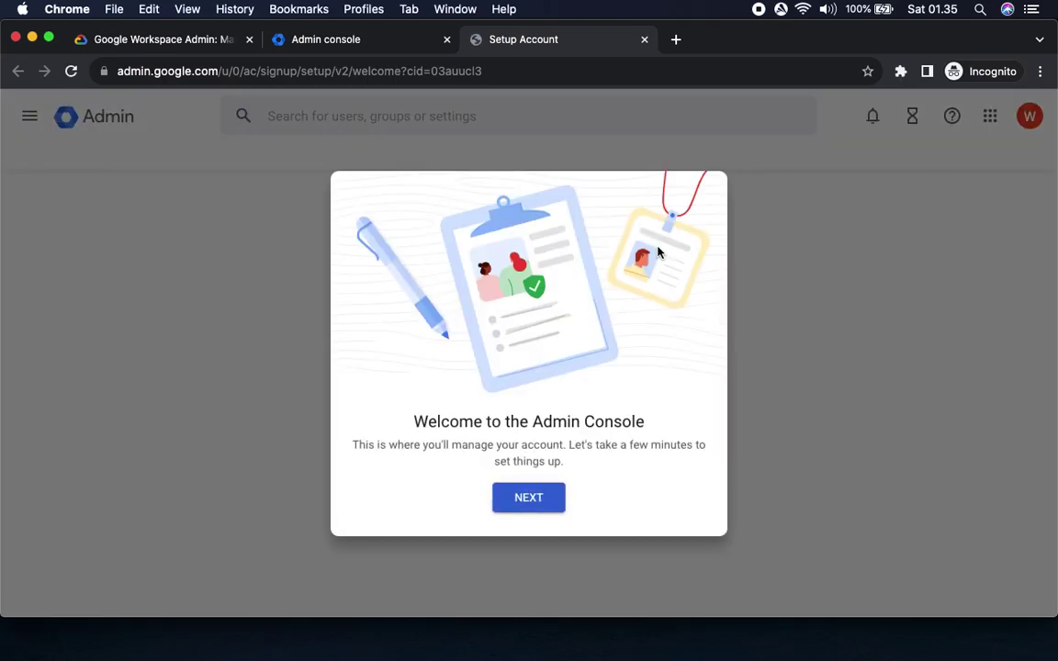
{"action": "left_click", "coordinate": [157, 40]}
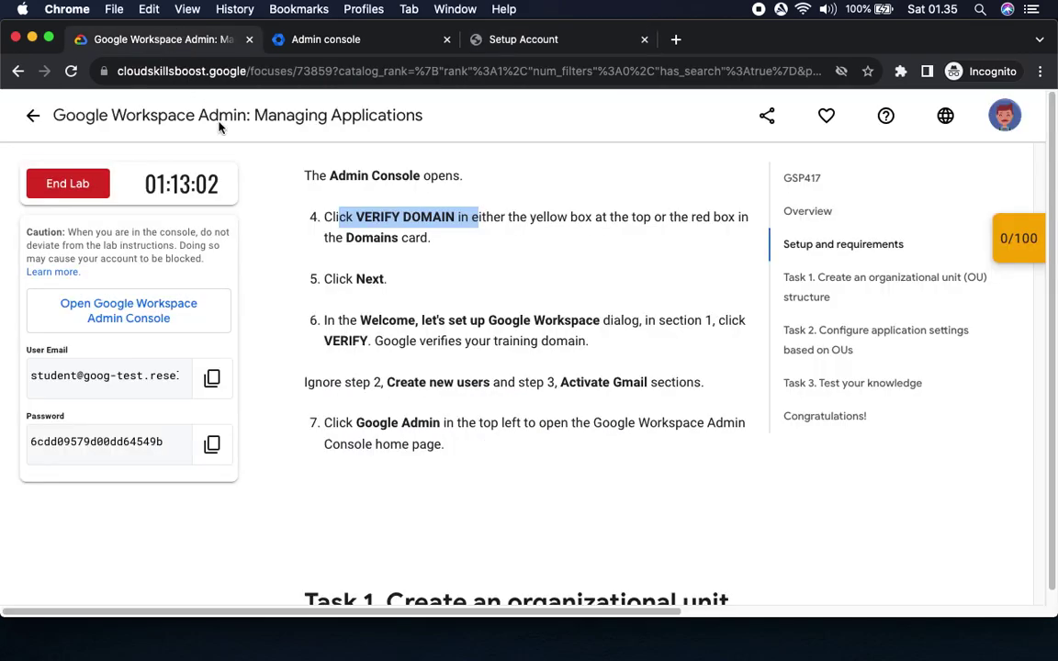
{"action": "left_click", "coordinate": [520, 40]}
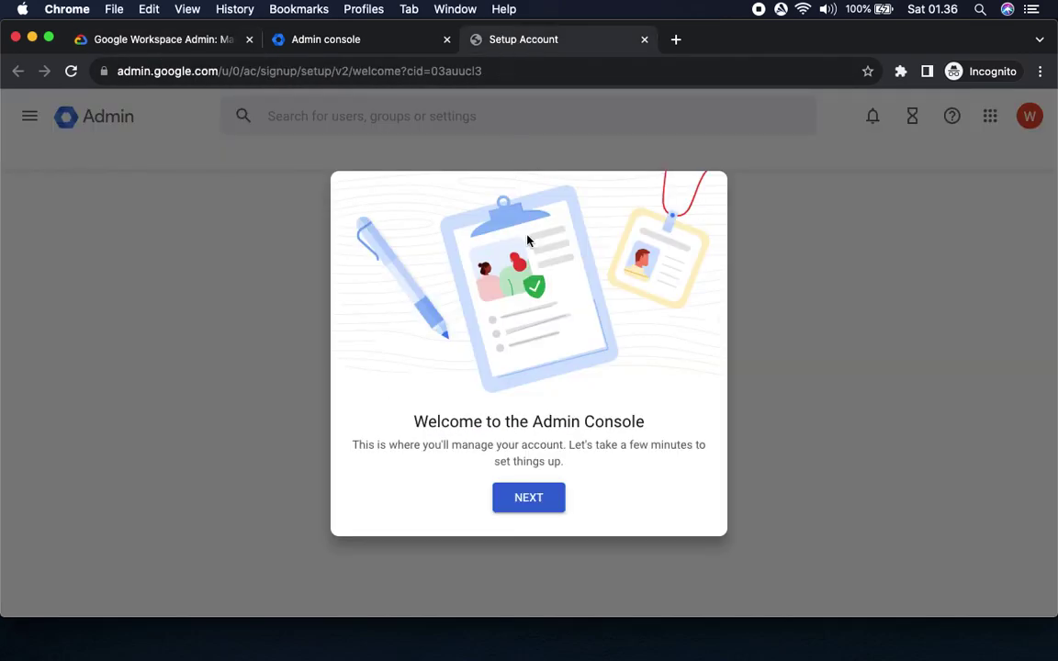
{"action": "left_click", "coordinate": [529, 498]}
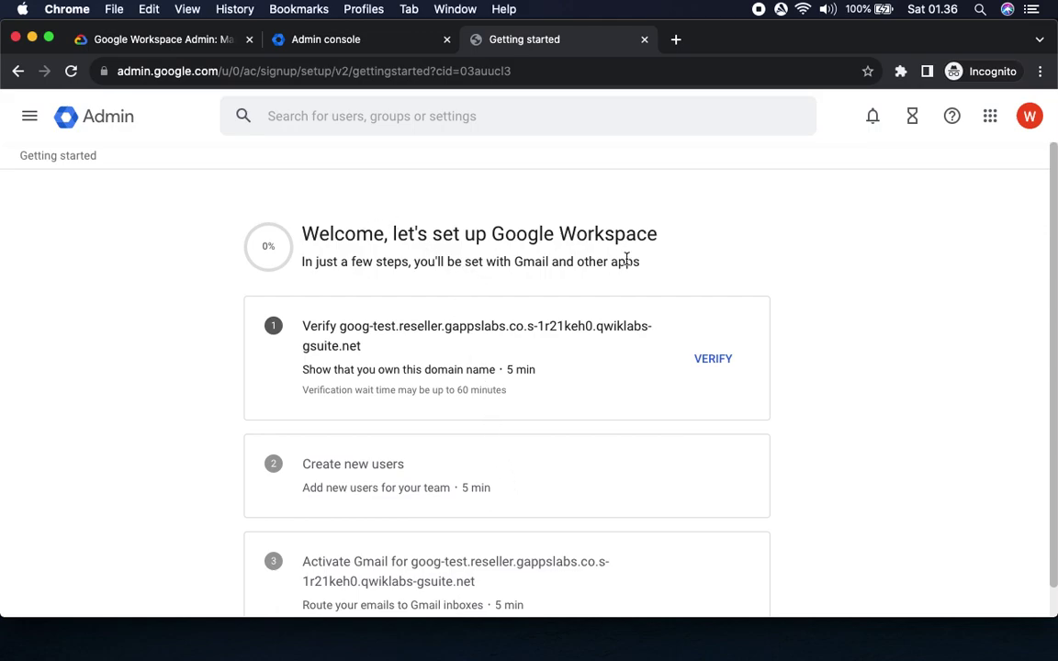
Verify the training domain in section 1 of the setup page.
{"action": "left_click", "coordinate": [186, 50]}
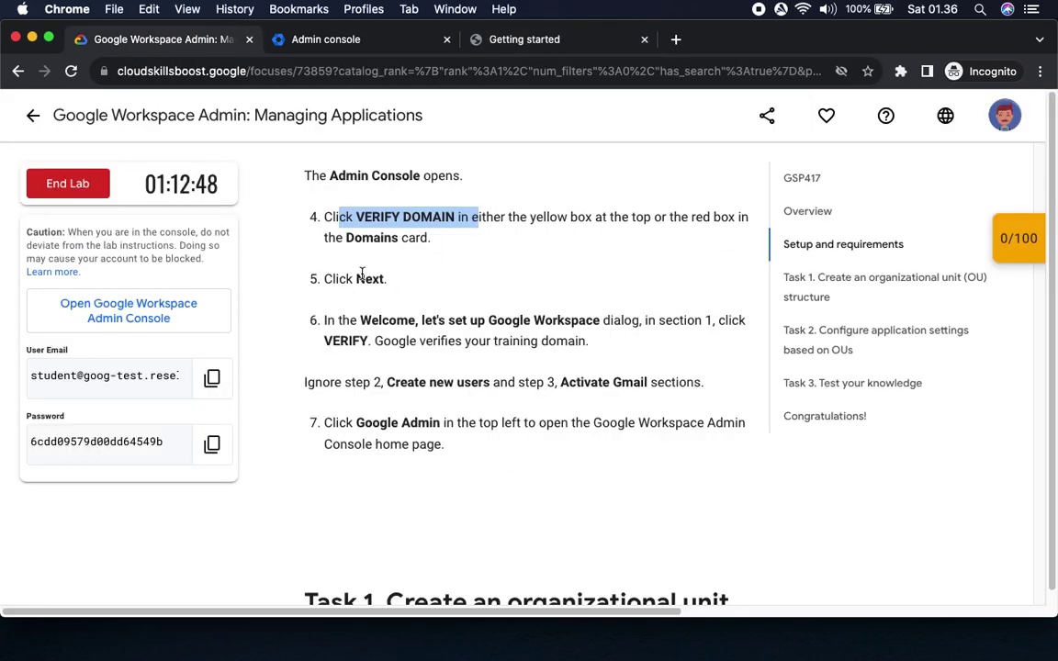
{"action": "left_click_drag", "start_coordinate": [326, 341], "coordinate": [426, 341]}
{"action": "left_click_drag", "start_coordinate": [305, 382], "coordinate": [387, 382]}
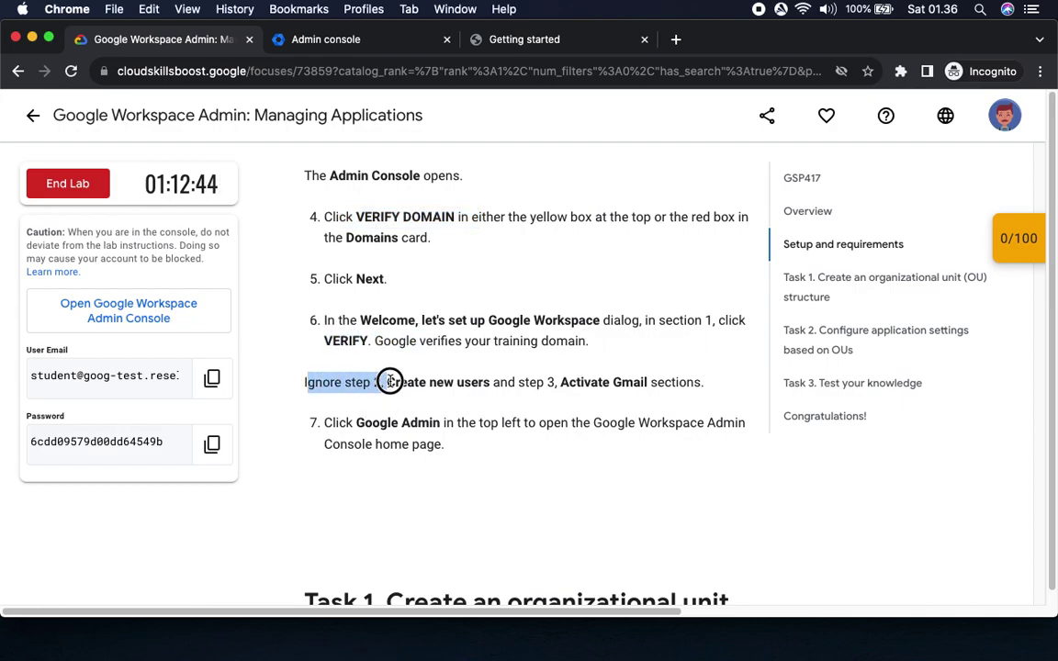
{"action": "left_click", "coordinate": [519, 41]}
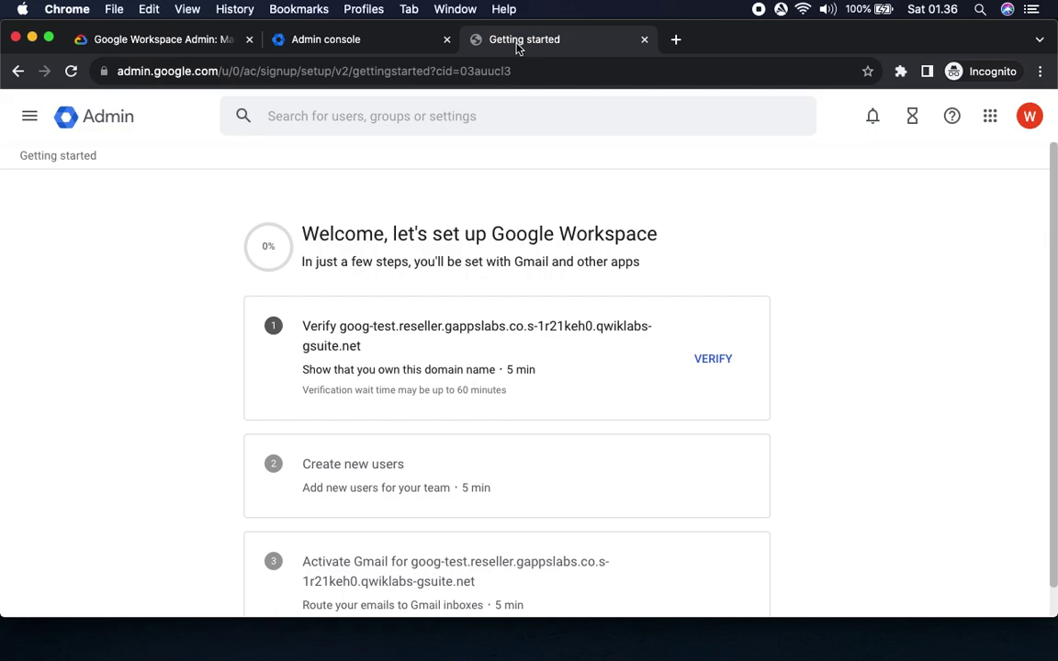
{"action": "left_click", "coordinate": [713, 367]}
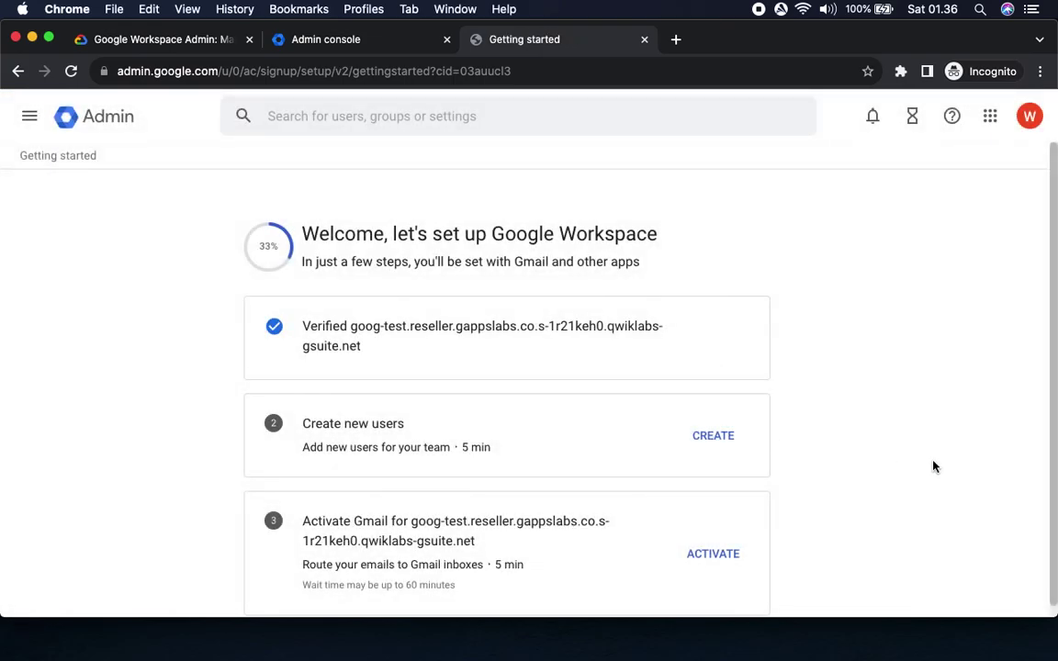
Skip the Create new users and Activate Gmail steps and go to the Admin console home.
{"action": "scroll", "coordinate": [933, 467], "scroll_direction": "down", "scroll_amount": 1}
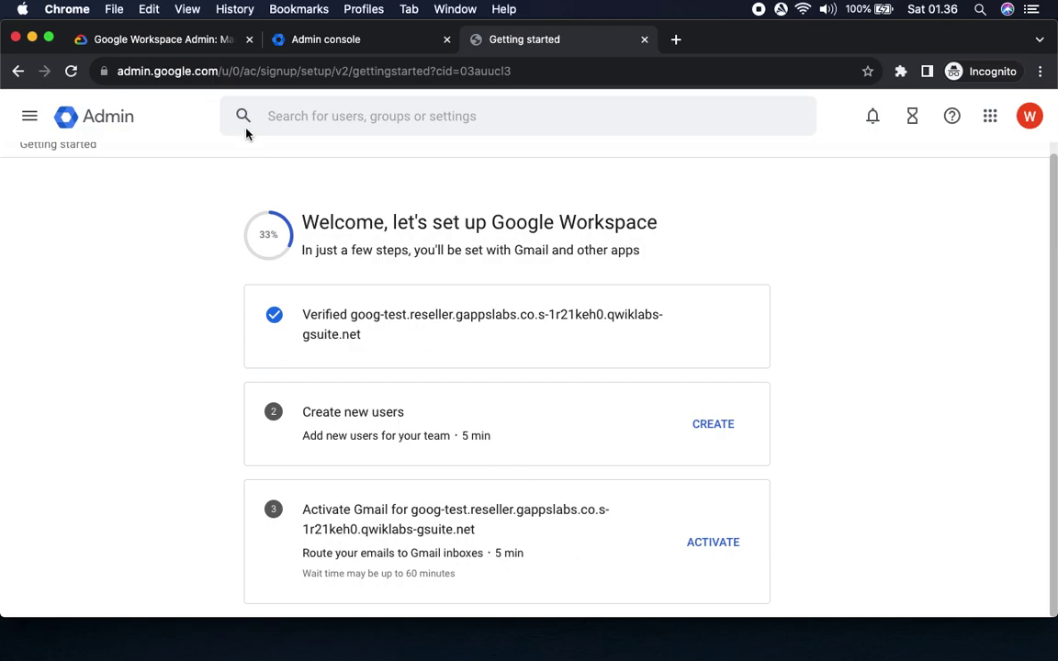
{"action": "left_click", "coordinate": [158, 41]}
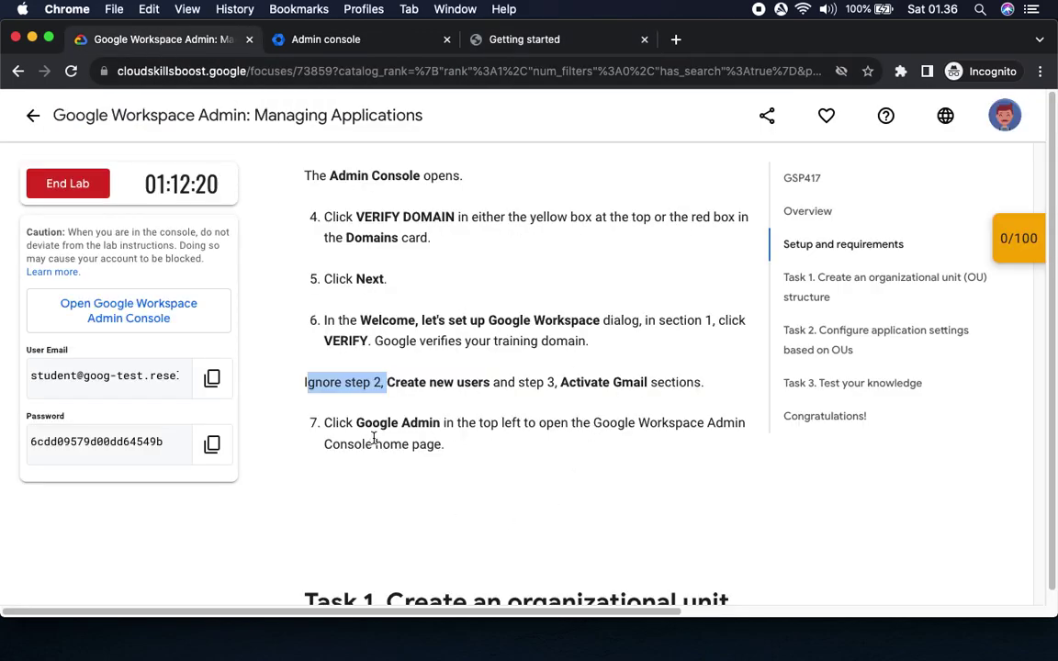
{"action": "left_click_drag", "start_coordinate": [554, 382], "coordinate": [720, 397]}
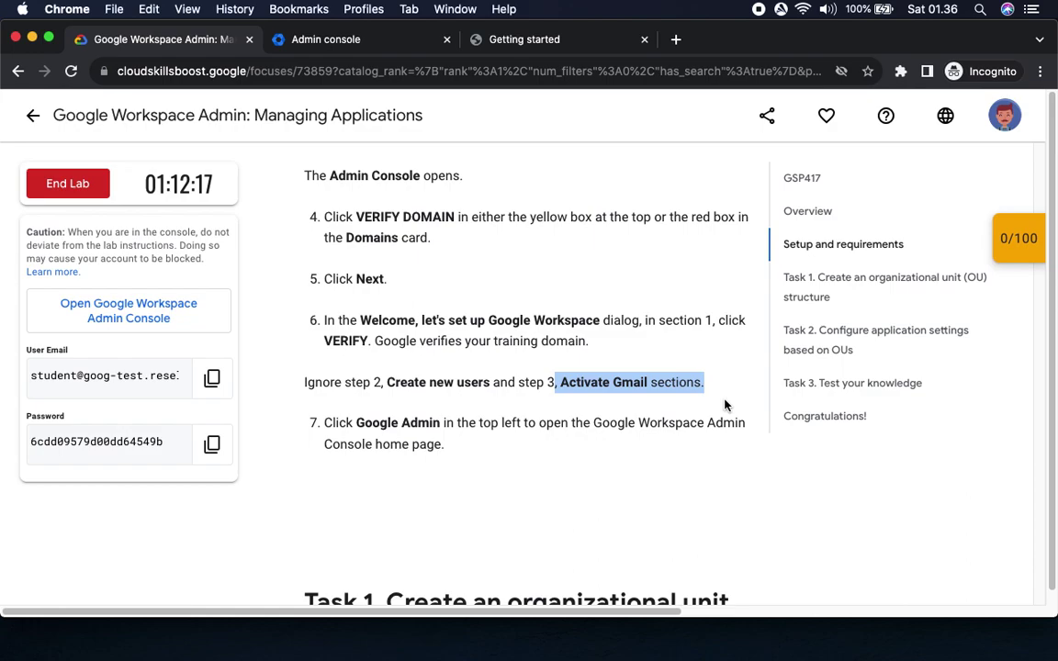
{"action": "left_click", "coordinate": [546, 41]}
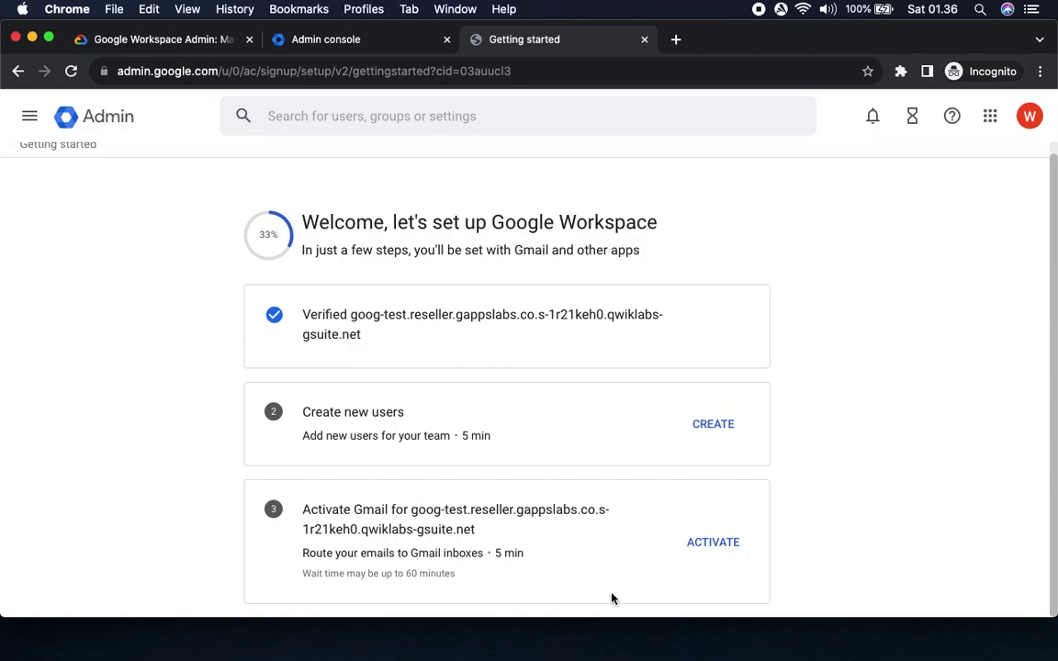
{"action": "left_click", "coordinate": [138, 39]}
{"action": "left_click_drag", "start_coordinate": [356, 424], "coordinate": [459, 424]}
{"action": "left_click", "coordinate": [523, 40]}
{"action": "left_click", "coordinate": [97, 113]}
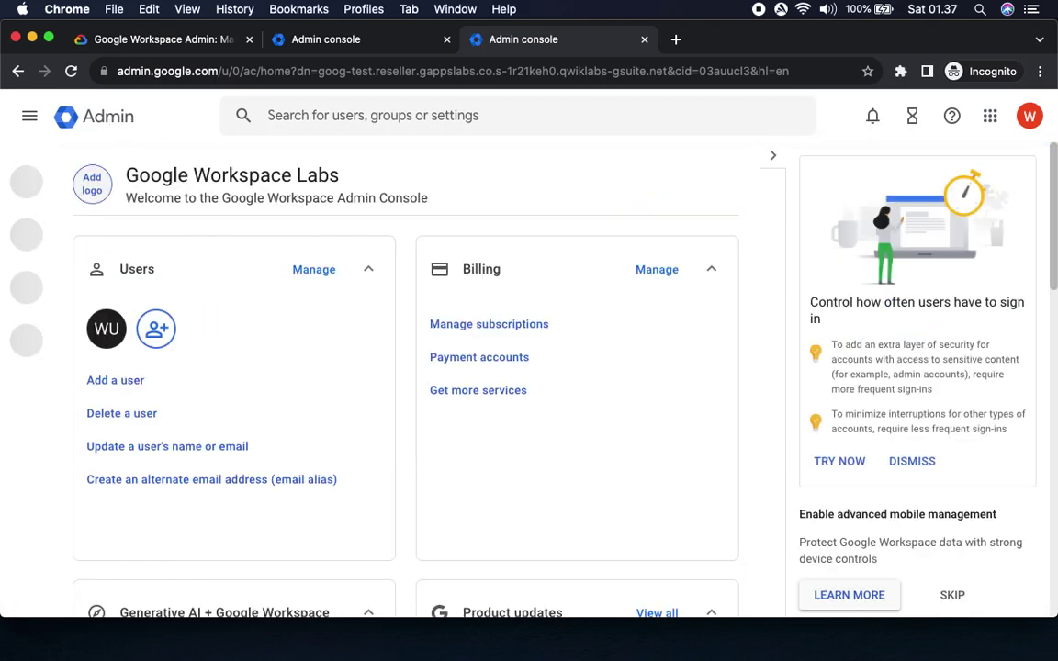
{"action": "left_click", "coordinate": [157, 44]}
Read Task 1's steps for creating the Marketing, Compliance and Contractors OUs.
{"action": "scroll", "coordinate": [455, 404], "scroll_direction": "down", "scroll_amount": 5}
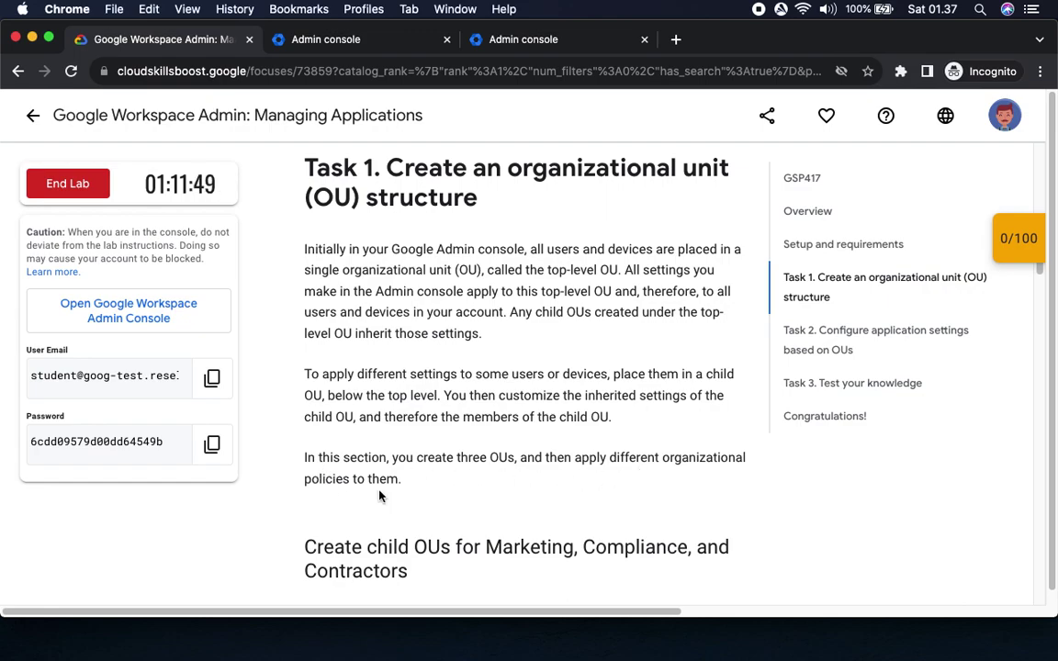
{"action": "scroll", "coordinate": [508, 520], "scroll_direction": "down", "scroll_amount": 5}
{"action": "scroll", "coordinate": [508, 520], "scroll_direction": "down", "scroll_amount": 5}
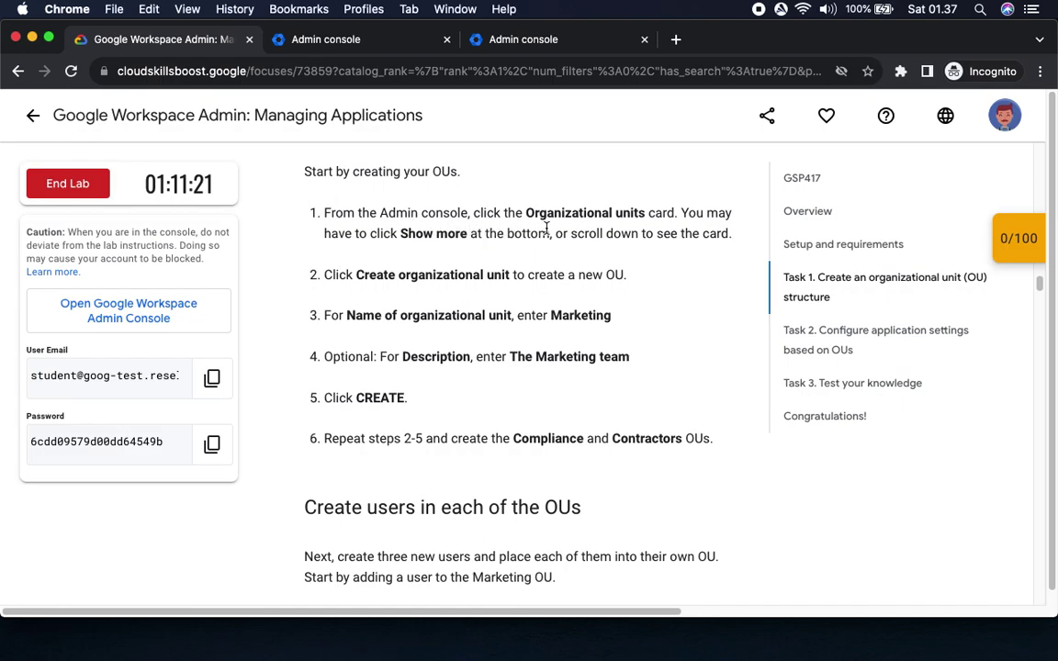
{"action": "left_click_drag", "start_coordinate": [525, 212], "coordinate": [657, 217]}
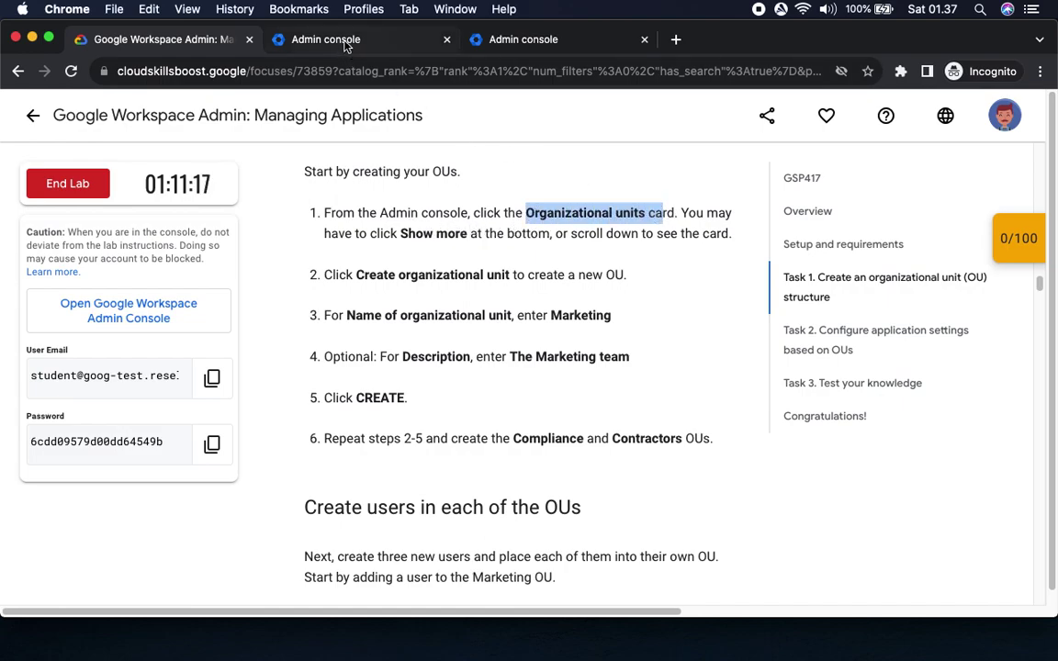
{"action": "left_click", "coordinate": [525, 42]}
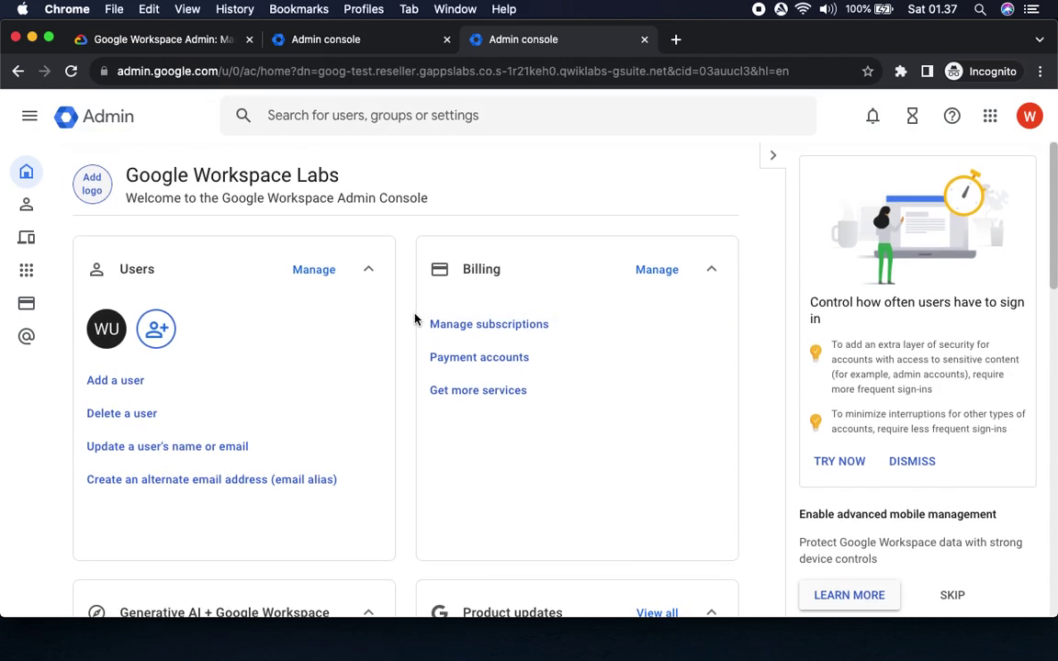
Go to Directory > Organizational units, where only the Google Workspace Labs root appears.
{"action": "scroll", "coordinate": [401, 524], "scroll_direction": "down", "scroll_amount": 3}
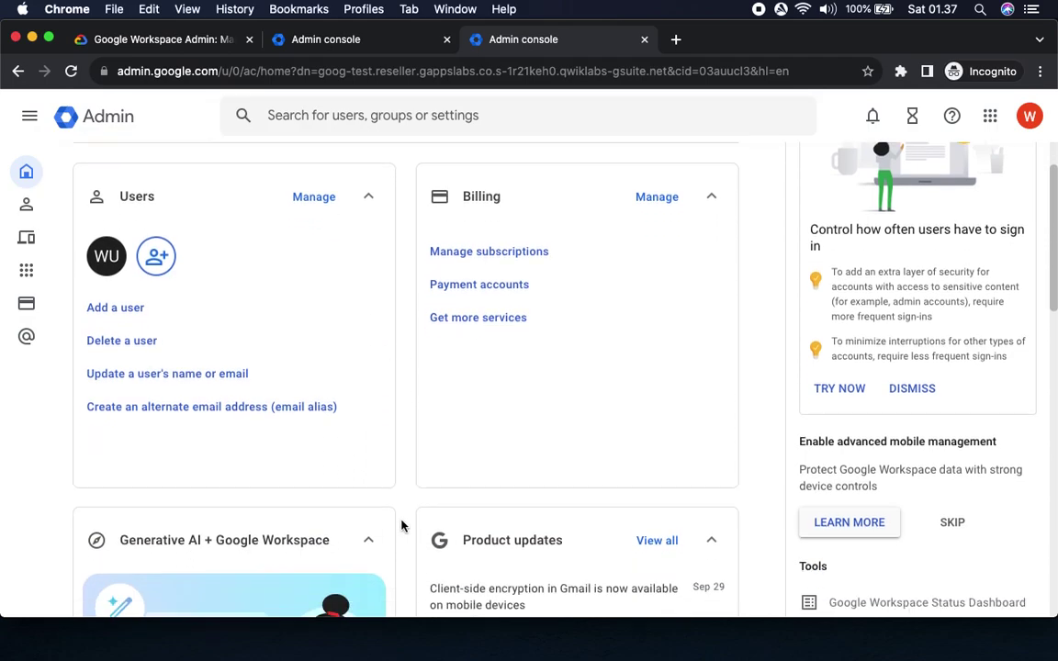
{"action": "scroll", "coordinate": [401, 525], "scroll_direction": "down", "scroll_amount": 10}
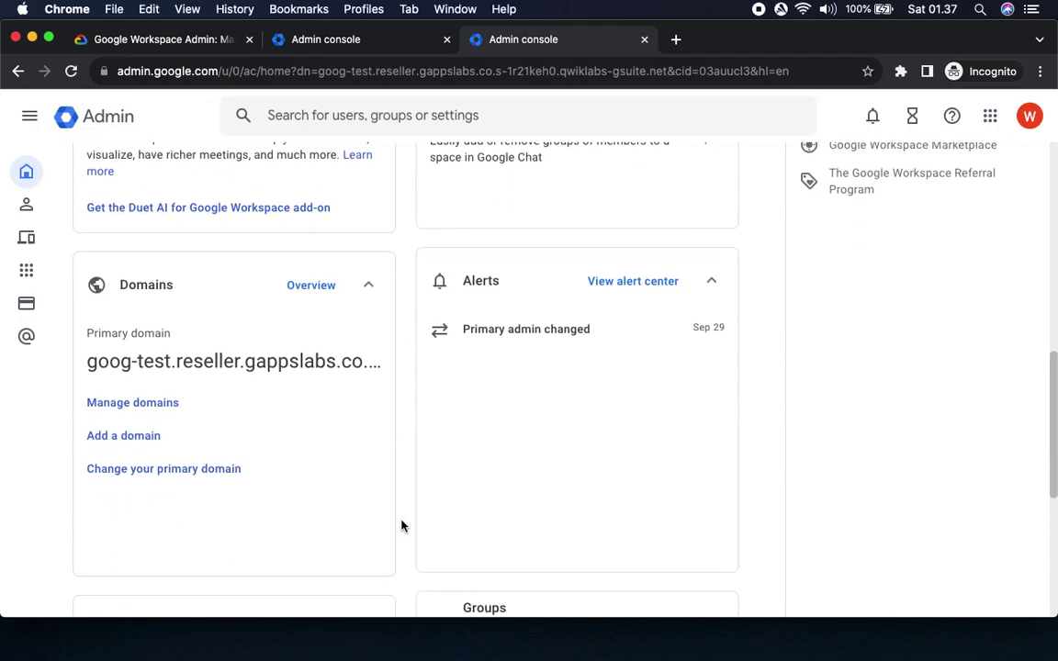
{"action": "scroll", "coordinate": [402, 526], "scroll_direction": "down", "scroll_amount": 6}
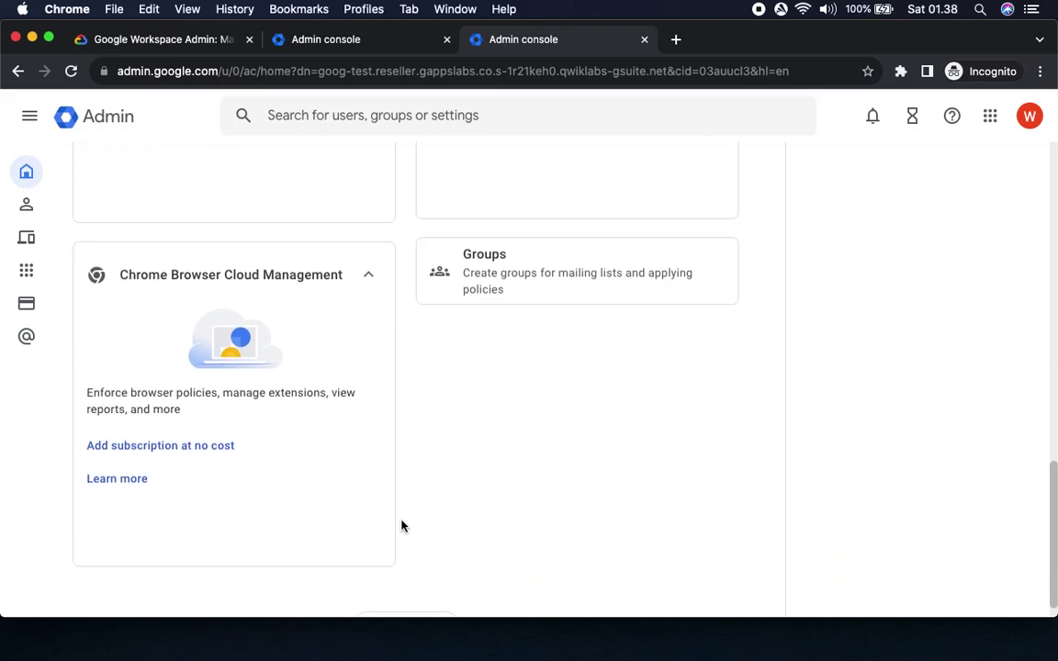
{"action": "scroll", "coordinate": [402, 525], "scroll_direction": "up", "scroll_amount": 20}
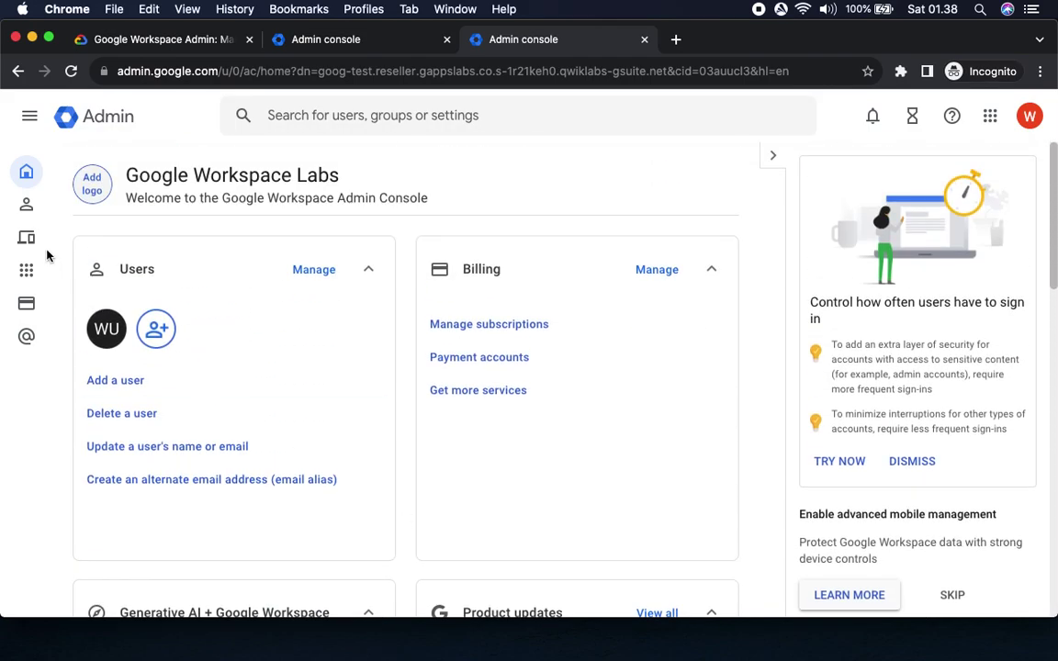
{"action": "mouse_move", "coordinate": [23, 191]}
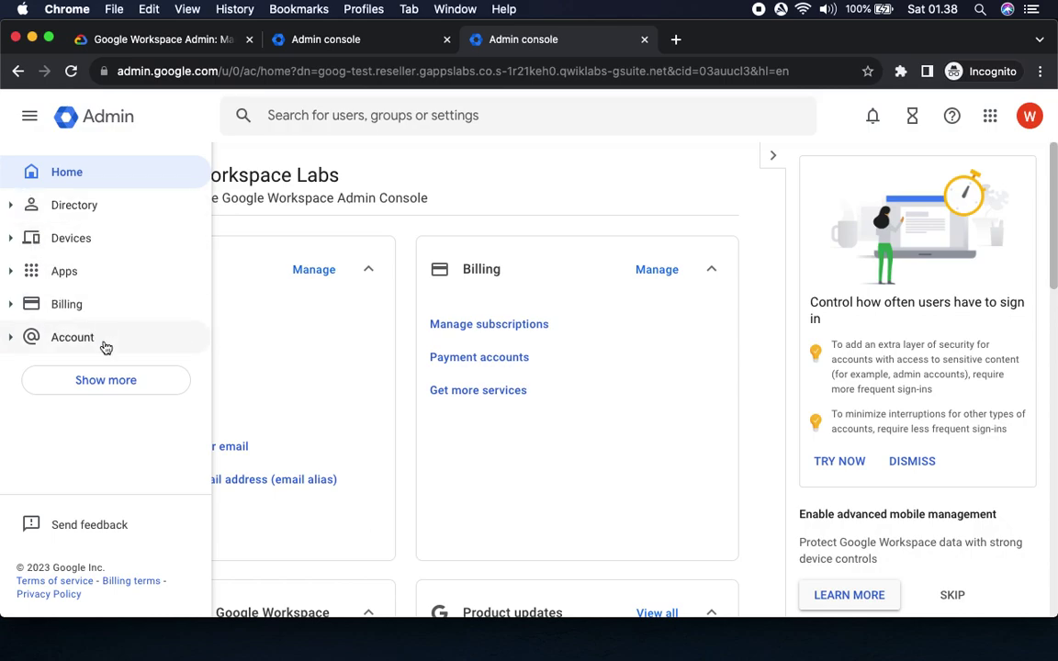
{"action": "left_click", "coordinate": [11, 204]}
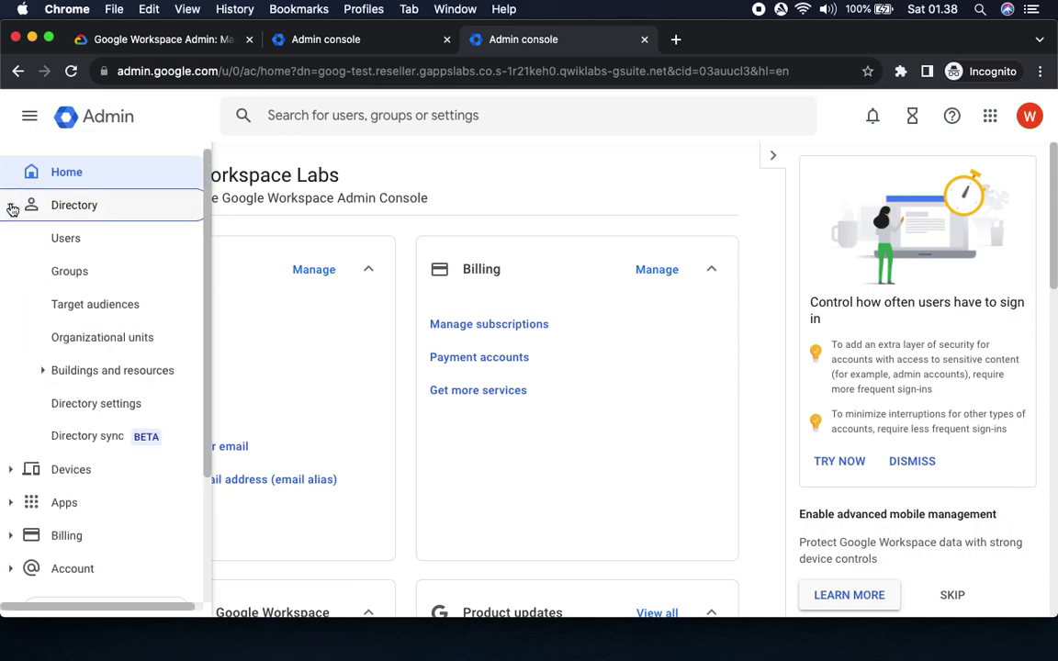
{"action": "left_click", "coordinate": [97, 339]}
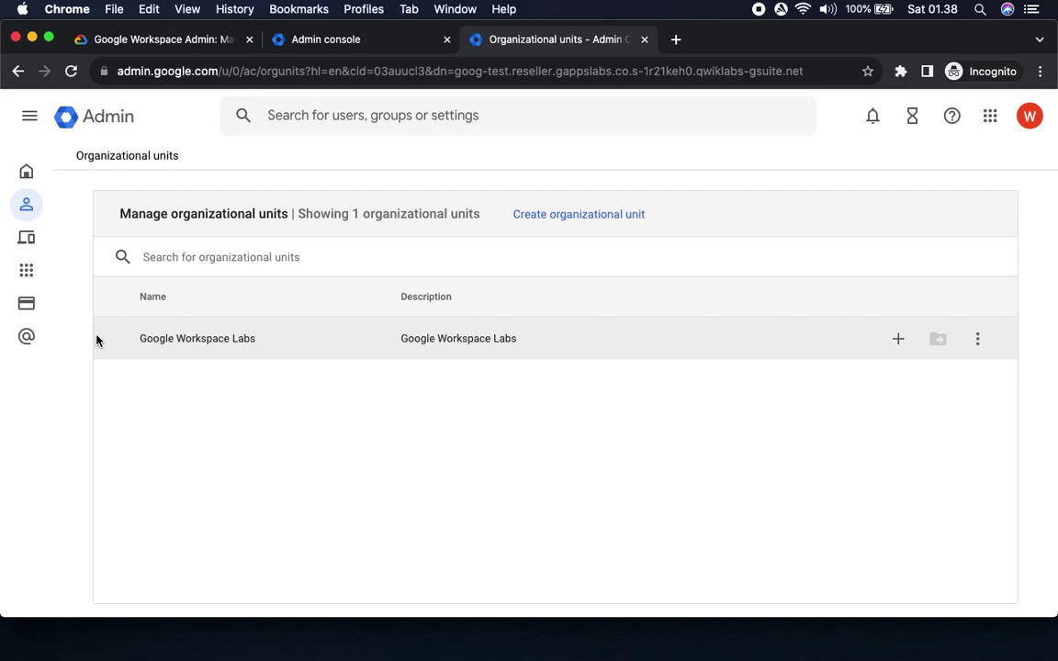
{"action": "left_click", "coordinate": [156, 42]}
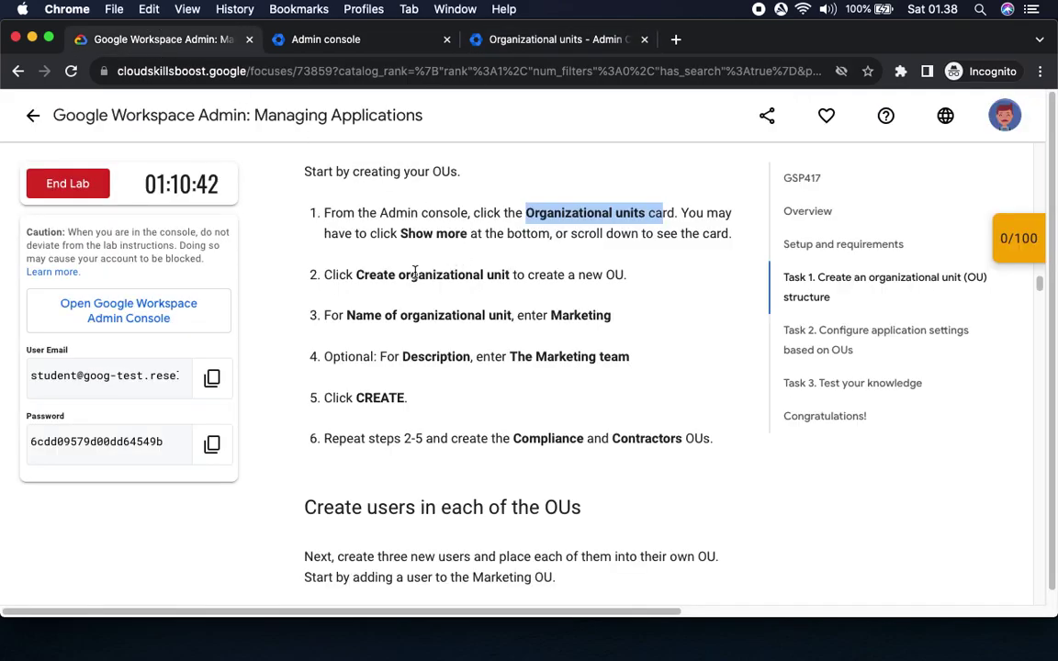
{"action": "left_click_drag", "start_coordinate": [357, 274], "coordinate": [521, 272]}
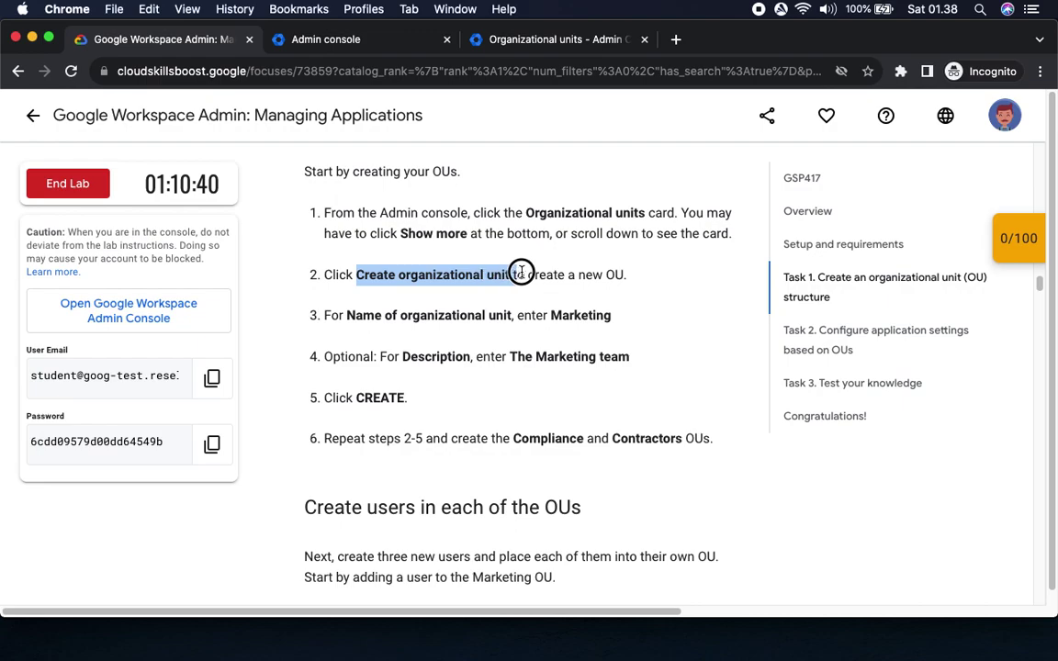
{"action": "left_click", "coordinate": [517, 42]}
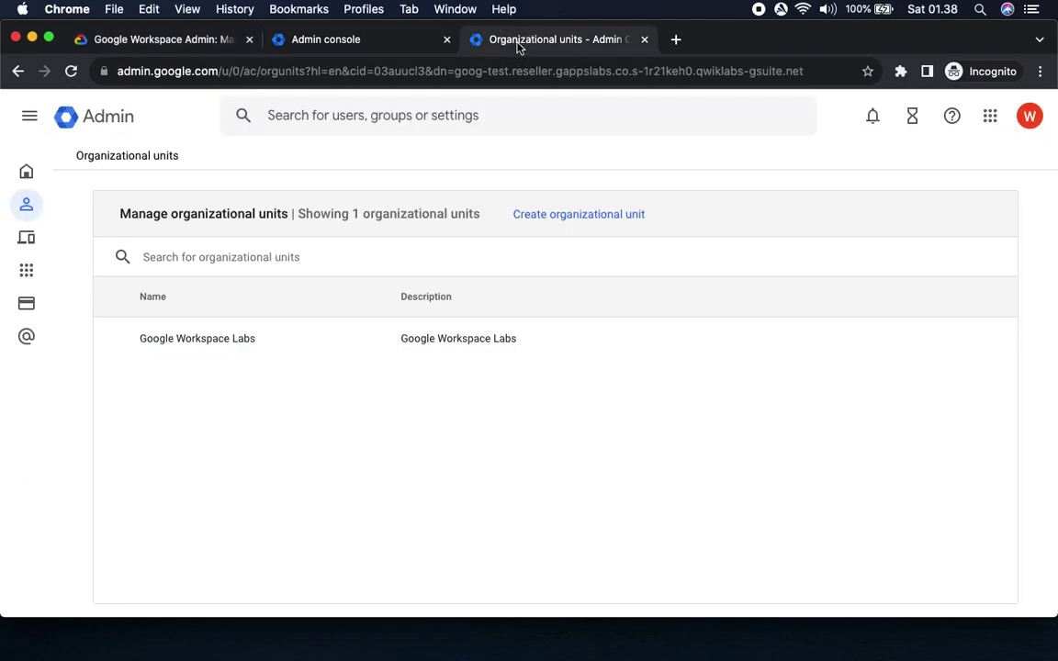
Start a new organizational unit and name it Marketing.
{"action": "left_click", "coordinate": [592, 218]}
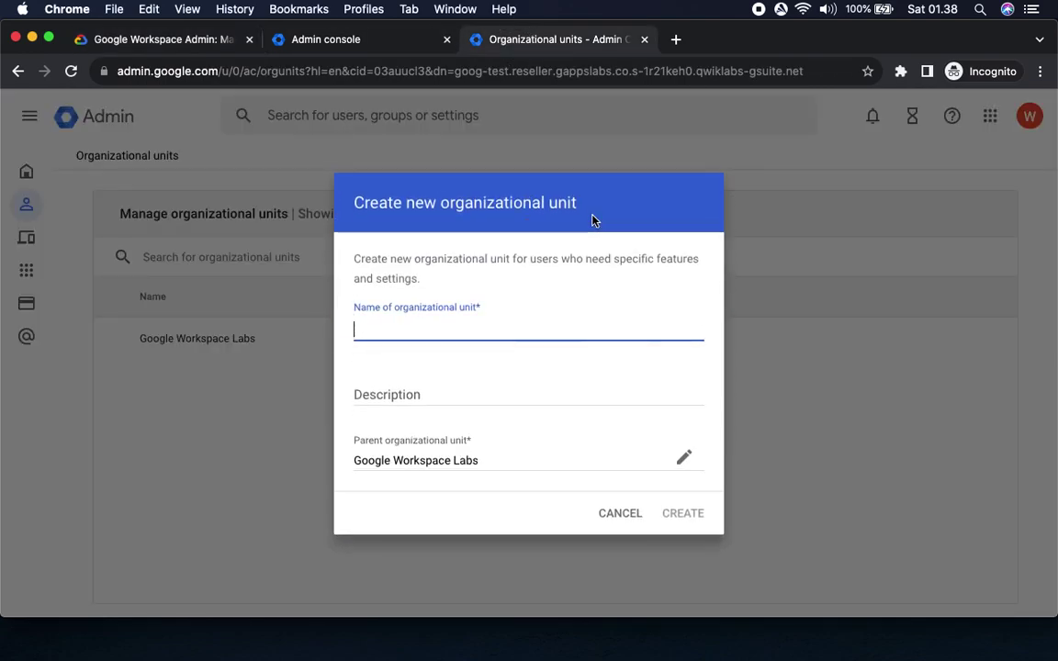
{"action": "left_click", "coordinate": [136, 39]}
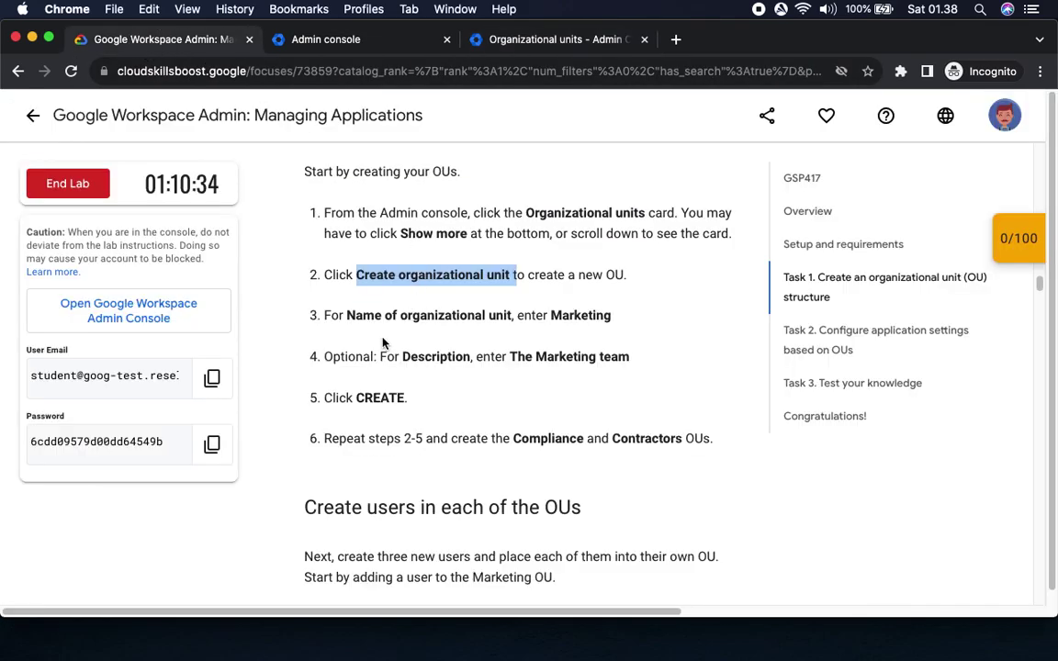
{"action": "double_click", "coordinate": [571, 315]}
{"action": "key", "text": "super+c"}
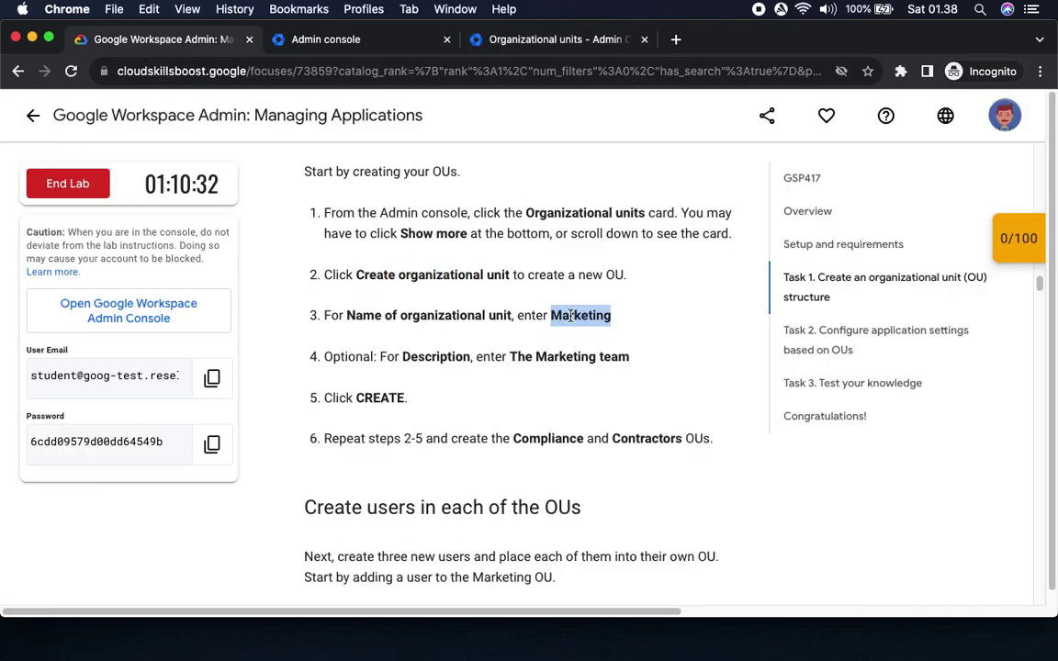
{"action": "left_click", "coordinate": [519, 39]}
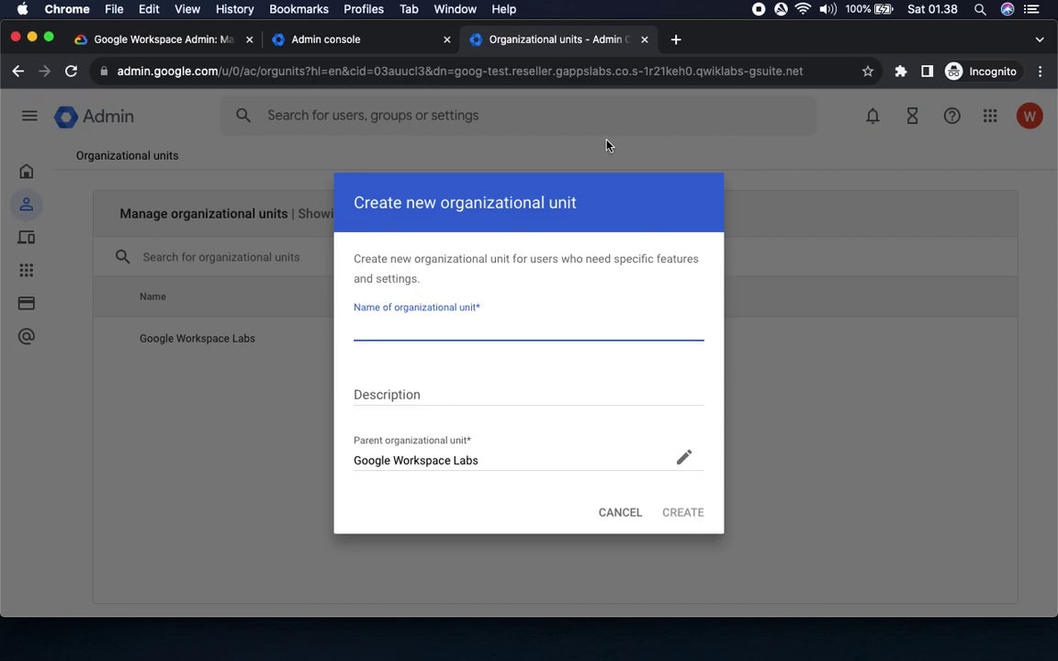
{"action": "key", "text": "super+v"}
Give the unit the description 'The Marketing team'.
{"action": "left_click", "coordinate": [154, 40]}
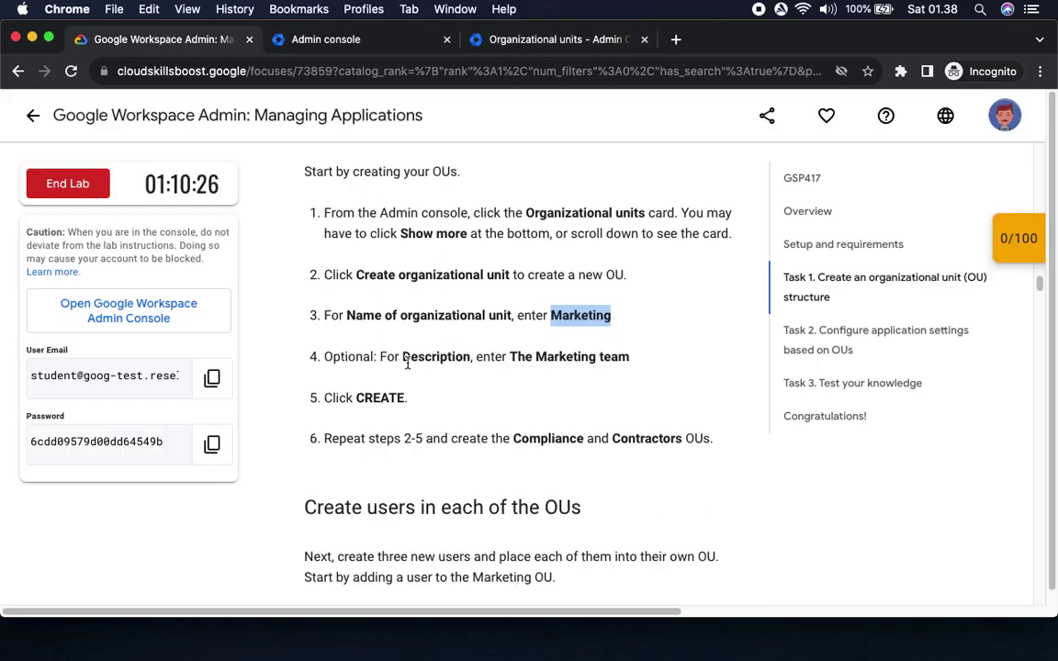
{"action": "left_click", "coordinate": [540, 46]}
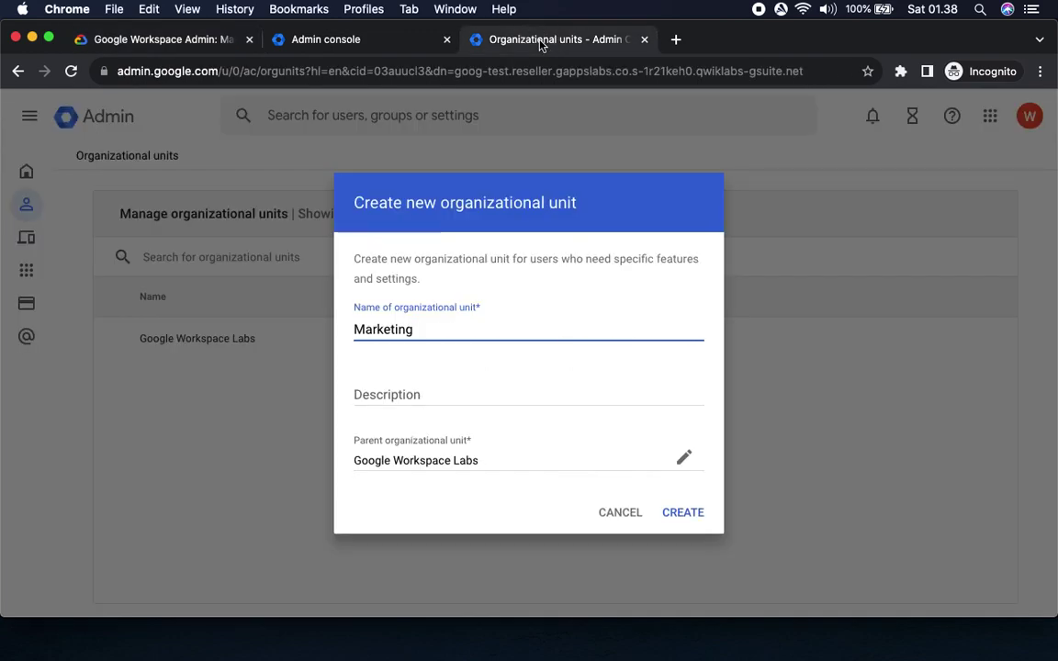
{"action": "left_click", "coordinate": [161, 39]}
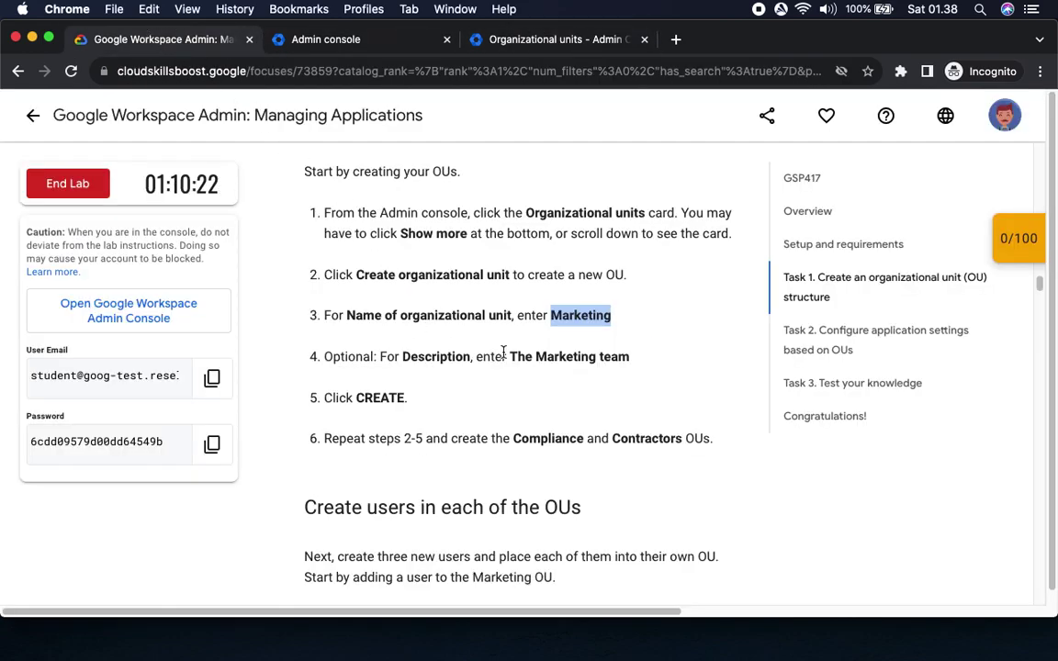
{"action": "left_click_drag", "start_coordinate": [510, 356], "coordinate": [630, 360]}
{"action": "key", "text": "super+c"}
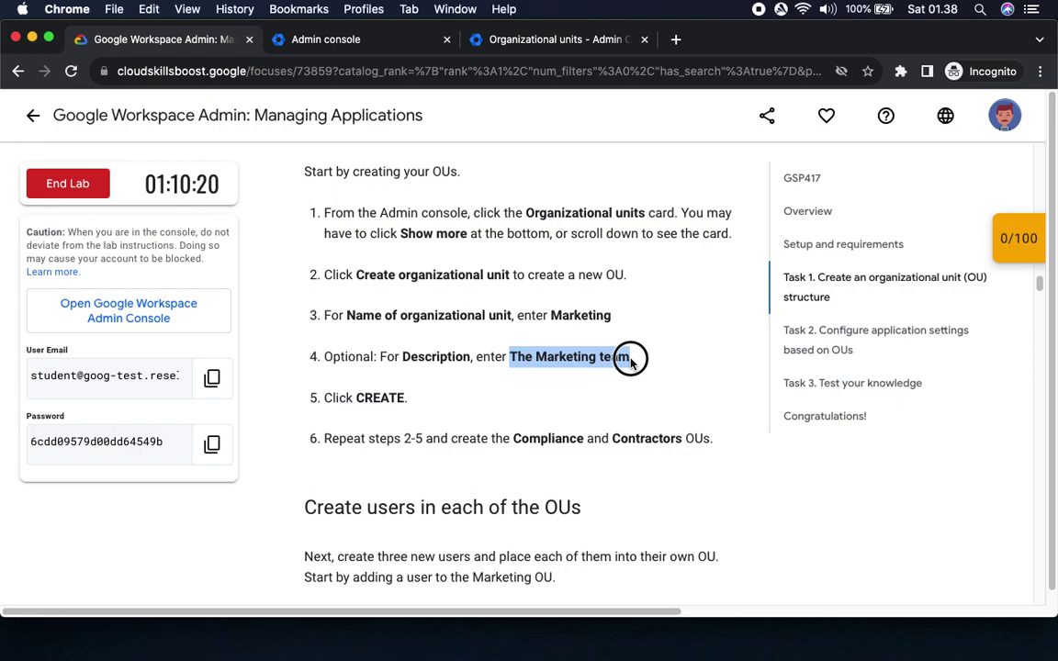
{"action": "left_click", "coordinate": [533, 39]}
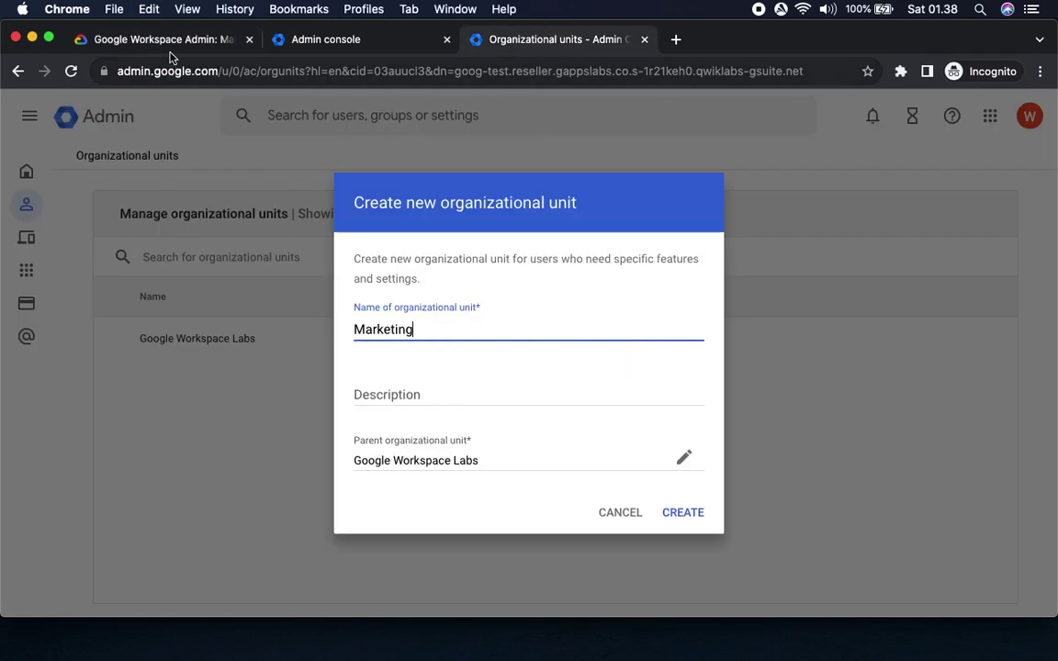
{"action": "left_click", "coordinate": [149, 38]}
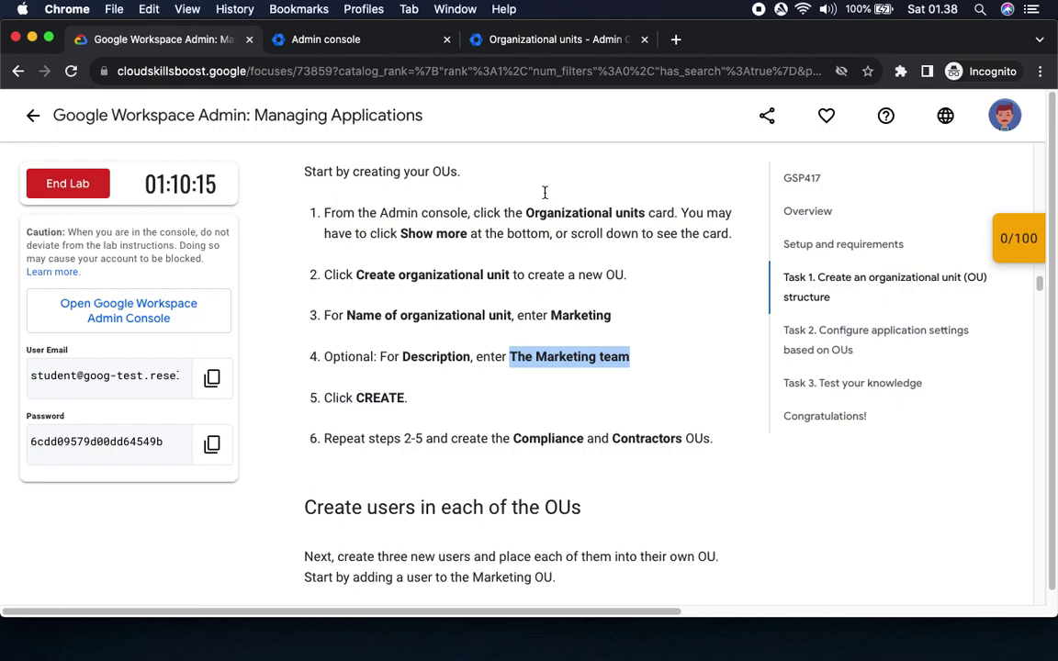
{"action": "left_click", "coordinate": [533, 39]}
{"action": "left_click", "coordinate": [394, 389]}
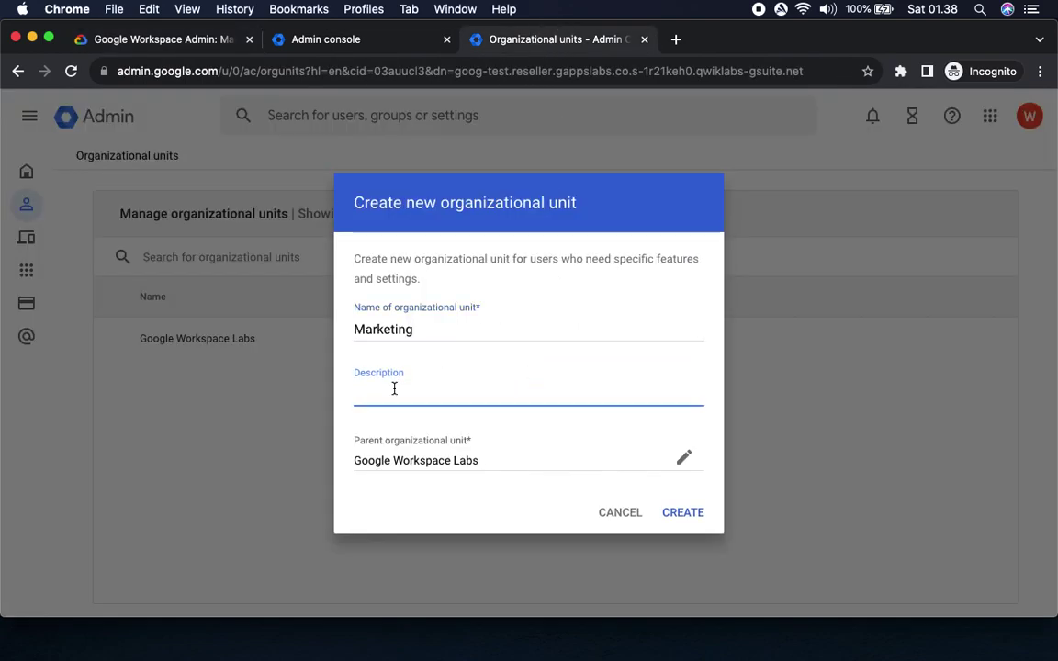
{"action": "key", "text": "super+v"}
Create the Marketing unit under Google Workspace Labs.
{"action": "left_click", "coordinate": [156, 38]}
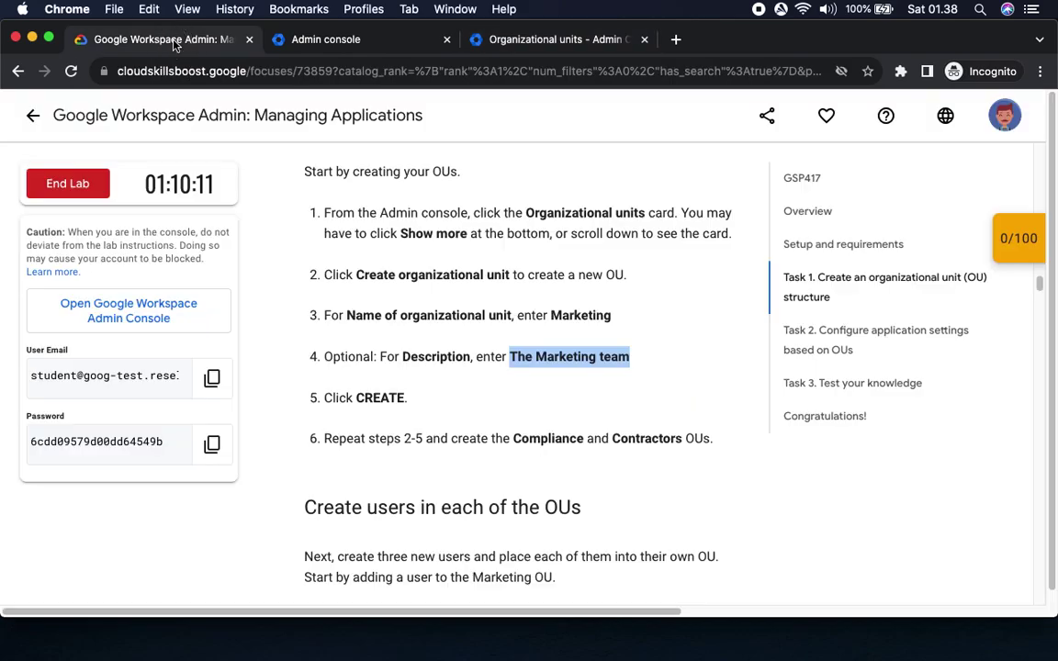
{"action": "left_click_drag", "start_coordinate": [332, 398], "coordinate": [482, 401]}
{"action": "left_click", "coordinate": [489, 40]}
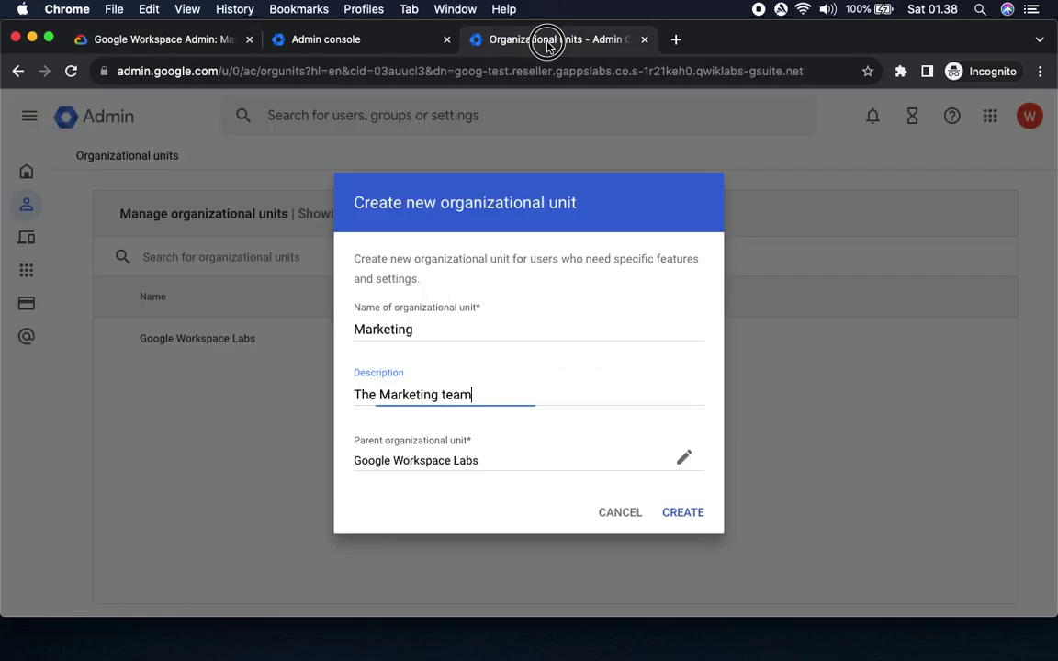
{"action": "left_click", "coordinate": [684, 512]}
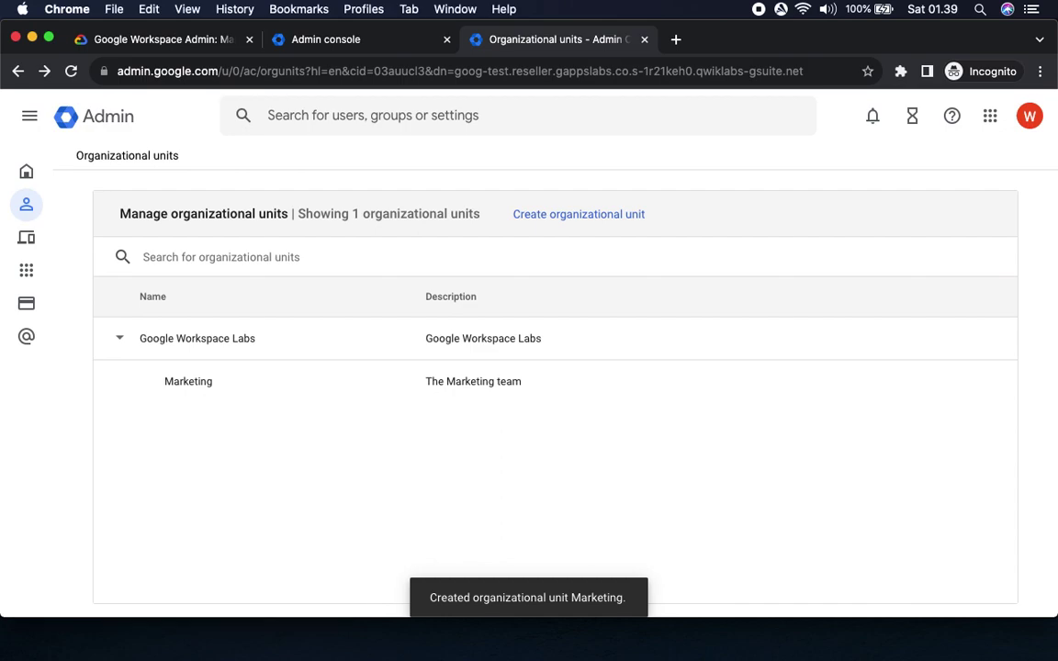
{"action": "left_click", "coordinate": [133, 40]}
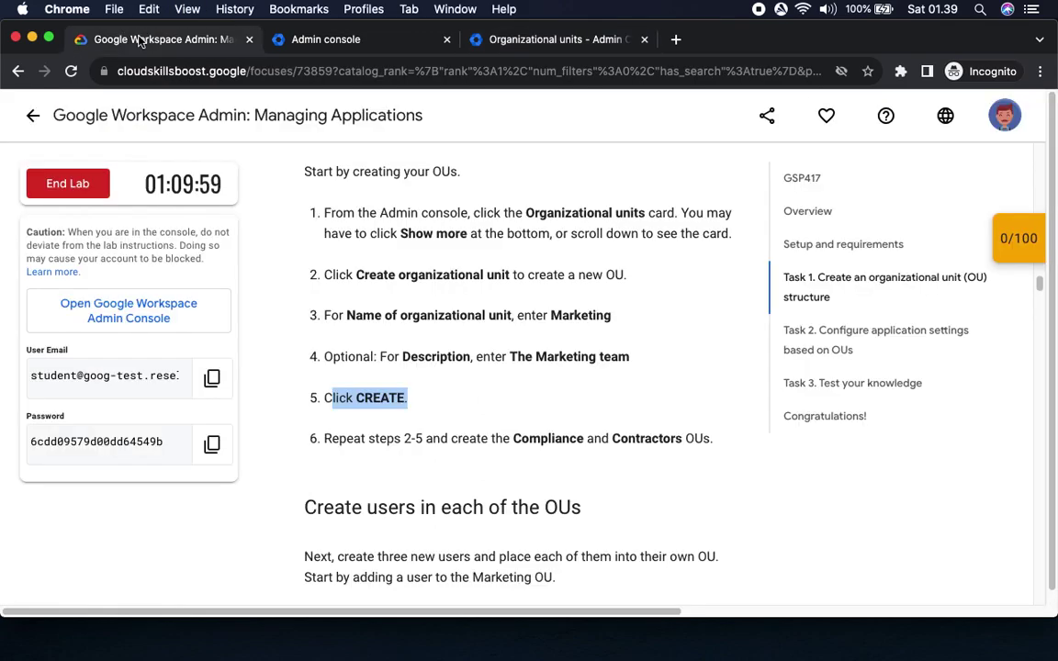
Create a Compliance unit with the description 'The Compliance team'.
{"action": "left_click_drag", "start_coordinate": [354, 438], "coordinate": [729, 436]}
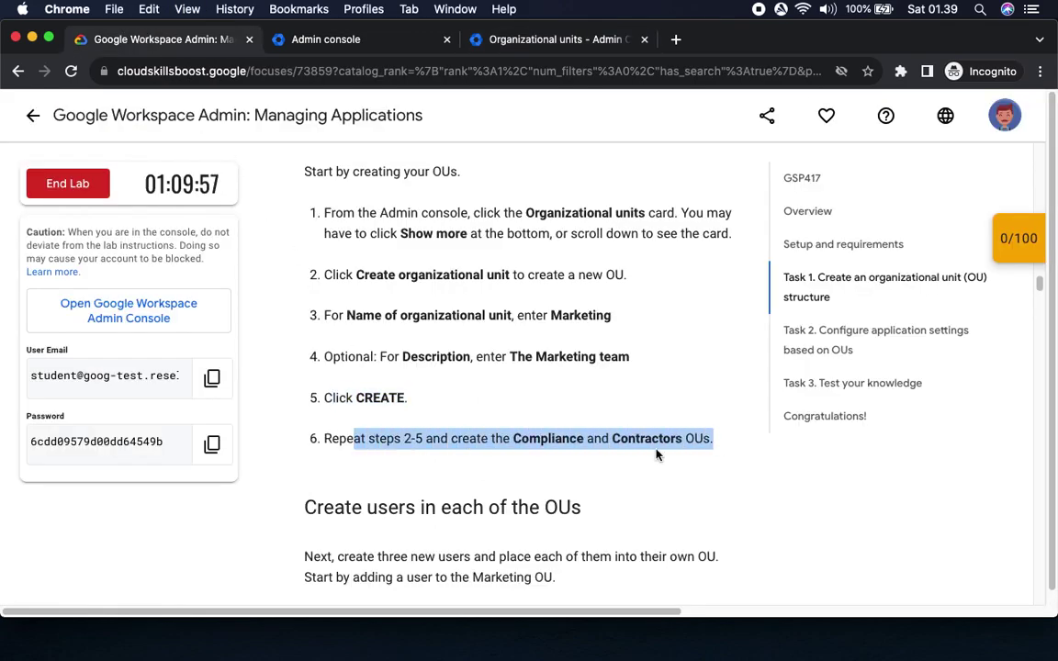
{"action": "double_click", "coordinate": [541, 441]}
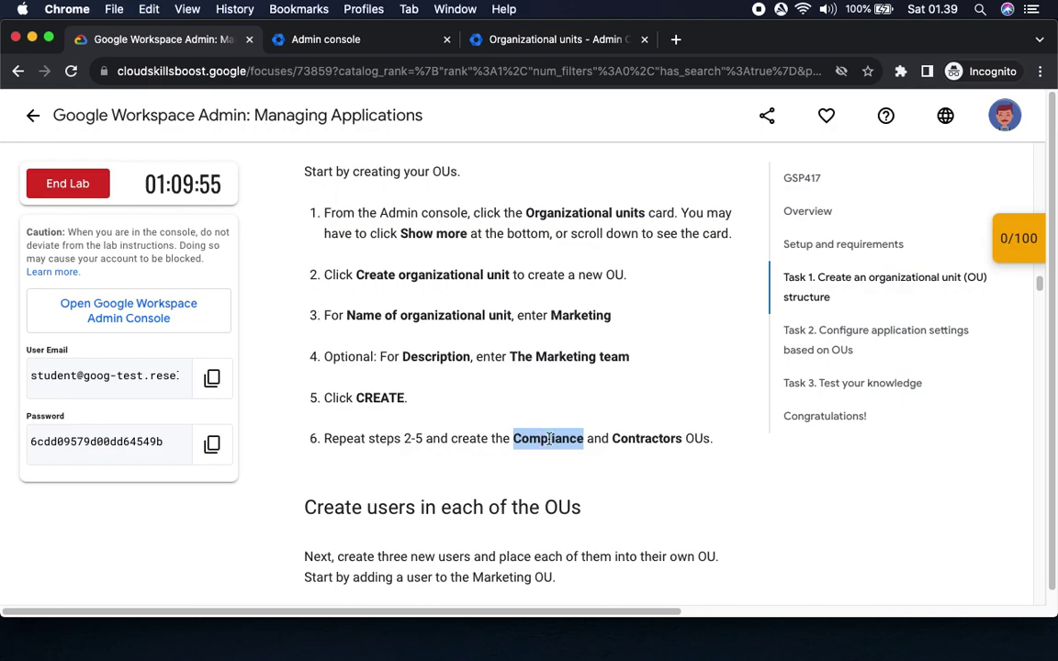
{"action": "left_click", "coordinate": [546, 44]}
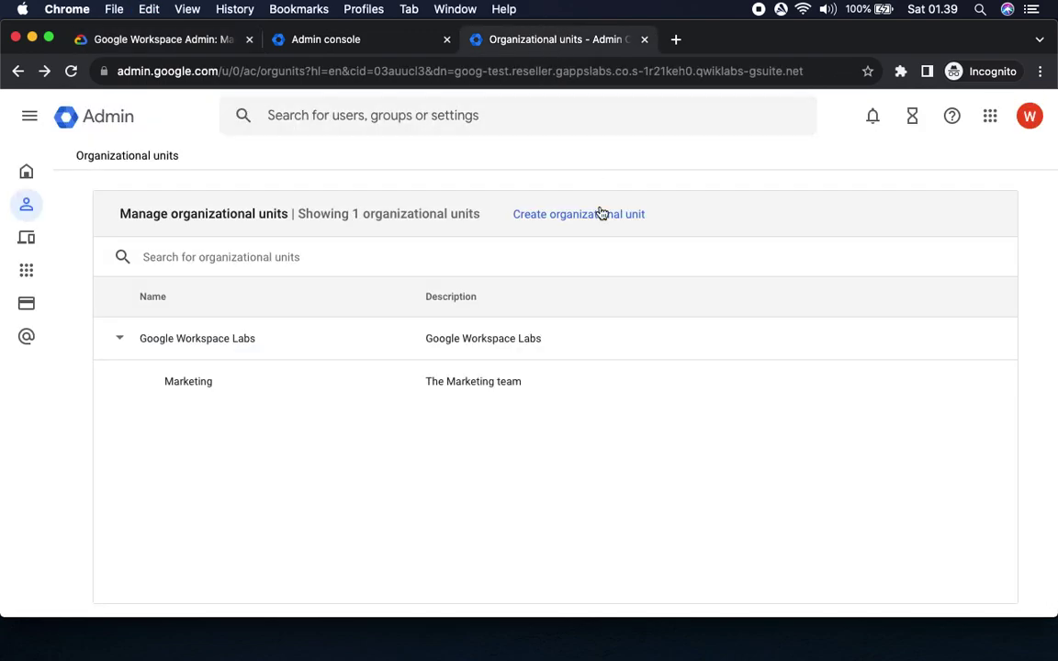
{"action": "left_click", "coordinate": [595, 215]}
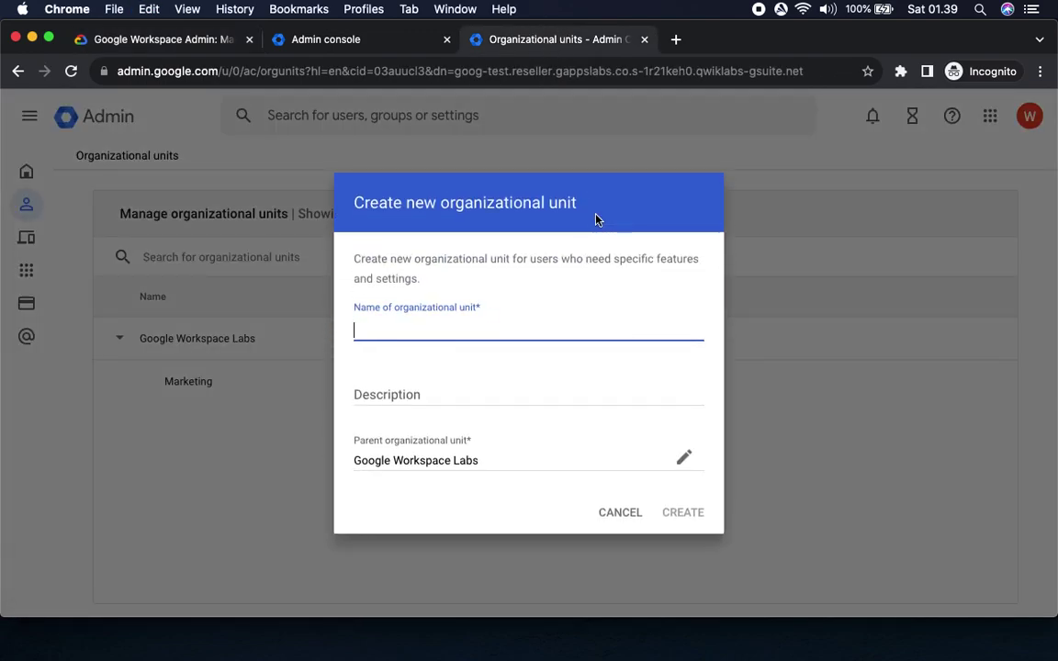
{"action": "type", "text": "Compliance"}
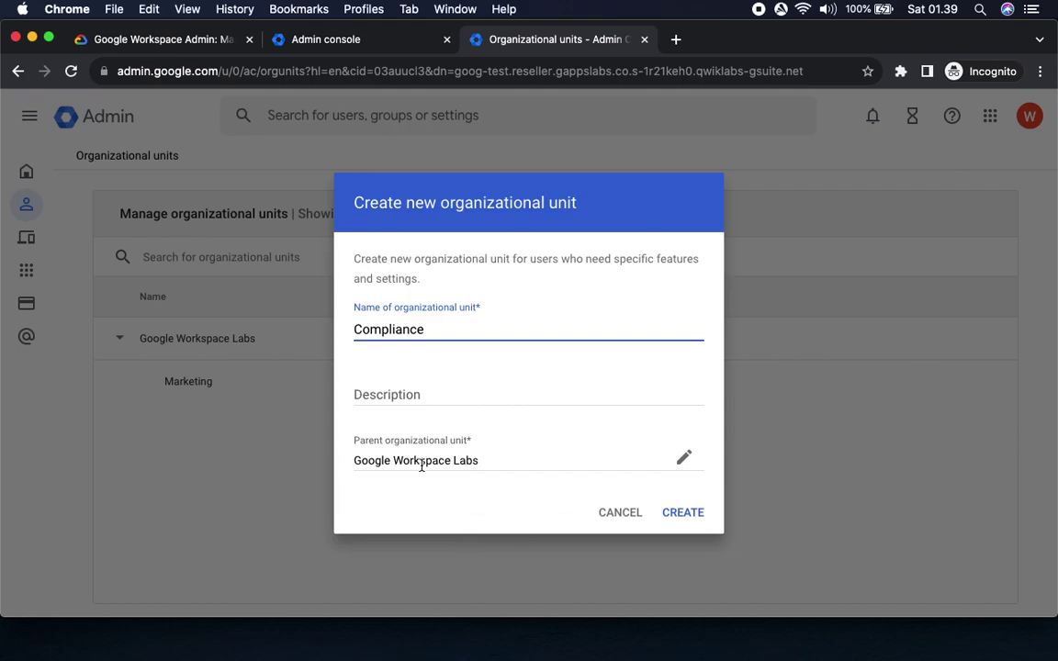
{"action": "left_click", "coordinate": [425, 394]}
{"action": "type", "text": "Compliance"}
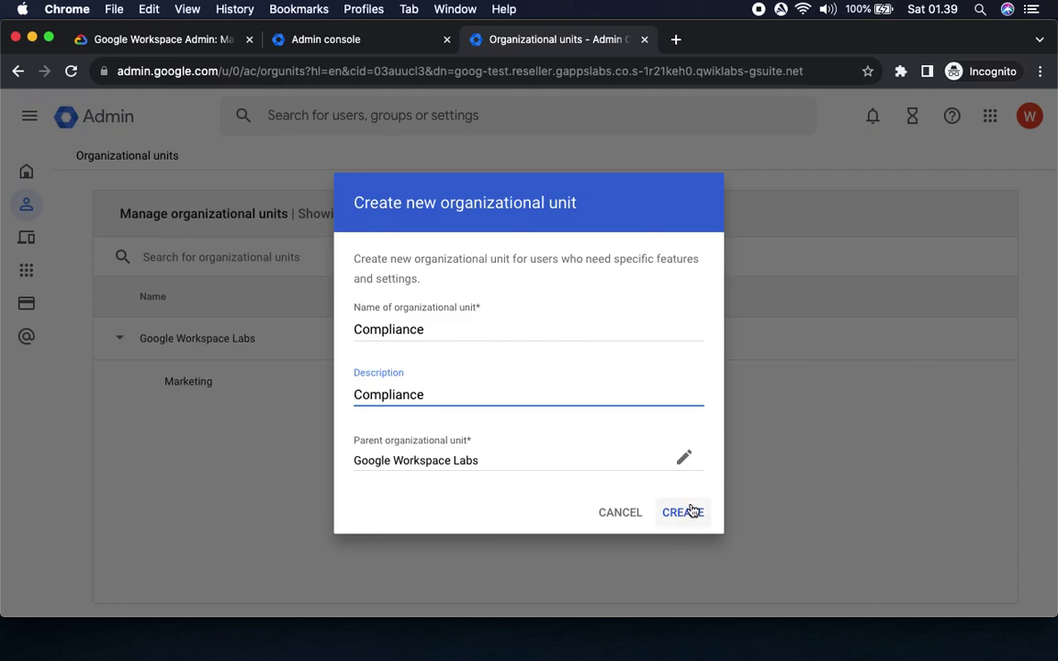
{"action": "key", "text": "Left"}
{"action": "type", "text": "The "}
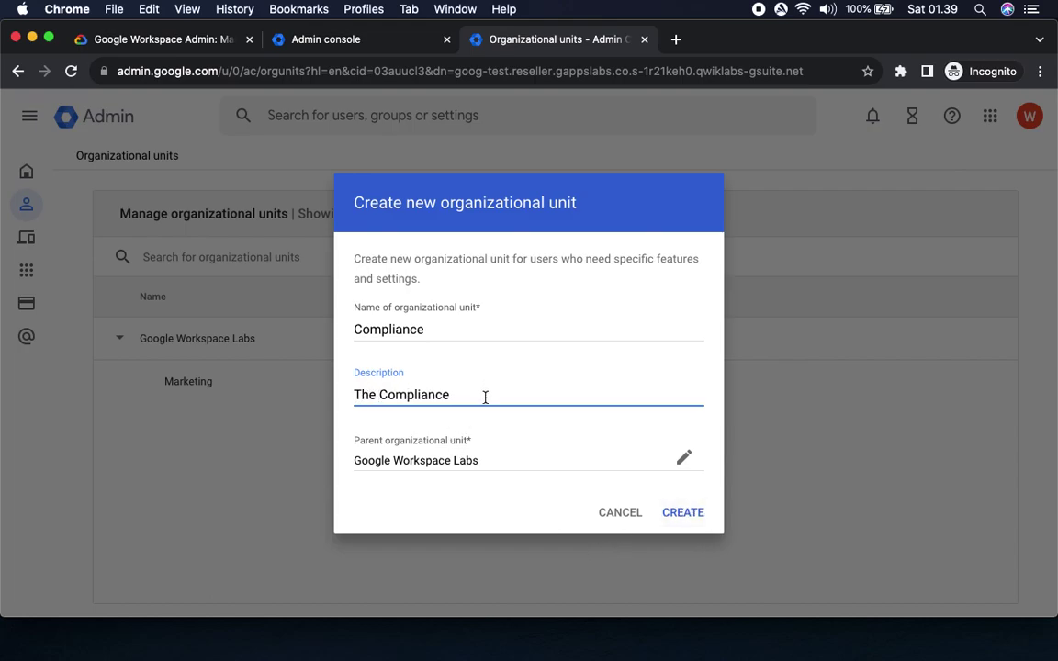
{"action": "type", "text": " team"}
{"action": "left_click", "coordinate": [690, 521]}
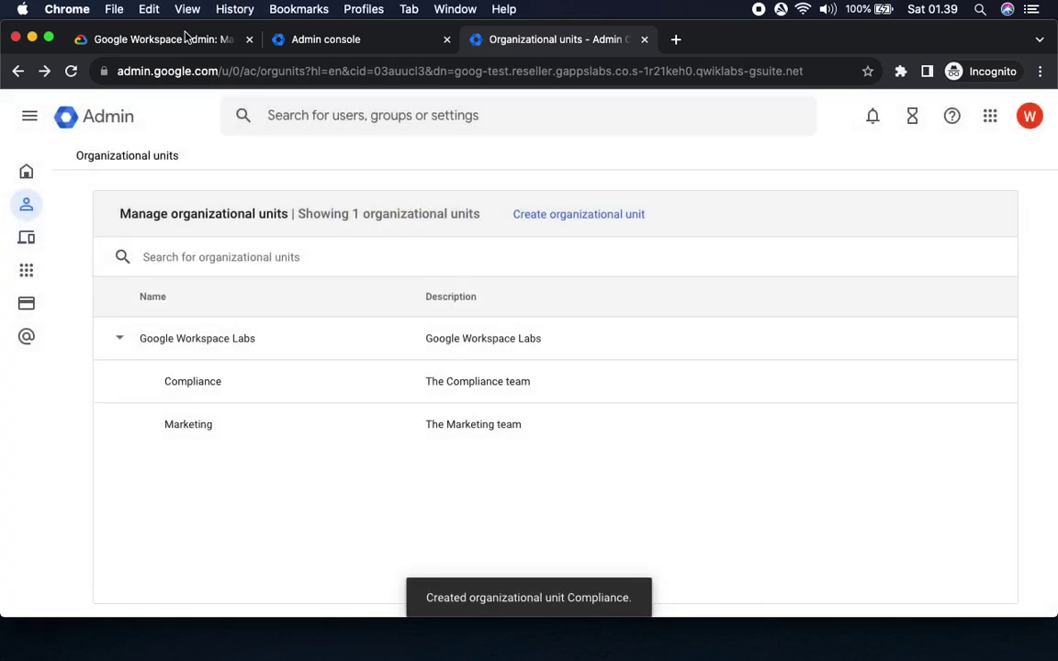
{"action": "left_click", "coordinate": [174, 40]}
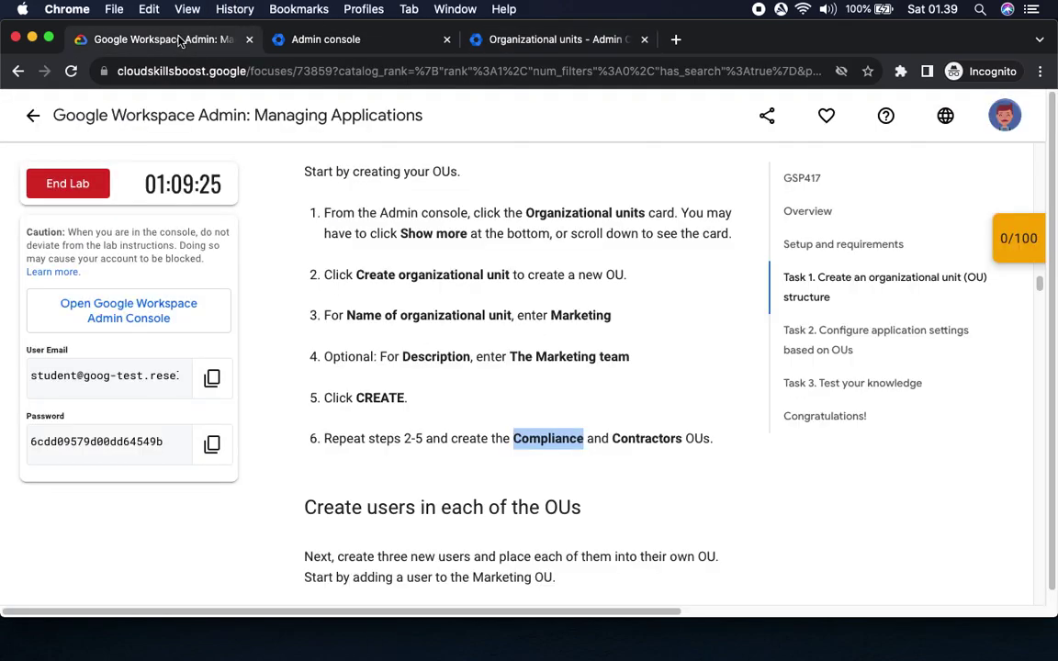
Create a Contractors unit with the description 'The Contractors team'.
{"action": "double_click", "coordinate": [645, 438]}
{"action": "key", "text": "super+c"}
{"action": "left_click", "coordinate": [550, 41]}
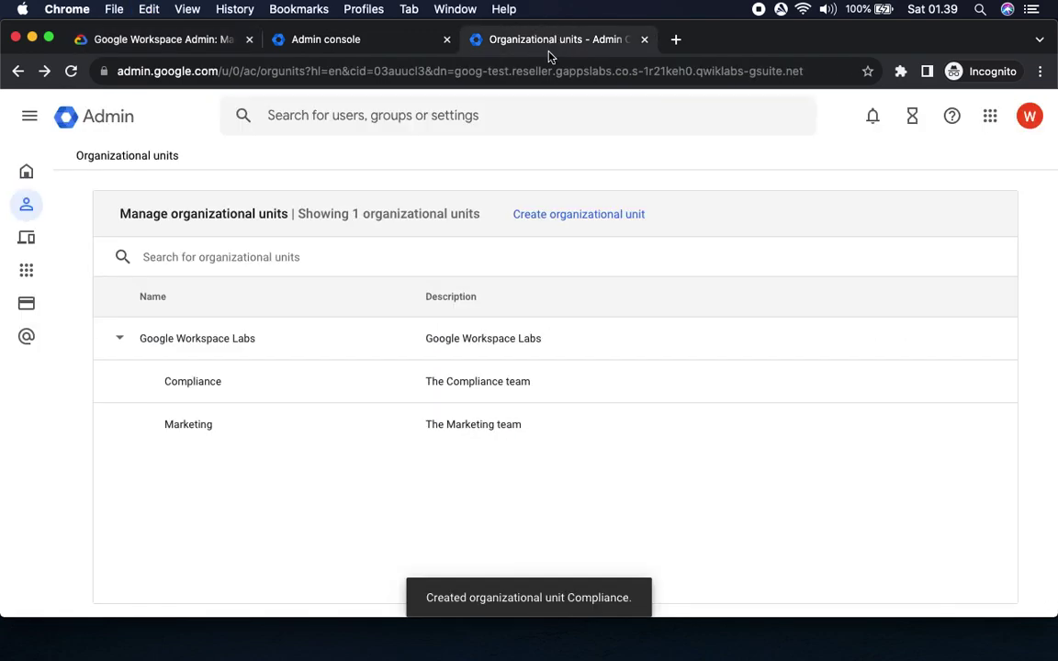
{"action": "left_click", "coordinate": [567, 215]}
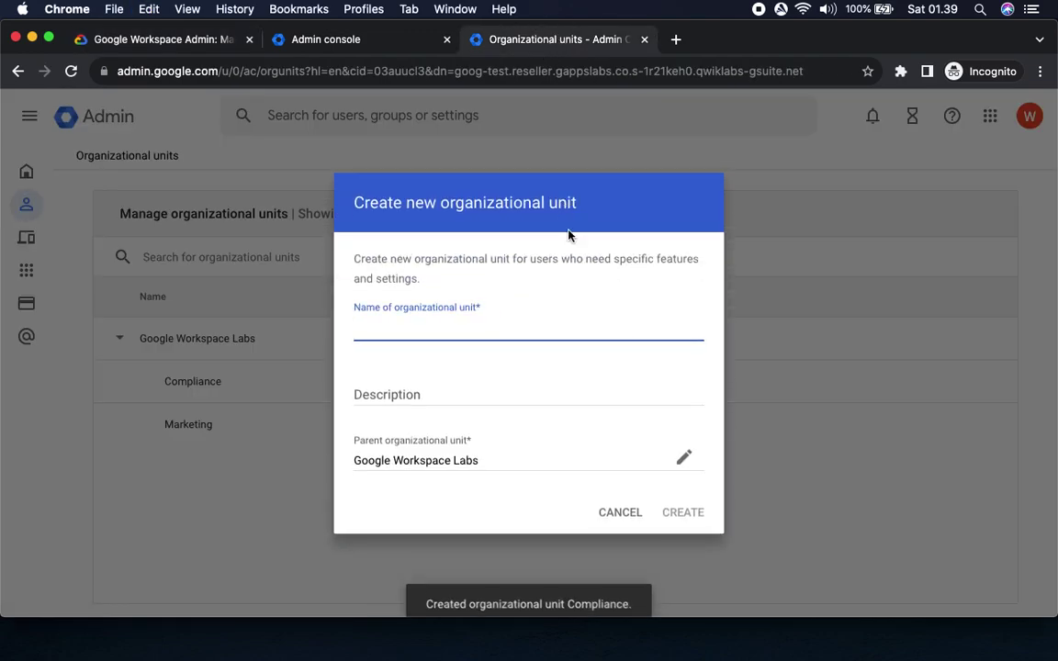
{"action": "key", "text": "super+v"}
{"action": "left_click", "coordinate": [435, 399]}
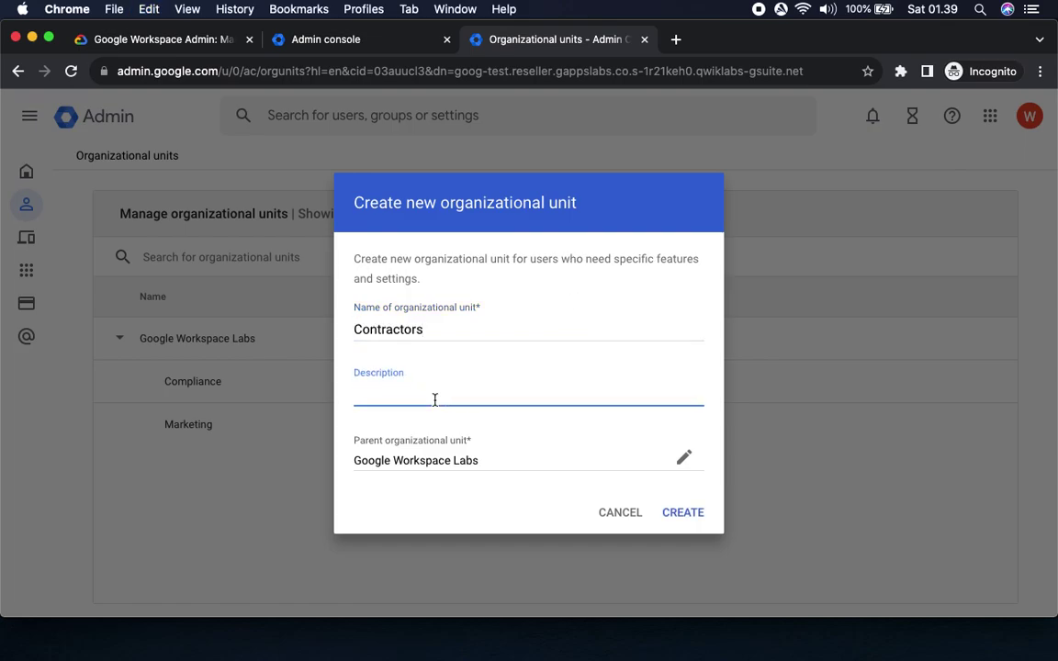
{"action": "type", "text": "The"}
{"action": "key", "text": "super+v"}
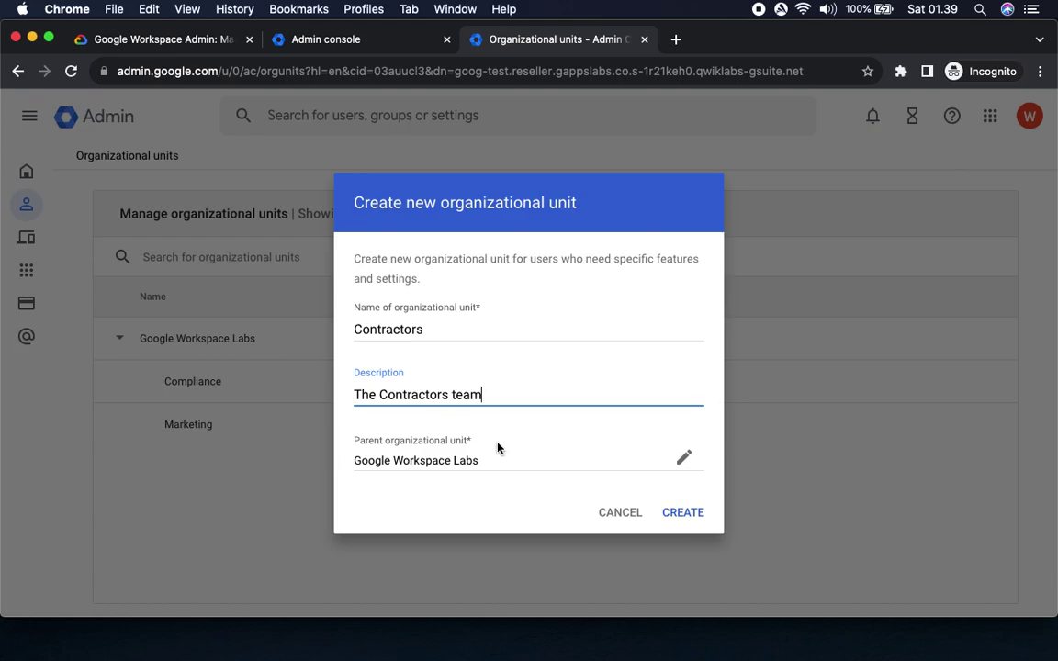
{"action": "left_click", "coordinate": [700, 513]}
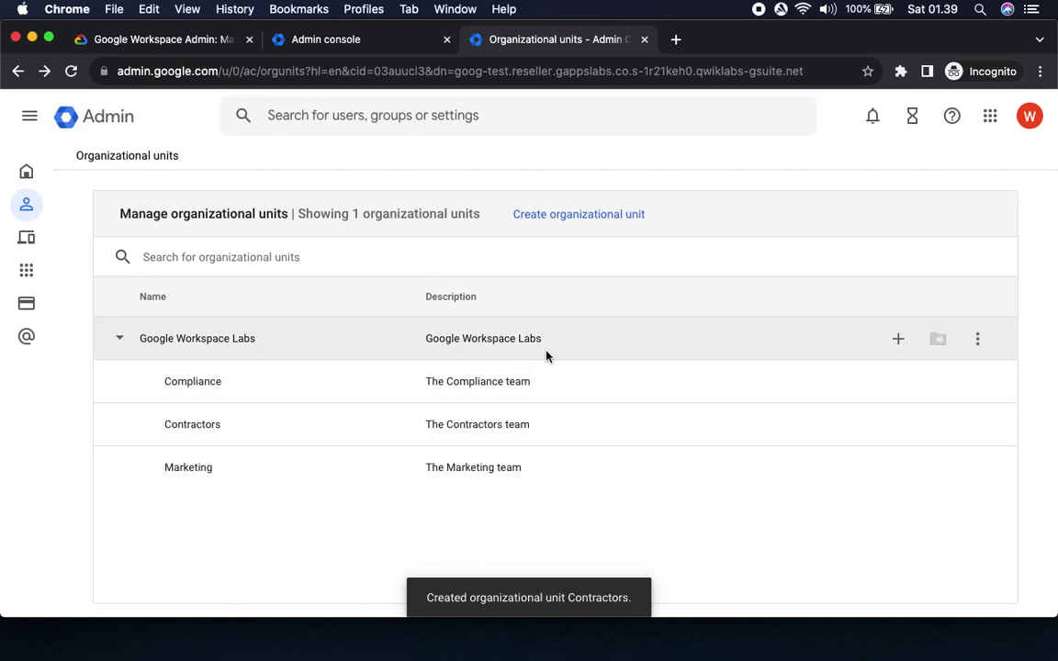
{"action": "left_click", "coordinate": [154, 42]}
Go to Directory > Users, showing the lab's single existing account.
{"action": "scroll", "coordinate": [732, 415], "scroll_direction": "down", "scroll_amount": 5}
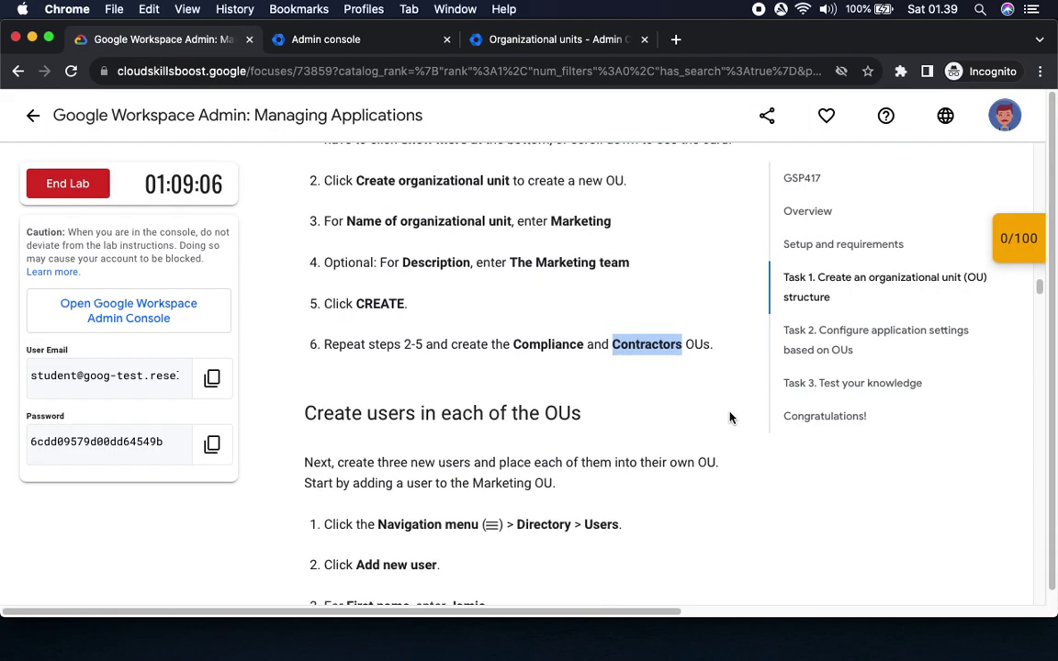
{"action": "left_click_drag", "start_coordinate": [363, 197], "coordinate": [494, 208]}
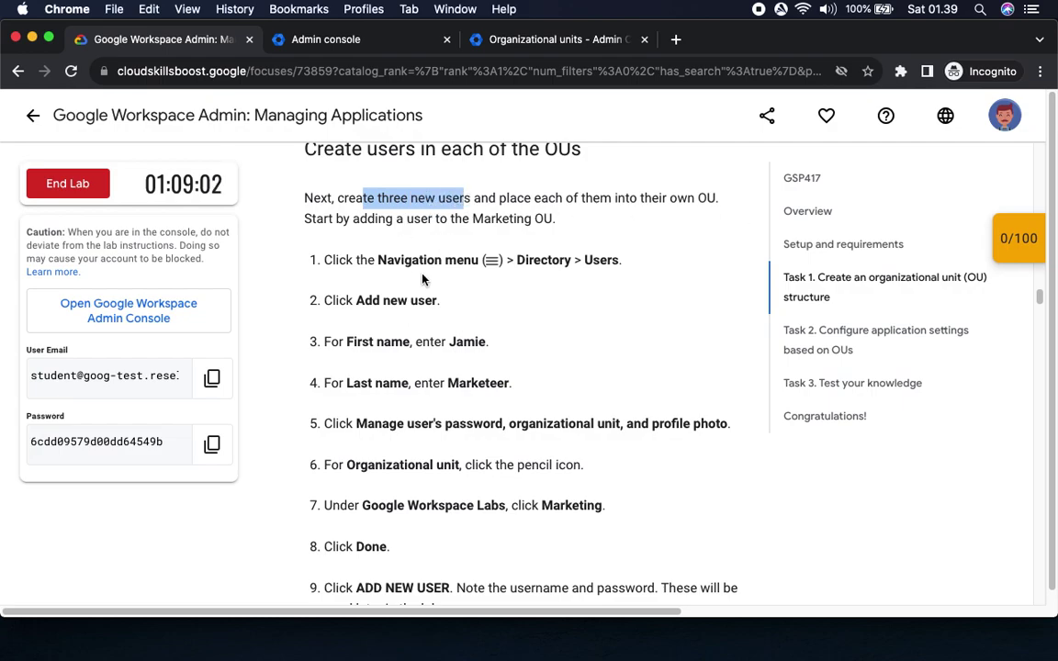
{"action": "left_click_drag", "start_coordinate": [519, 261], "coordinate": [620, 261]}
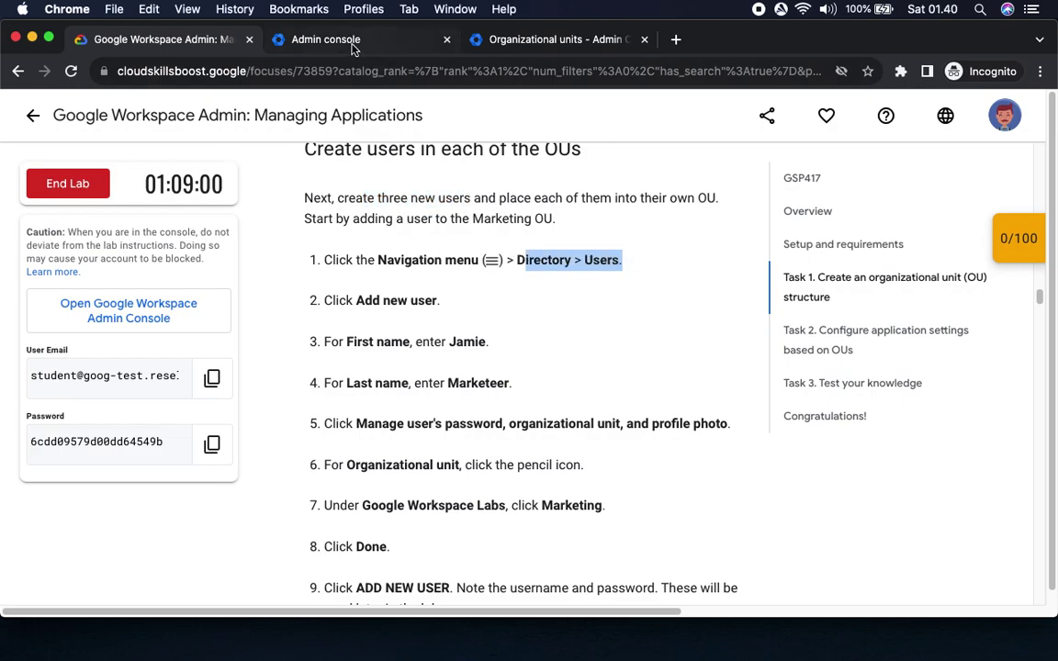
{"action": "left_click", "coordinate": [535, 39]}
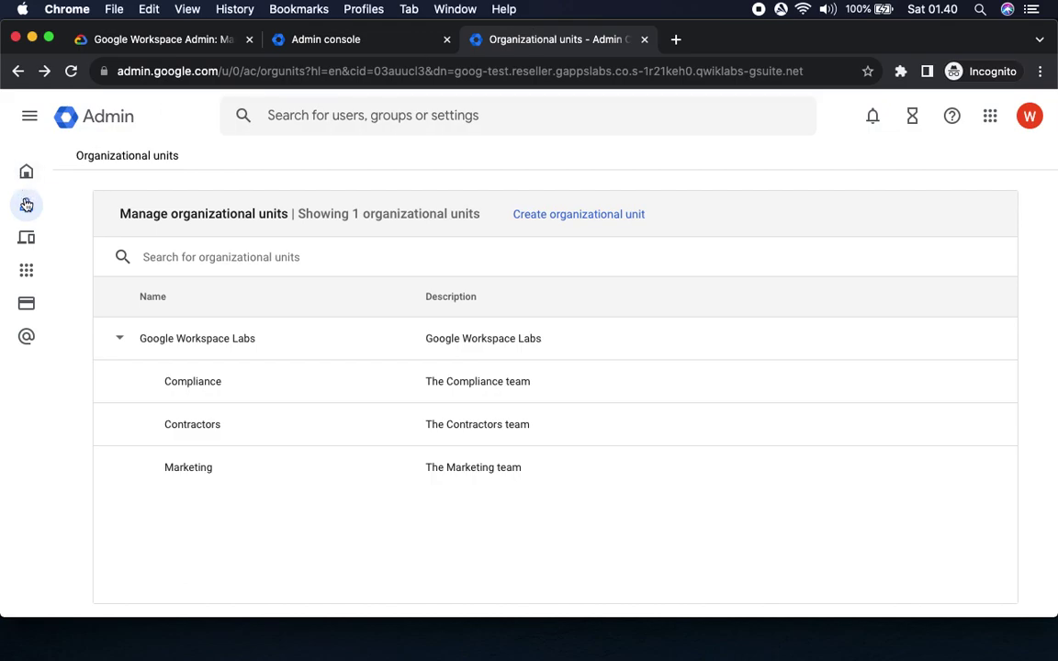
{"action": "mouse_move", "coordinate": [25, 204]}
{"action": "left_click", "coordinate": [66, 202]}
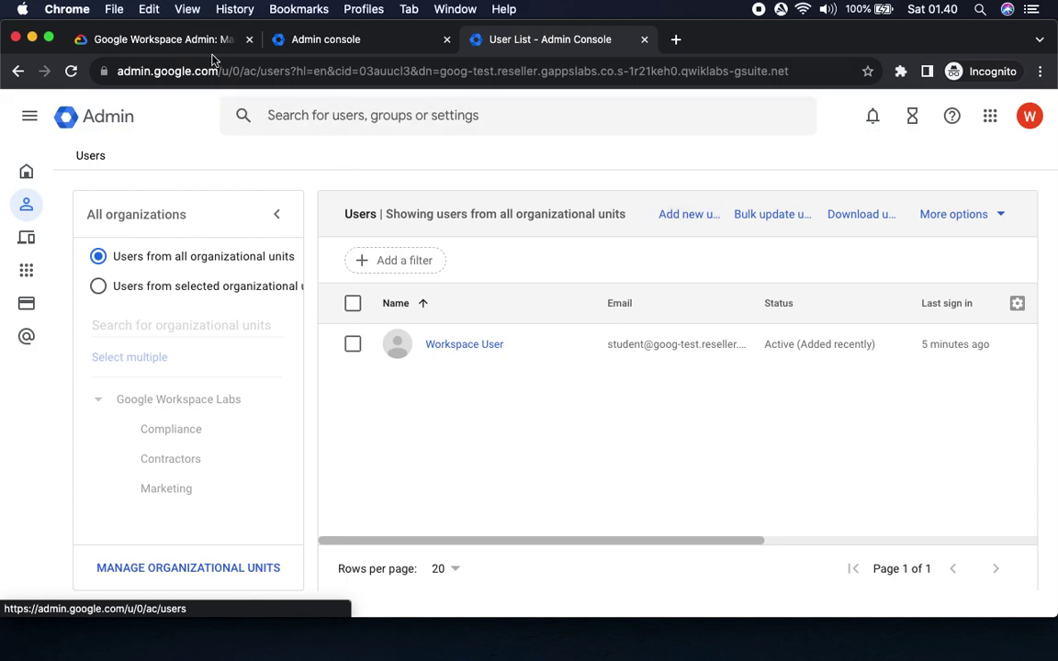
Copy the first new user's first name from the lab's add-user steps.
{"action": "left_click", "coordinate": [163, 39]}
{"action": "left_click_drag", "start_coordinate": [354, 300], "coordinate": [441, 300]}
{"action": "left_click_drag", "start_coordinate": [353, 342], "coordinate": [465, 341]}
{"action": "double_click", "coordinate": [465, 341]}
{"action": "key", "text": "super+c"}
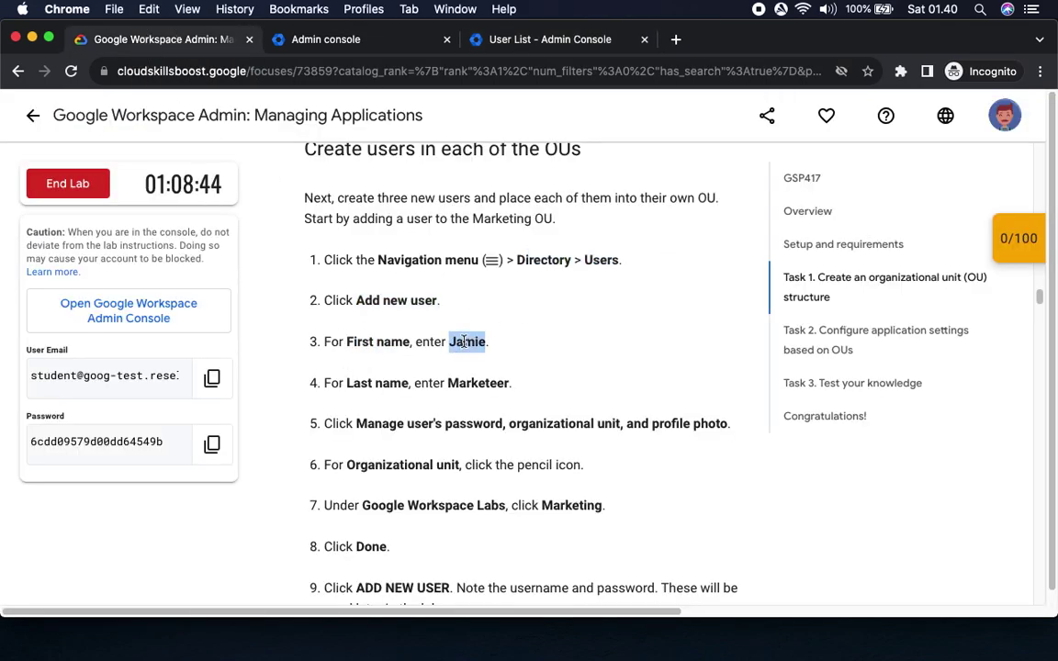
{"action": "left_click", "coordinate": [497, 38]}
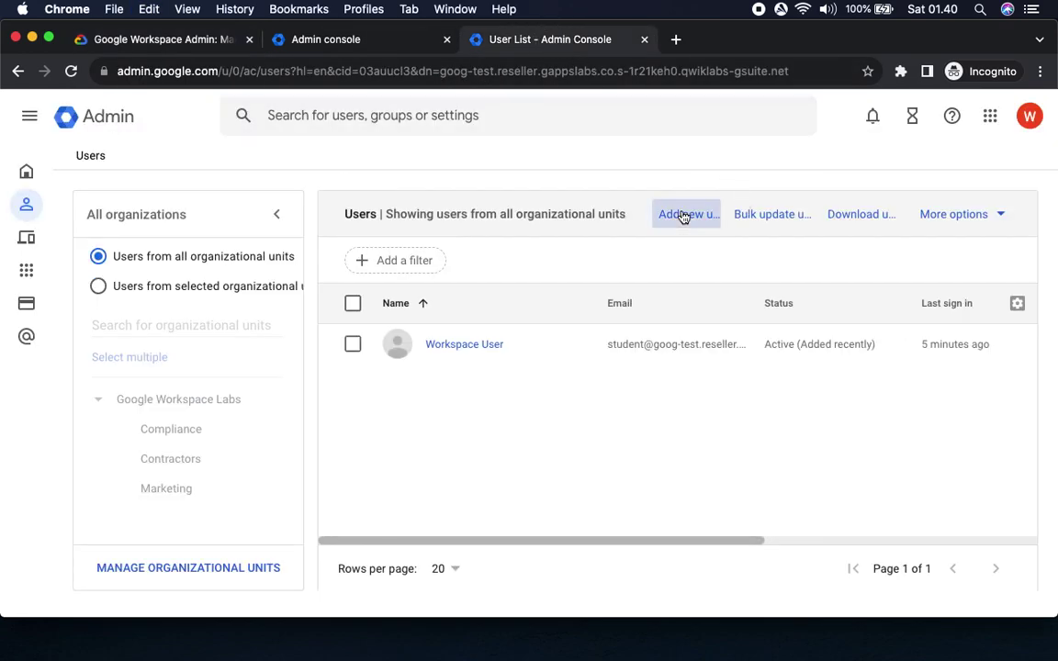
Start a new user and paste the Marketing user's first and last names from the lab.
{"action": "left_click", "coordinate": [683, 217]}
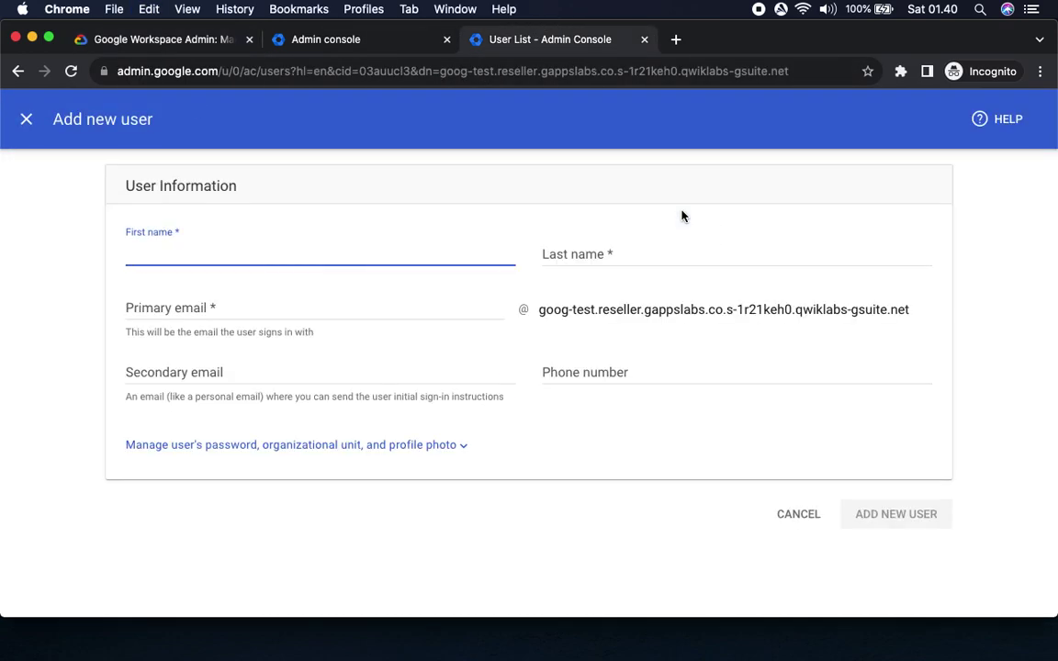
{"action": "key", "text": "super+v"}
{"action": "left_click", "coordinate": [142, 39]}
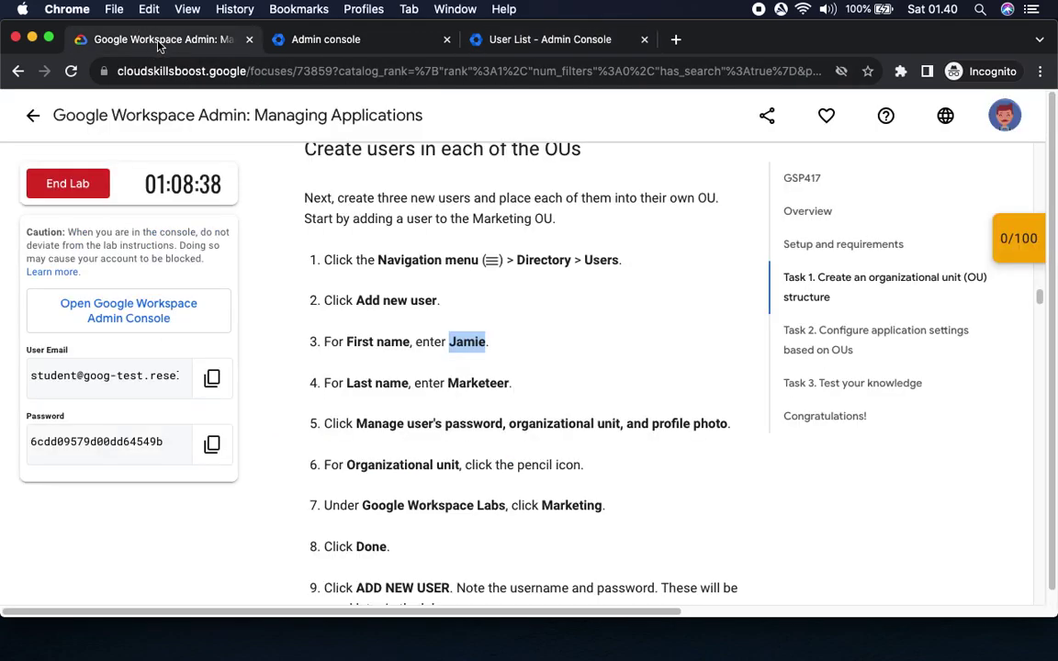
{"action": "double_click", "coordinate": [474, 383]}
{"action": "key", "text": "super+c"}
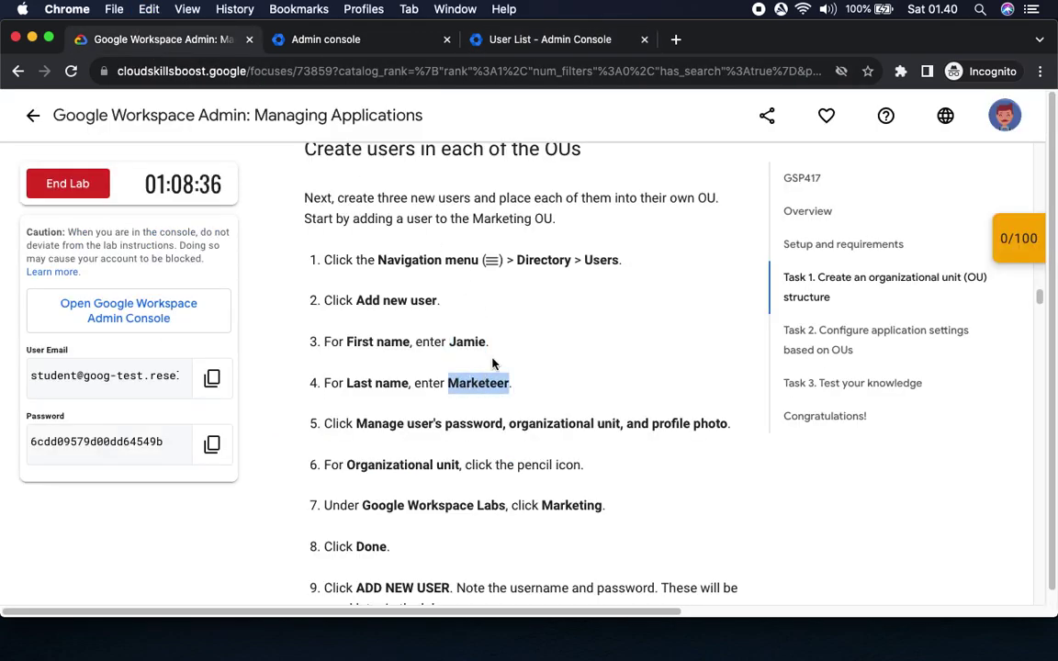
{"action": "left_click", "coordinate": [562, 40]}
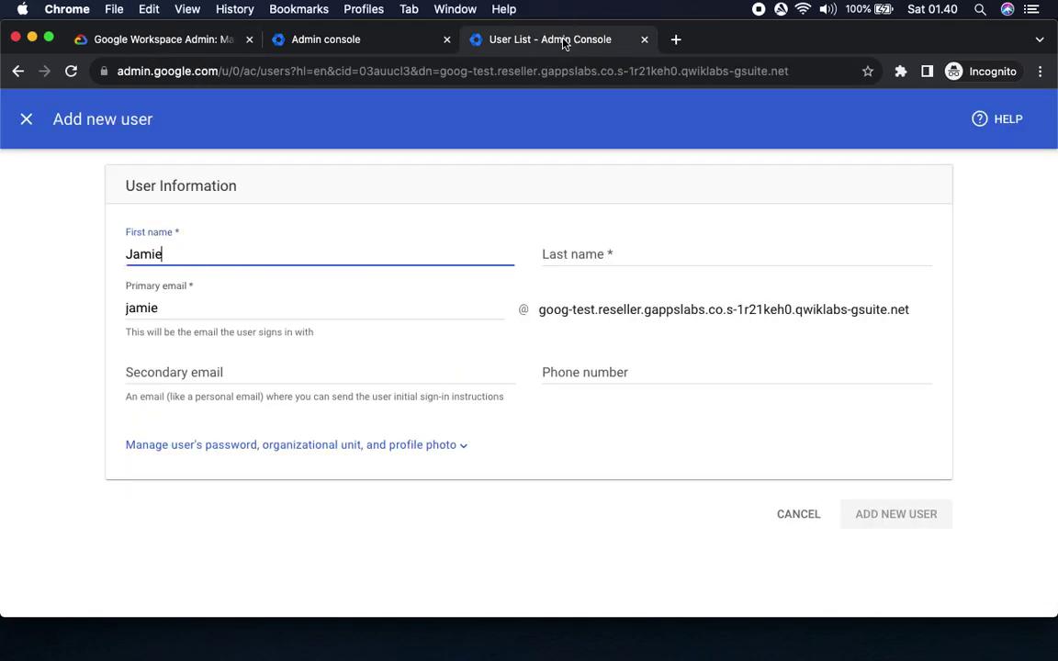
{"action": "left_click", "coordinate": [670, 270]}
{"action": "key", "text": "super+v"}
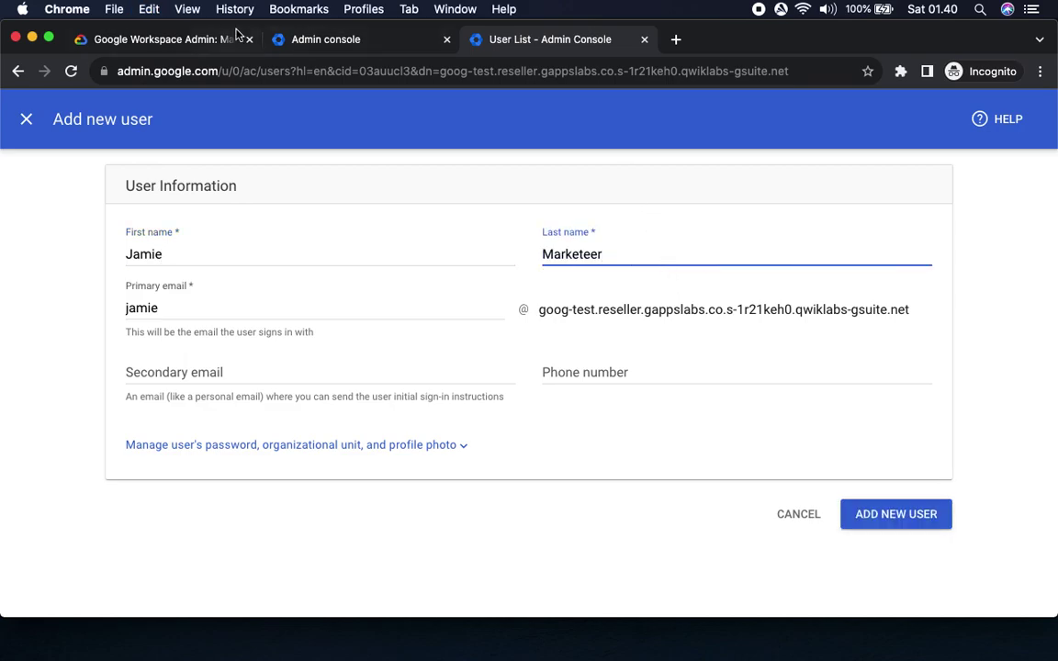
Go back to the lab instructions and read further down.
{"action": "left_click", "coordinate": [208, 39]}
{"action": "left_click_drag", "start_coordinate": [356, 425], "coordinate": [504, 425]}
{"action": "scroll", "coordinate": [595, 463], "scroll_direction": "down", "scroll_amount": 3}
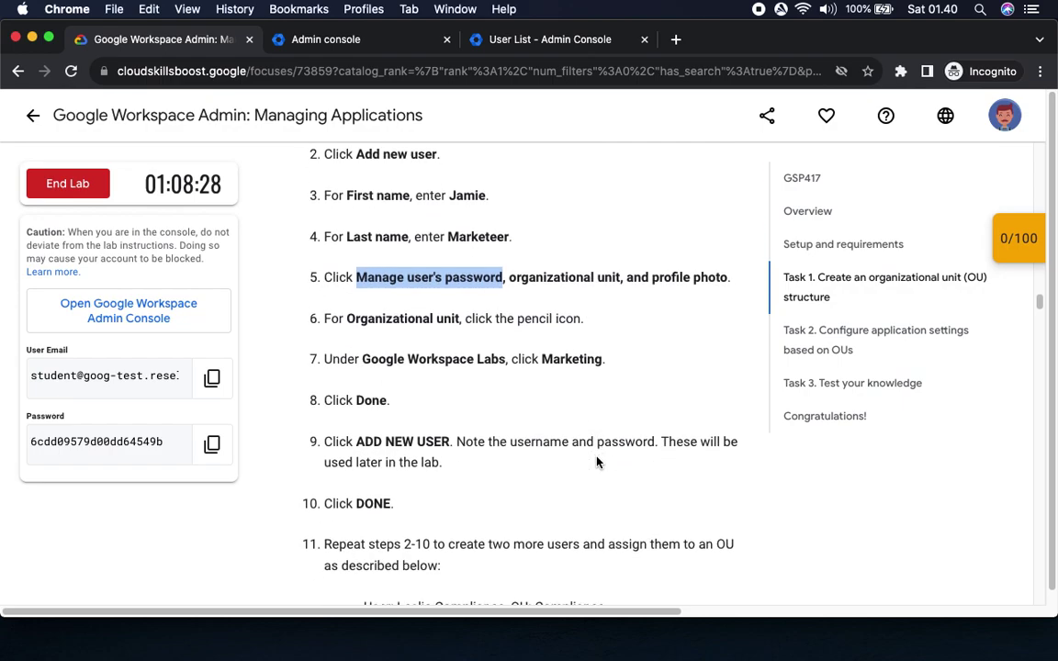
{"action": "scroll", "coordinate": [597, 460], "scroll_direction": "down", "scroll_amount": 2}
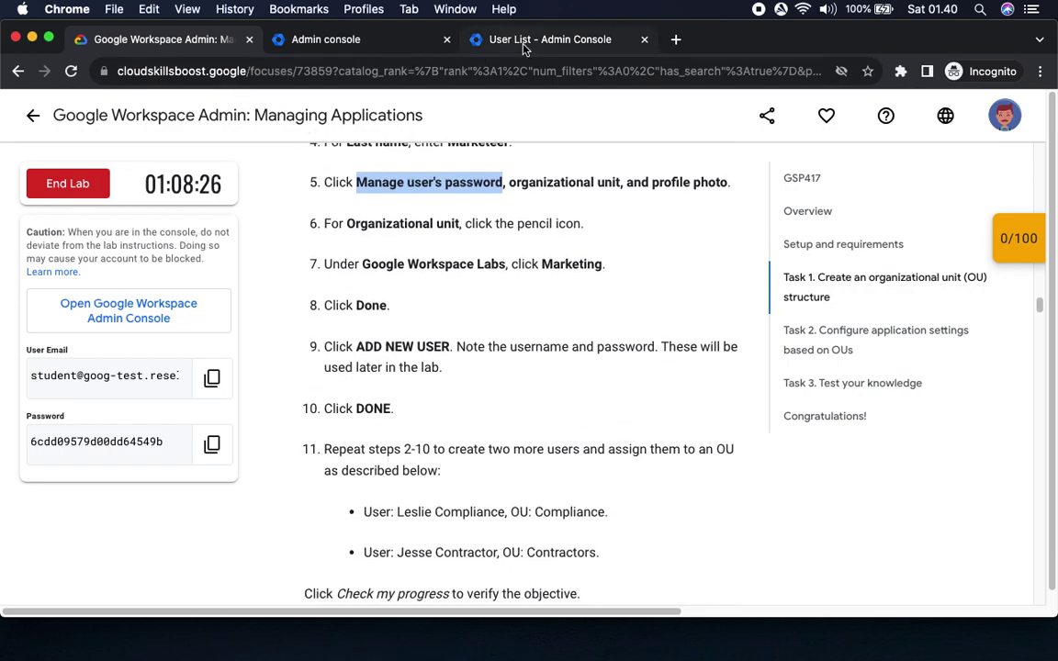
Expand the password, organizational unit and profile photo options on the new-user form.
{"action": "left_click", "coordinate": [523, 42]}
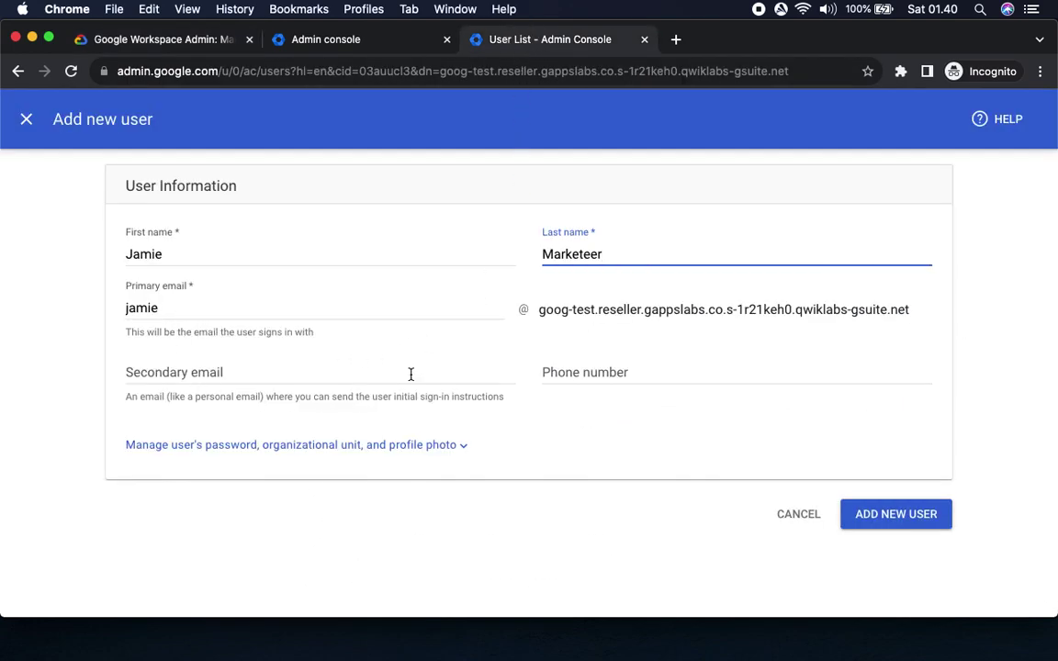
{"action": "left_click", "coordinate": [462, 448]}
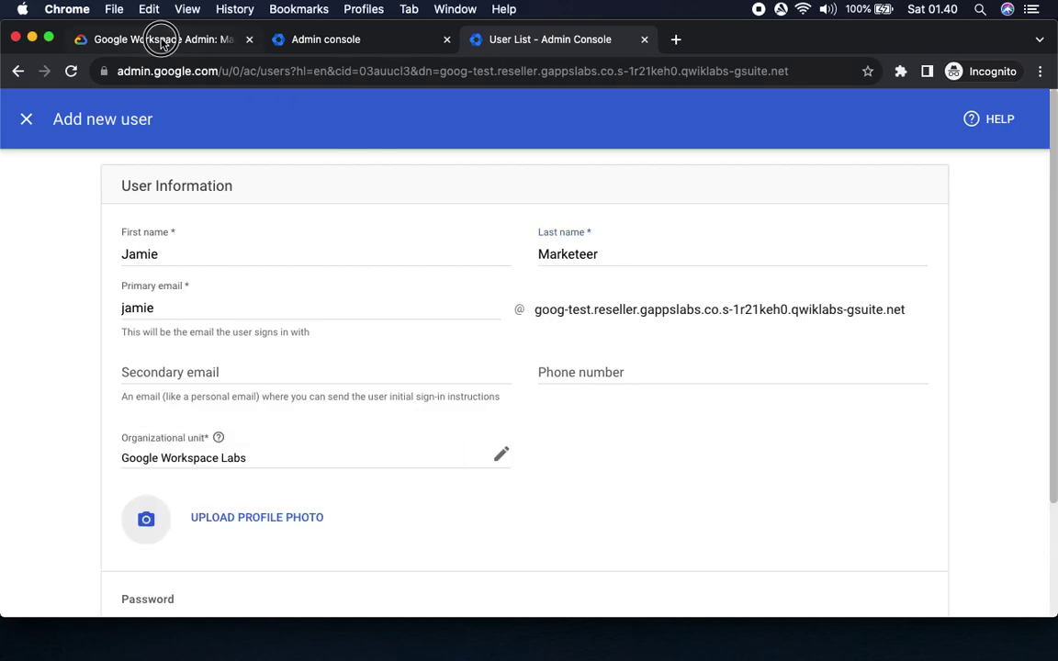
{"action": "left_click", "coordinate": [161, 42]}
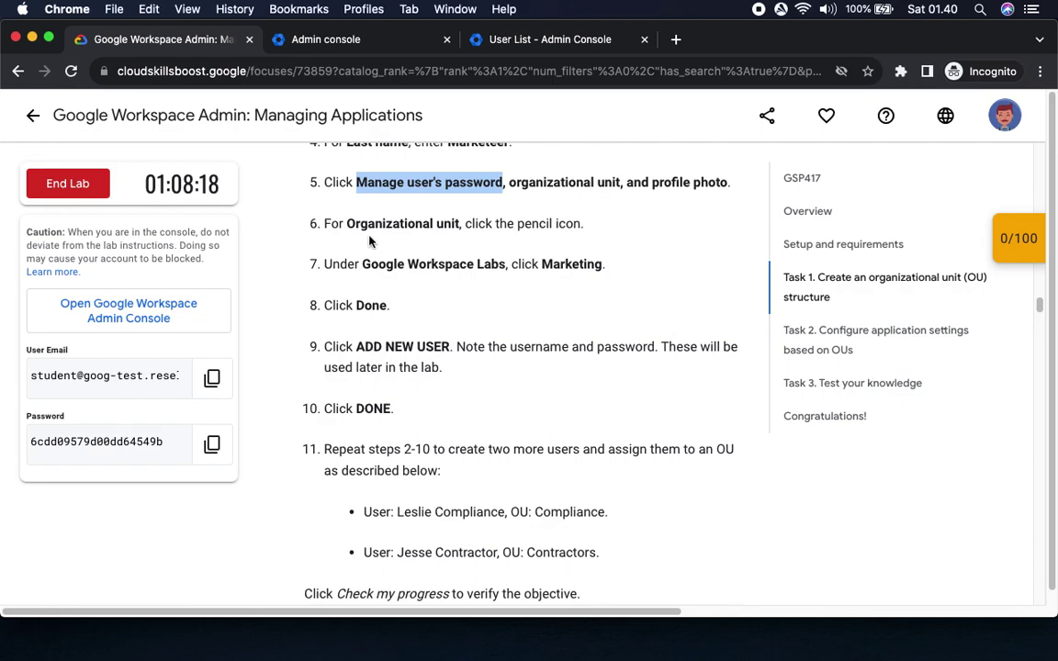
{"action": "left_click", "coordinate": [542, 41]}
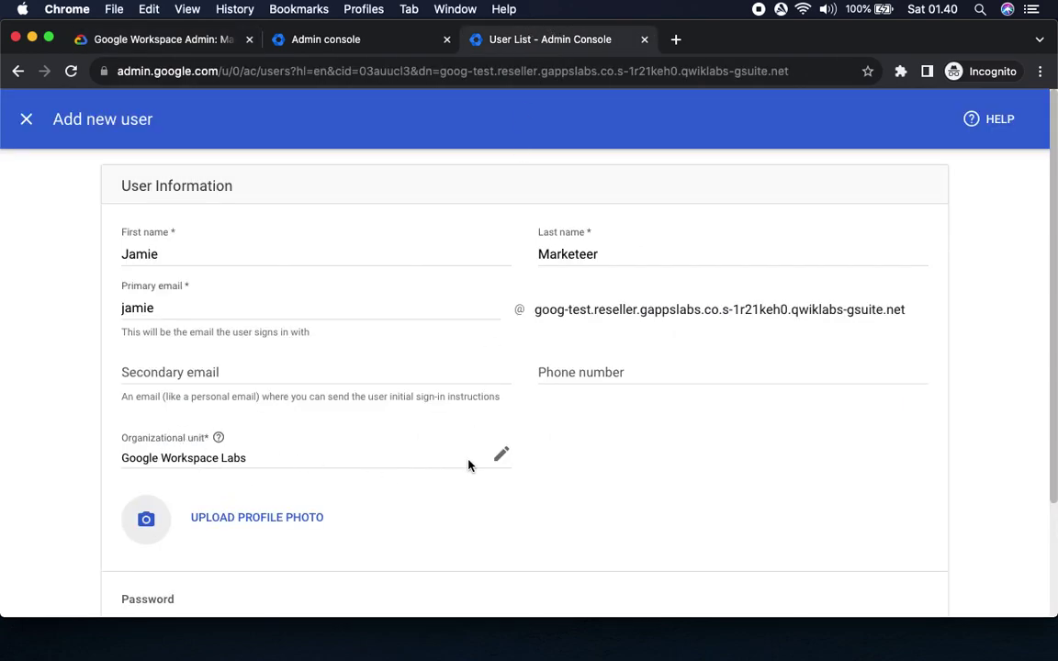
Change the new user's organizational unit to Marketing and confirm it.
{"action": "left_click", "coordinate": [501, 455]}
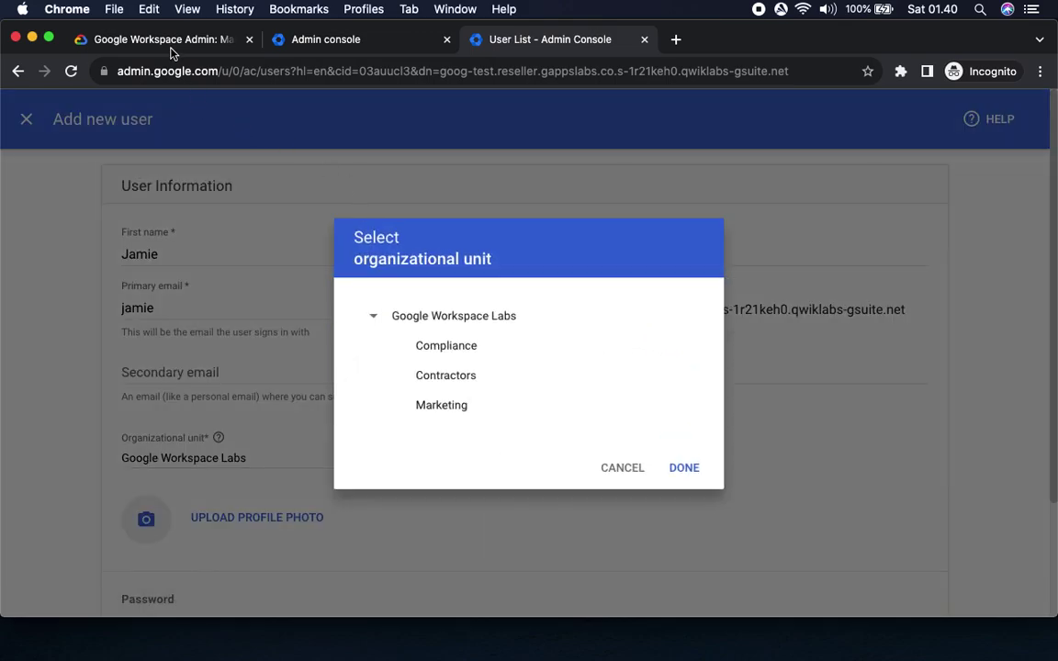
{"action": "left_click", "coordinate": [148, 36]}
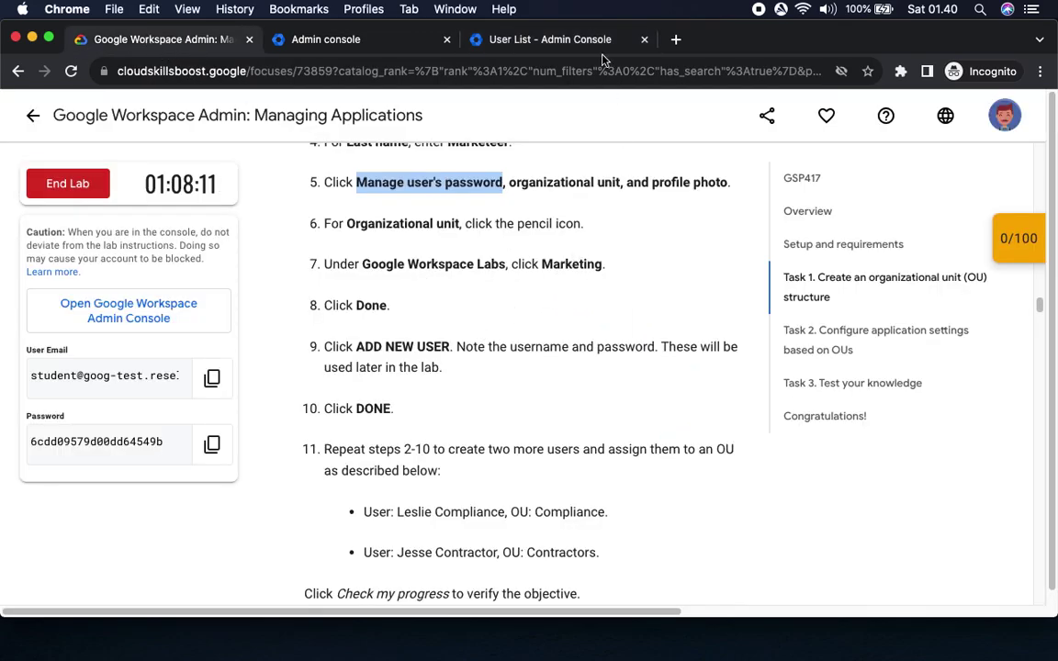
{"action": "left_click", "coordinate": [543, 39]}
{"action": "left_click", "coordinate": [443, 406]}
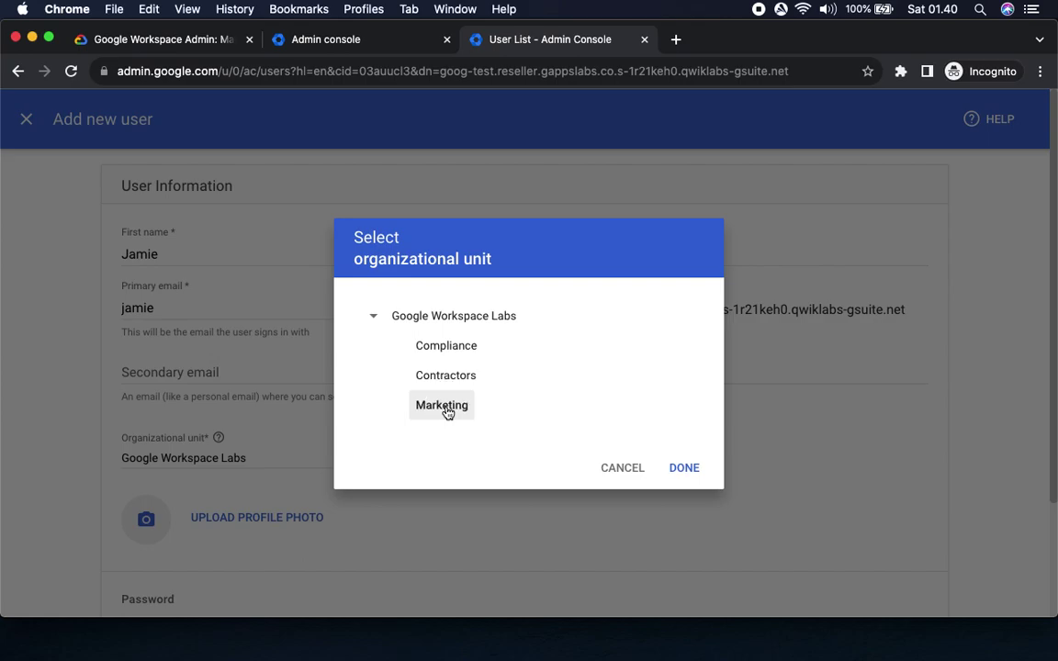
{"action": "left_click", "coordinate": [684, 468]}
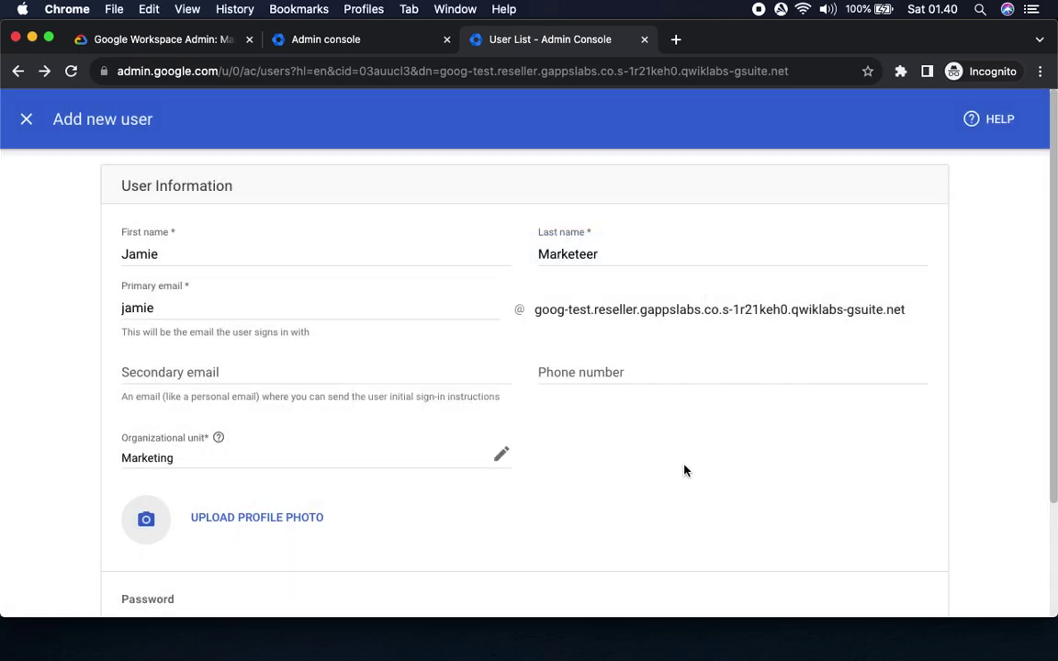
{"action": "left_click", "coordinate": [154, 40]}
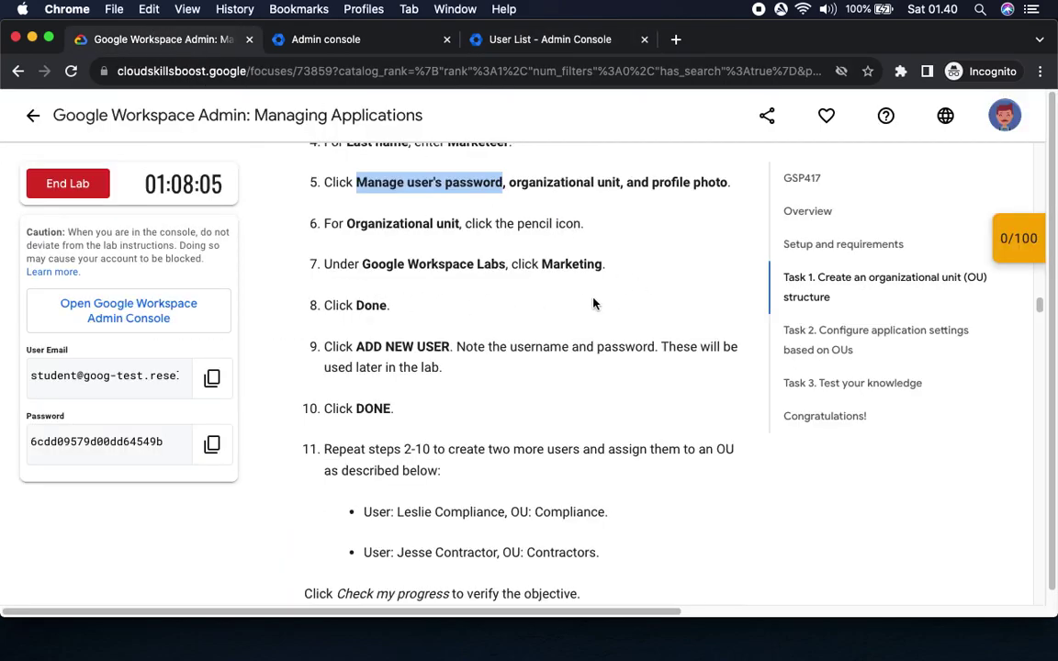
{"action": "left_click_drag", "start_coordinate": [355, 347], "coordinate": [451, 347]}
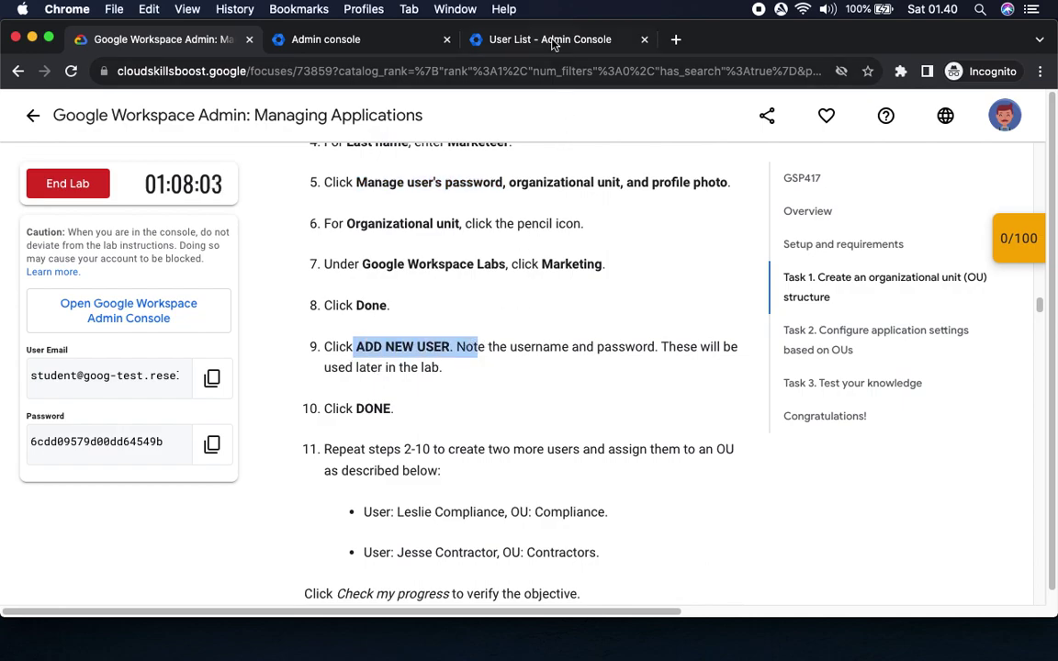
{"action": "left_click", "coordinate": [514, 39]}
{"action": "scroll", "coordinate": [706, 460], "scroll_direction": "down", "scroll_amount": 3}
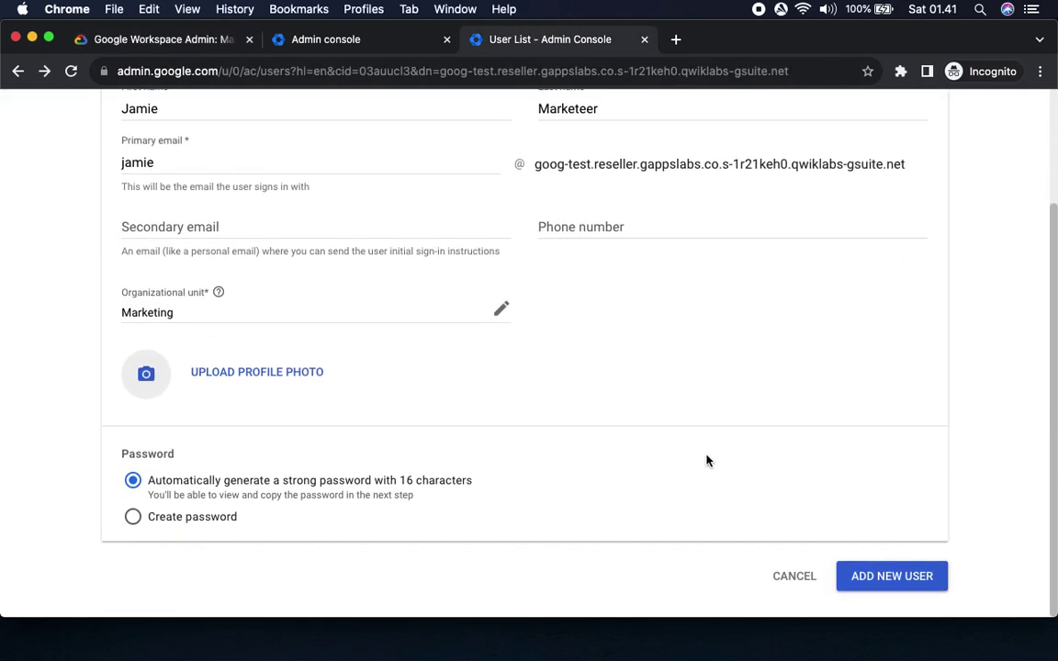
Create the Marketing user and check the lab's reminder to note the sign-in details.
{"action": "left_click", "coordinate": [891, 576]}
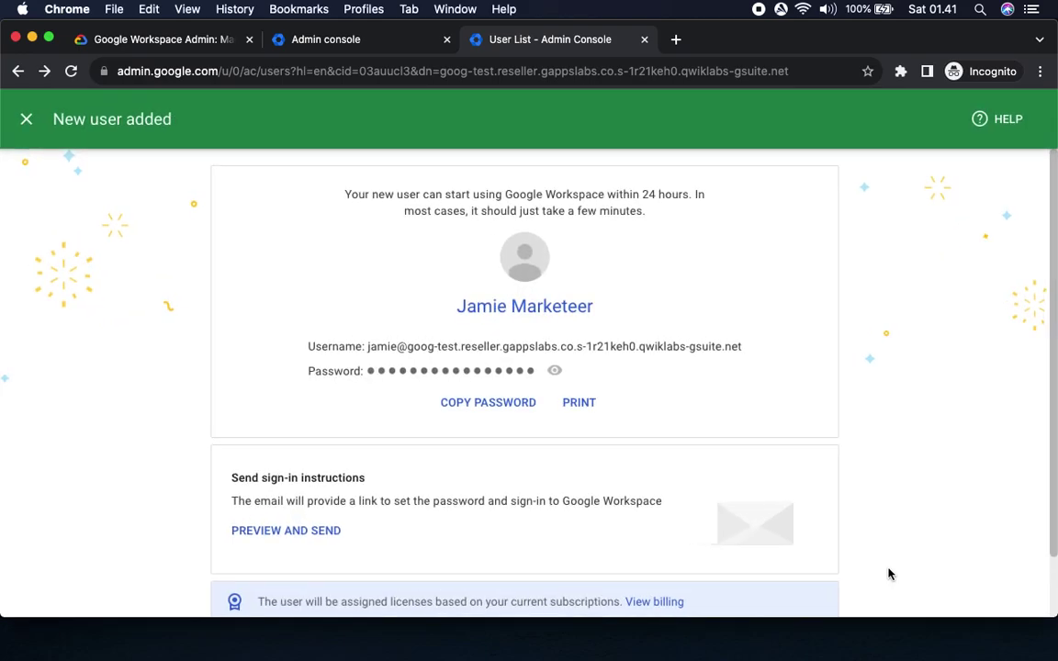
{"action": "left_click", "coordinate": [156, 39]}
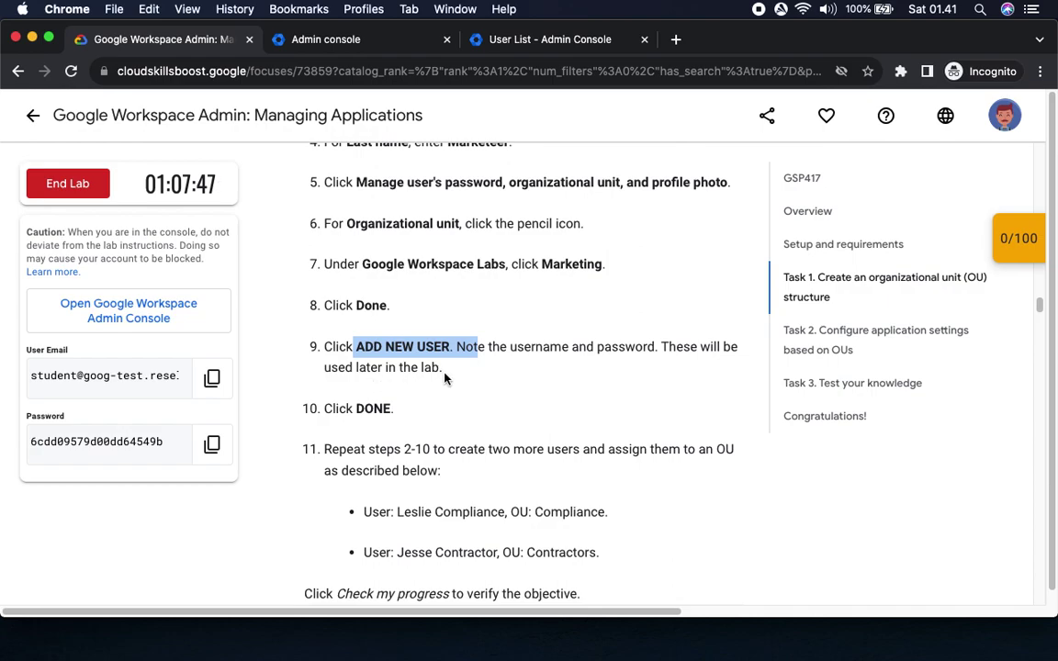
{"action": "left_click_drag", "start_coordinate": [451, 347], "coordinate": [654, 347]}
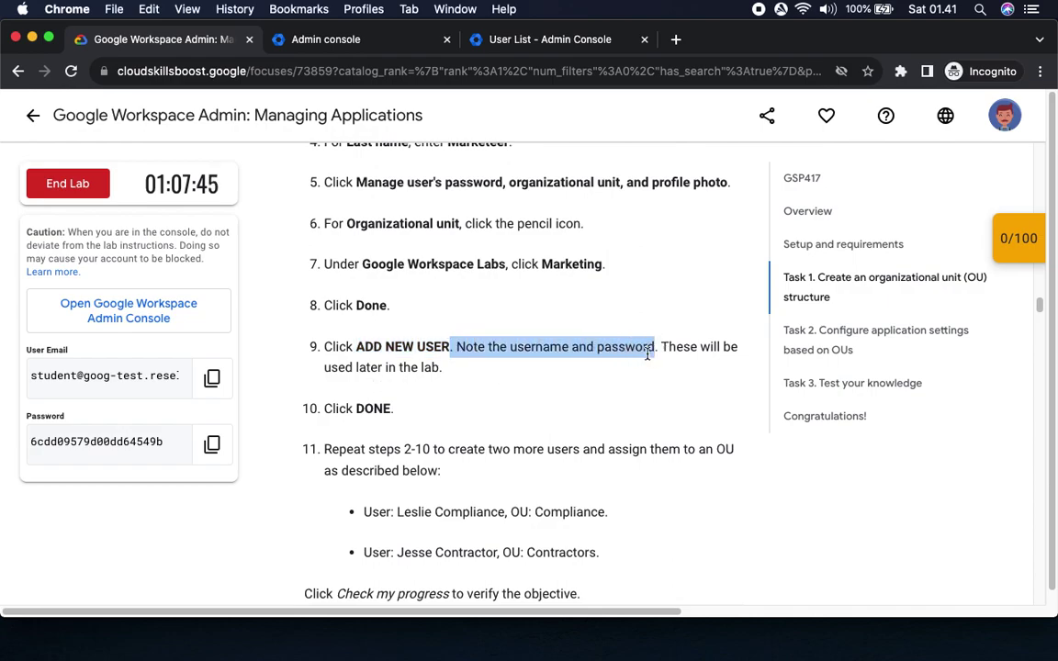
{"action": "left_click", "coordinate": [547, 41]}
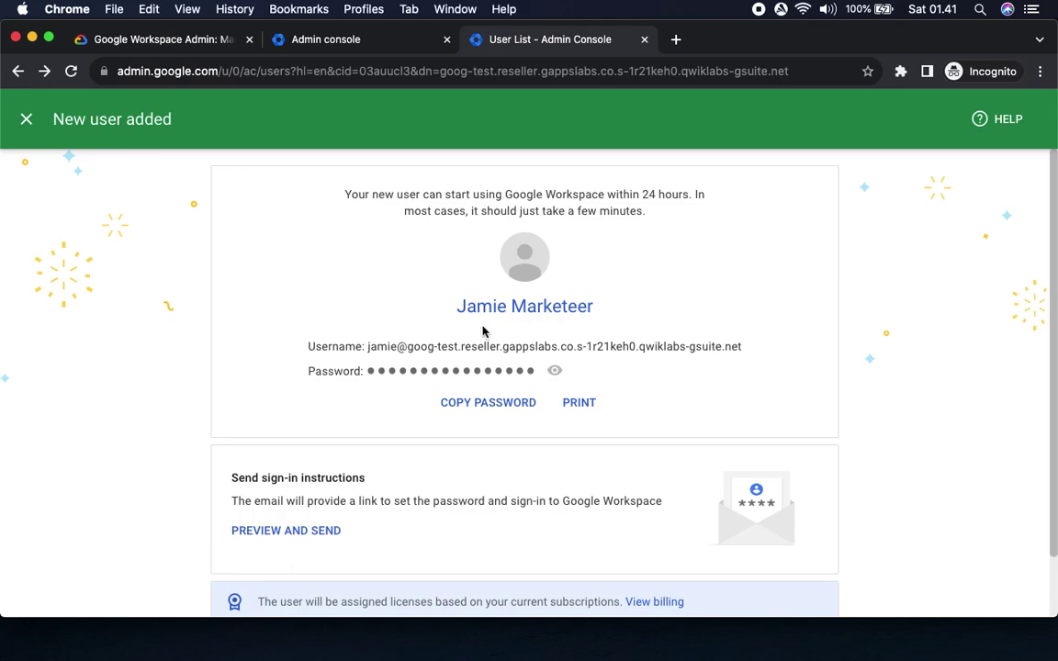
Copy the new user's username and generated password, then return to the Users list.
{"action": "left_click_drag", "start_coordinate": [367, 349], "coordinate": [771, 356]}
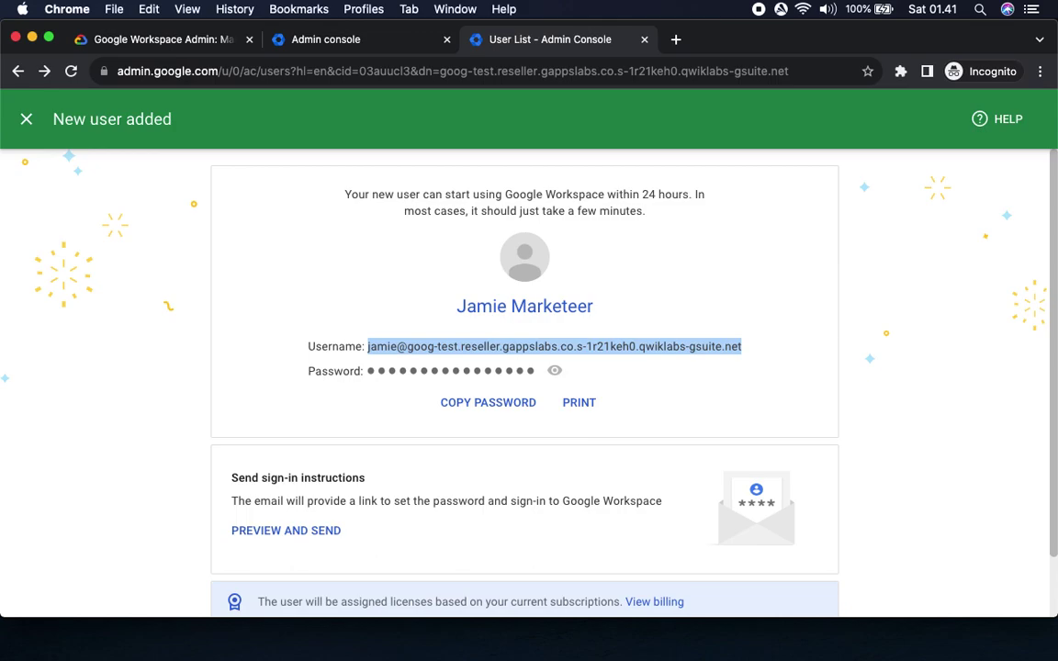
{"action": "key", "text": "super+Tab"}
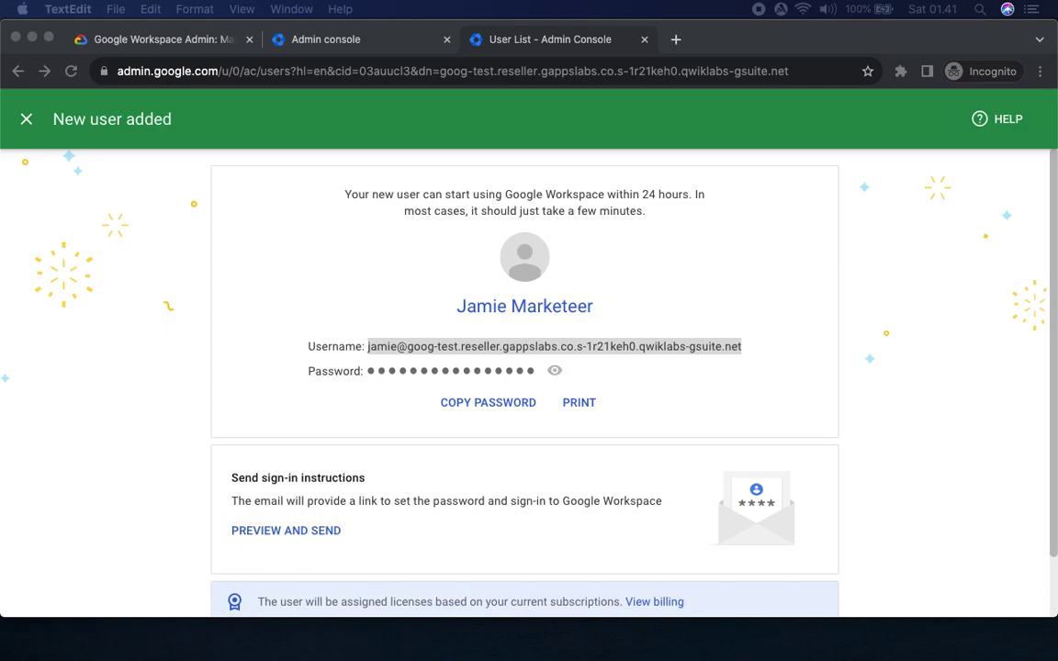
{"action": "left_click", "coordinate": [475, 403]}
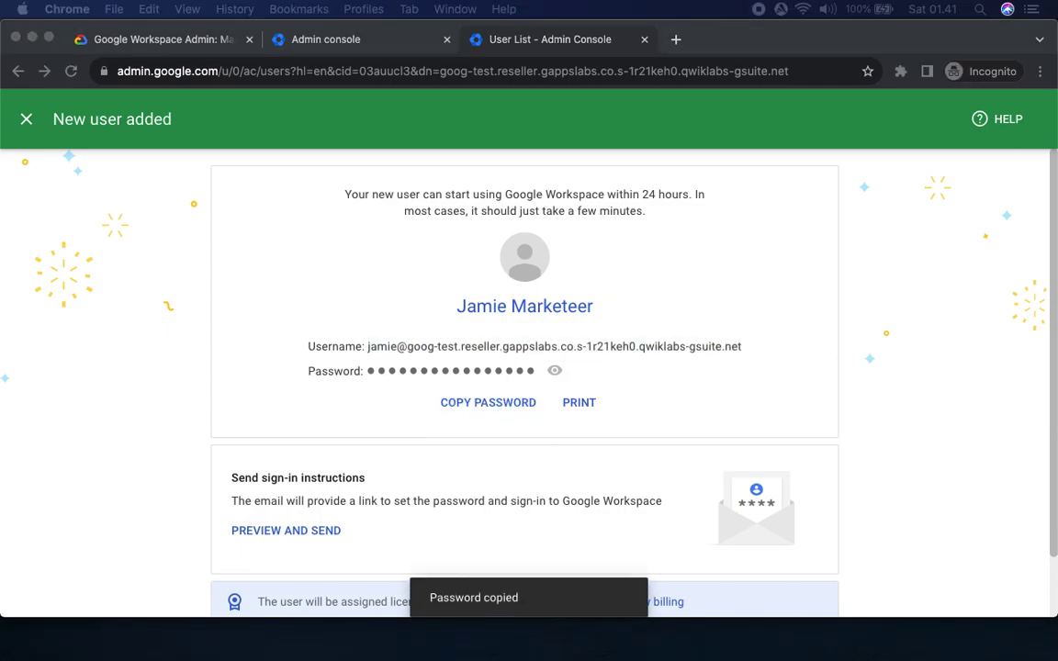
{"action": "left_click", "coordinate": [907, 450]}
{"action": "scroll", "coordinate": [913, 454], "scroll_direction": "down", "scroll_amount": 1}
{"action": "scroll", "coordinate": [915, 454], "scroll_direction": "down", "scroll_amount": 3}
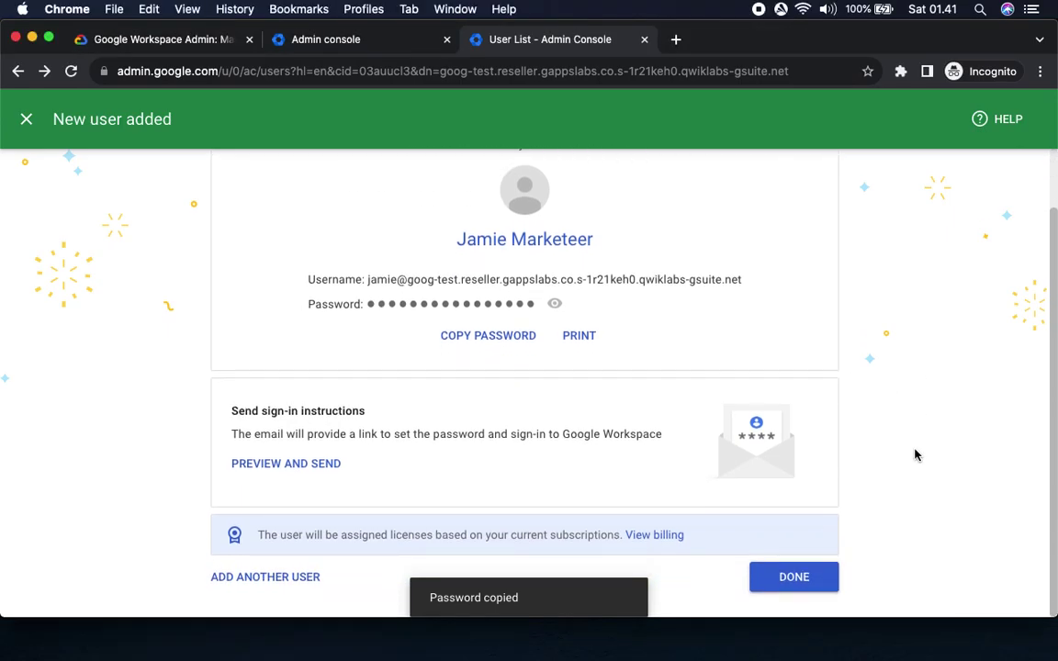
{"action": "left_click", "coordinate": [805, 587]}
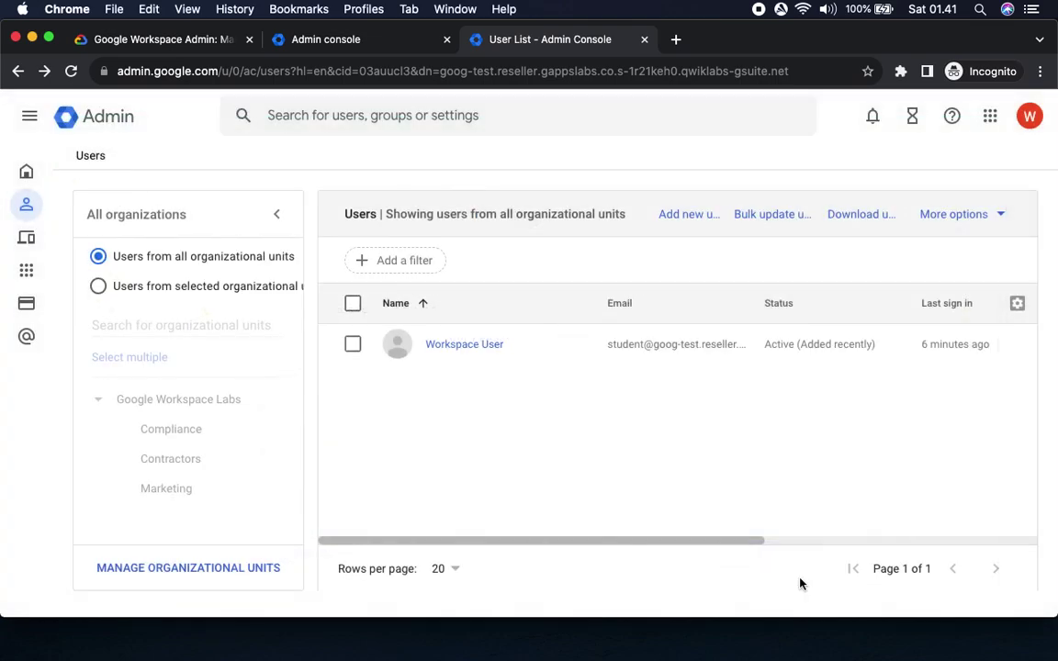
Start a new user and paste the second user's first name from the lab instructions.
{"action": "left_click", "coordinate": [186, 42]}
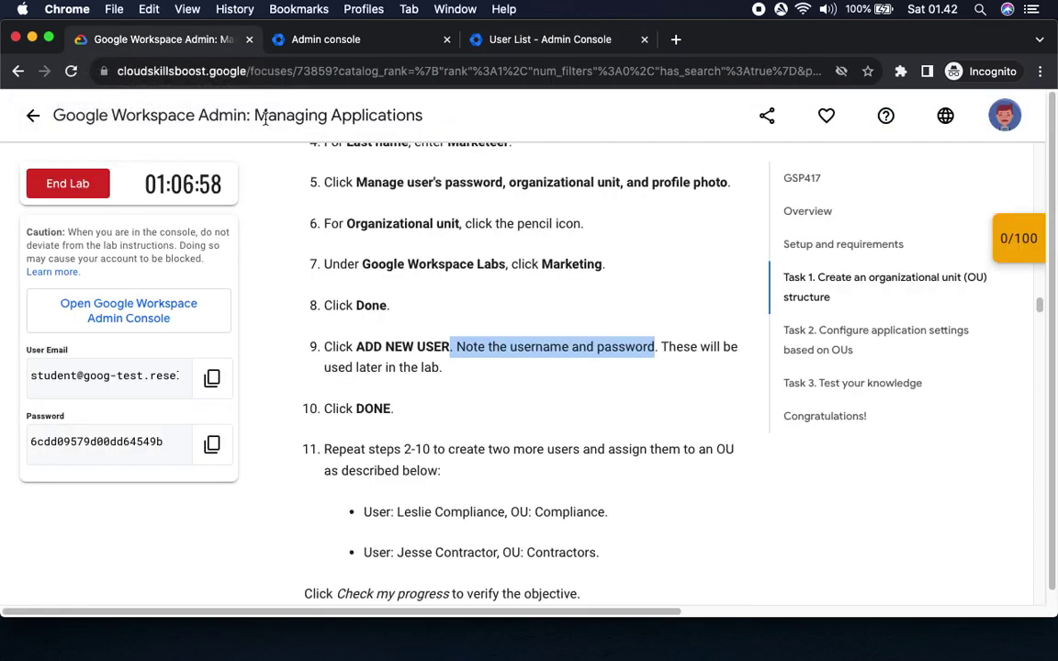
{"action": "scroll", "coordinate": [459, 471], "scroll_direction": "down", "scroll_amount": 1}
{"action": "scroll", "coordinate": [459, 471], "scroll_direction": "down", "scroll_amount": 5}
{"action": "left_click_drag", "start_coordinate": [348, 218], "coordinate": [723, 225]}
{"action": "left_click_drag", "start_coordinate": [396, 282], "coordinate": [505, 283]}
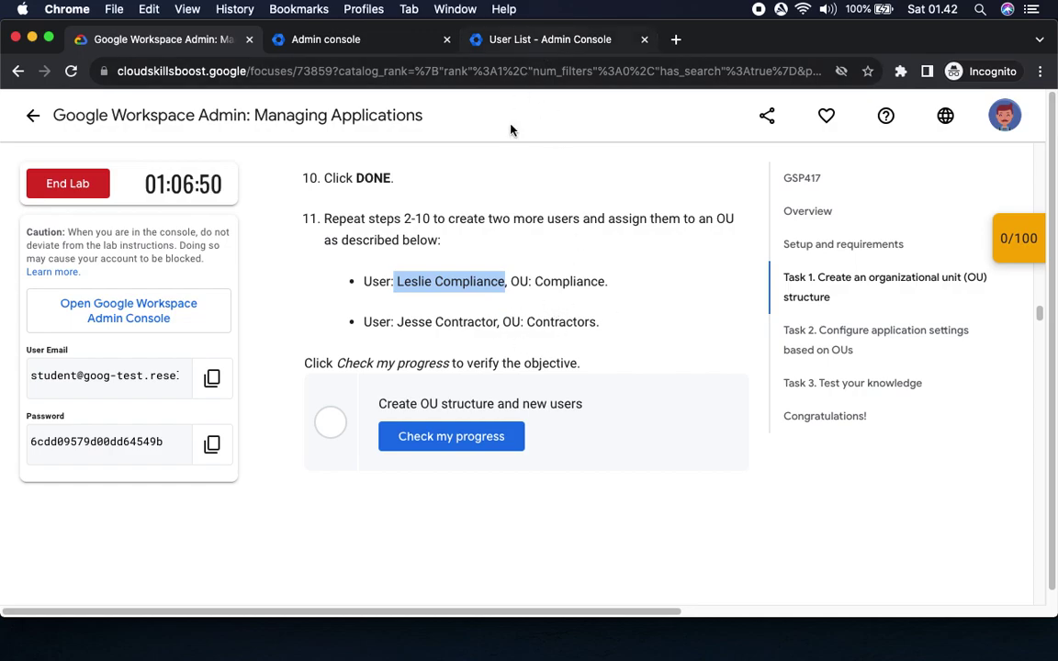
{"action": "left_click", "coordinate": [489, 223]}
{"action": "double_click", "coordinate": [410, 281]}
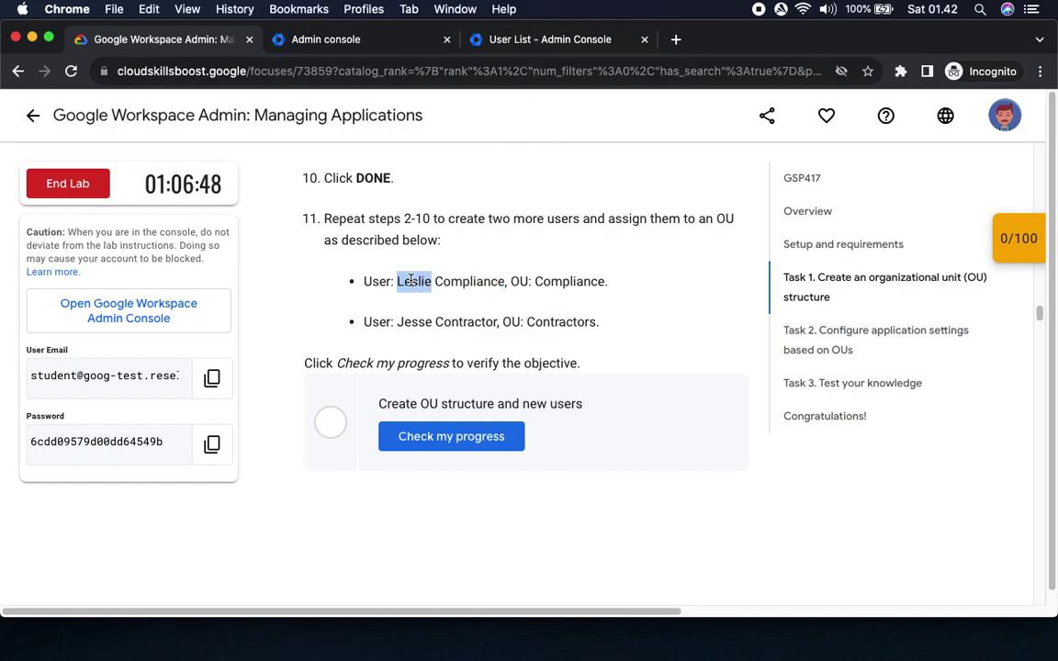
{"action": "left_click", "coordinate": [549, 39]}
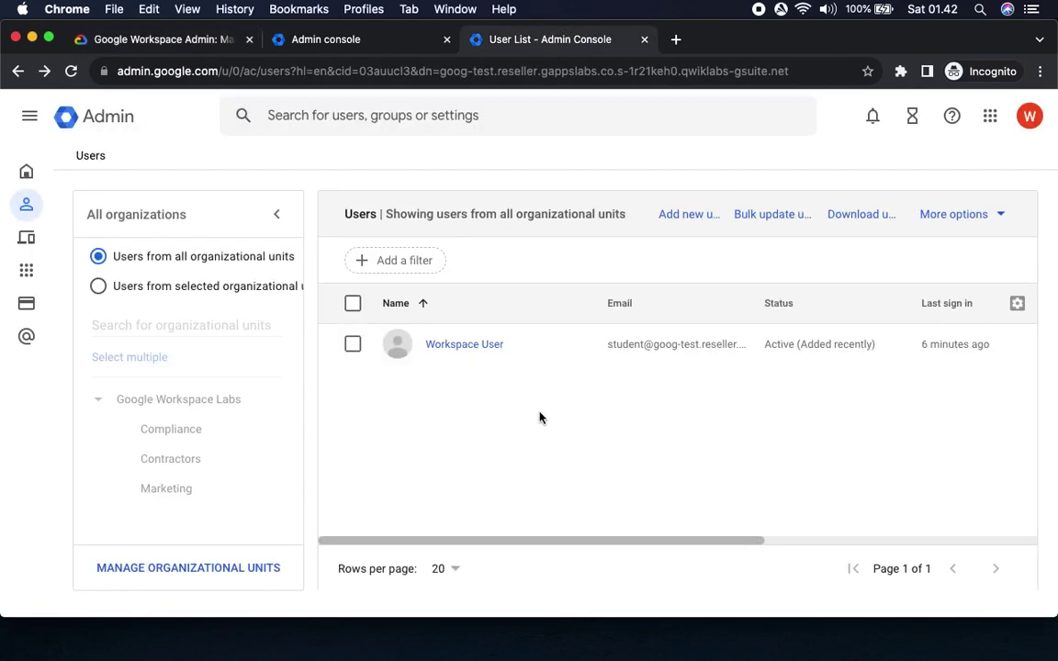
{"action": "left_click", "coordinate": [680, 214]}
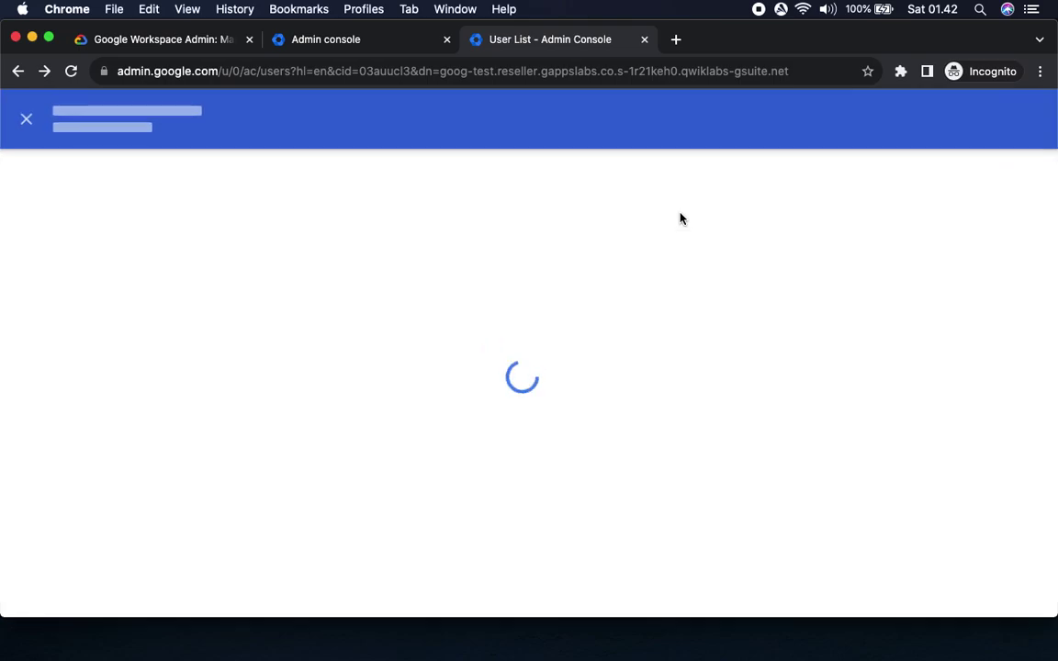
{"action": "key", "text": "super+v"}
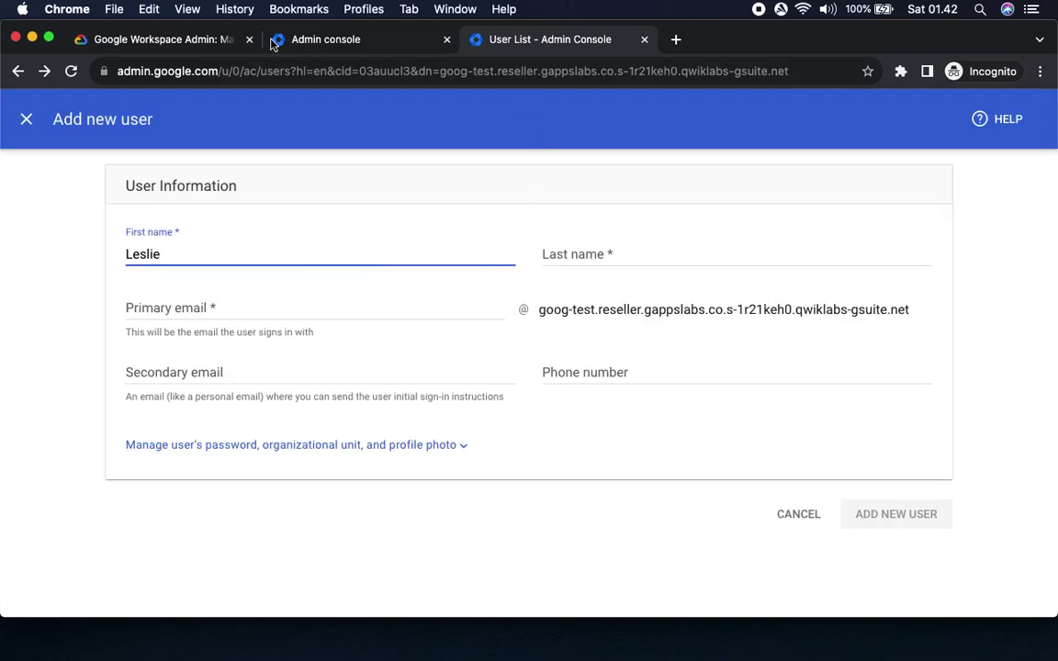
Paste the second user's last name into the Last name field and expand the extra options.
{"action": "left_click", "coordinate": [156, 39]}
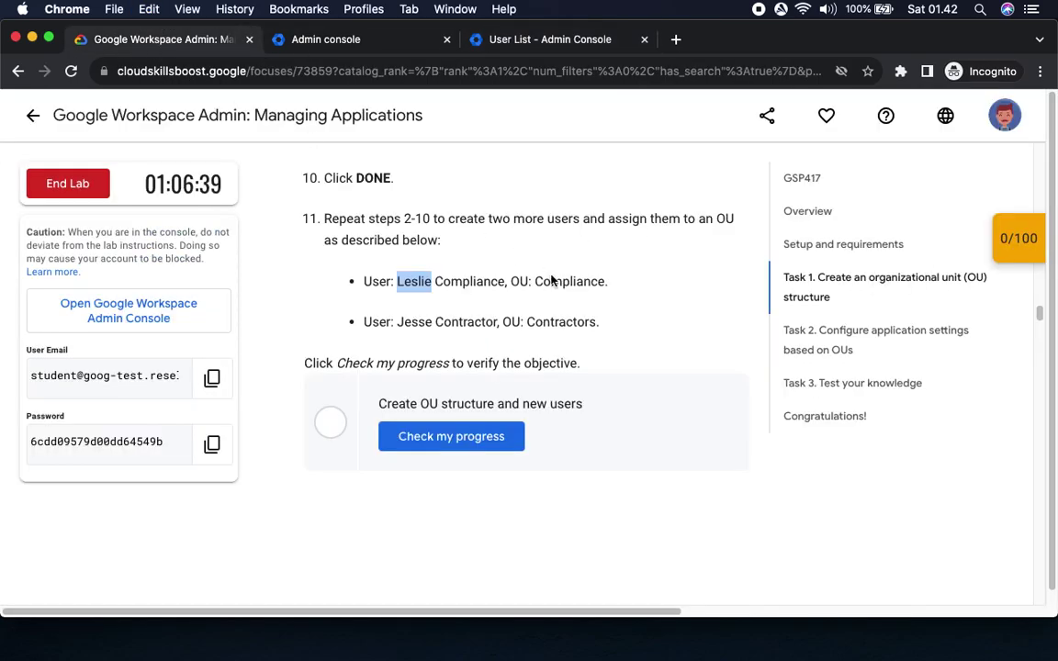
{"action": "double_click", "coordinate": [464, 281]}
{"action": "key", "text": "super+c"}
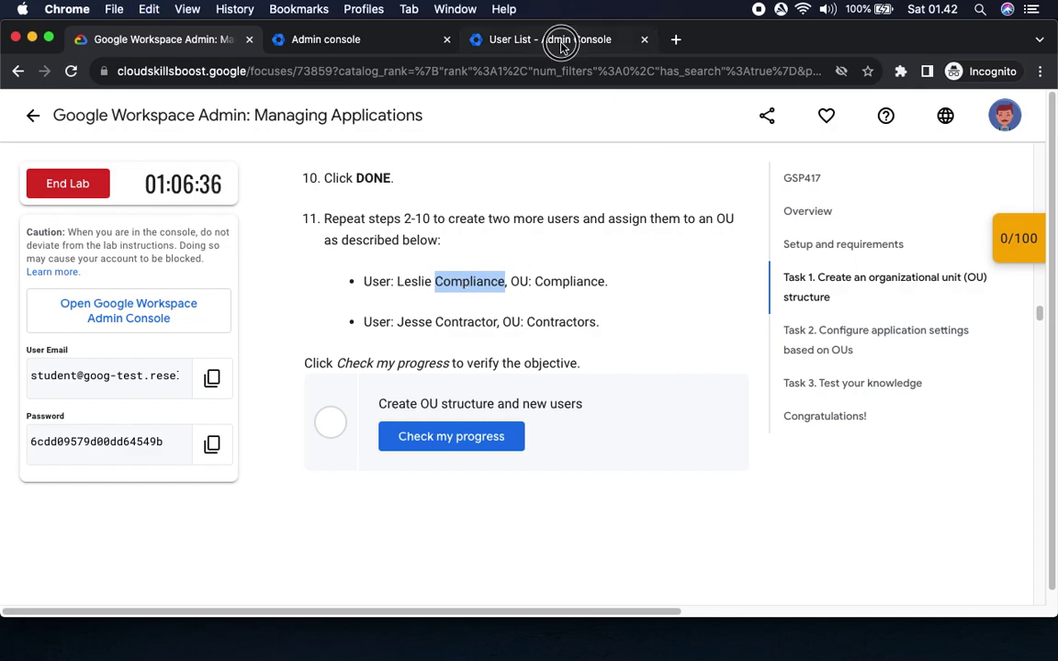
{"action": "left_click", "coordinate": [563, 39]}
{"action": "left_click", "coordinate": [547, 254]}
{"action": "key", "text": "super+v"}
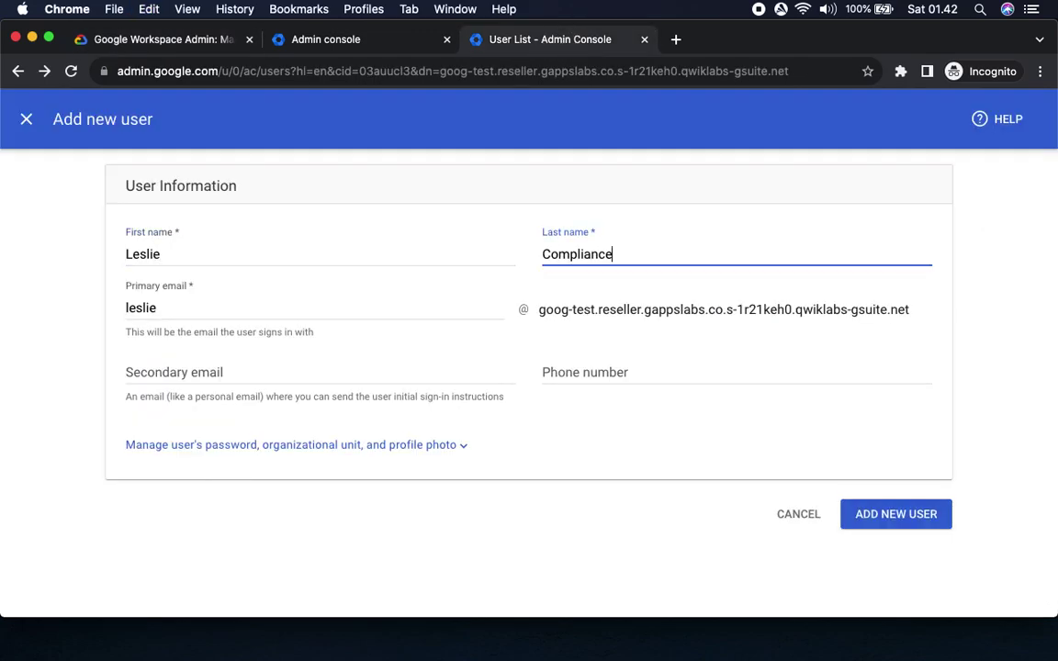
{"action": "left_click", "coordinate": [279, 448]}
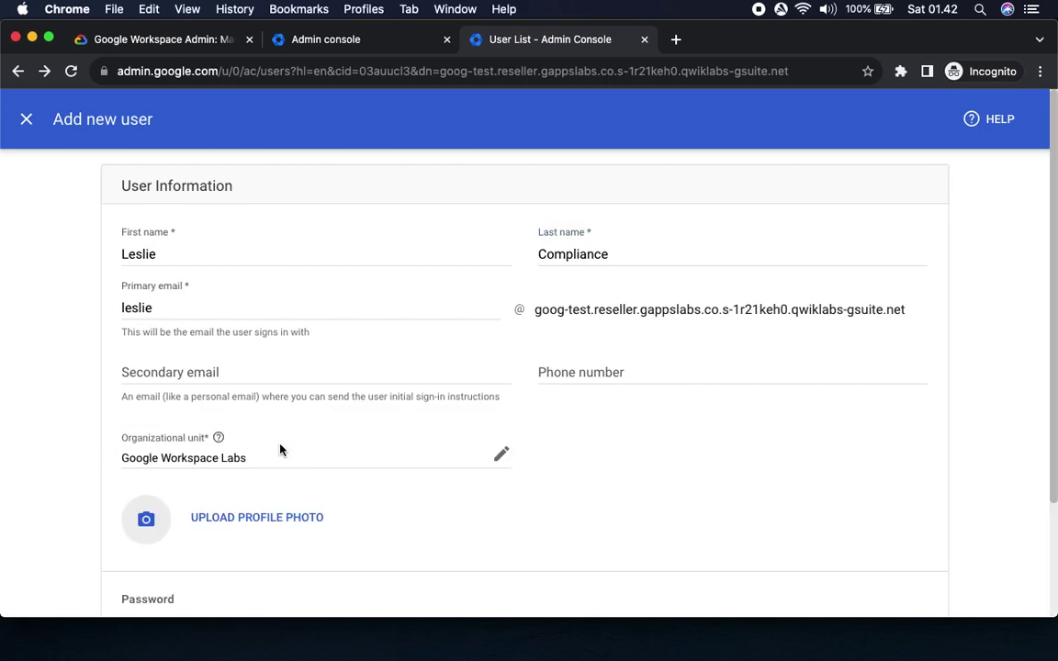
Place the user in the Compliance organizational unit and create the account.
{"action": "left_click", "coordinate": [502, 455]}
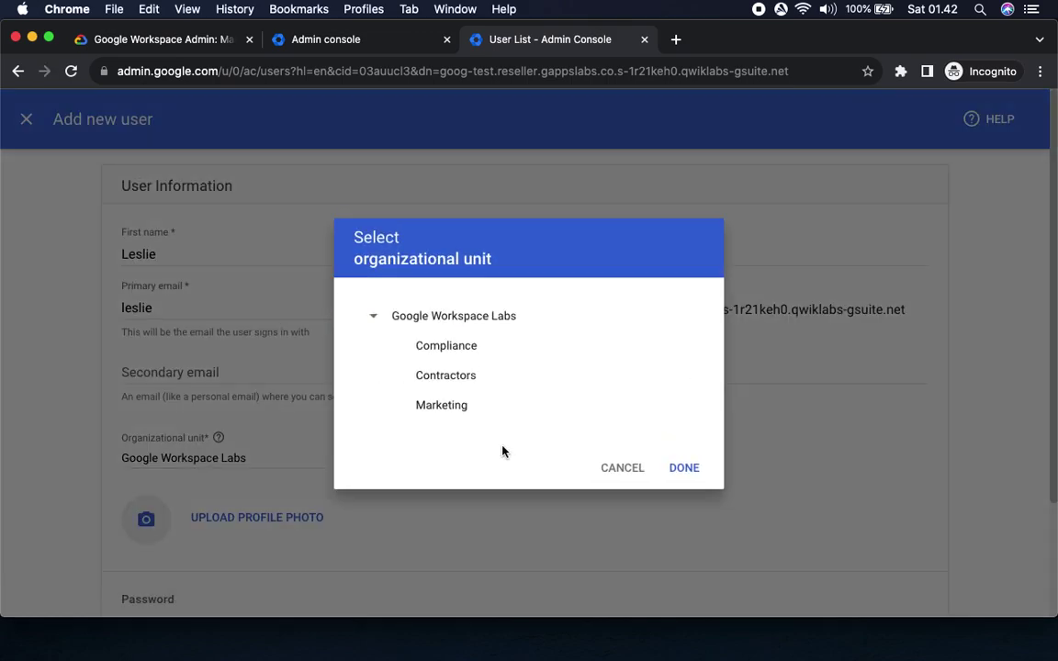
{"action": "left_click", "coordinate": [455, 347]}
{"action": "left_click", "coordinate": [683, 469]}
{"action": "scroll", "coordinate": [677, 485], "scroll_direction": "down", "scroll_amount": 3}
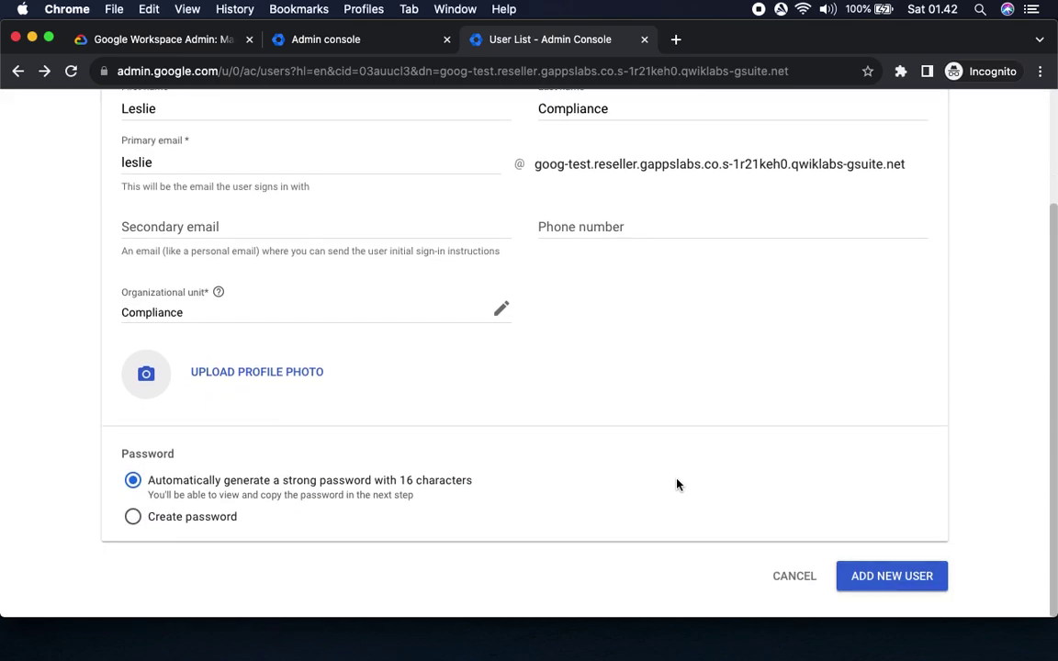
{"action": "left_click", "coordinate": [892, 578]}
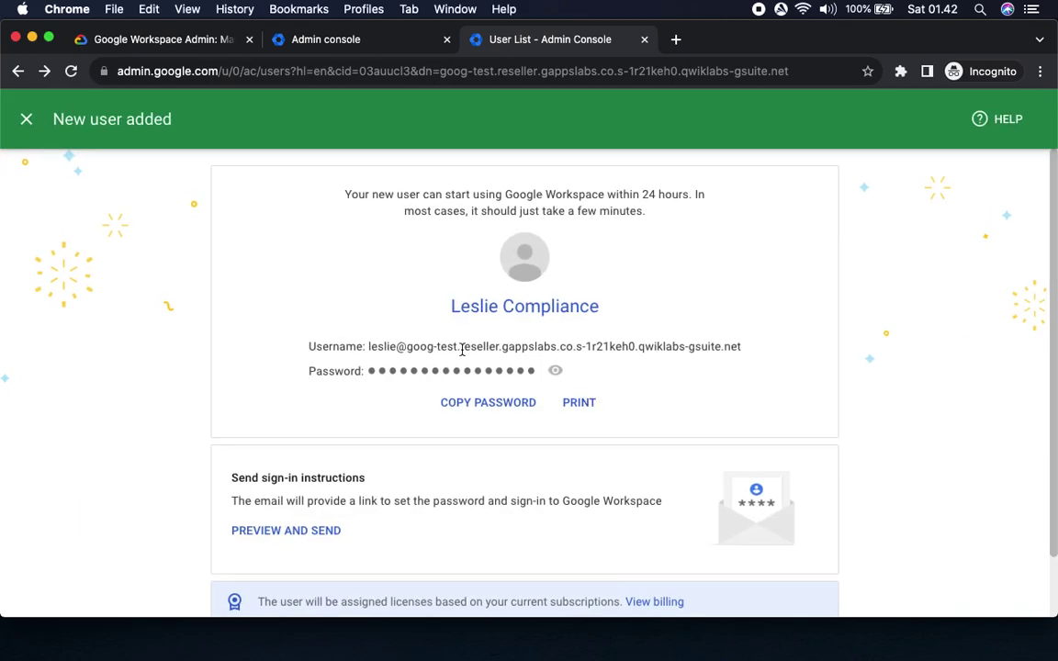
Copy the Compliance user's username and generated password, then return to the Users list.
{"action": "triple_click", "coordinate": [451, 346]}
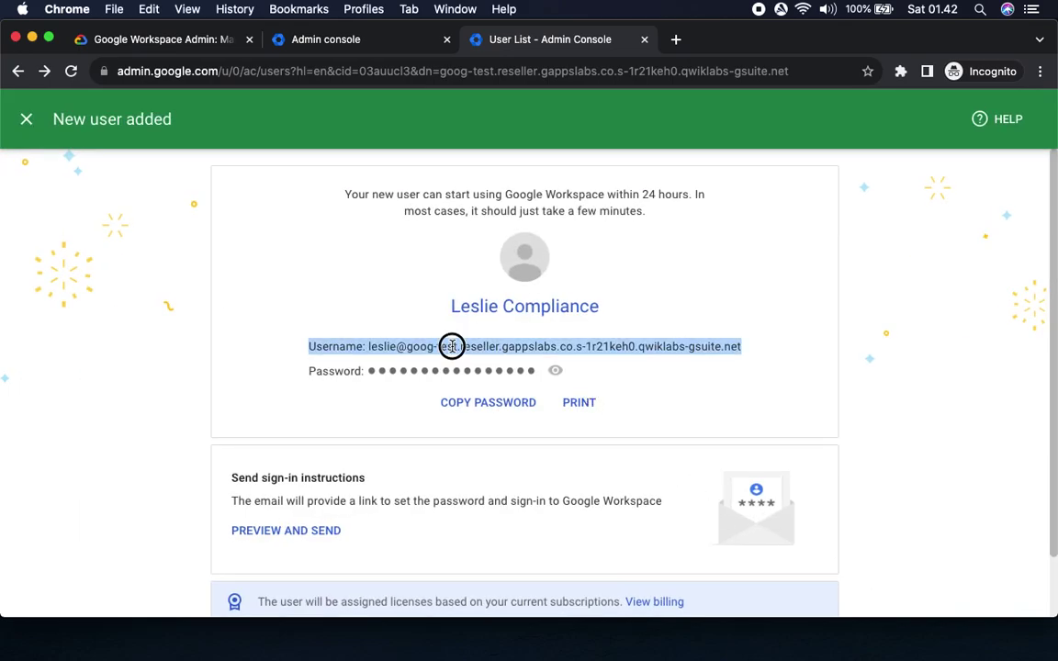
{"action": "left_click", "coordinate": [366, 346]}
{"action": "left_click_drag", "start_coordinate": [368, 346], "coordinate": [798, 351]}
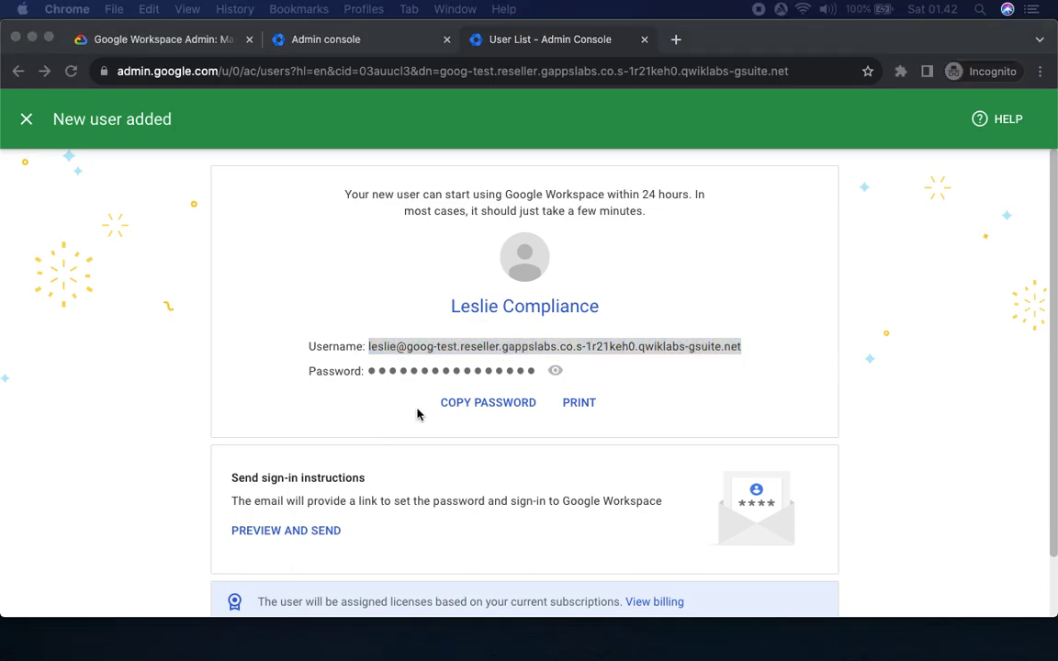
{"action": "left_click", "coordinate": [470, 406]}
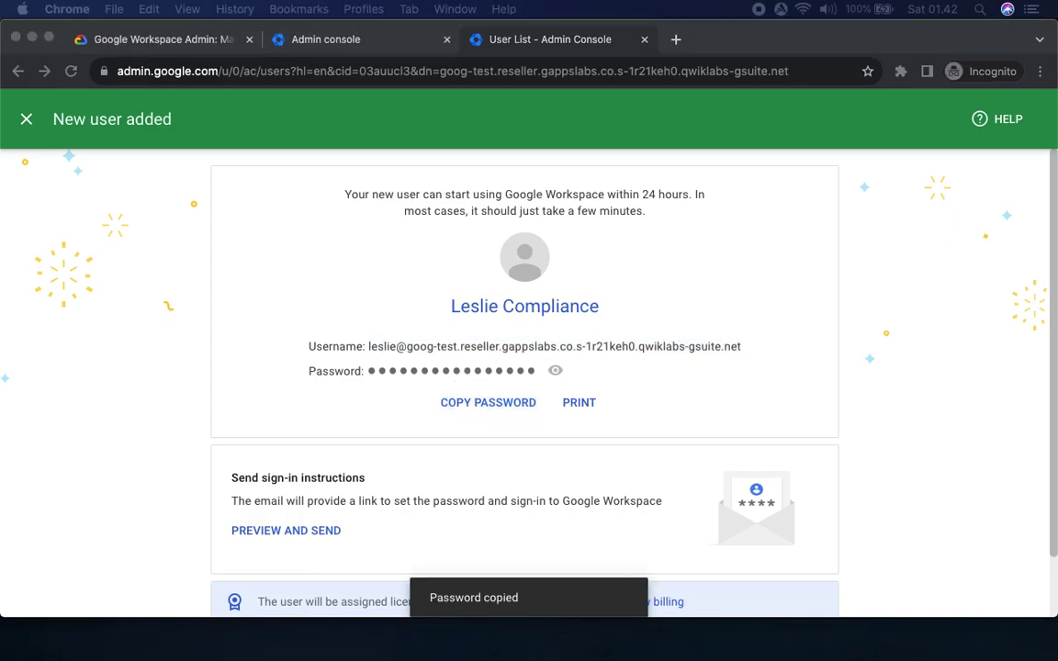
{"action": "scroll", "coordinate": [904, 470], "scroll_direction": "down", "scroll_amount": 2}
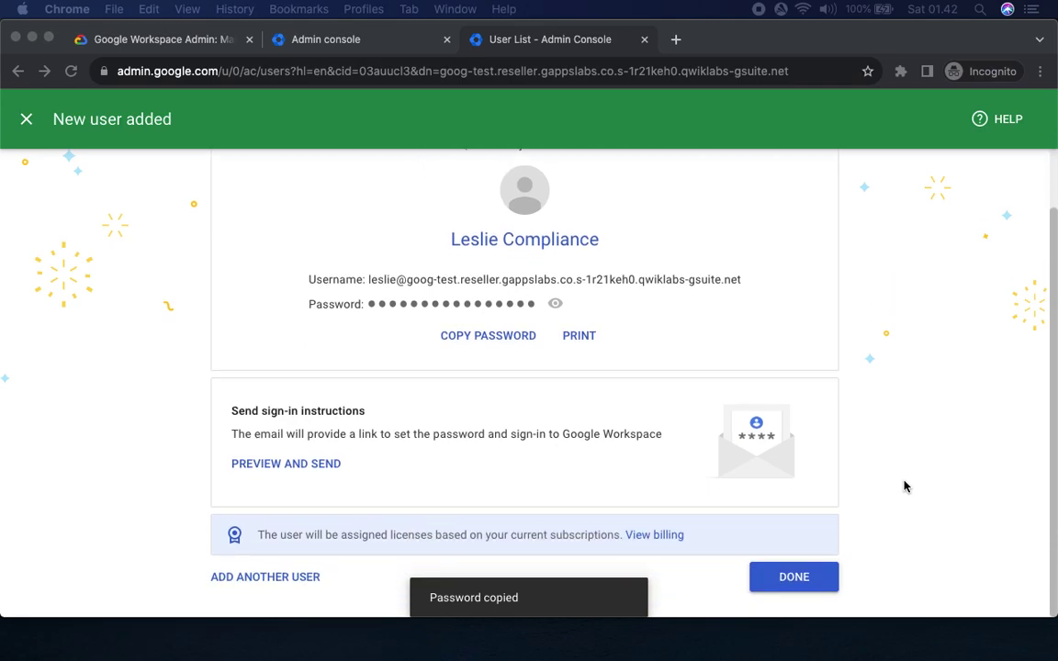
{"action": "left_click", "coordinate": [796, 577]}
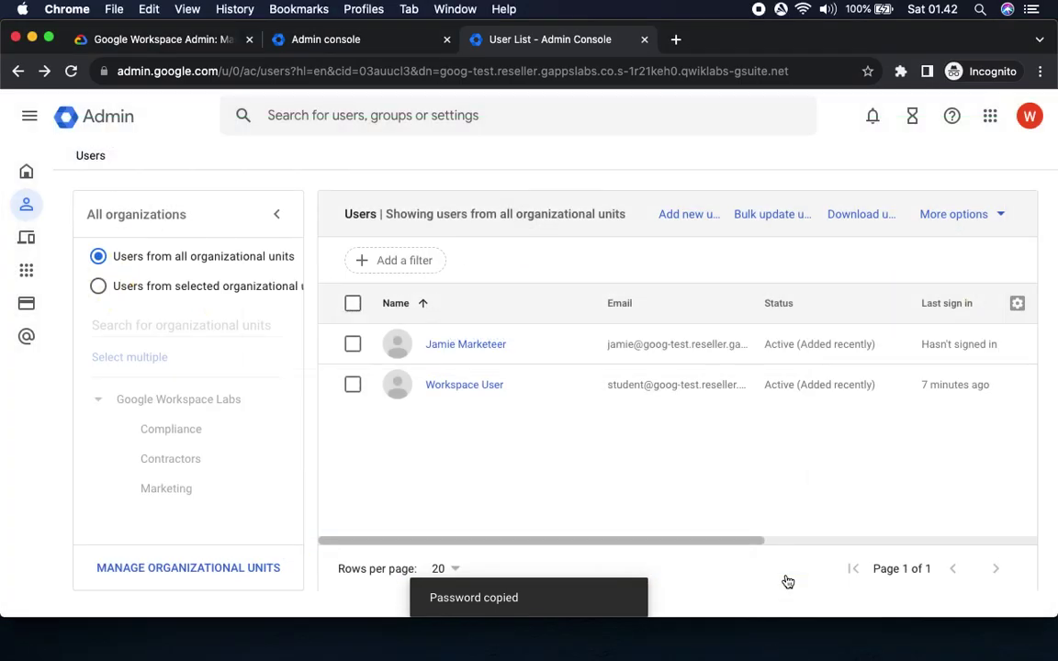
Start a third user and fill in the contractor's first and last names from the lab.
{"action": "left_click", "coordinate": [156, 40]}
{"action": "double_click", "coordinate": [414, 322]}
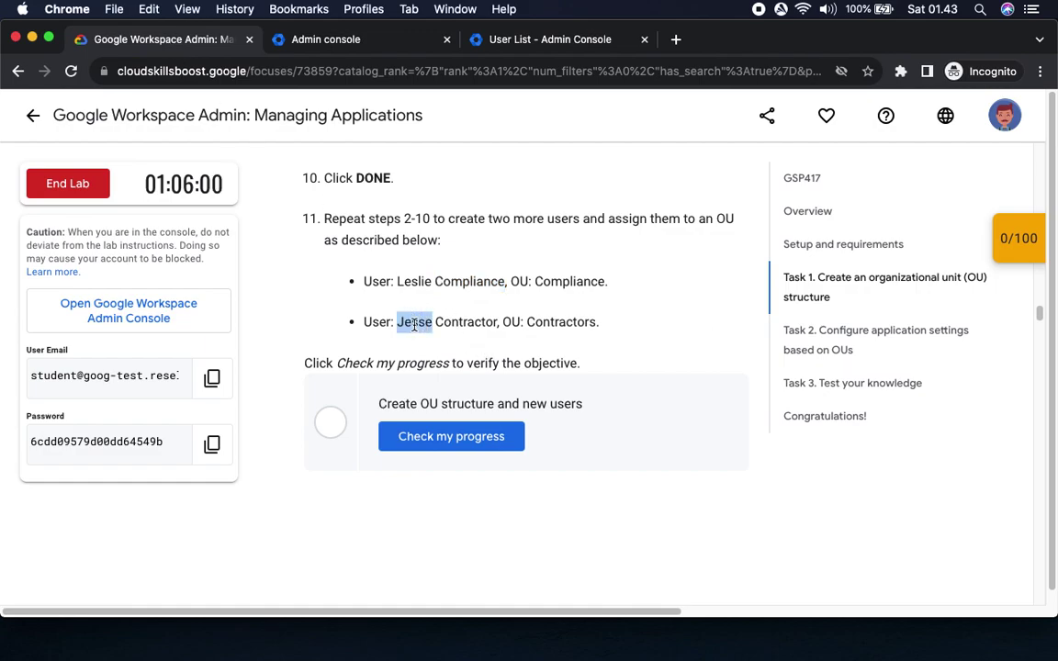
{"action": "left_click", "coordinate": [619, 42]}
{"action": "left_click", "coordinate": [679, 214]}
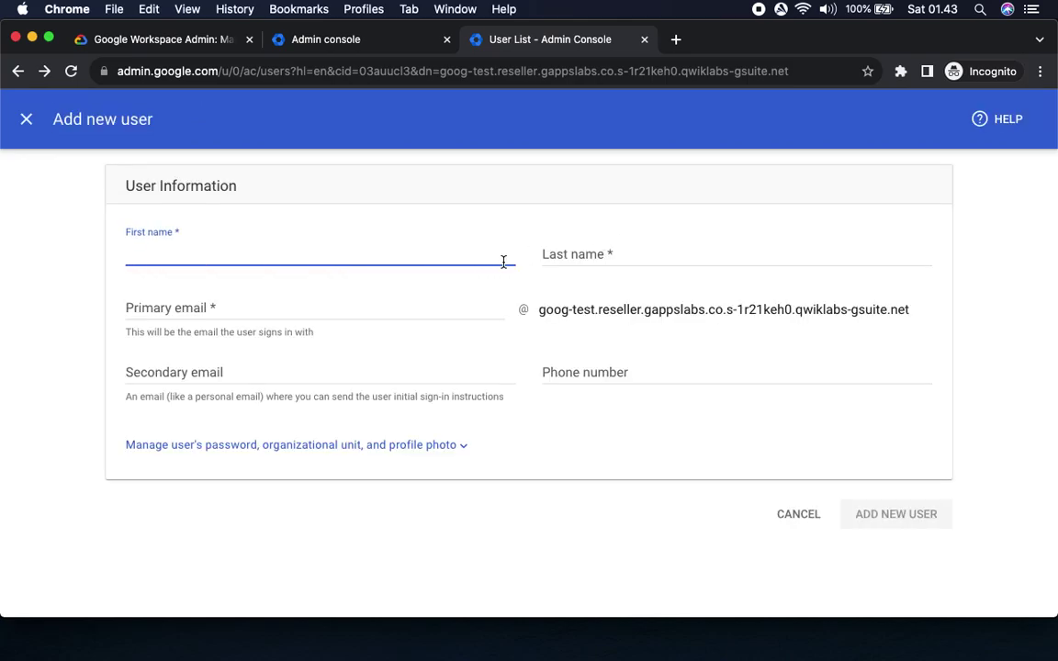
{"action": "key", "text": "super+v"}
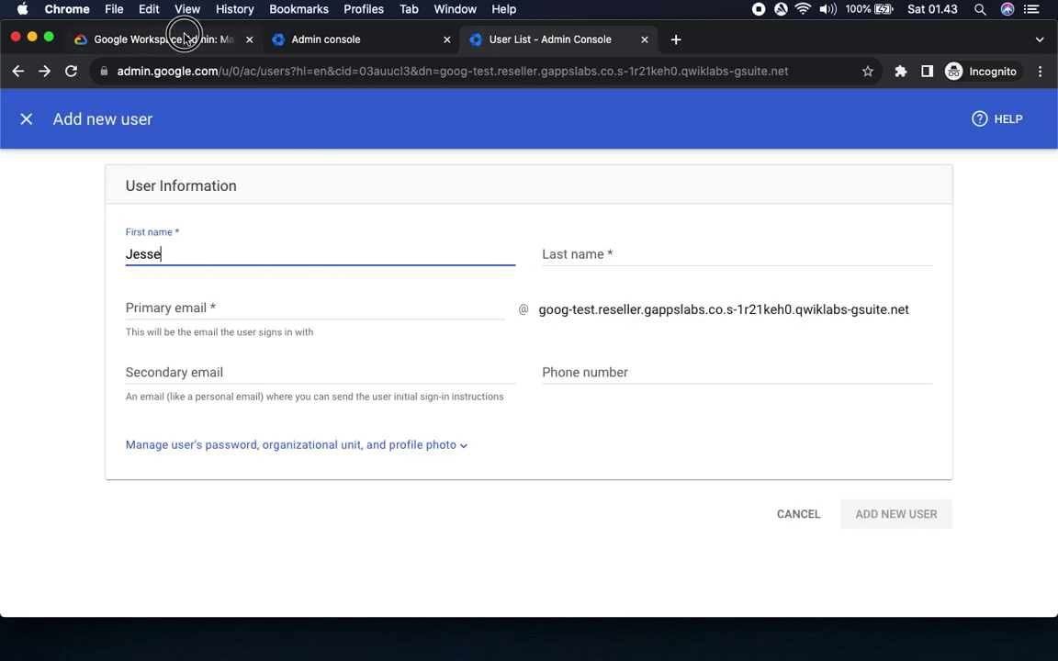
{"action": "left_click", "coordinate": [197, 38]}
{"action": "double_click", "coordinate": [471, 323]}
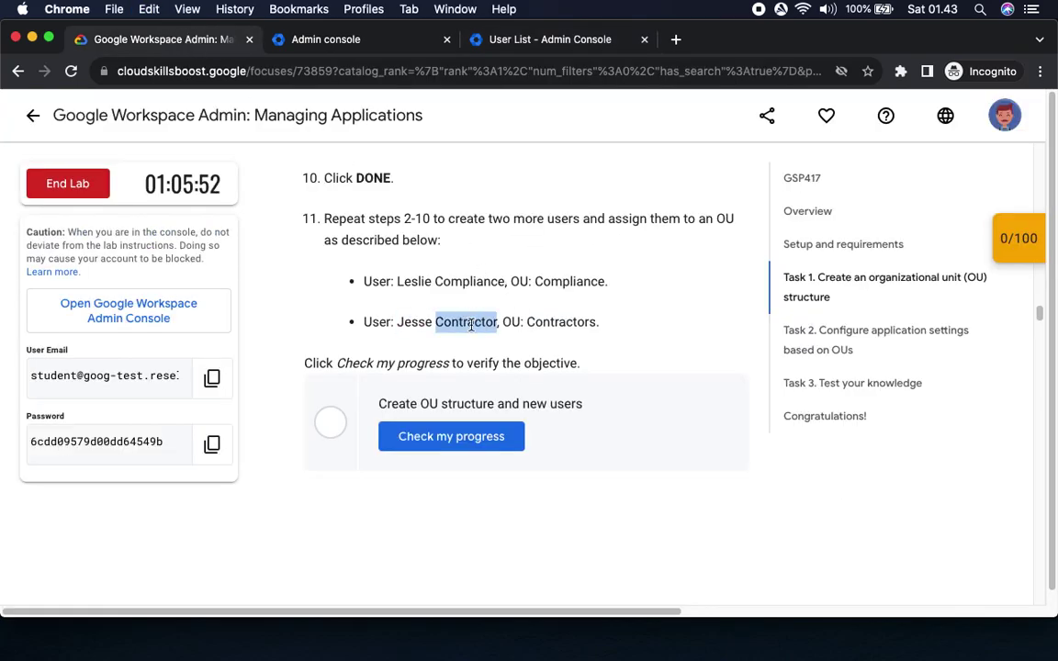
{"action": "left_click", "coordinate": [574, 39]}
{"action": "key", "text": "Tab"}
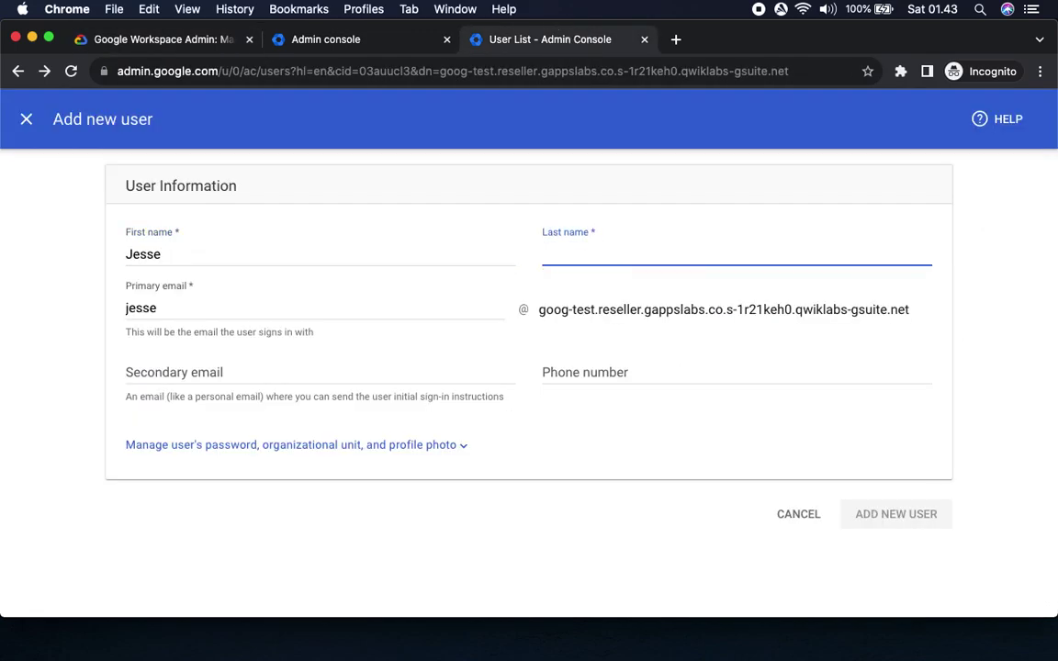
{"action": "key", "text": "super+v"}
Assign the user to the Contractors unit, create the account, and copy the username.
{"action": "left_click", "coordinate": [426, 445]}
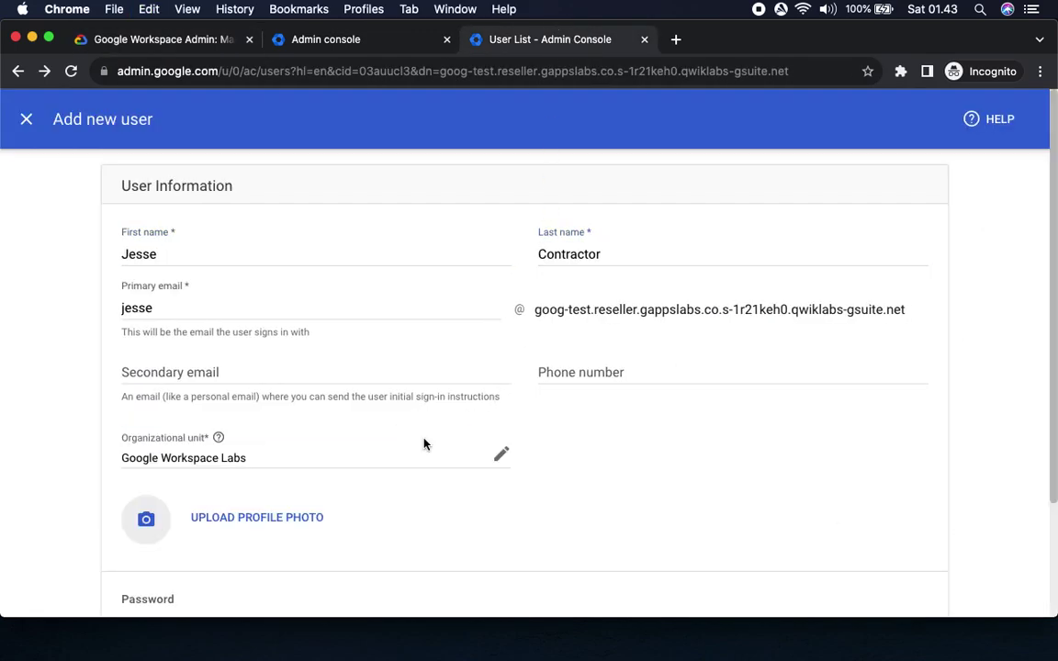
{"action": "left_click", "coordinate": [500, 454]}
{"action": "left_click", "coordinate": [456, 386]}
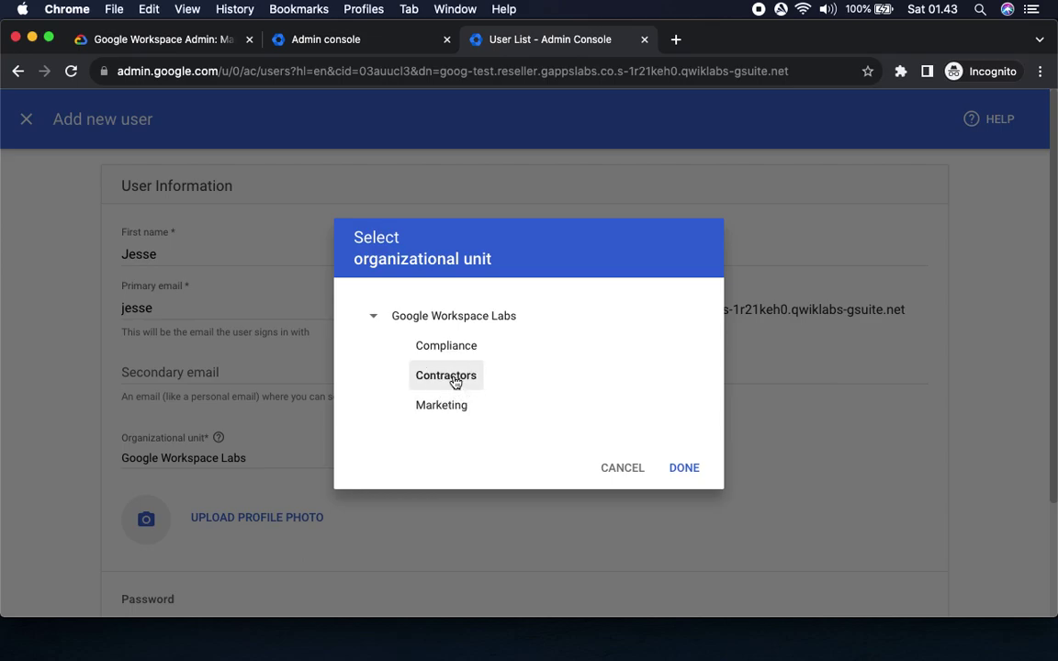
{"action": "left_click", "coordinate": [684, 467]}
{"action": "scroll", "coordinate": [900, 517], "scroll_direction": "down", "scroll_amount": 3}
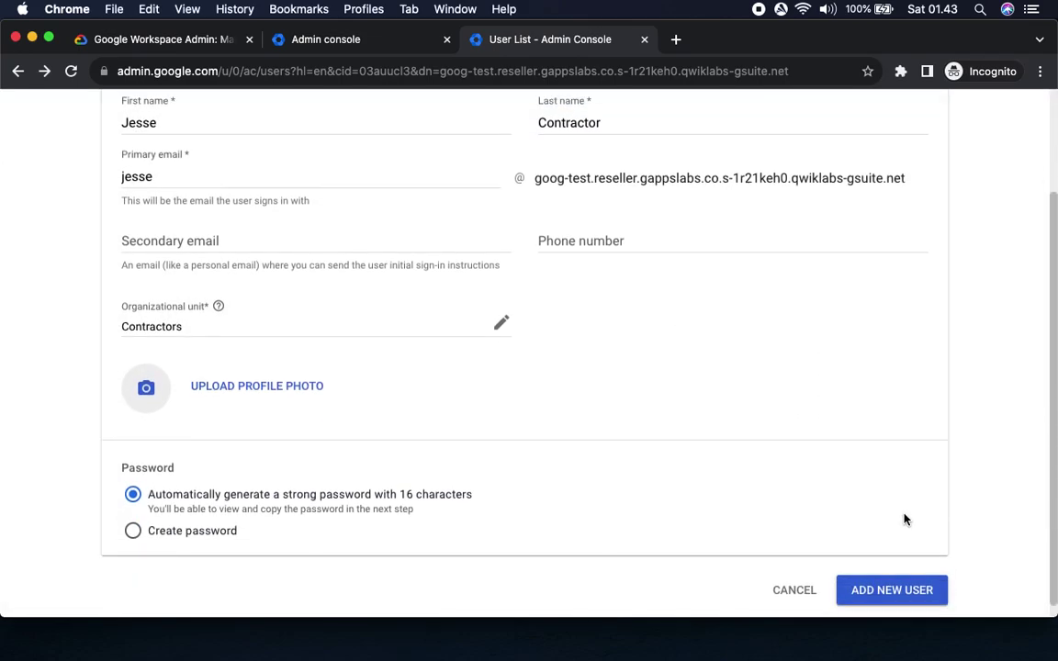
{"action": "left_click", "coordinate": [889, 576]}
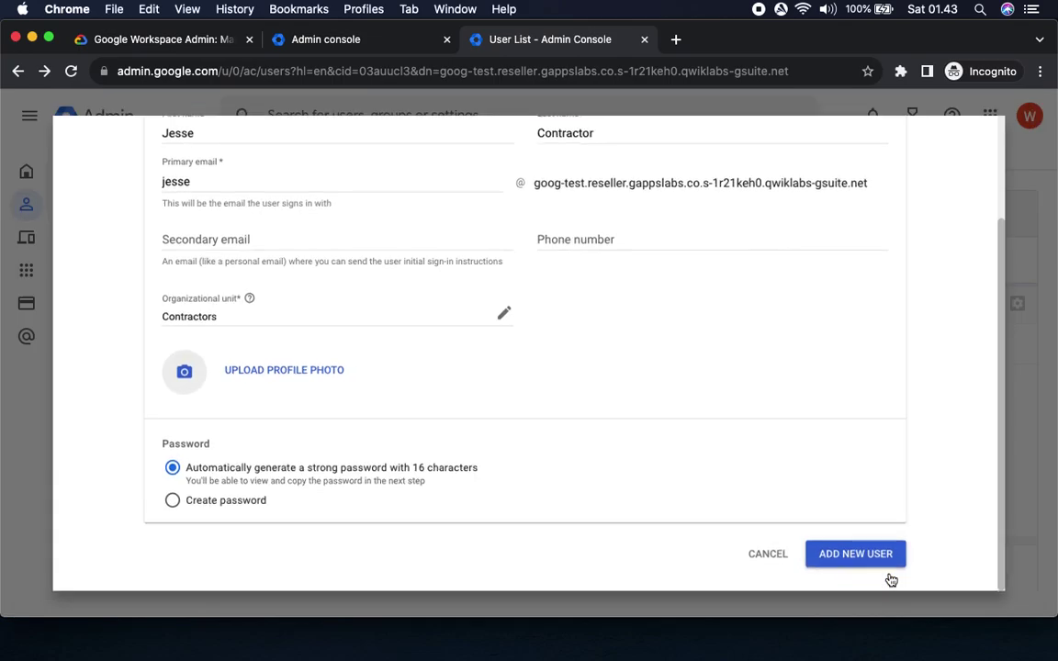
{"action": "left_click_drag", "start_coordinate": [367, 349], "coordinate": [824, 359]}
{"action": "key", "text": "super+c"}
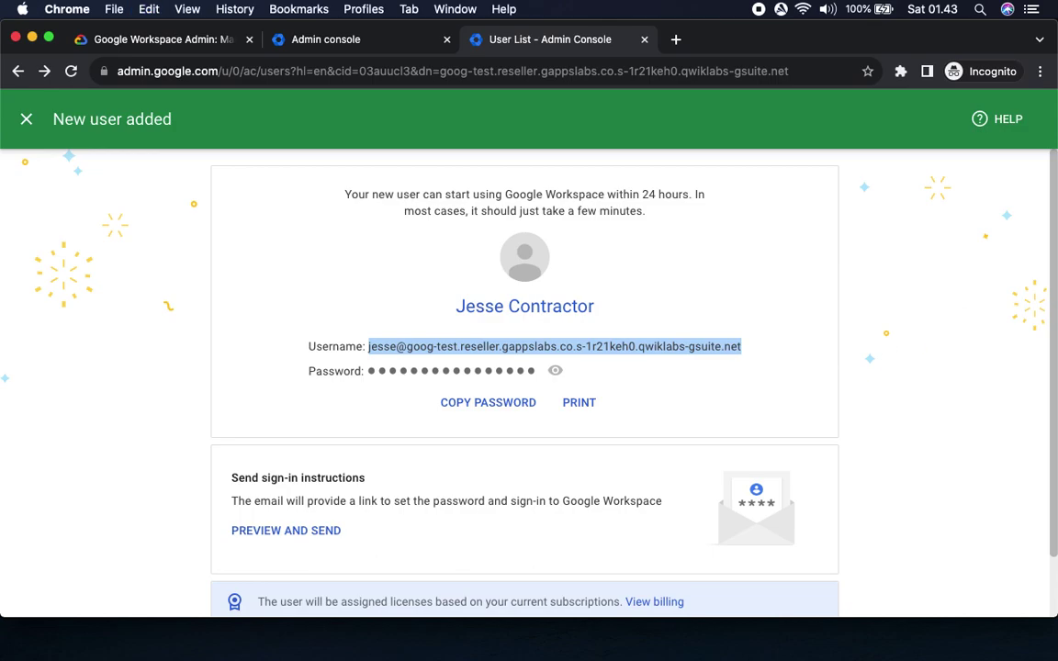
Copy the contractor's generated password and close the confirmation to get back to the Users list.
{"action": "key", "text": "super+Tab"}
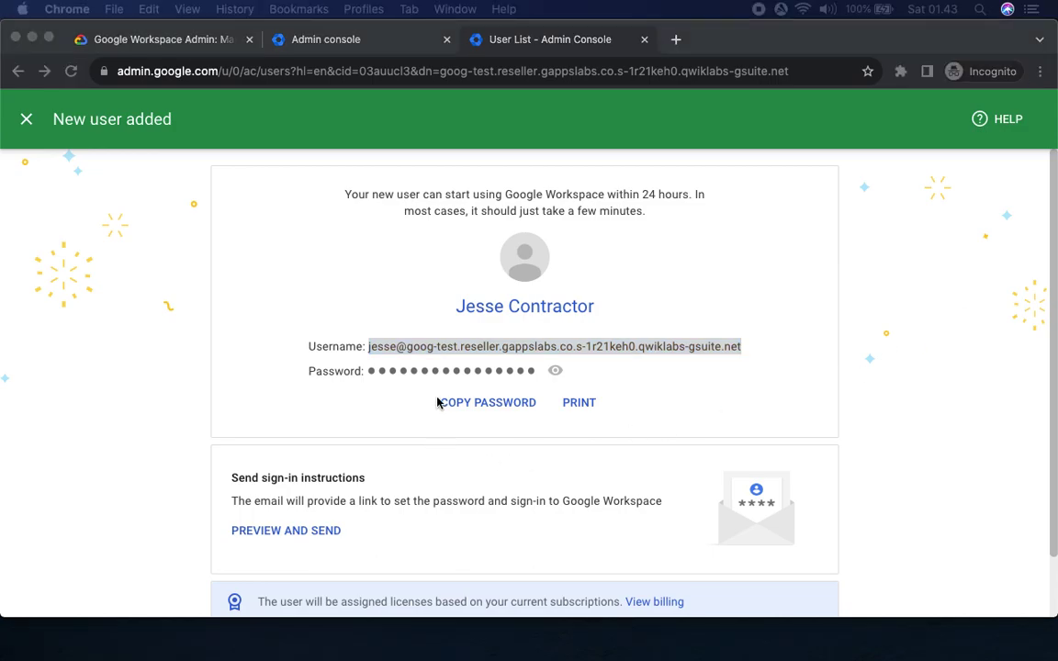
{"action": "key", "text": "super+Tab"}
{"action": "left_click", "coordinate": [464, 404]}
{"action": "key", "text": "super+Tab"}
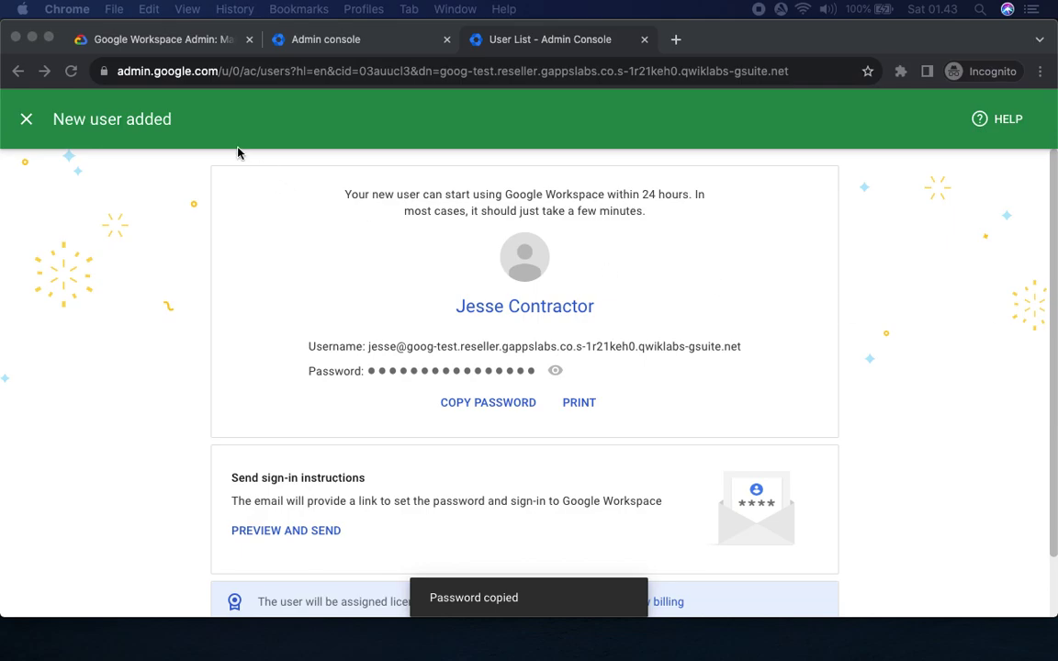
{"action": "key", "text": "super+Tab"}
{"action": "scroll", "coordinate": [932, 507], "scroll_direction": "down", "scroll_amount": 2}
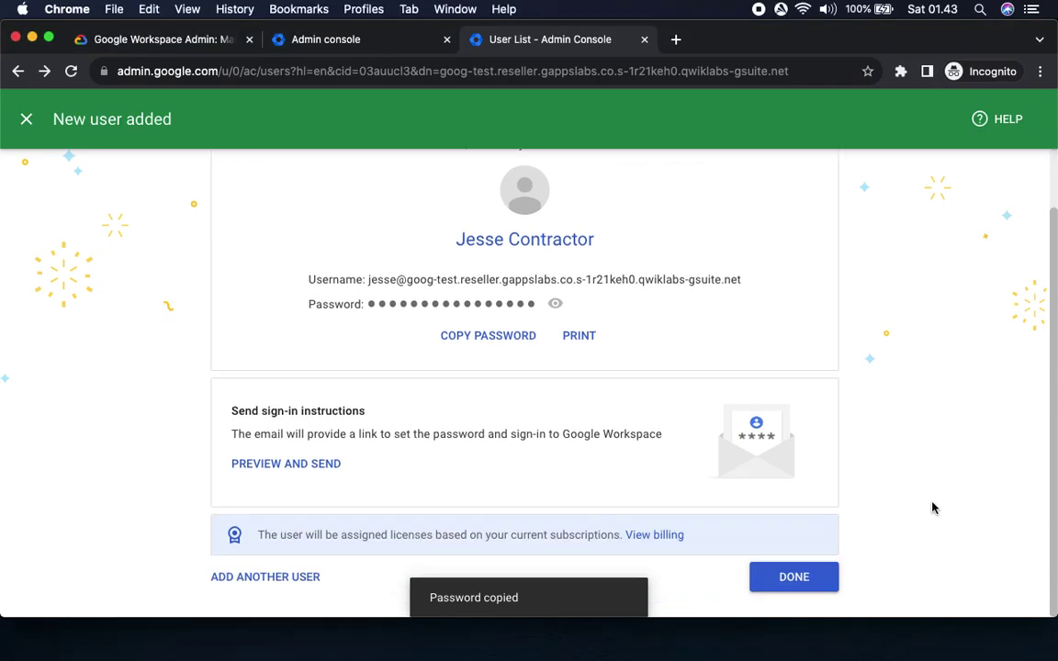
{"action": "left_click", "coordinate": [800, 576]}
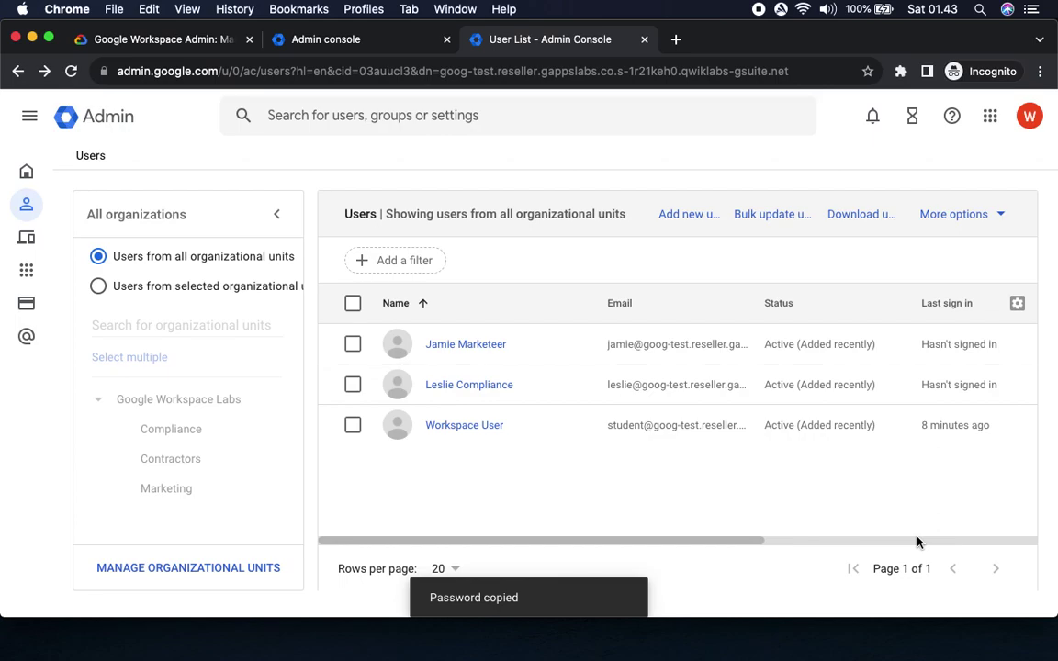
Run Check my progress and confirm the OU structure and users checkpoint scores 35 points.
{"action": "left_click", "coordinate": [146, 39]}
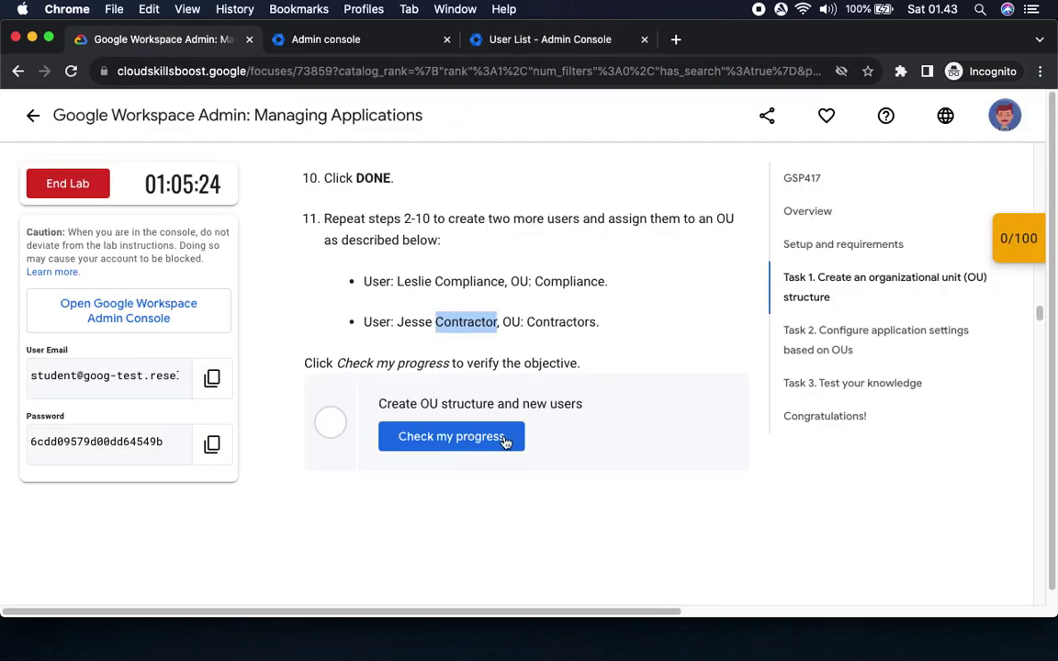
{"action": "left_click", "coordinate": [455, 446]}
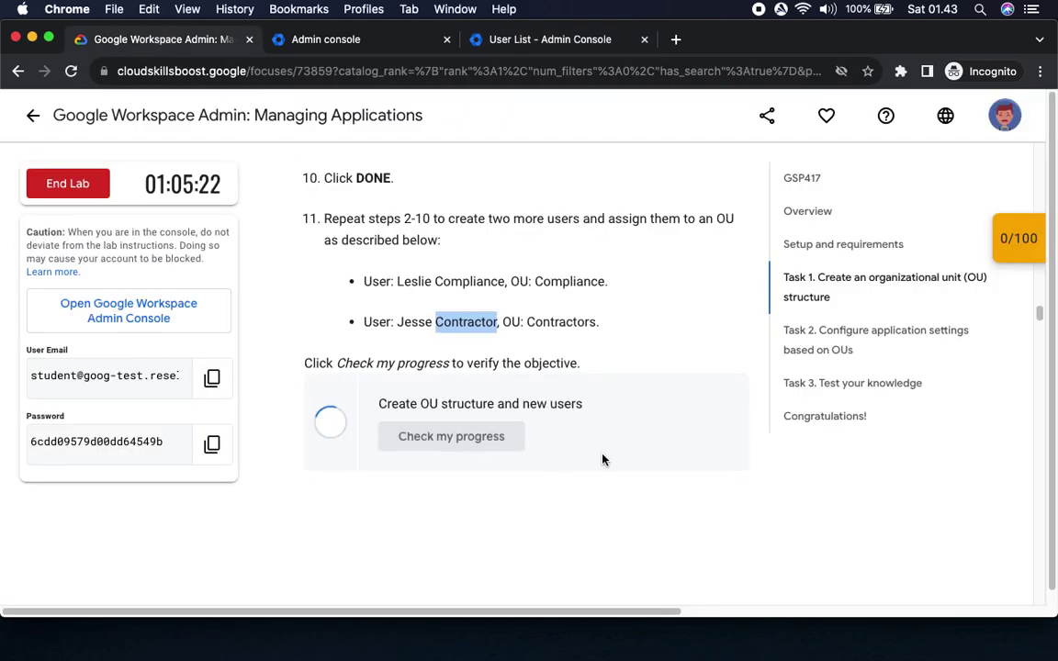
{"action": "left_click", "coordinate": [1019, 250]}
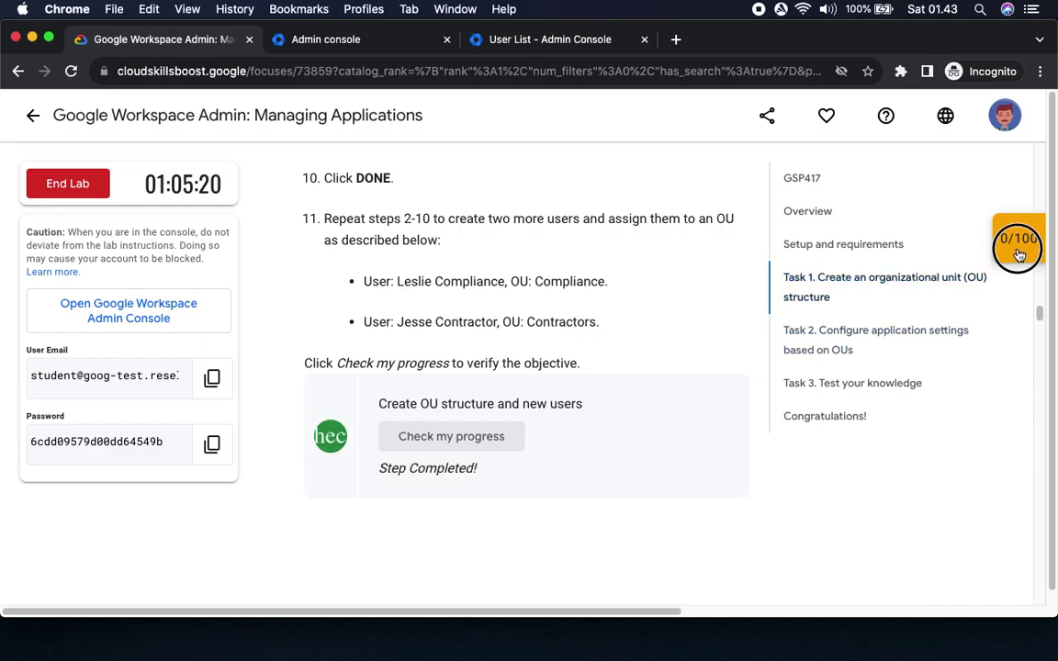
{"action": "left_click", "coordinate": [908, 300]}
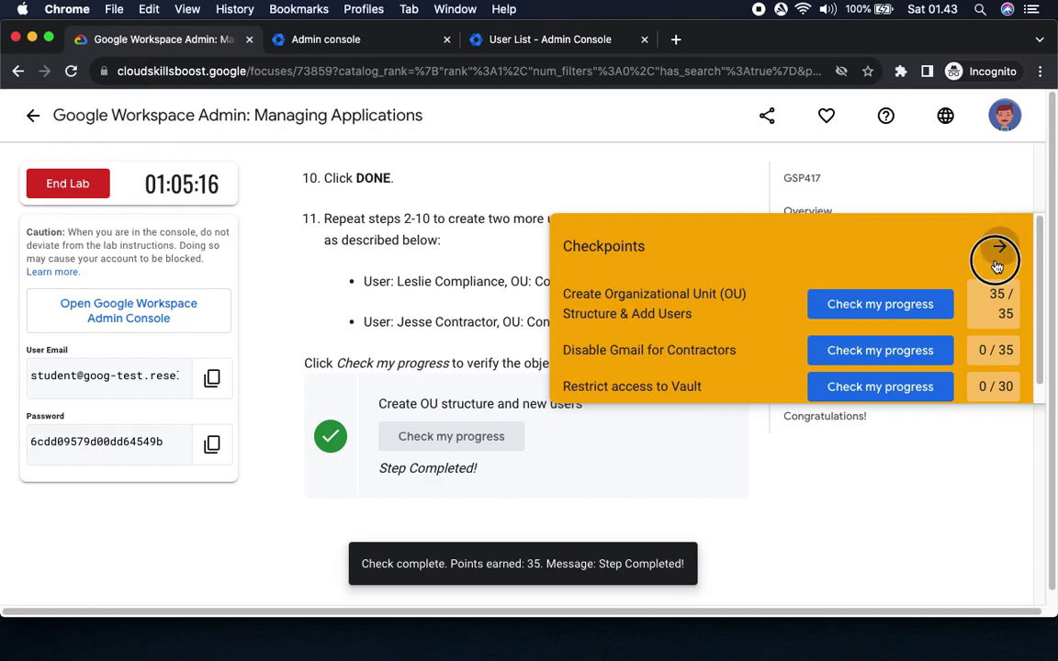
{"action": "left_click", "coordinate": [997, 259]}
Read Task 2's steps for disabling Gmail for Contractors, then switch to the Admin Users list.
{"action": "scroll", "coordinate": [687, 396], "scroll_direction": "down", "scroll_amount": 5}
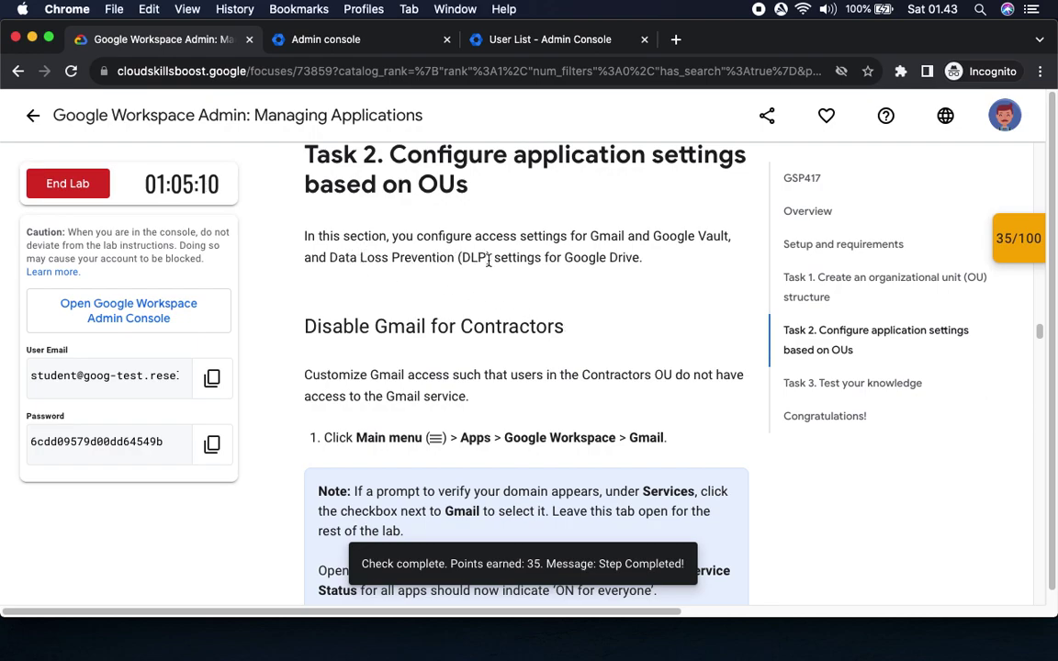
{"action": "left_click_drag", "start_coordinate": [319, 258], "coordinate": [487, 259]}
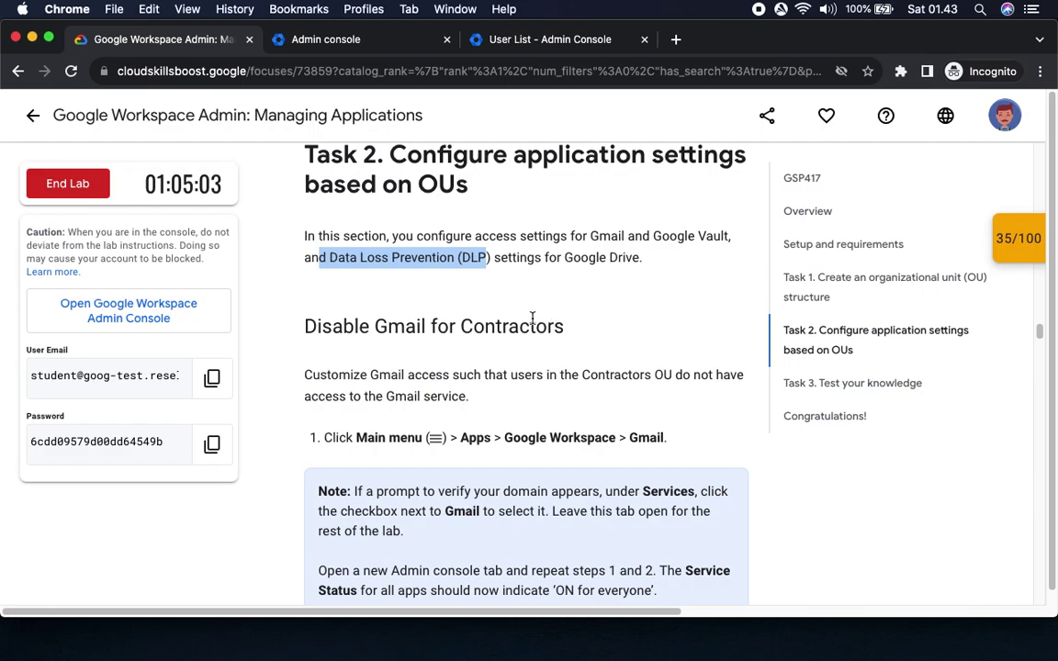
{"action": "scroll", "coordinate": [560, 284], "scroll_direction": "down", "scroll_amount": 2}
{"action": "scroll", "coordinate": [592, 257], "scroll_direction": "down", "scroll_amount": 1}
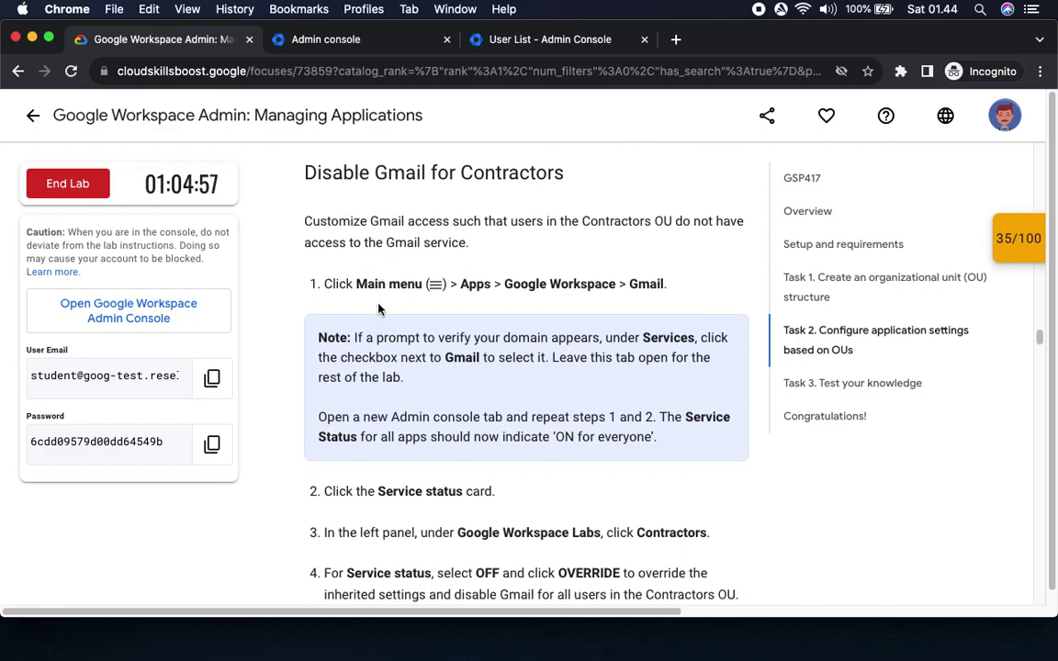
{"action": "left_click_drag", "start_coordinate": [355, 284], "coordinate": [446, 287]}
{"action": "scroll", "coordinate": [450, 275], "scroll_direction": "down", "scroll_amount": 2}
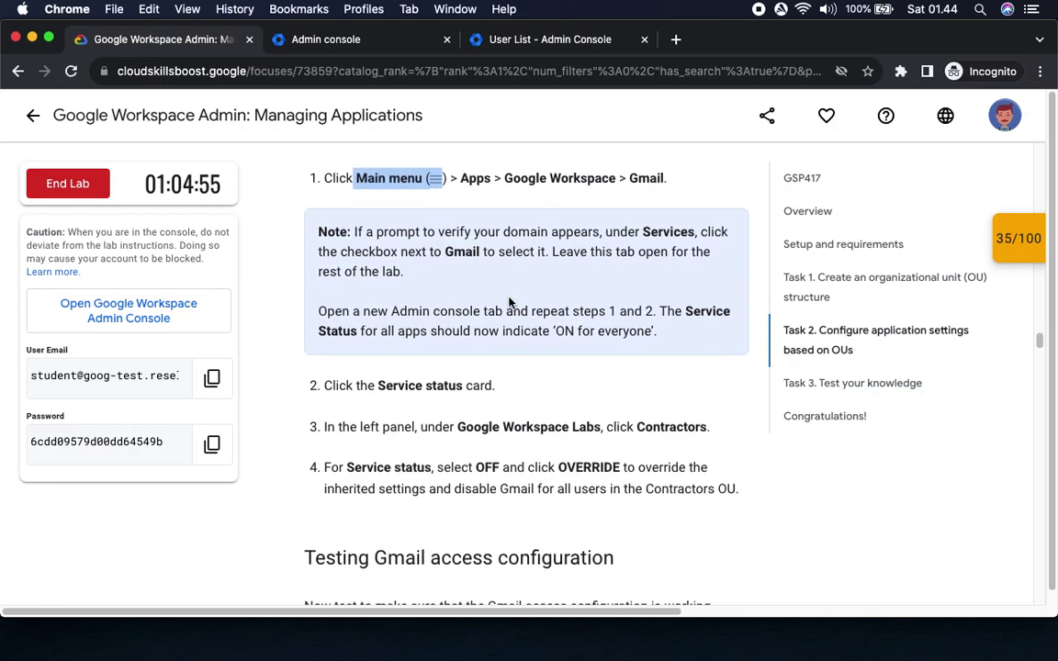
{"action": "left_click", "coordinate": [561, 46]}
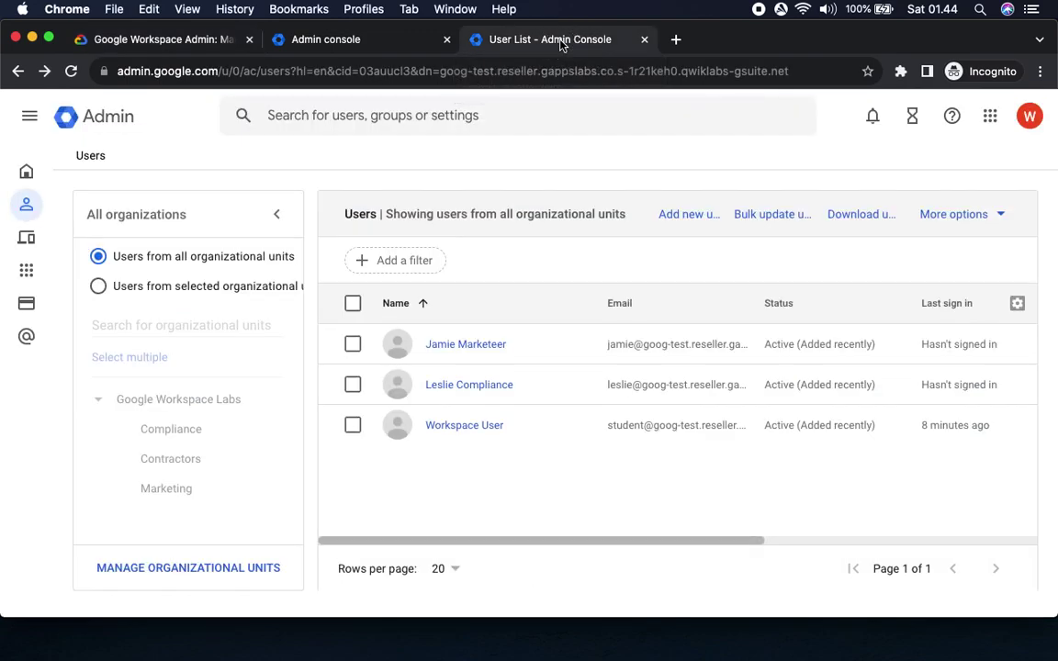
Open Apps > Google Workspace > Gmail settings, then review the lab's Service status step.
{"action": "mouse_move", "coordinate": [24, 218]}
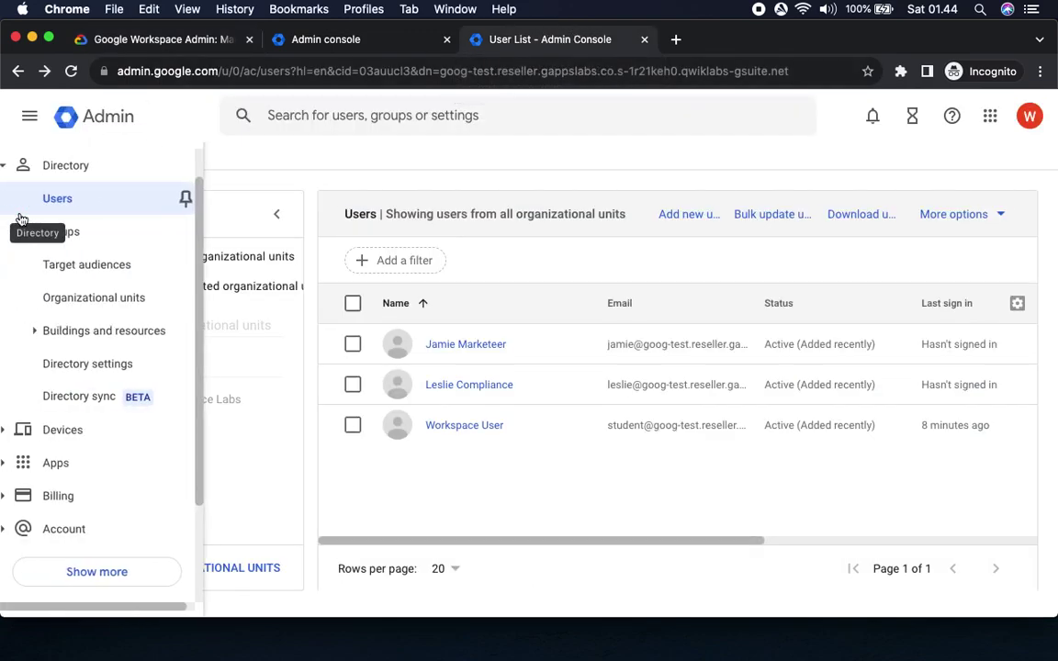
{"action": "left_click", "coordinate": [52, 464]}
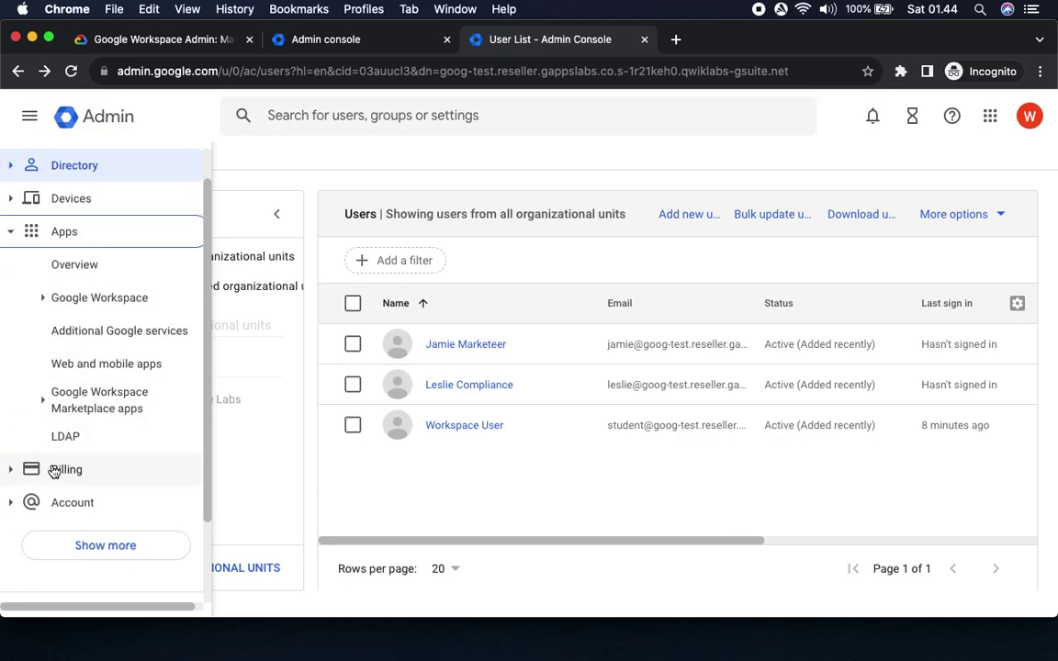
{"action": "left_click", "coordinate": [121, 303]}
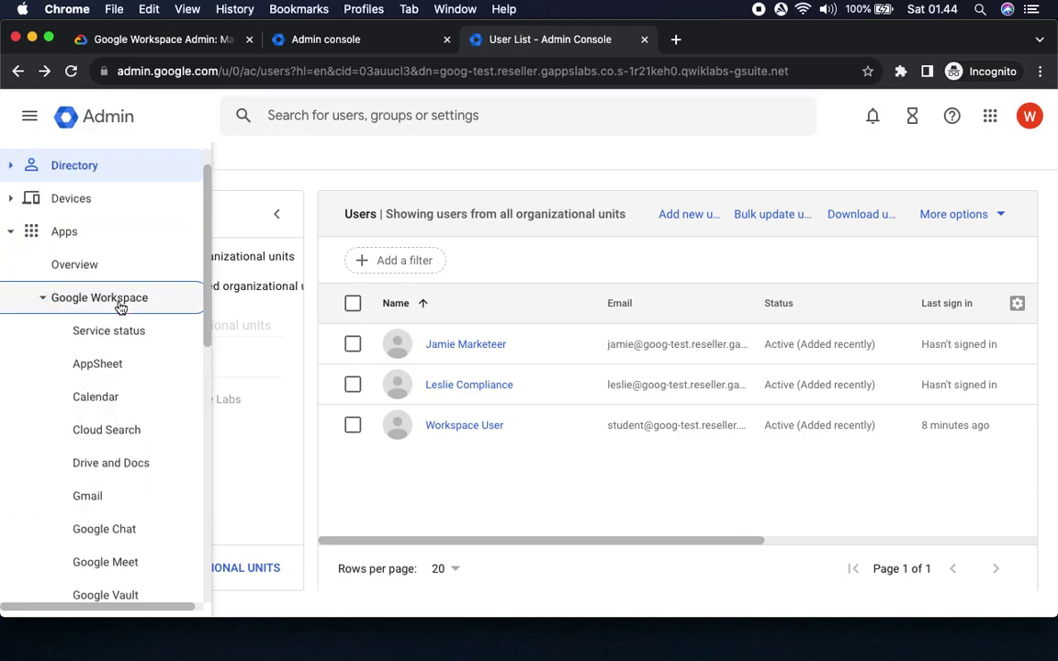
{"action": "left_click", "coordinate": [89, 496]}
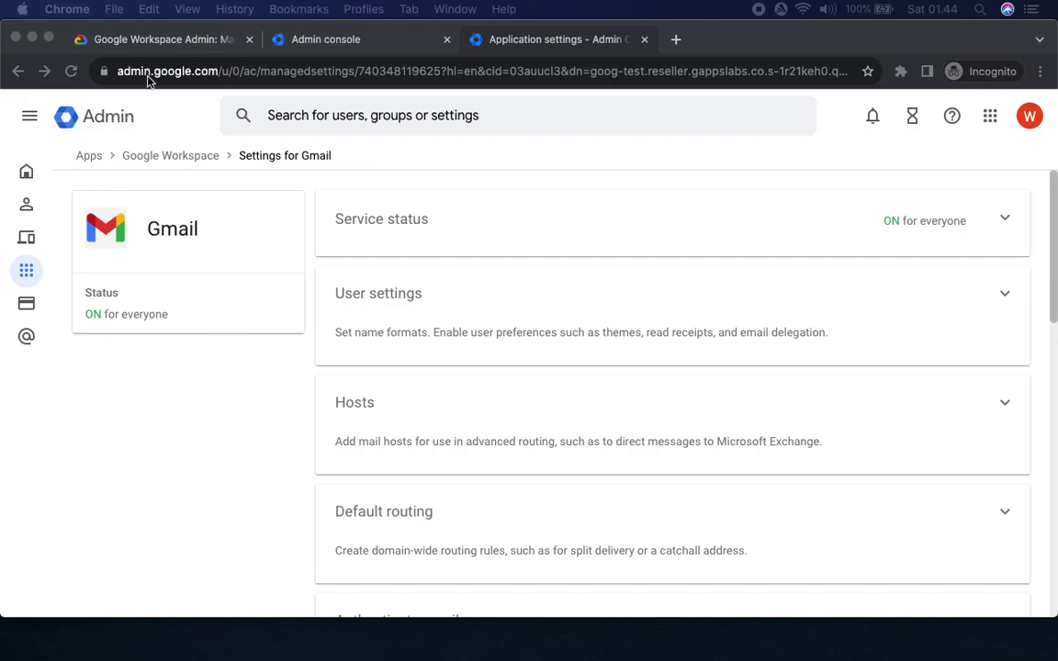
{"action": "left_click", "coordinate": [140, 37]}
{"action": "left_click_drag", "start_coordinate": [352, 370], "coordinate": [466, 371]}
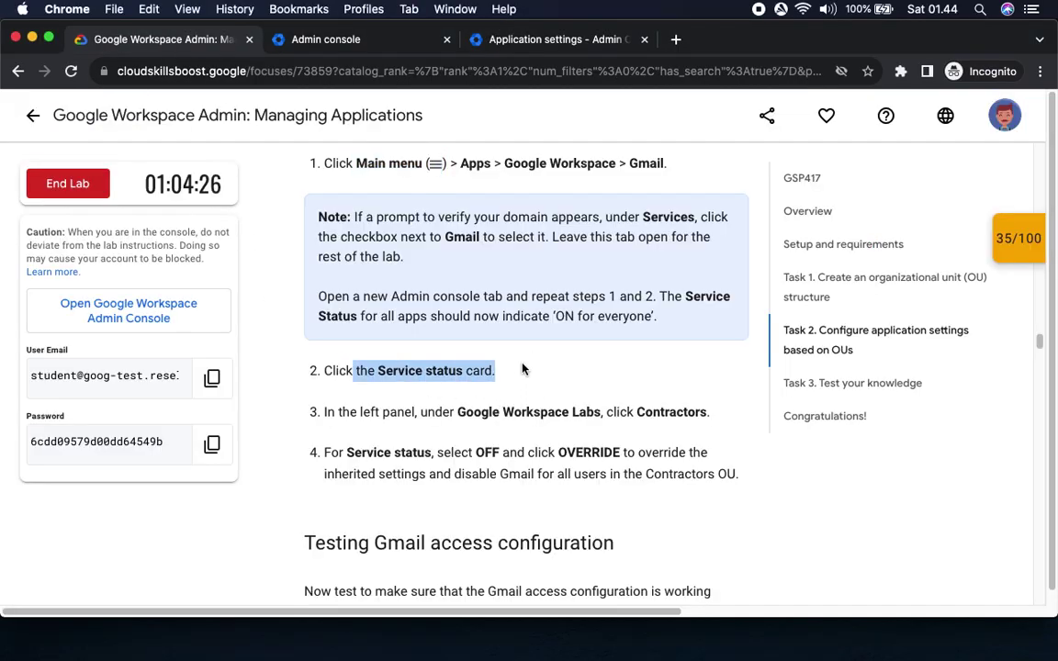
Open Gmail's Service status settings and note the Contractors unit in the lab steps.
{"action": "left_click", "coordinate": [514, 40]}
{"action": "left_click", "coordinate": [1004, 218]}
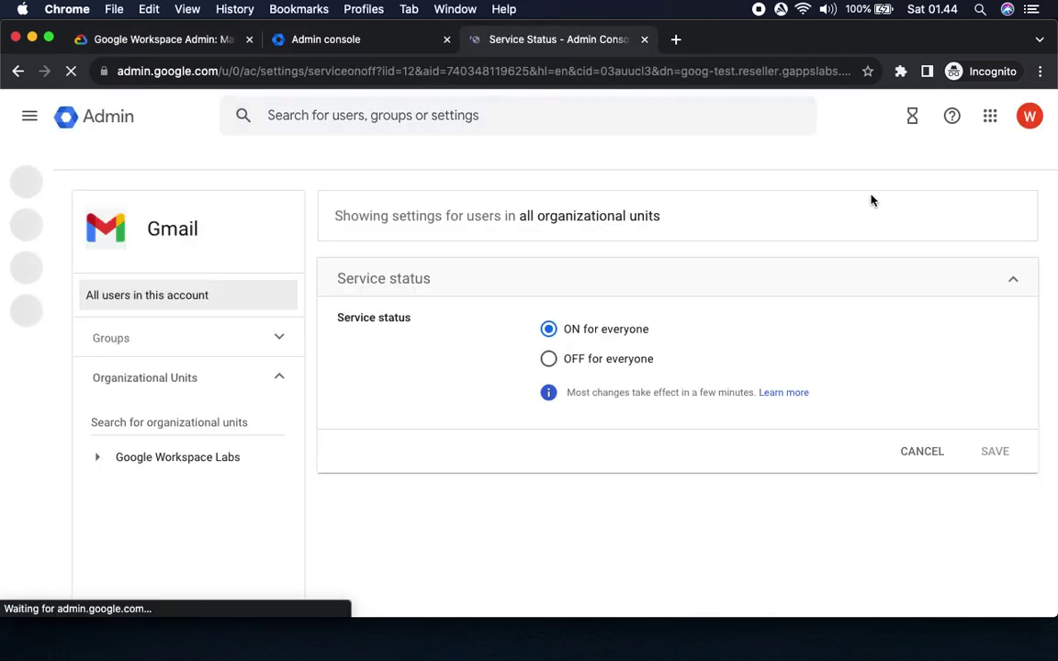
{"action": "left_click", "coordinate": [156, 38]}
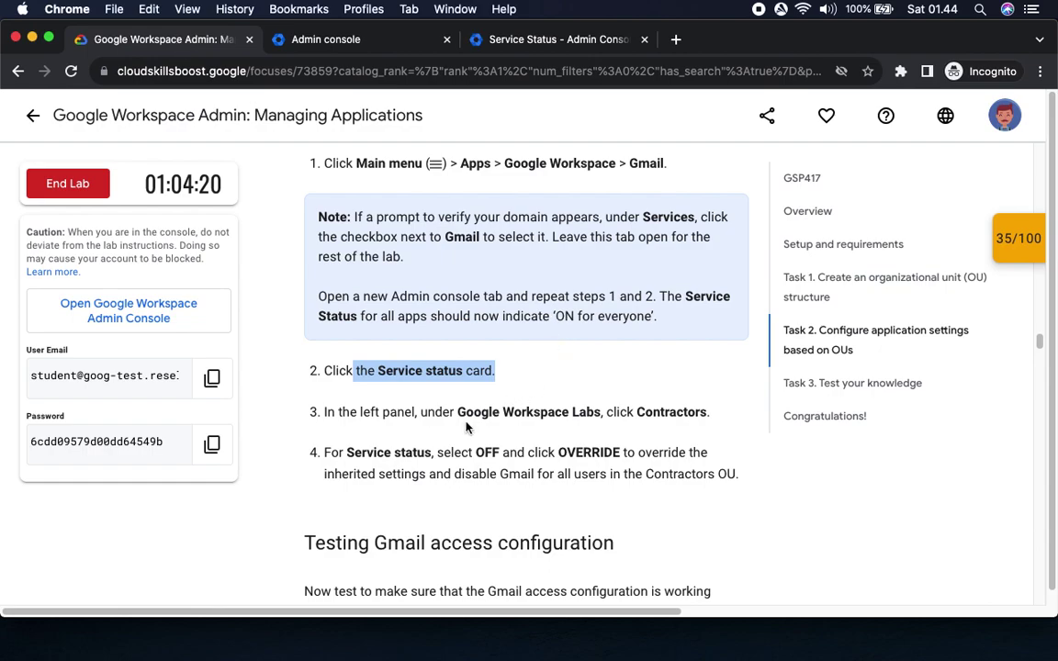
{"action": "left_click_drag", "start_coordinate": [636, 411], "coordinate": [630, 114]}
{"action": "double_click", "coordinate": [661, 412]}
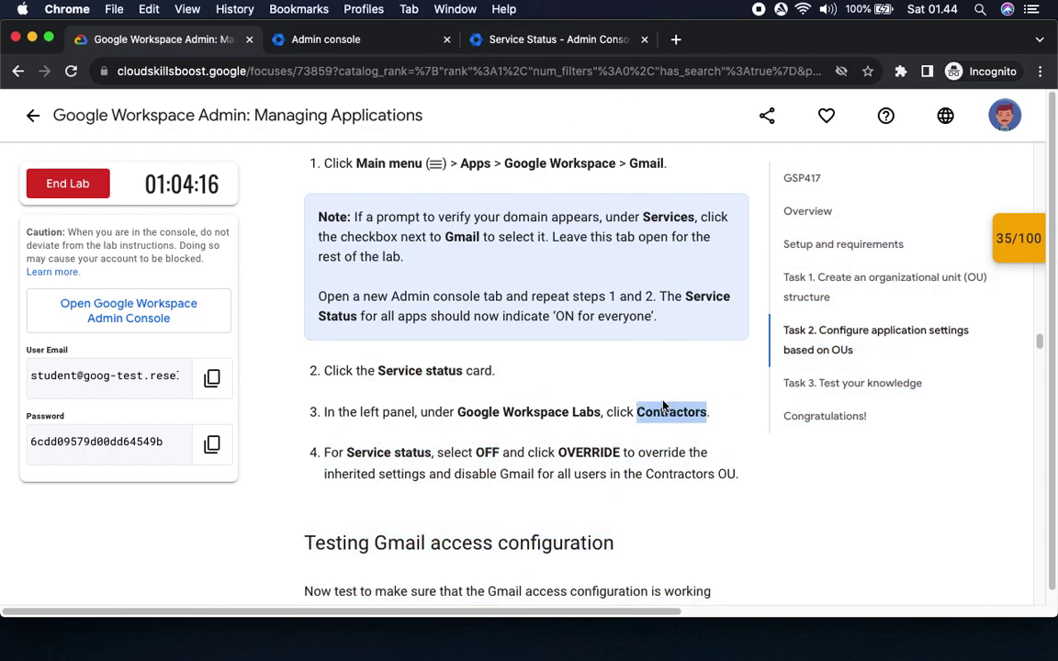
{"action": "left_click", "coordinate": [514, 39]}
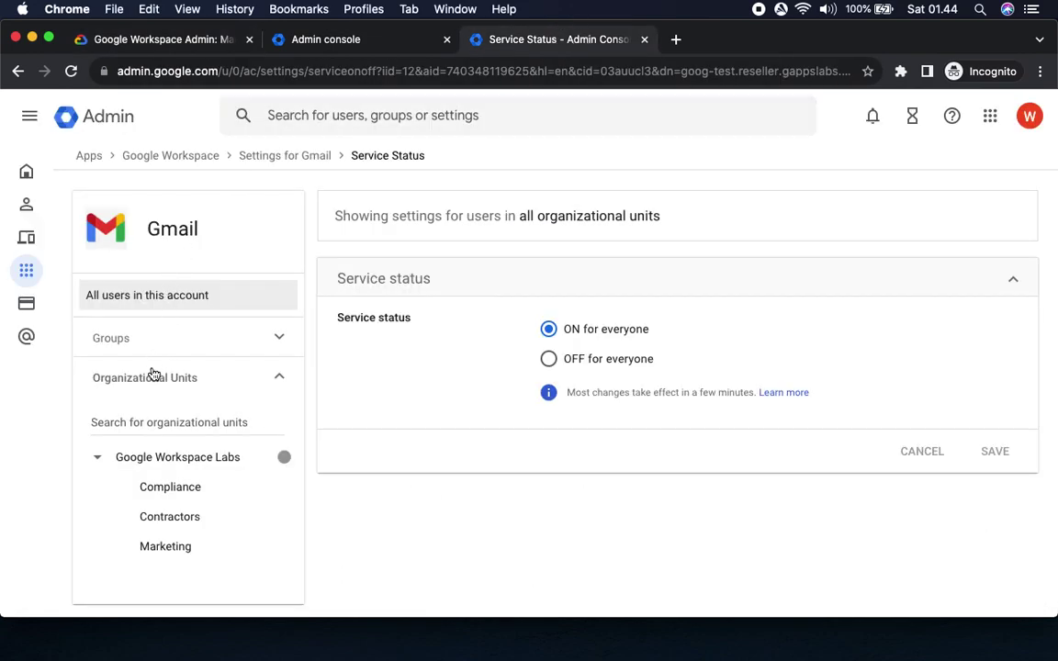
Select the Contractors unit and set Gmail's service status to OFF.
{"action": "left_click", "coordinate": [171, 518]}
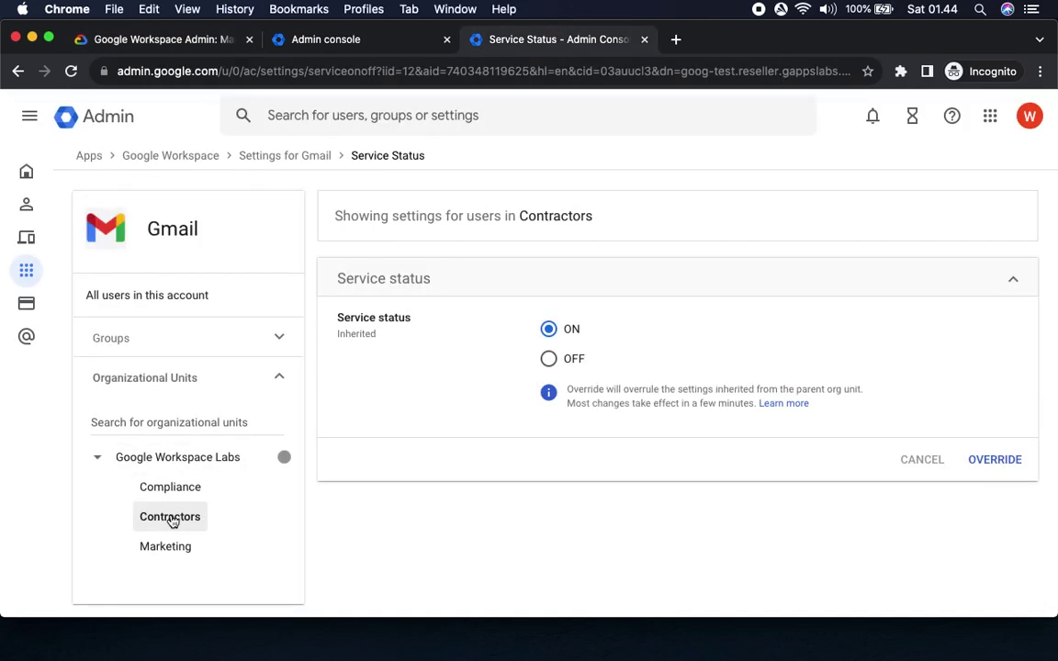
{"action": "left_click", "coordinate": [173, 39]}
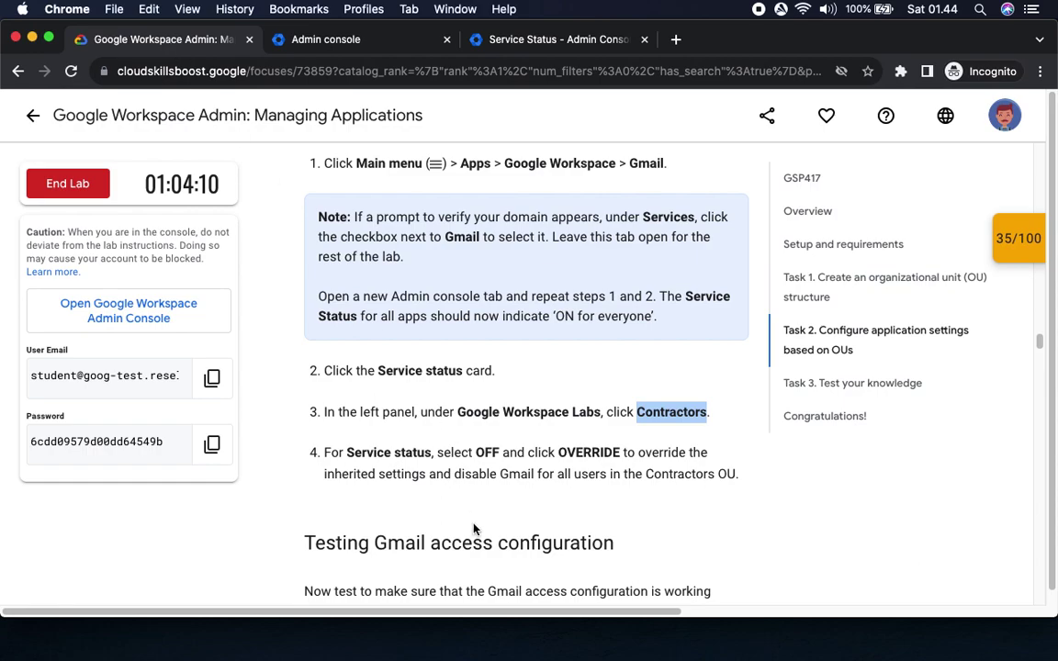
{"action": "scroll", "coordinate": [485, 524], "scroll_direction": "down", "scroll_amount": 1}
{"action": "scroll", "coordinate": [484, 524], "scroll_direction": "down", "scroll_amount": 3}
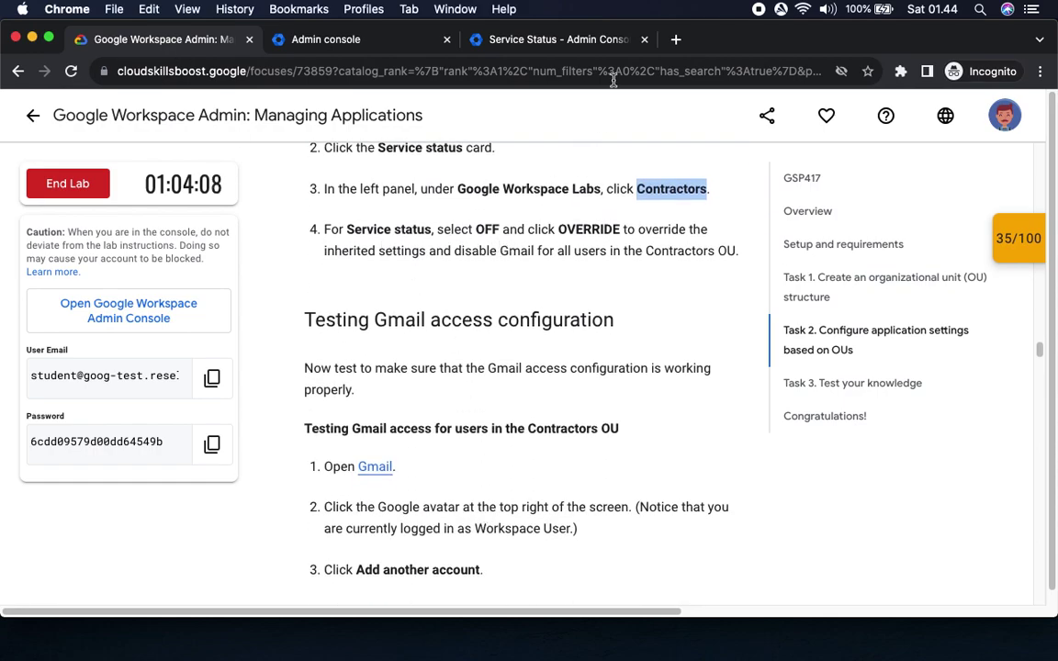
{"action": "left_click", "coordinate": [595, 39]}
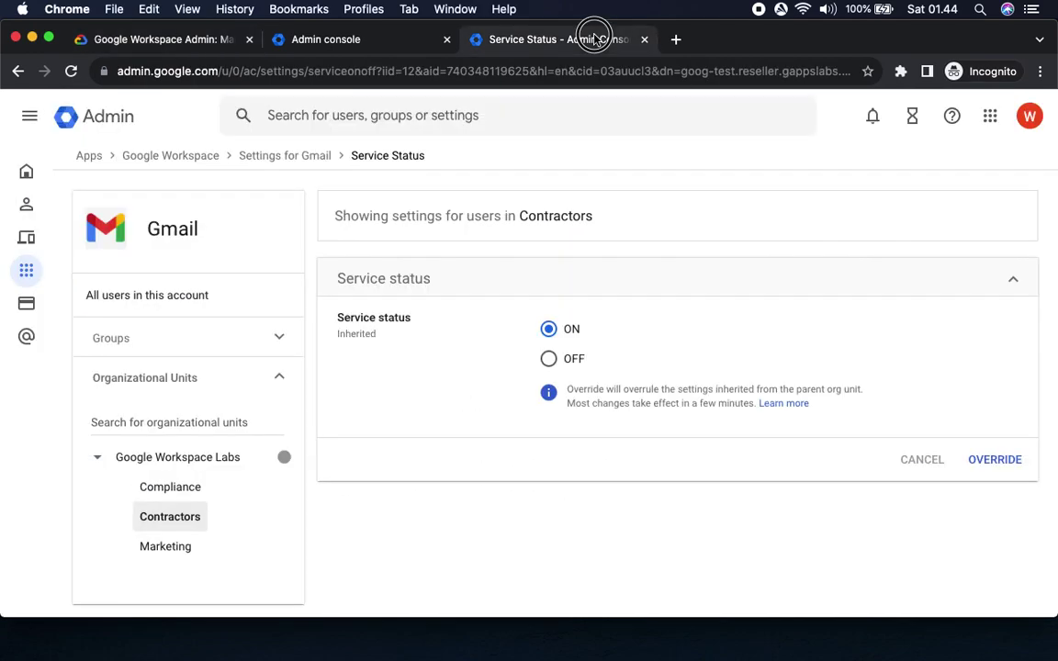
{"action": "left_click", "coordinate": [548, 359]}
Override the inherited setting so Gmail stays OFF for Contractors.
{"action": "left_click", "coordinate": [179, 39]}
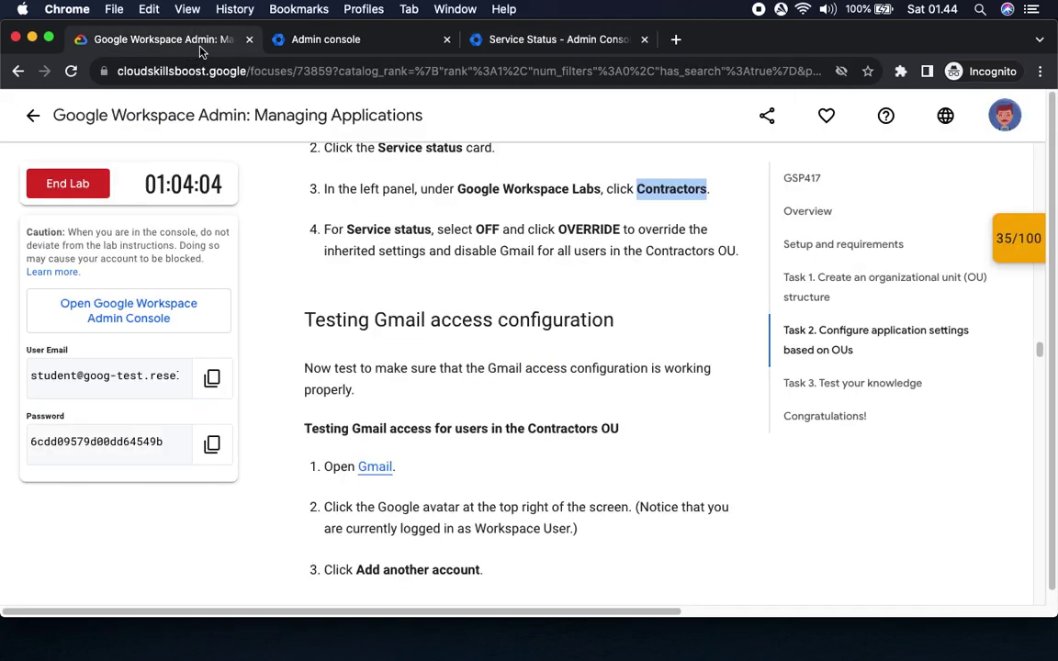
{"action": "double_click", "coordinate": [601, 230]}
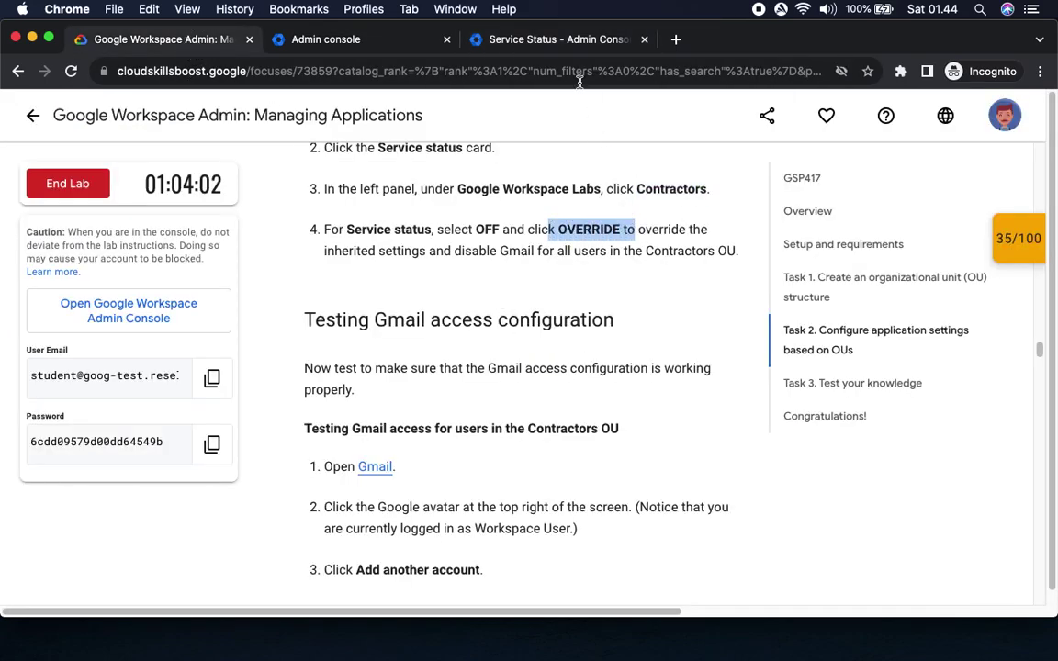
{"action": "left_click", "coordinate": [548, 40]}
{"action": "left_click", "coordinate": [982, 461]}
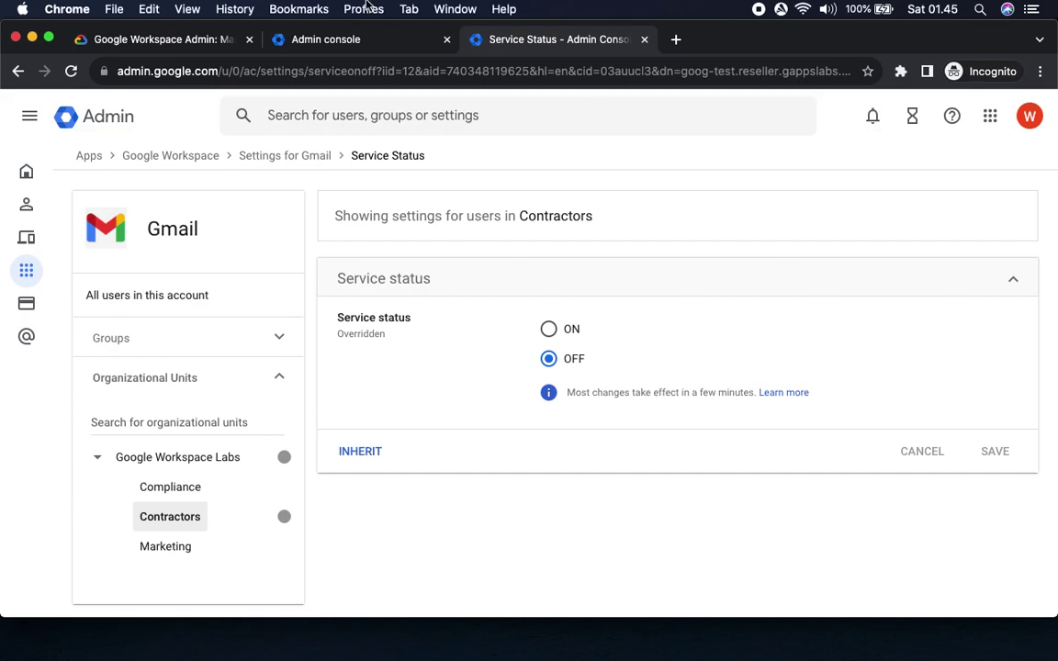
{"action": "left_click", "coordinate": [140, 37]}
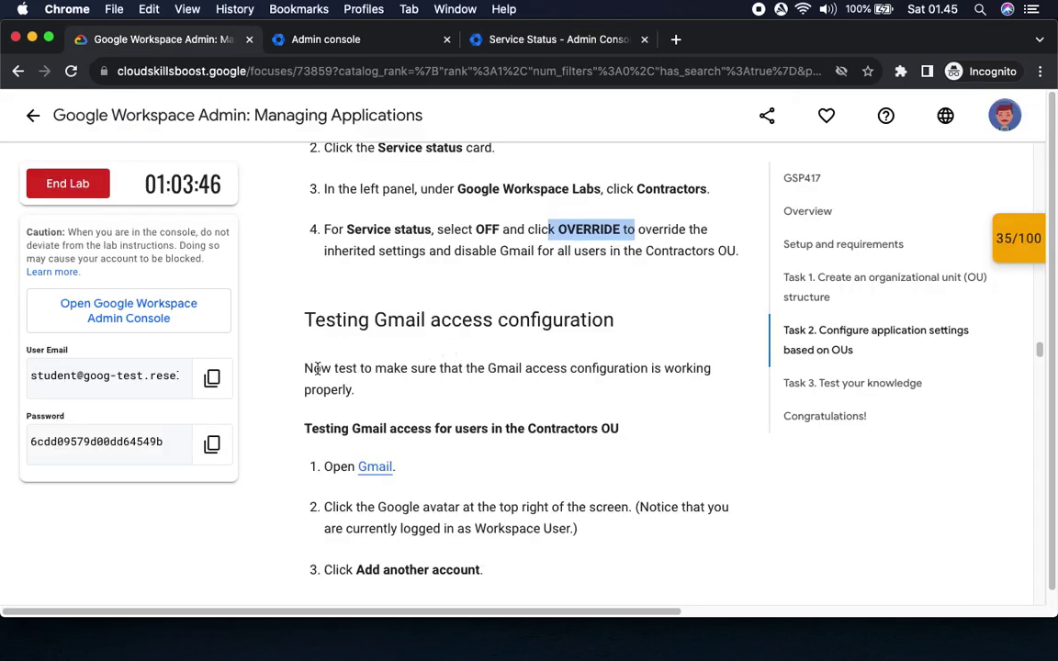
Open the Workspace user's Gmail inbox in a new tab from the lab's Gmail link.
{"action": "left_click_drag", "start_coordinate": [317, 368], "coordinate": [467, 387]}
{"action": "scroll", "coordinate": [602, 405], "scroll_direction": "down", "scroll_amount": 5}
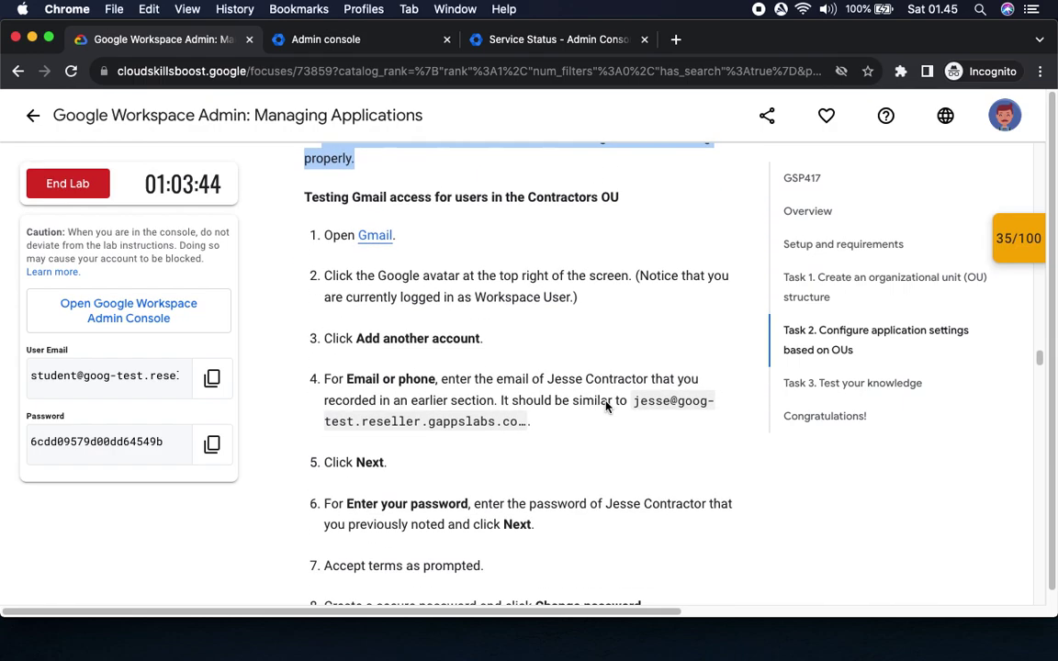
{"action": "left_click", "coordinate": [368, 240]}
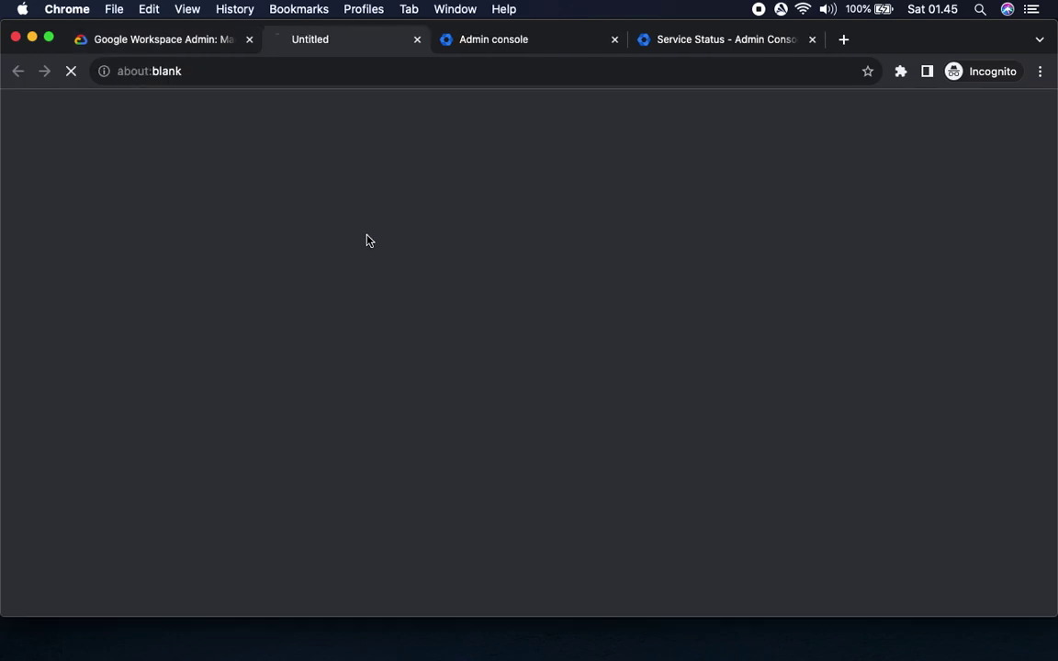
{"action": "left_click", "coordinate": [157, 42]}
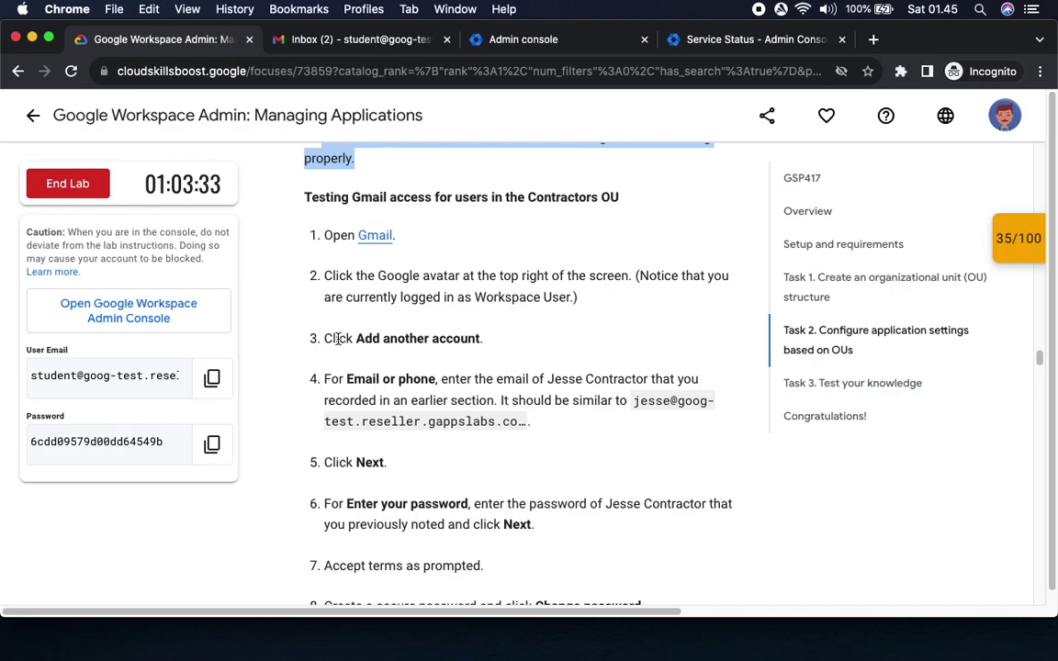
Dismiss the Welcome to Gmail dialog and choose Add account from the avatar menu.
{"action": "left_click_drag", "start_coordinate": [355, 339], "coordinate": [479, 337]}
{"action": "left_click", "coordinate": [352, 43]}
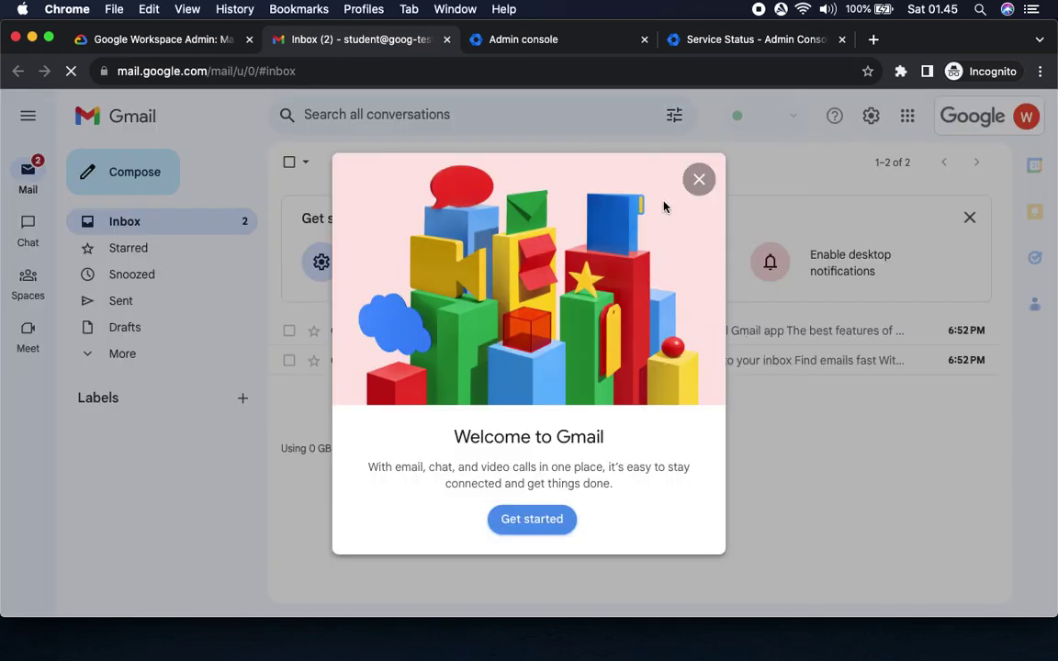
{"action": "left_click", "coordinate": [697, 178]}
{"action": "left_click", "coordinate": [1026, 118]}
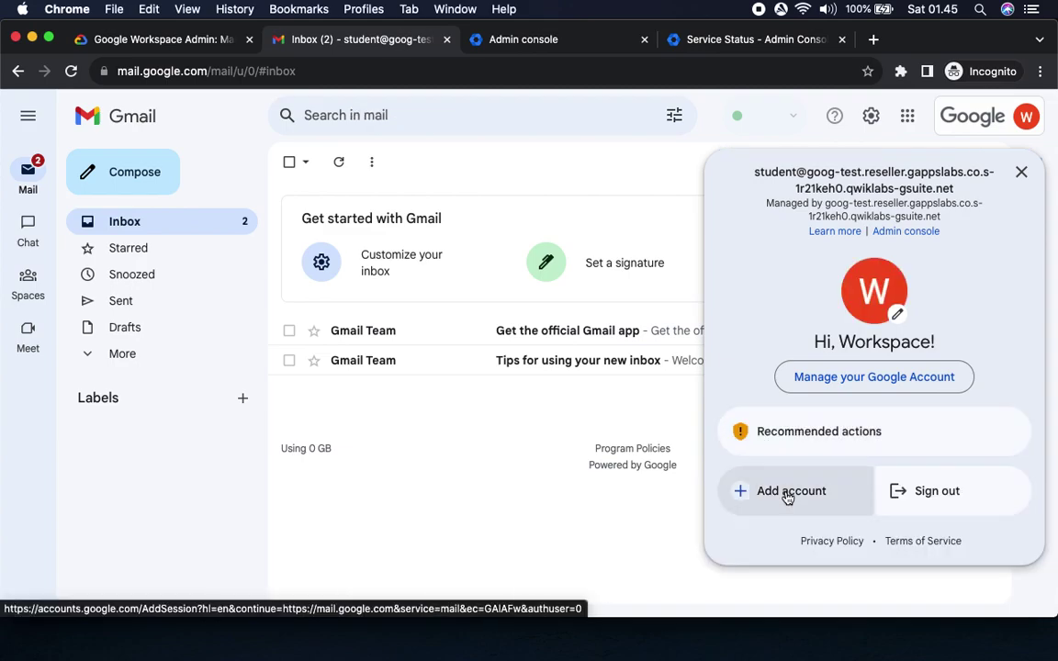
{"action": "left_click", "coordinate": [787, 494]}
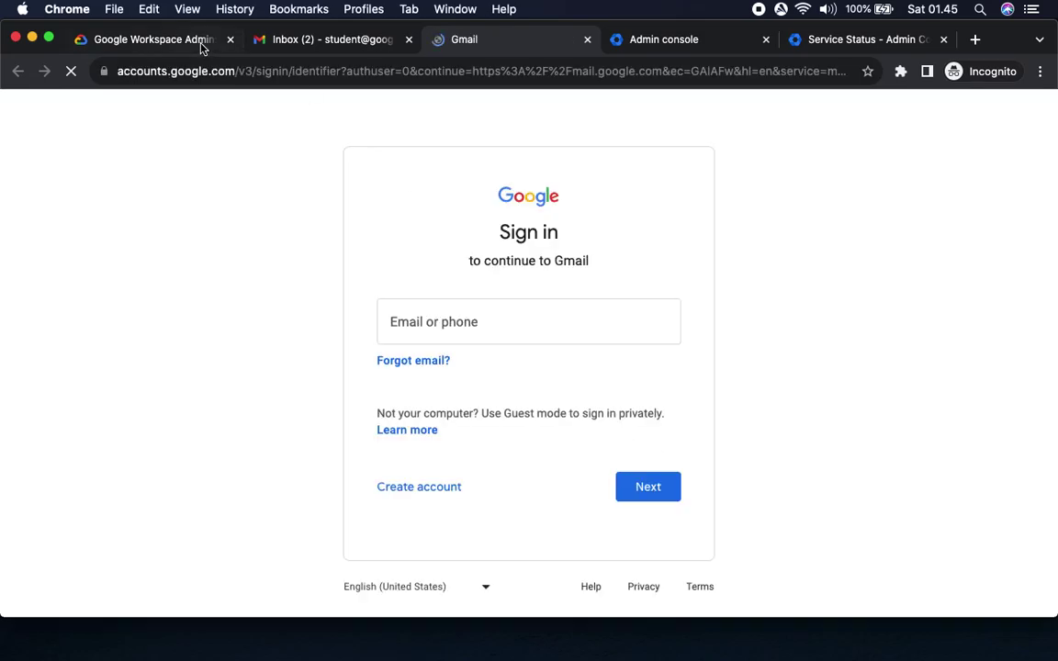
Enter the contractor user's e-mail address copied from the lab on the sign-in page.
{"action": "left_click", "coordinate": [156, 41]}
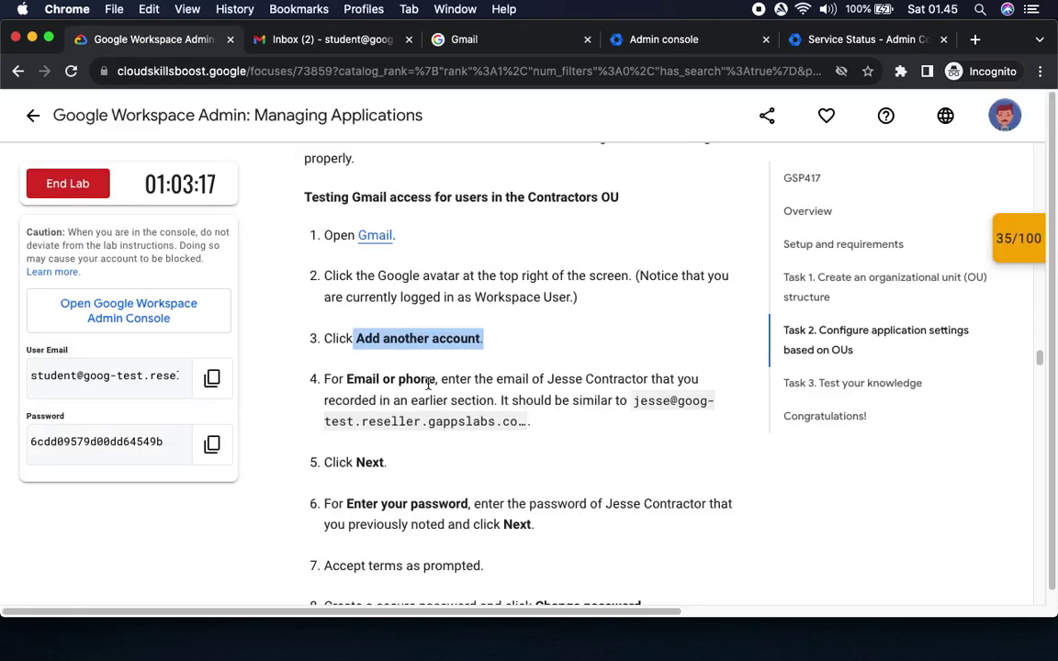
{"action": "left_click_drag", "start_coordinate": [547, 378], "coordinate": [671, 378]}
{"action": "key", "text": "super+Tab"}
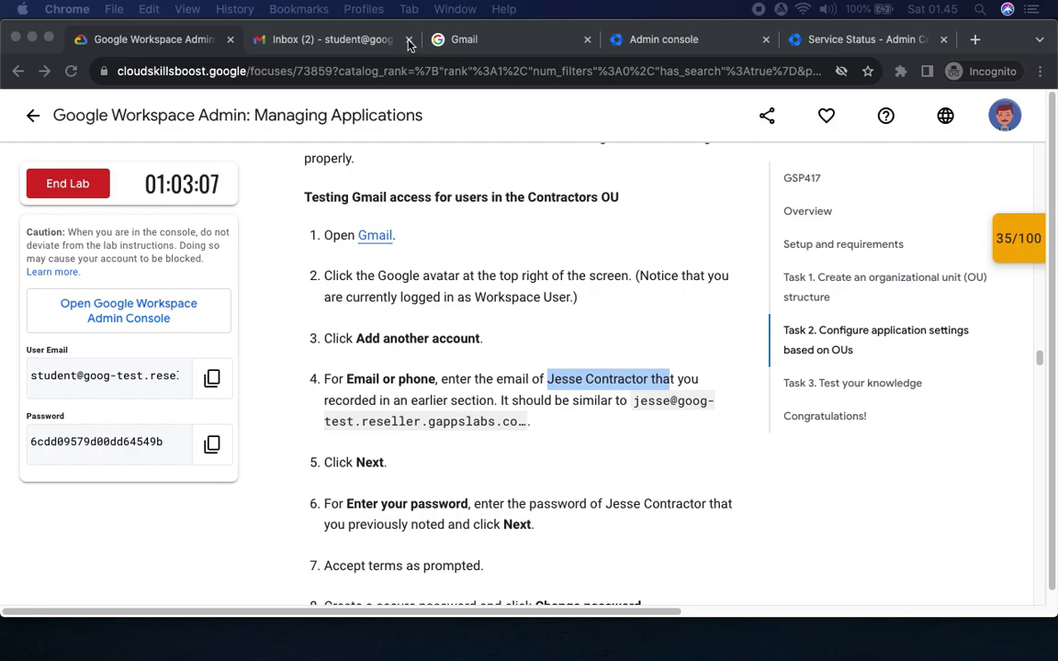
{"action": "left_click", "coordinate": [365, 42]}
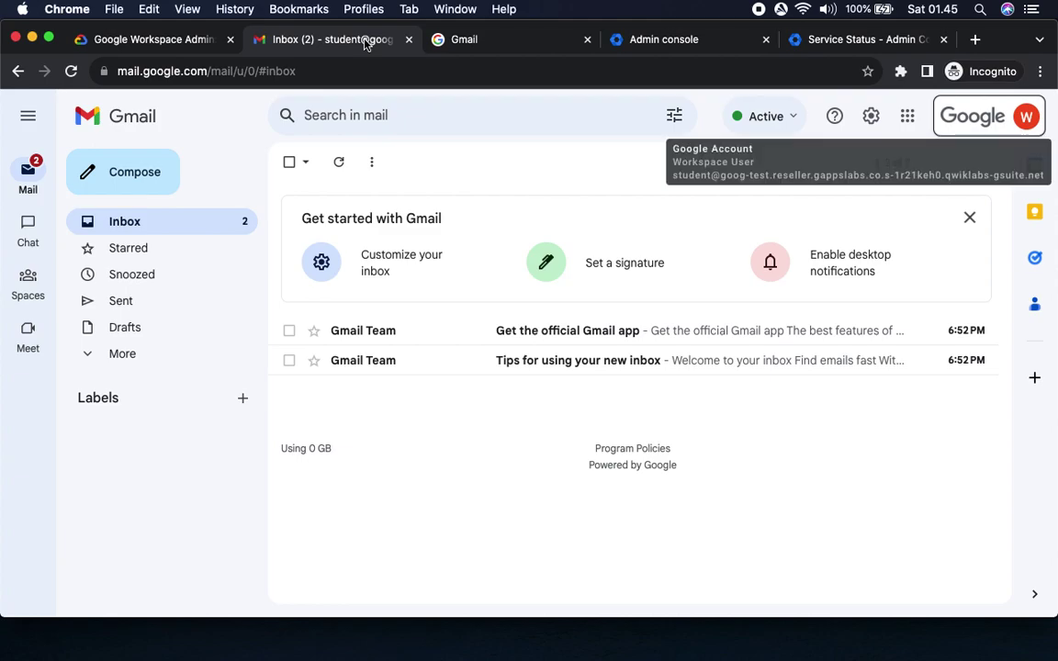
{"action": "left_click", "coordinate": [507, 41]}
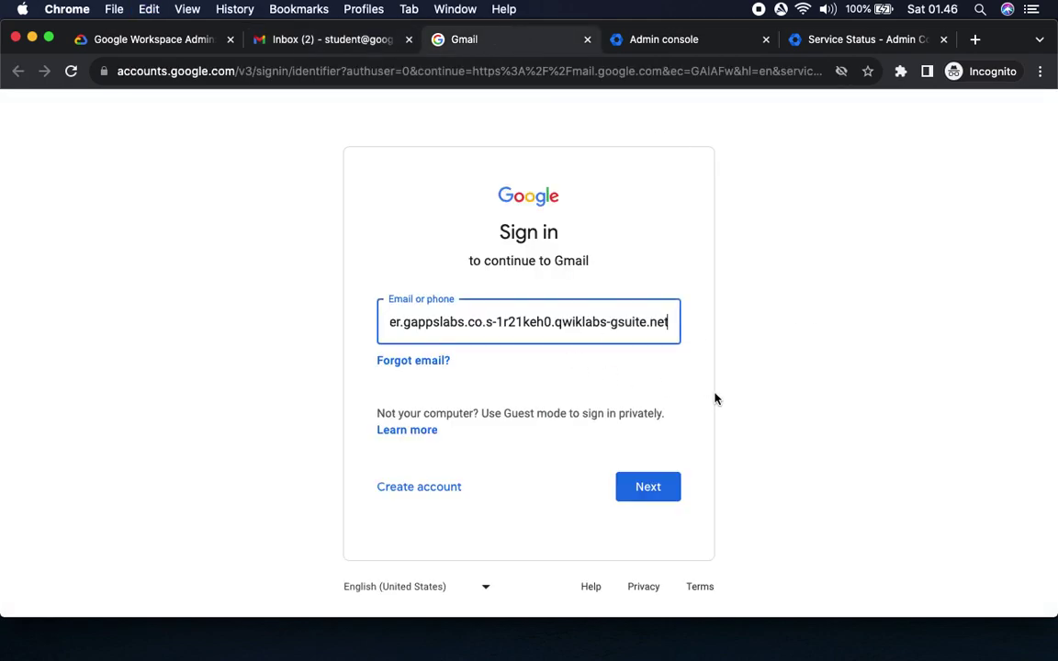
{"action": "key", "text": "super+Left"}
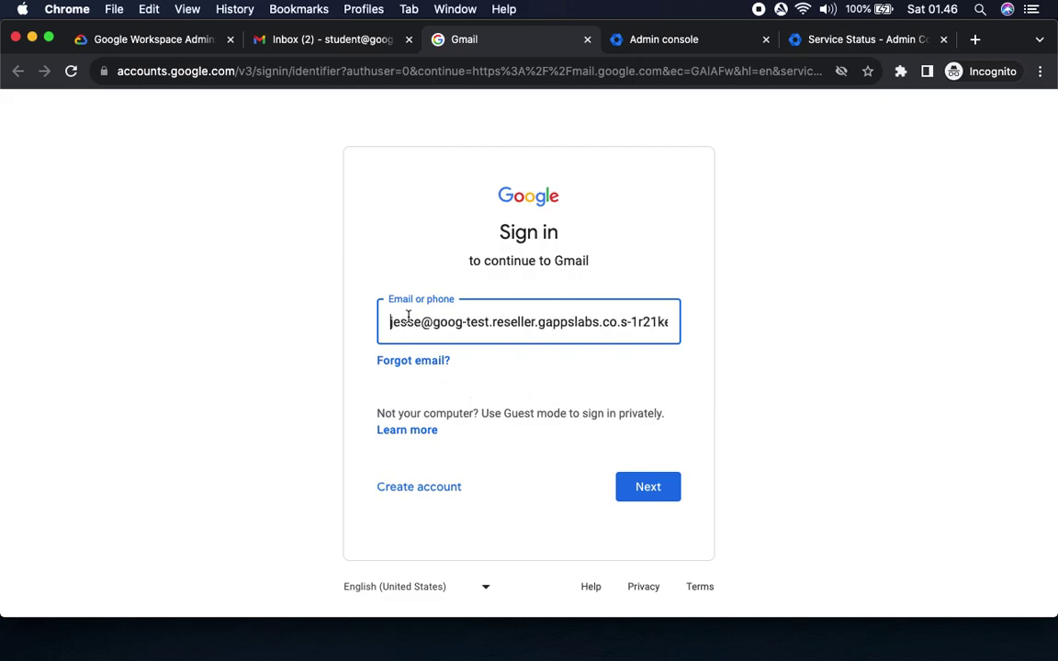
{"action": "left_click", "coordinate": [650, 491]}
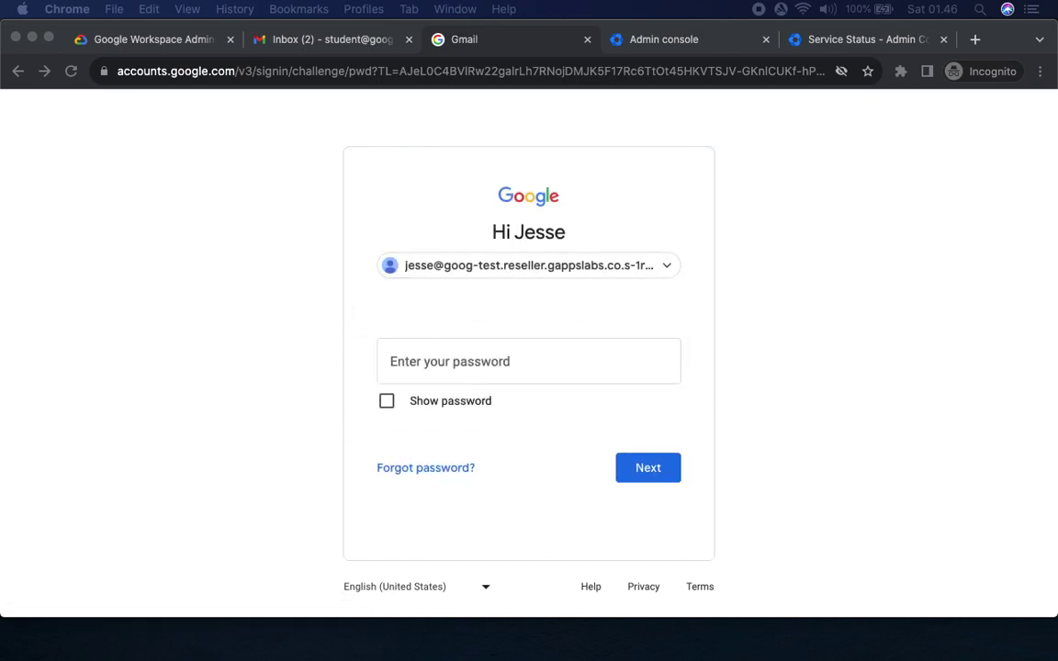
Sign in with the contractor's password and accept the new-account terms.
{"action": "left_click", "coordinate": [812, 321]}
{"action": "key", "text": "super+v"}
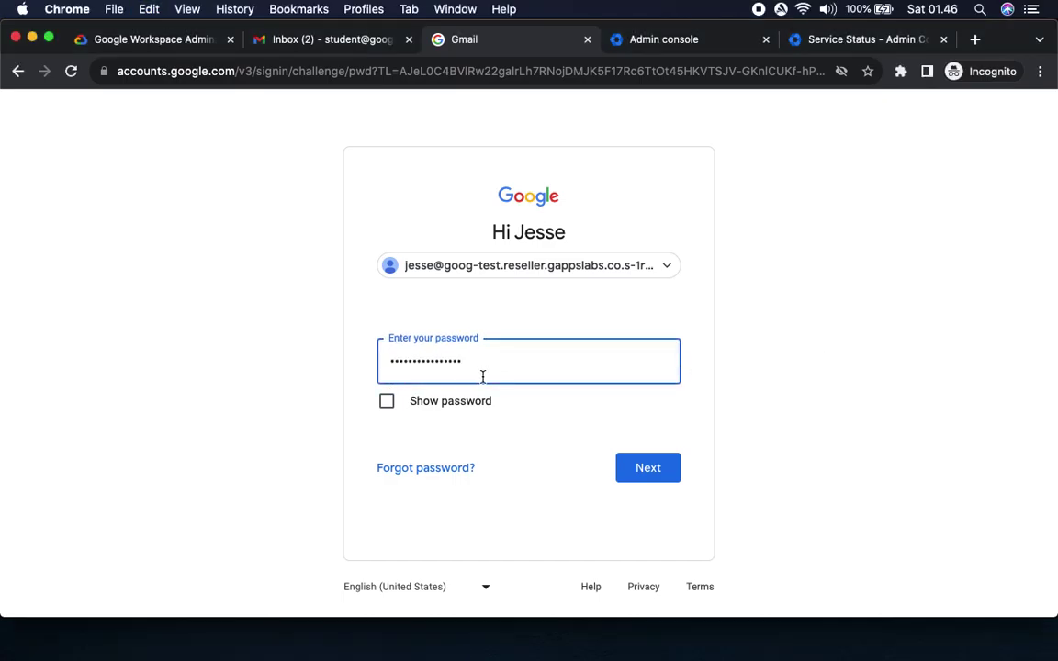
{"action": "left_click", "coordinate": [648, 470]}
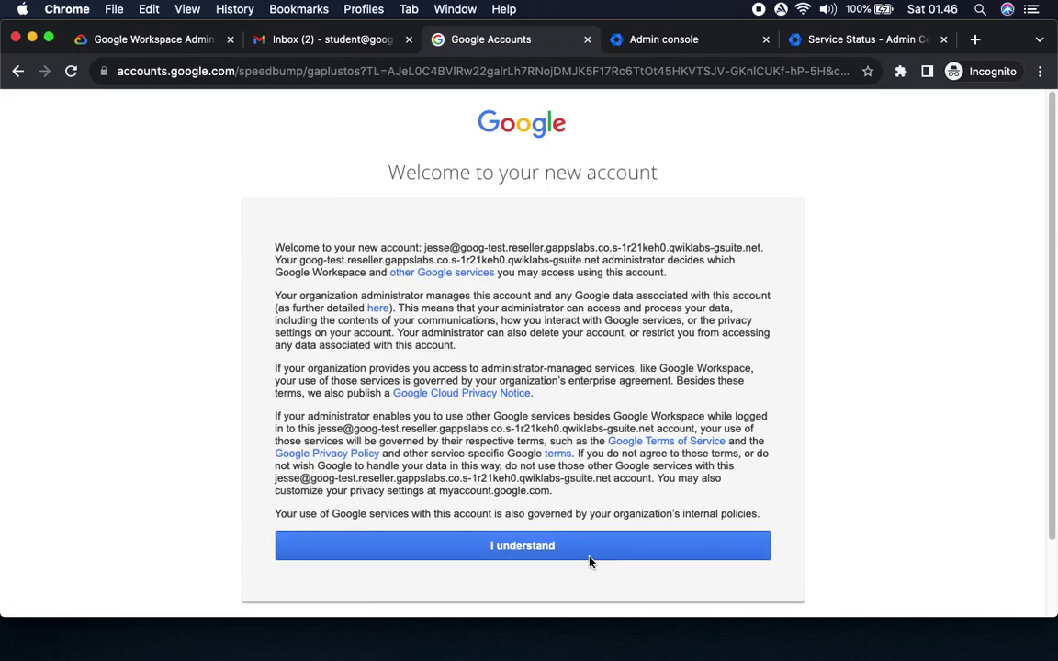
{"action": "left_click", "coordinate": [589, 557]}
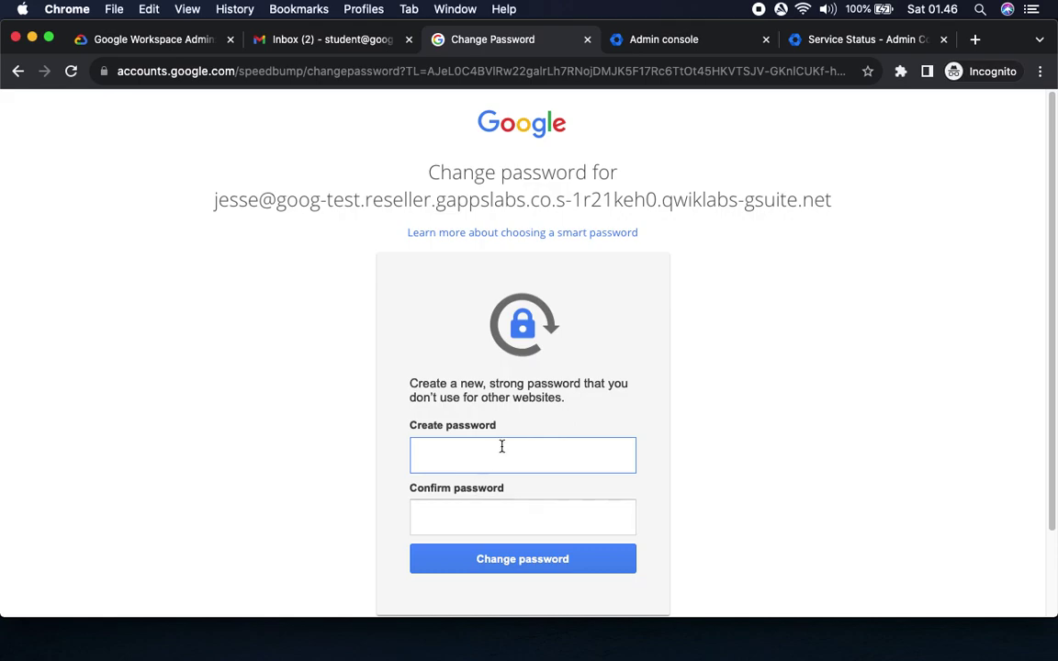
Create and confirm a new password for the contractor account and save it.
{"action": "scroll", "coordinate": [785, 425], "scroll_direction": "down", "scroll_amount": 2}
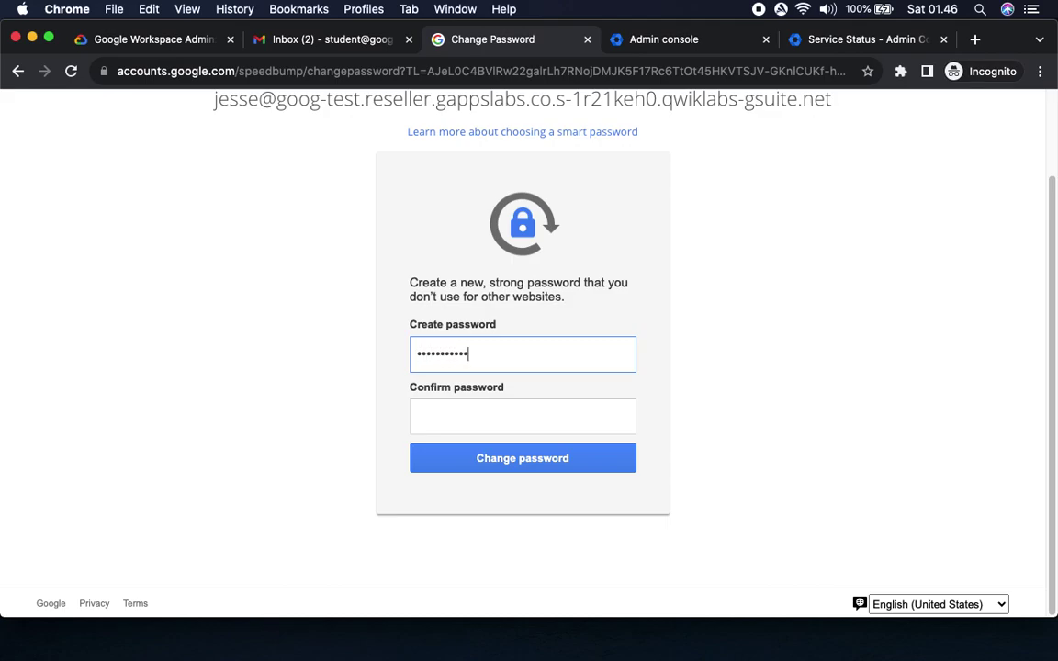
{"action": "left_click", "coordinate": [522, 416]}
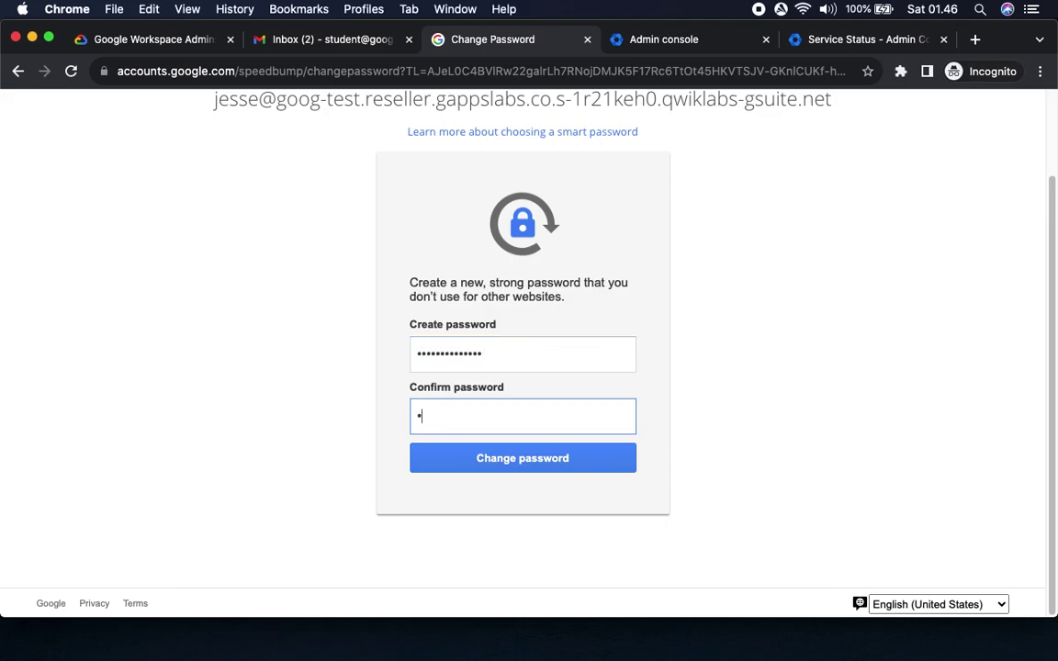
{"action": "type", "text": "•••••••••"}
{"action": "left_click", "coordinate": [592, 464]}
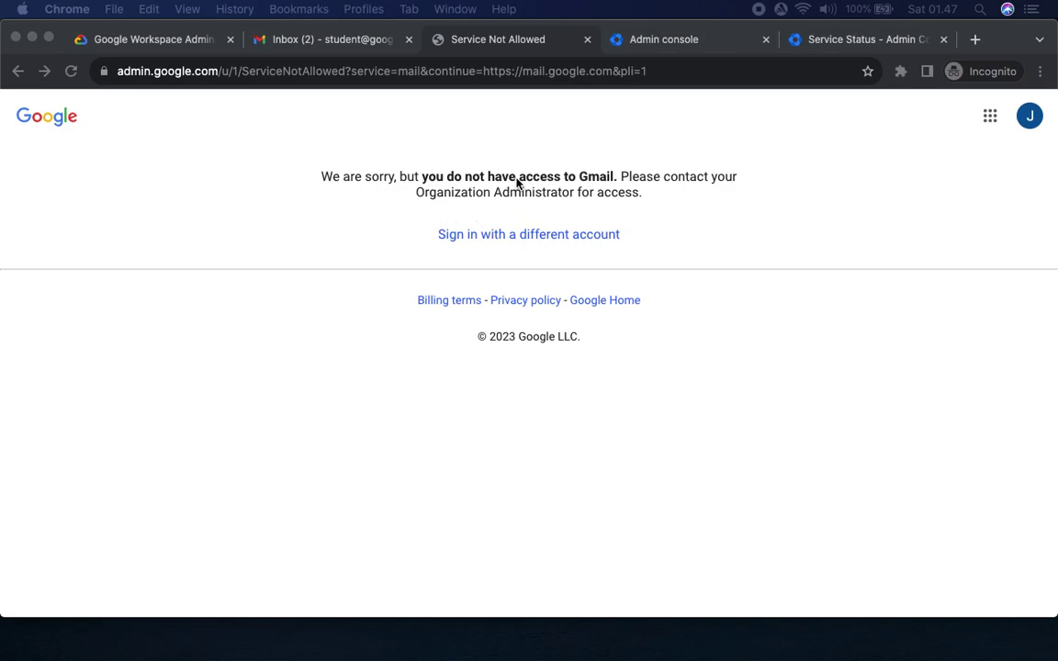
Review the lab's expected no-access result for the contractor's Gmail.
{"action": "left_click", "coordinate": [742, 174]}
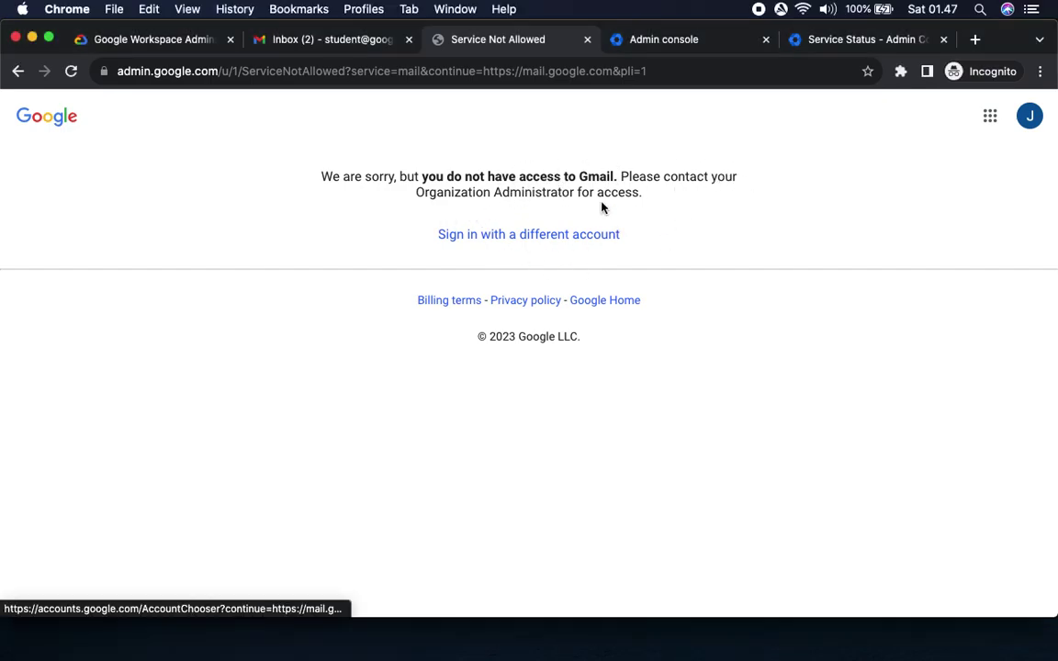
{"action": "left_click", "coordinate": [128, 41]}
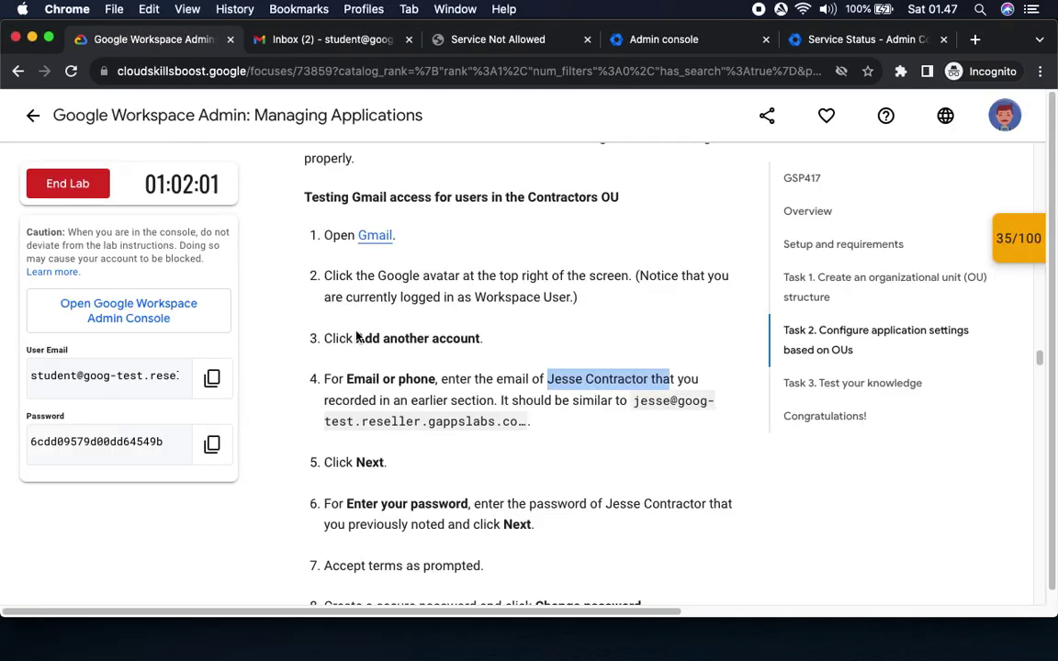
{"action": "scroll", "coordinate": [422, 394], "scroll_direction": "down", "scroll_amount": 5}
{"action": "left_click_drag", "start_coordinate": [516, 464], "coordinate": [645, 465]}
{"action": "scroll", "coordinate": [521, 488], "scroll_direction": "down", "scroll_amount": 5}
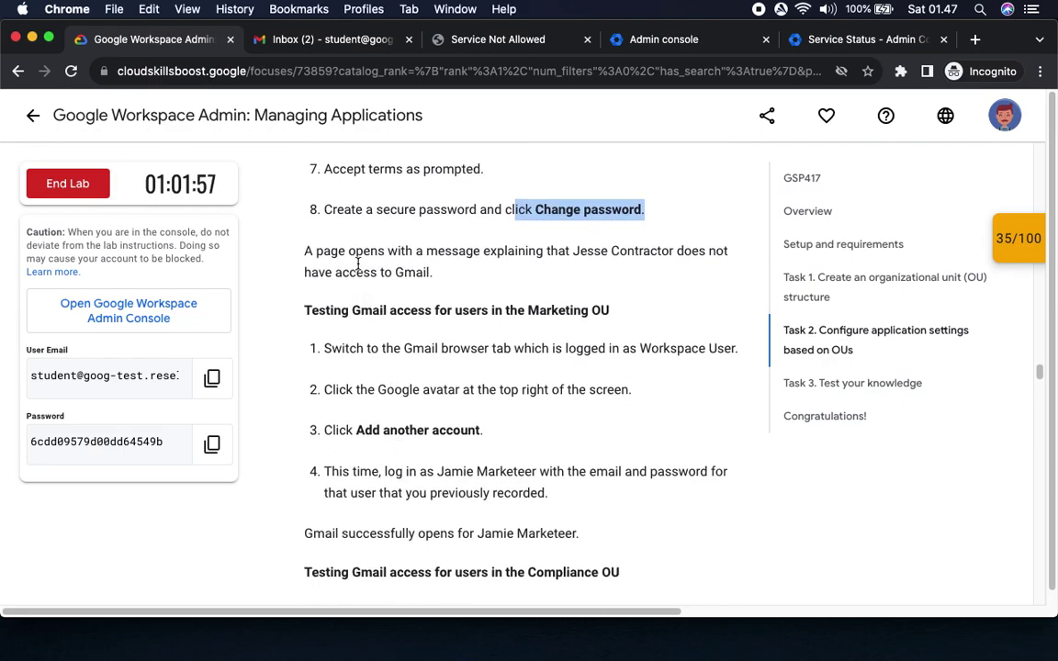
{"action": "left_click", "coordinate": [358, 263]}
{"action": "left_click_drag", "start_coordinate": [482, 251], "coordinate": [439, 274]}
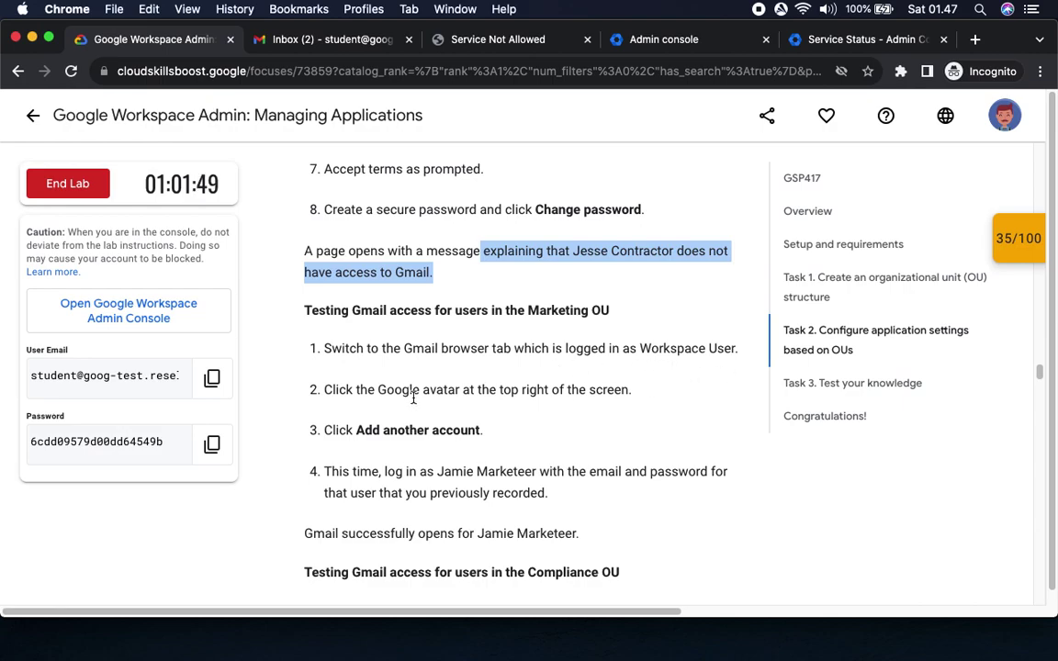
Read the Marketing OU test steps, then return to the Workspace user's Gmail inbox.
{"action": "left_click", "coordinate": [521, 421]}
{"action": "left_click_drag", "start_coordinate": [332, 430], "coordinate": [563, 450]}
{"action": "scroll", "coordinate": [597, 464], "scroll_direction": "down", "scroll_amount": 3}
{"action": "scroll", "coordinate": [624, 477], "scroll_direction": "down", "scroll_amount": 3}
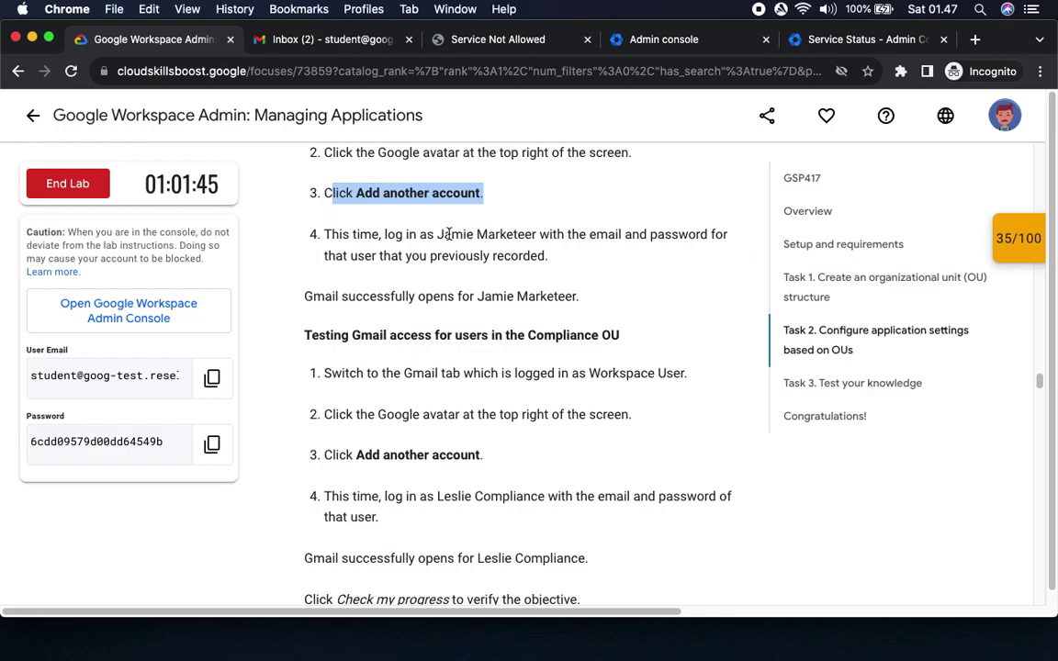
{"action": "left_click_drag", "start_coordinate": [435, 235], "coordinate": [550, 234]}
{"action": "left_click", "coordinate": [486, 37]}
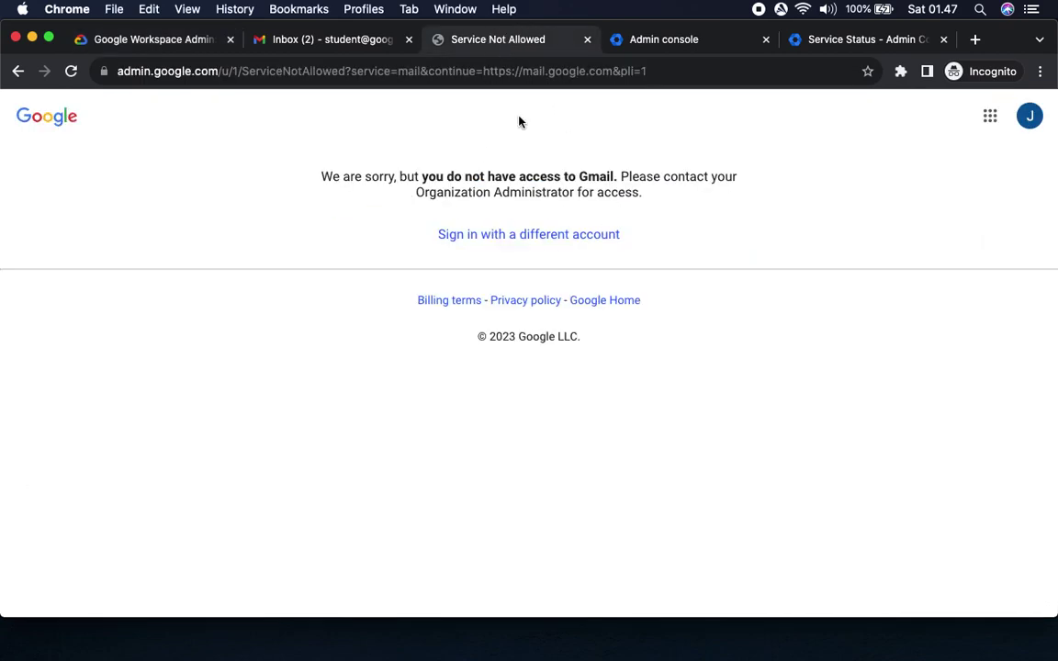
{"action": "left_click", "coordinate": [317, 43]}
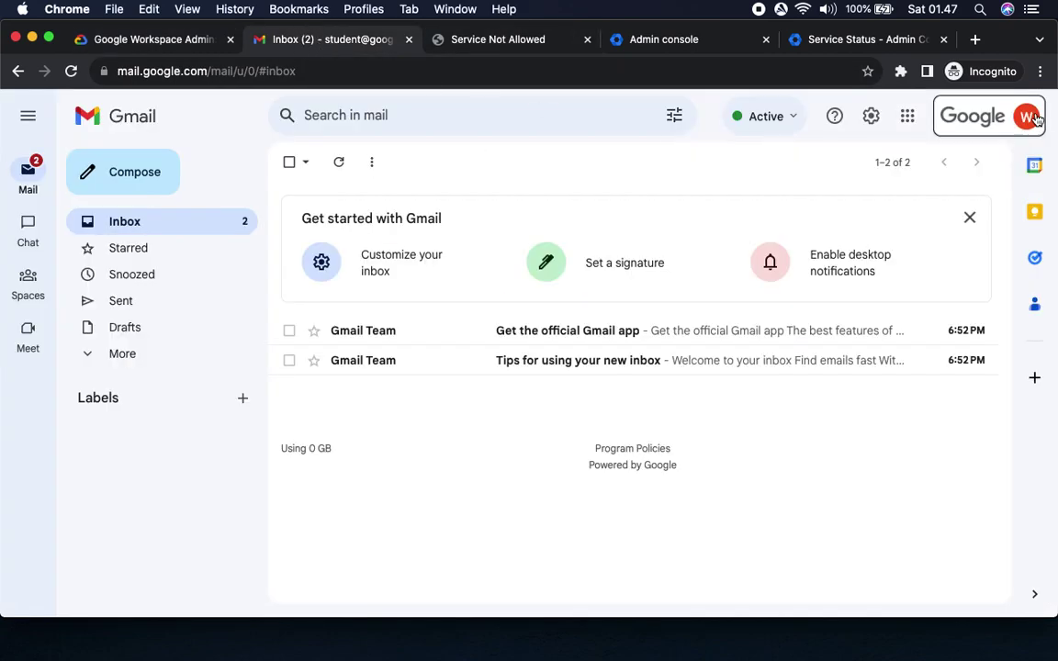
Add another account and enter the marketing user's e-mail address.
{"action": "left_click", "coordinate": [1024, 116]}
{"action": "left_click", "coordinate": [782, 496]}
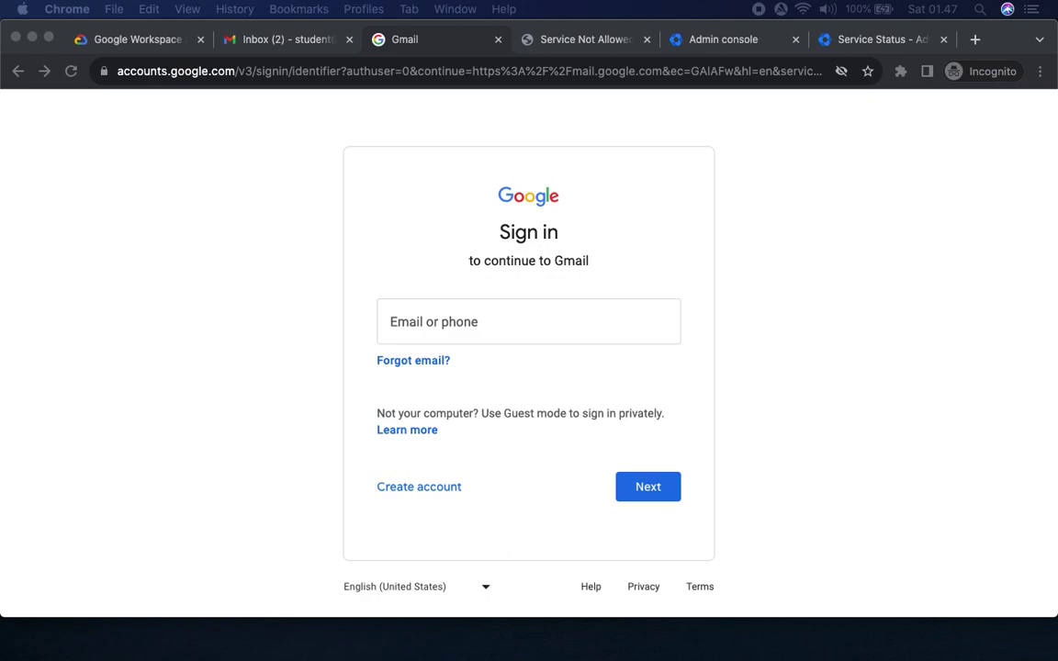
{"action": "left_click", "coordinate": [832, 263]}
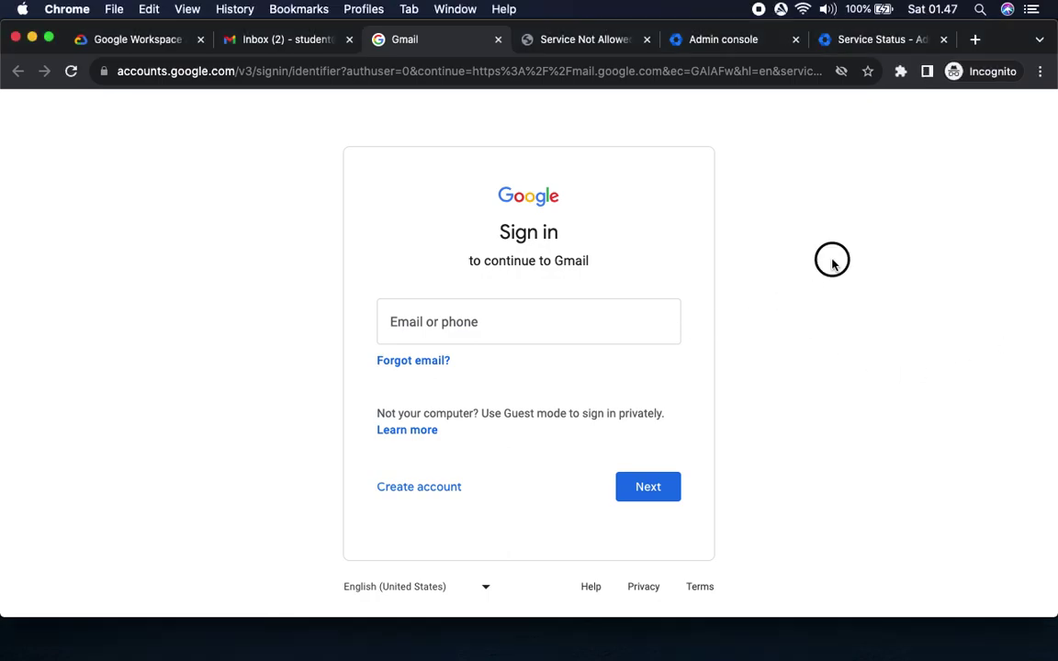
{"action": "key", "text": "super+v"}
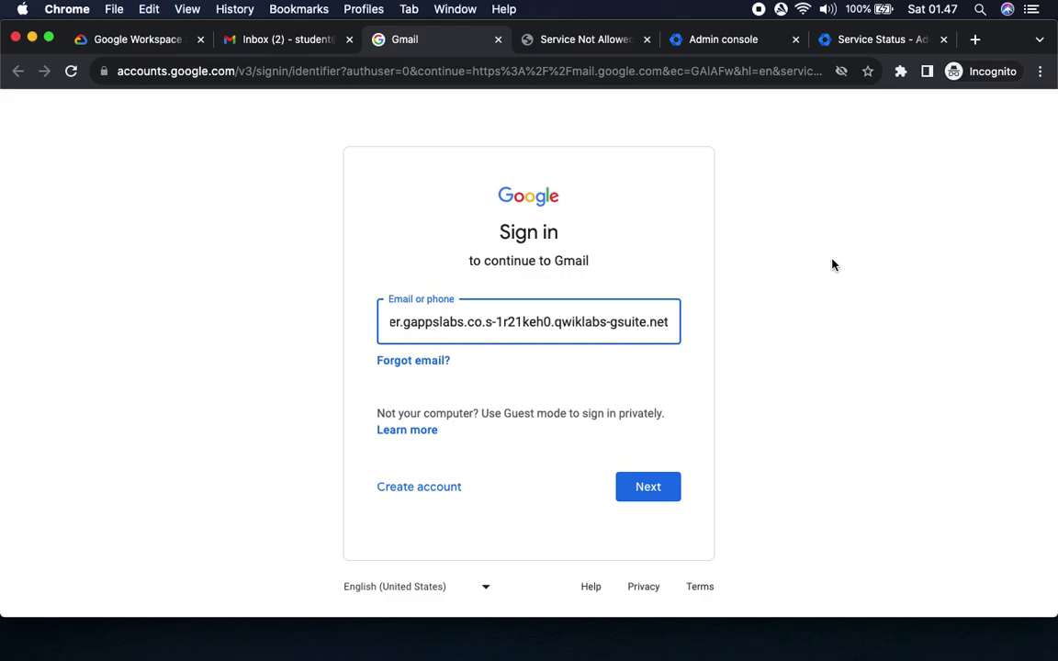
{"action": "key", "text": "super+Left"}
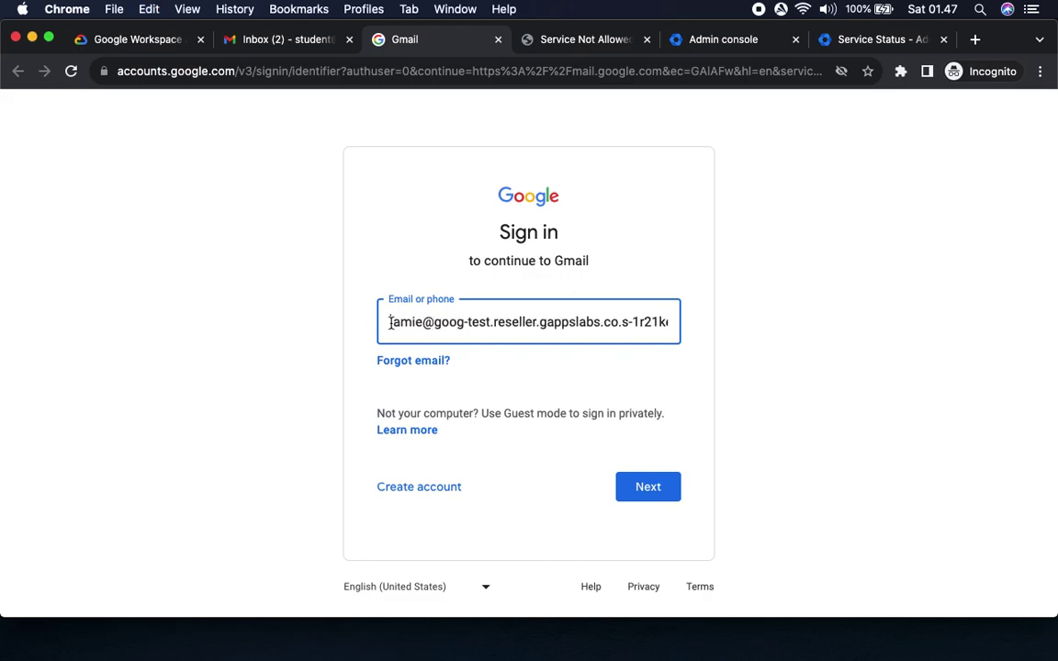
{"action": "left_click", "coordinate": [643, 487]}
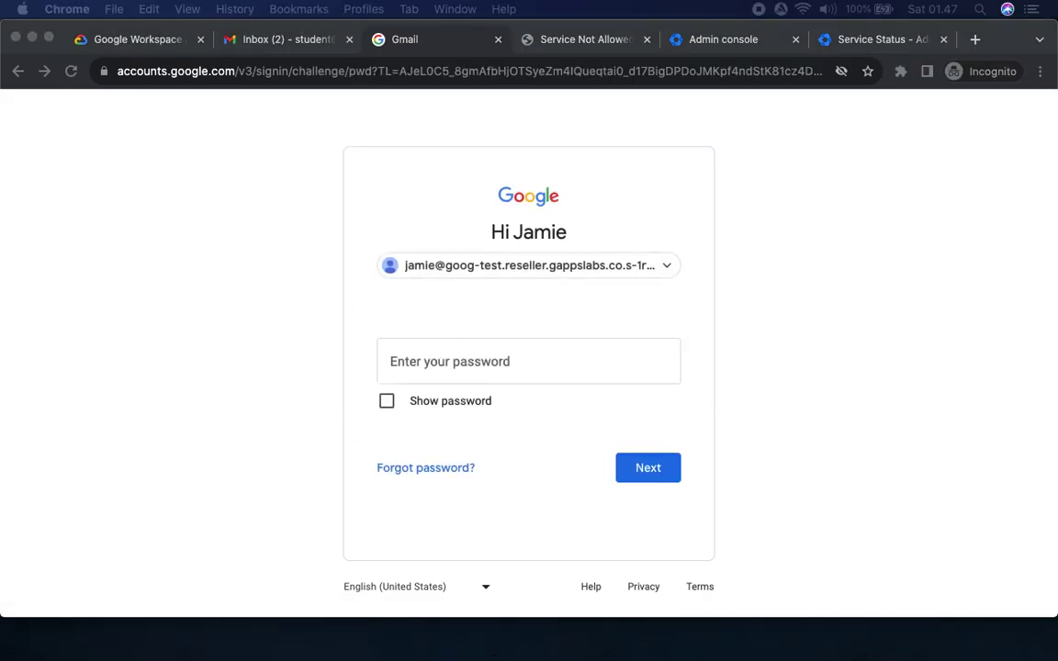
Sign in with the marketing user's password and accept the new-account terms.
{"action": "key", "text": "super+v"}
{"action": "left_click", "coordinate": [666, 470]}
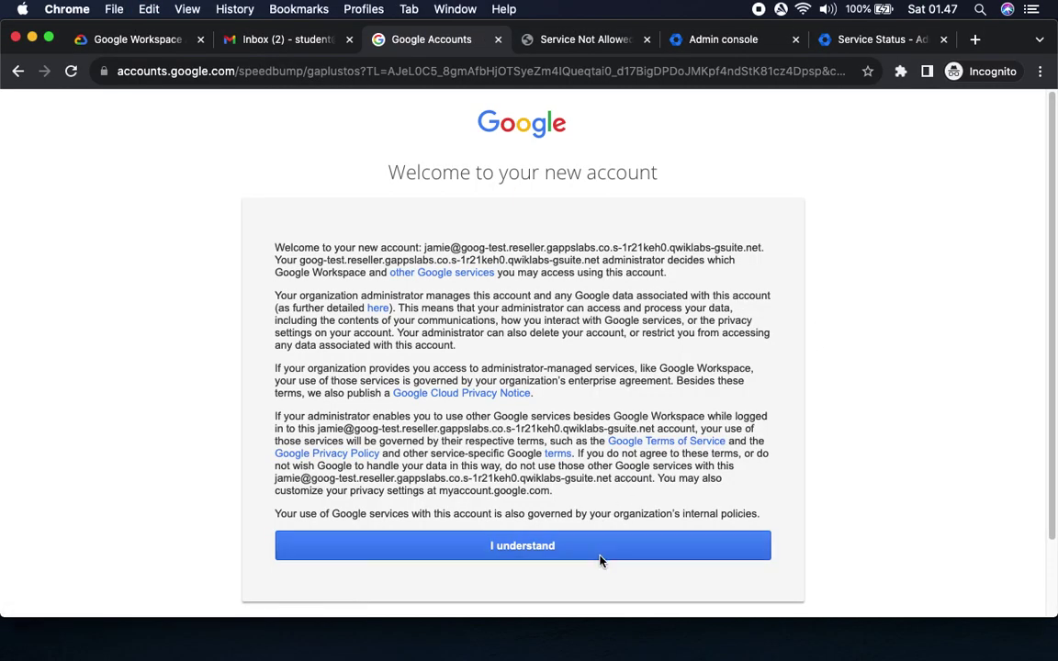
{"action": "left_click", "coordinate": [600, 558]}
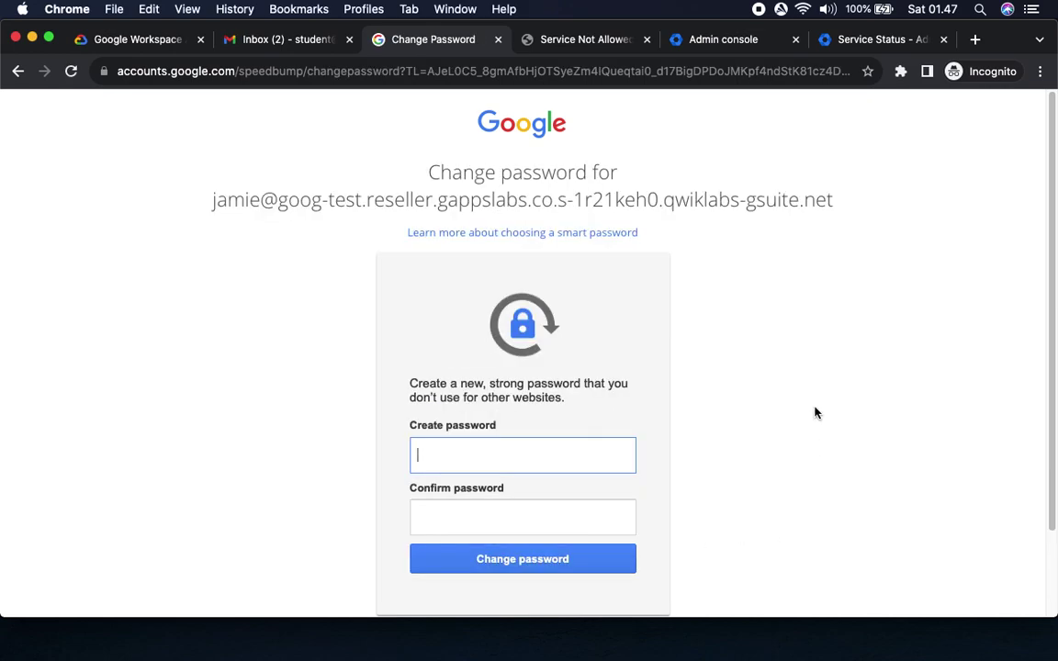
Check the lab's note that Gmail should open for the marketing user.
{"action": "left_click", "coordinate": [150, 49]}
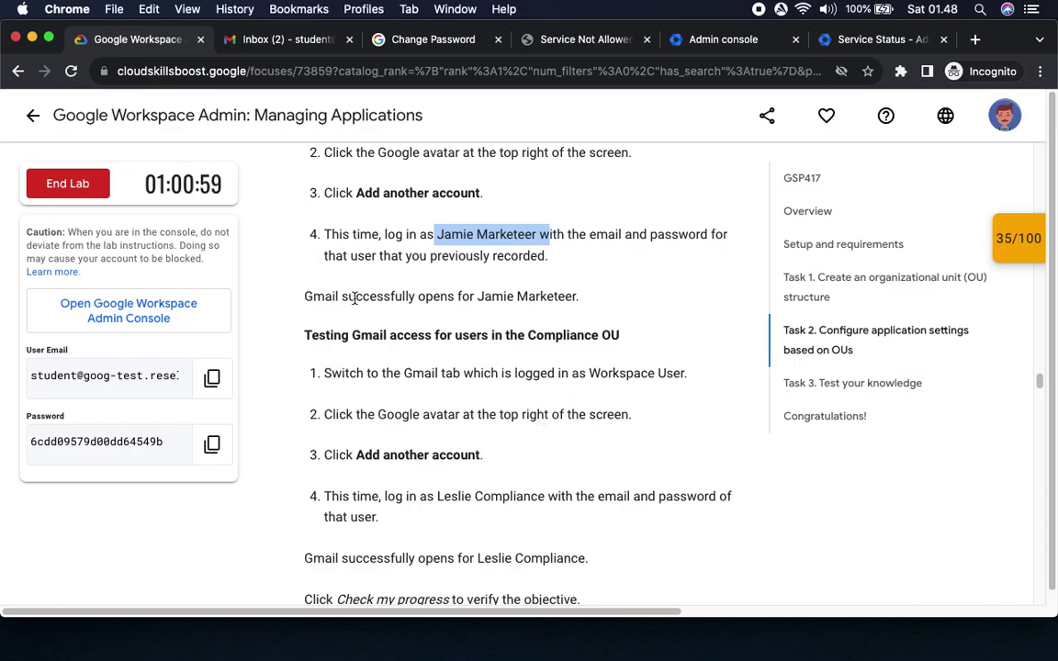
{"action": "left_click_drag", "start_coordinate": [350, 294], "coordinate": [304, 296]}
{"action": "left_click_drag", "start_coordinate": [621, 288], "coordinate": [603, 302]}
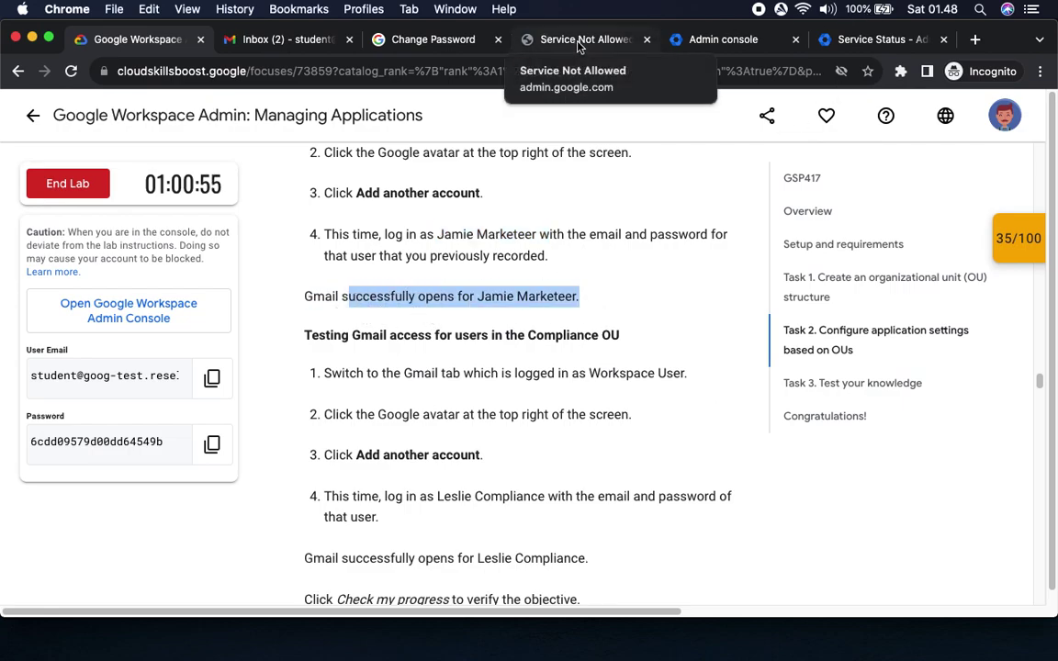
Enter and confirm a new password for the marketing user and save it.
{"action": "left_click", "coordinate": [425, 42]}
{"action": "type", "text": "••"}
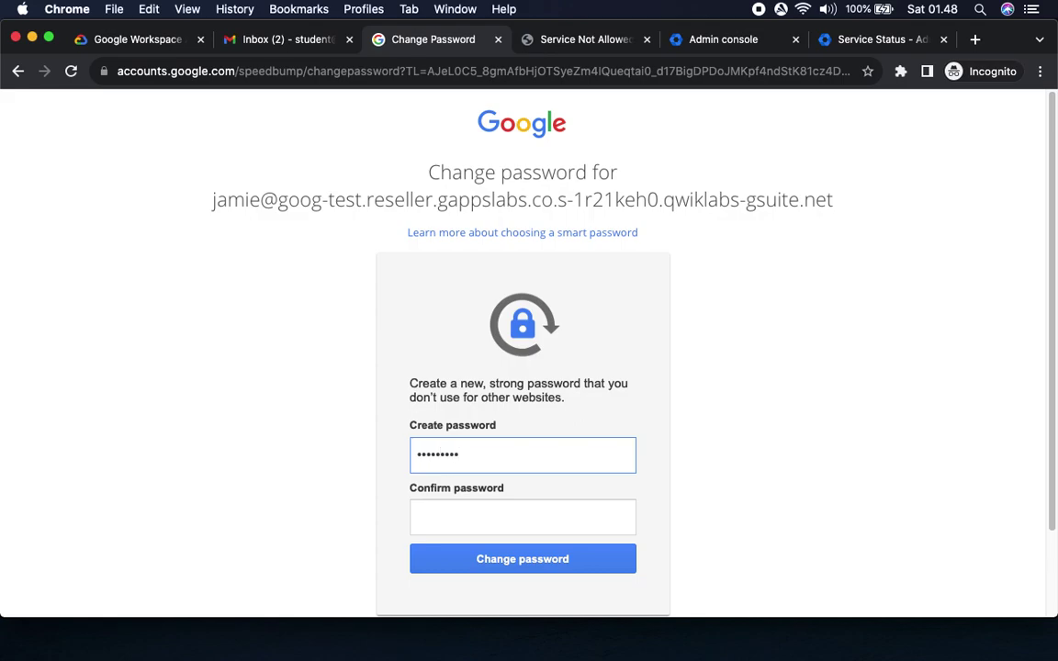
{"action": "type", "text": "•"}
{"action": "key", "text": "Tab"}
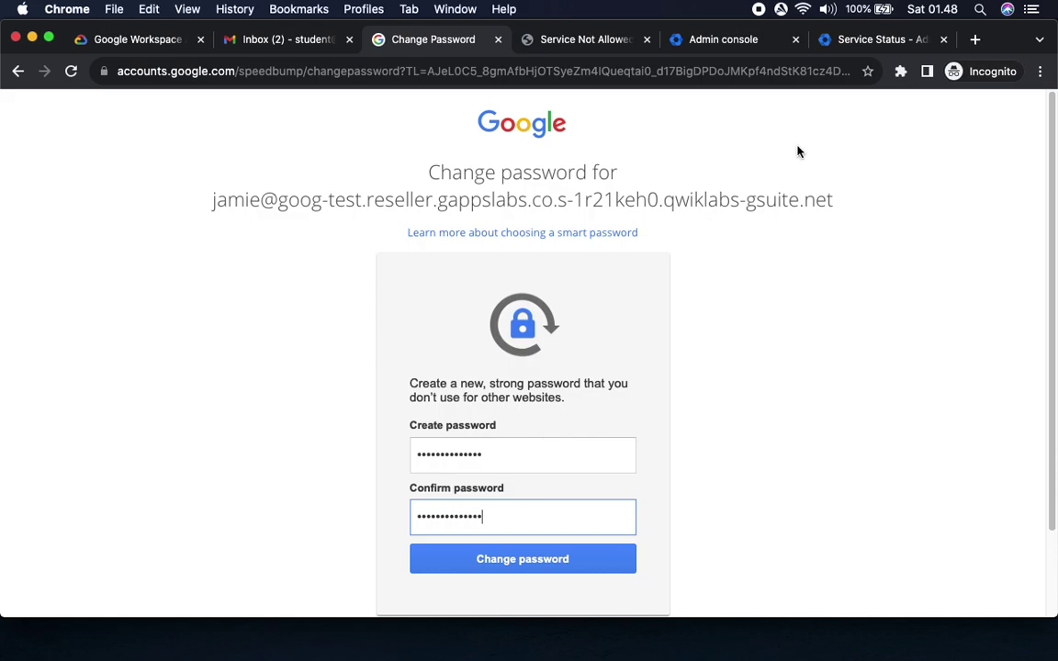
{"action": "left_click", "coordinate": [587, 566]}
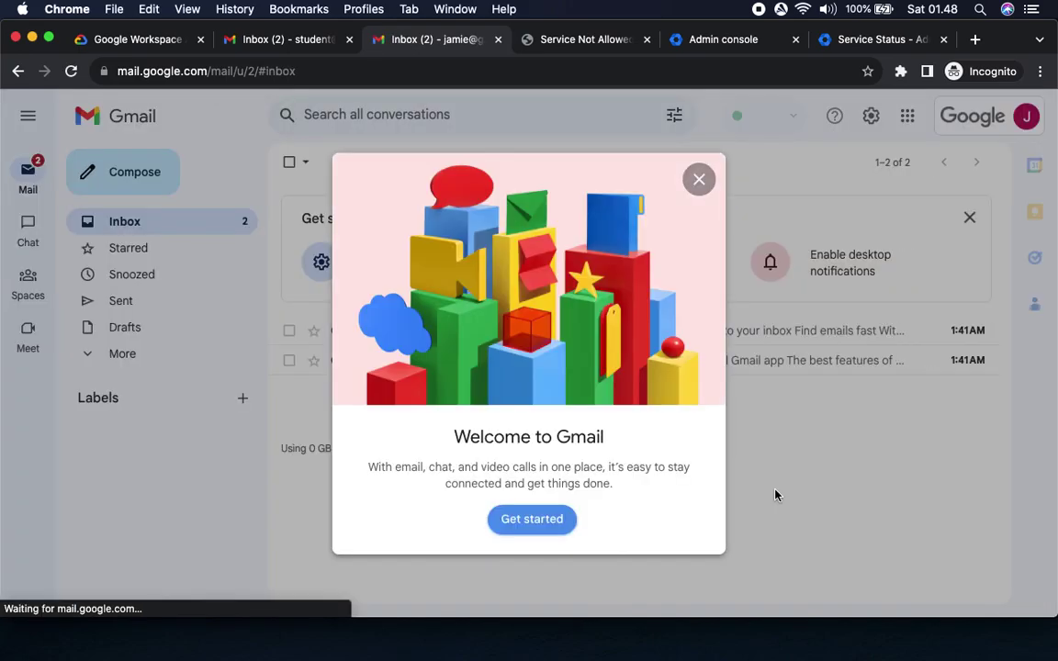
Dismiss the Gmail welcome, check signed-in accounts, and review the lab's Compliance user step.
{"action": "left_click", "coordinate": [699, 179]}
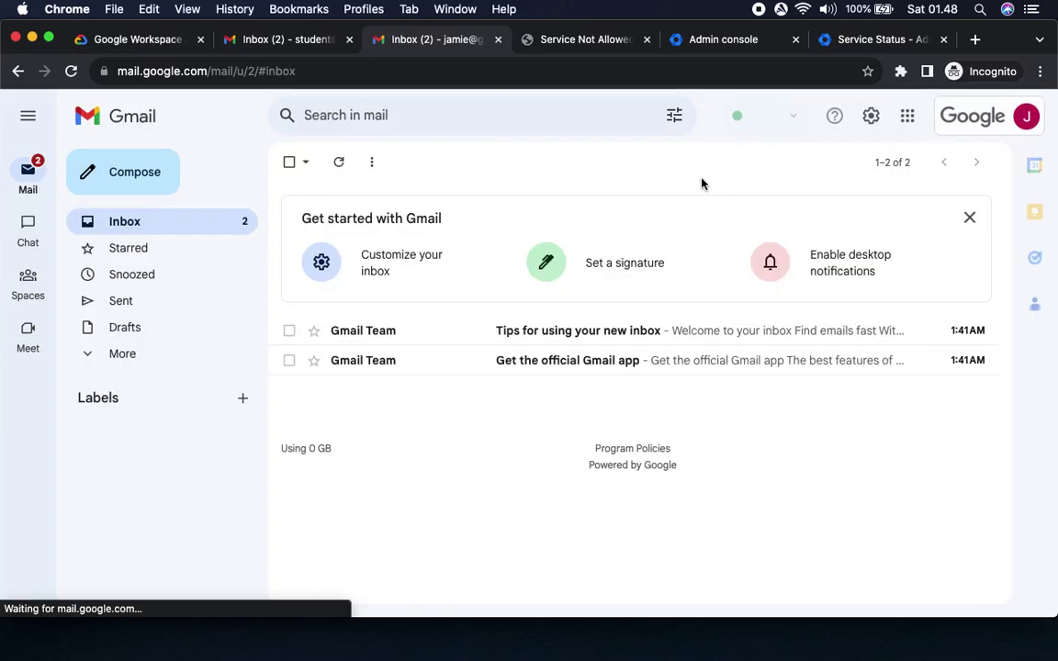
{"action": "left_click", "coordinate": [1026, 115]}
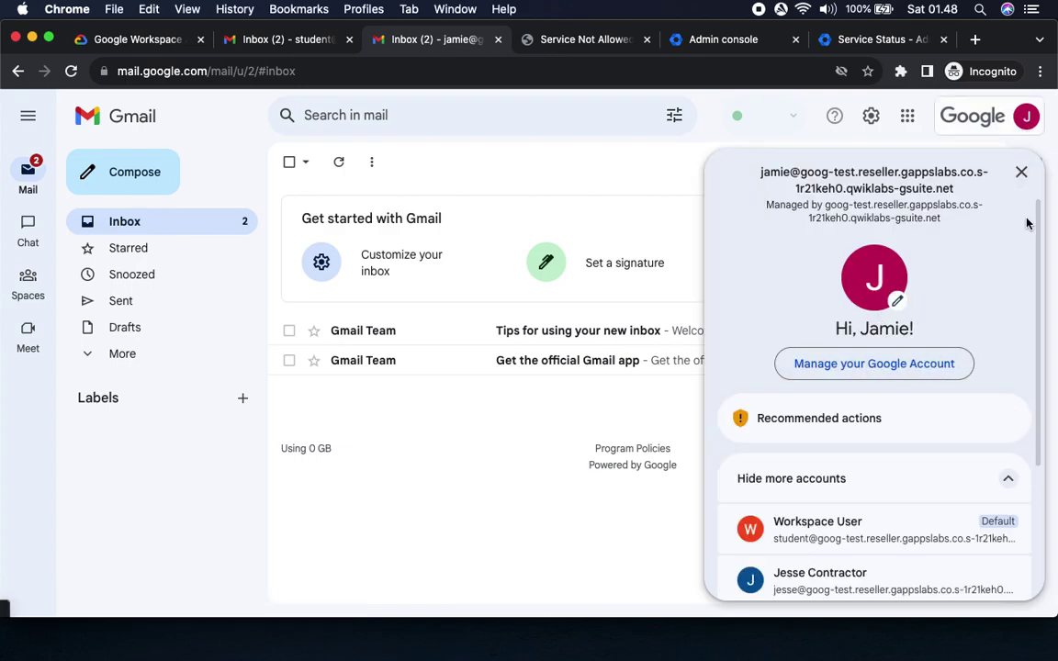
{"action": "left_click", "coordinate": [1020, 172]}
{"action": "left_click", "coordinate": [121, 42]}
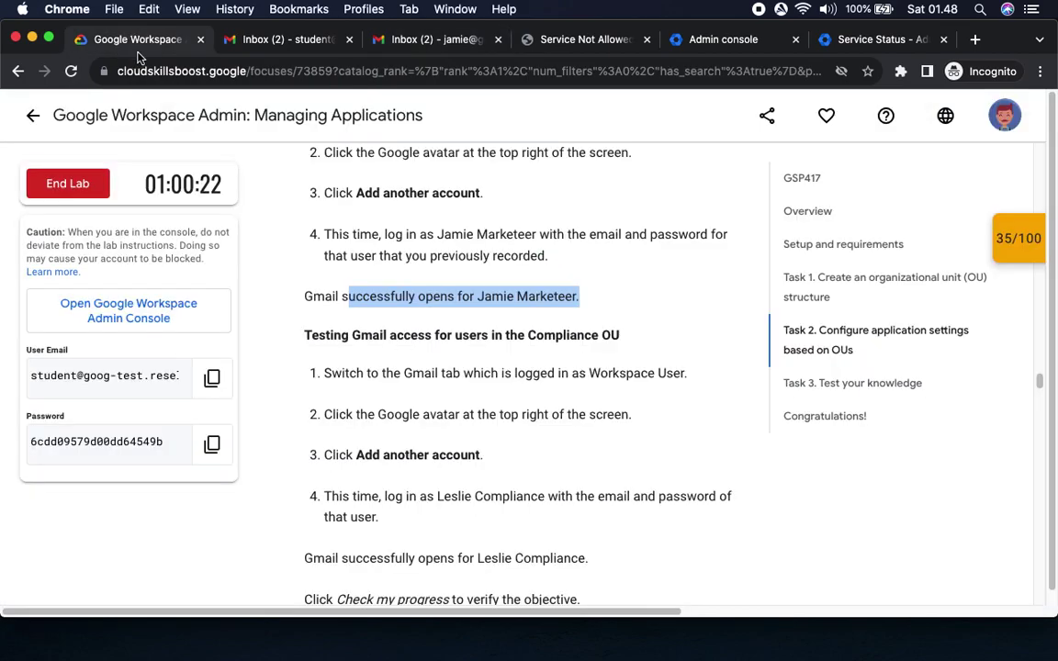
{"action": "scroll", "coordinate": [525, 414], "scroll_direction": "down", "scroll_amount": 4}
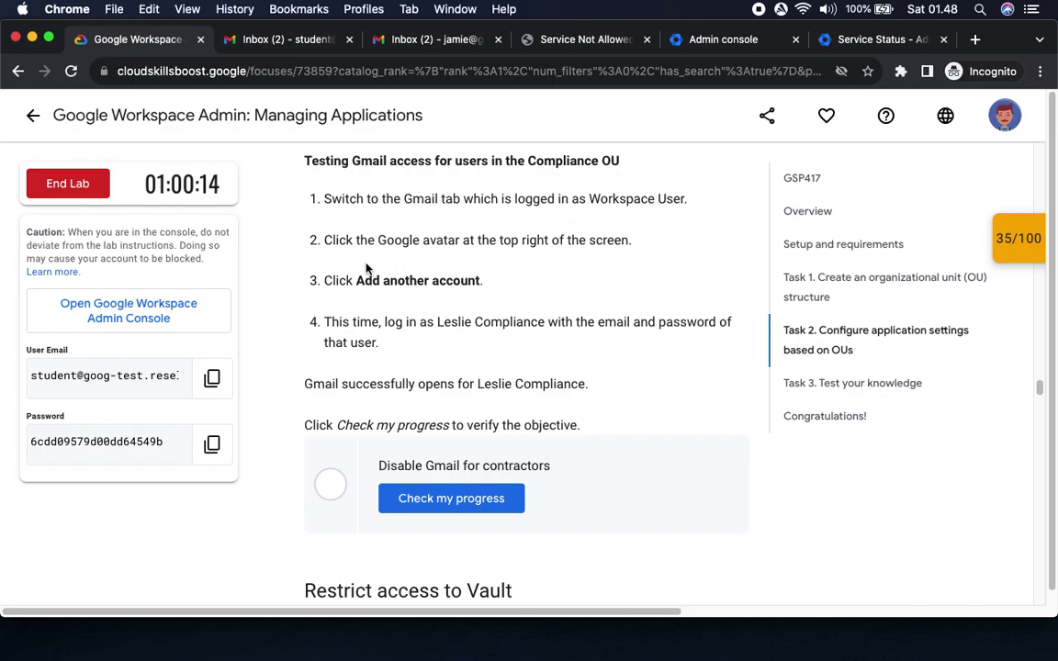
{"action": "left_click_drag", "start_coordinate": [531, 282], "coordinate": [348, 281]}
{"action": "left_click_drag", "start_coordinate": [437, 323], "coordinate": [548, 324]}
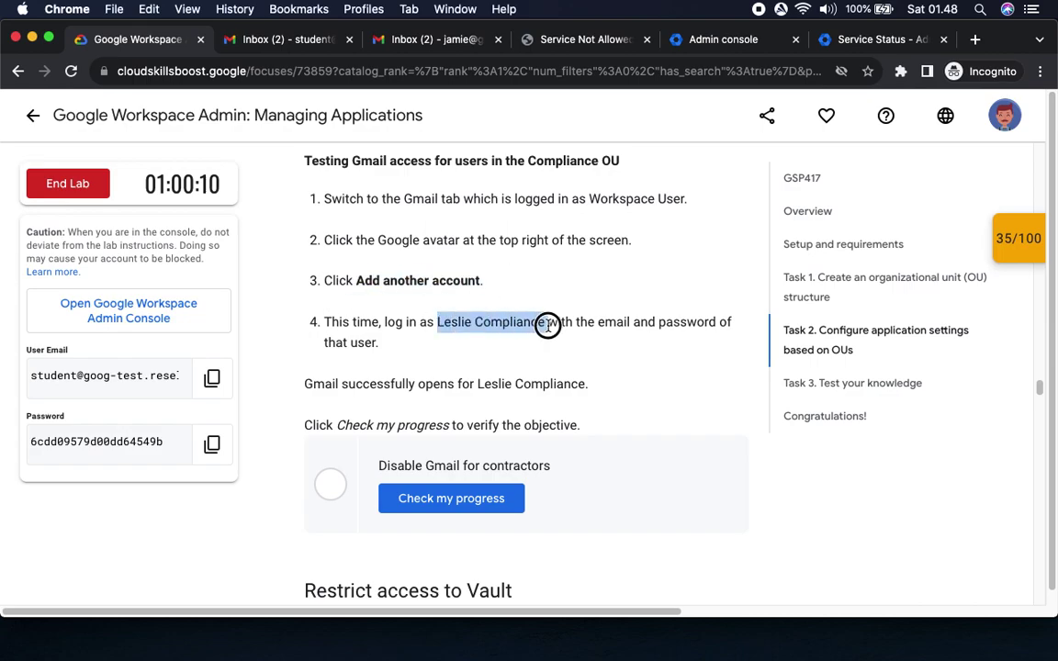
From the marketing user's inbox, choose Add another account in the account panel.
{"action": "left_click", "coordinate": [416, 43]}
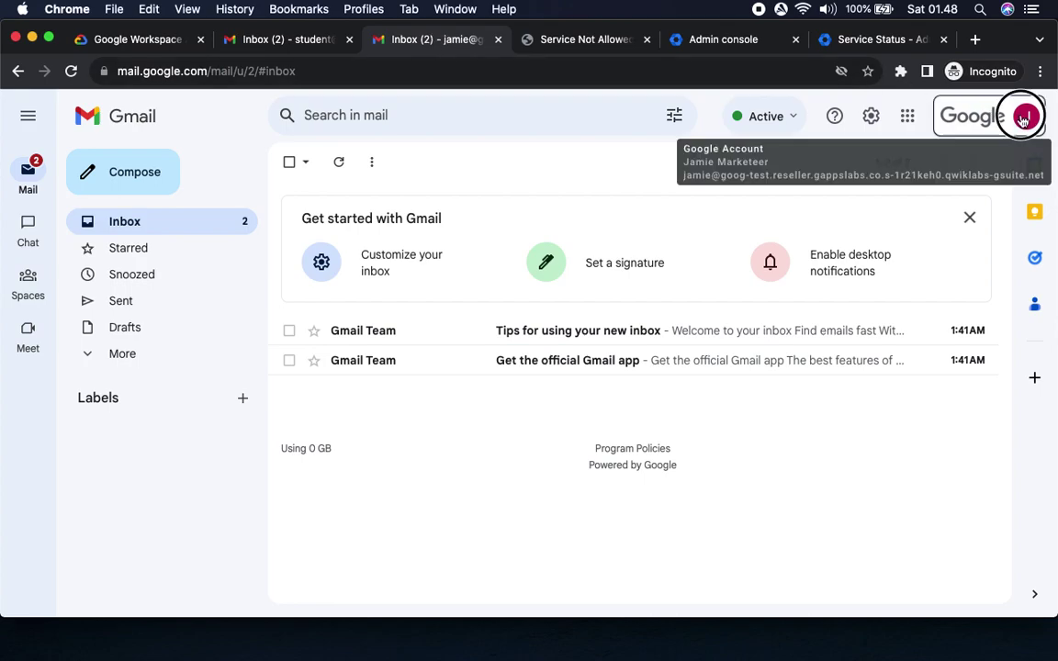
{"action": "left_click", "coordinate": [1025, 116]}
{"action": "scroll", "coordinate": [802, 470], "scroll_direction": "down", "scroll_amount": 3}
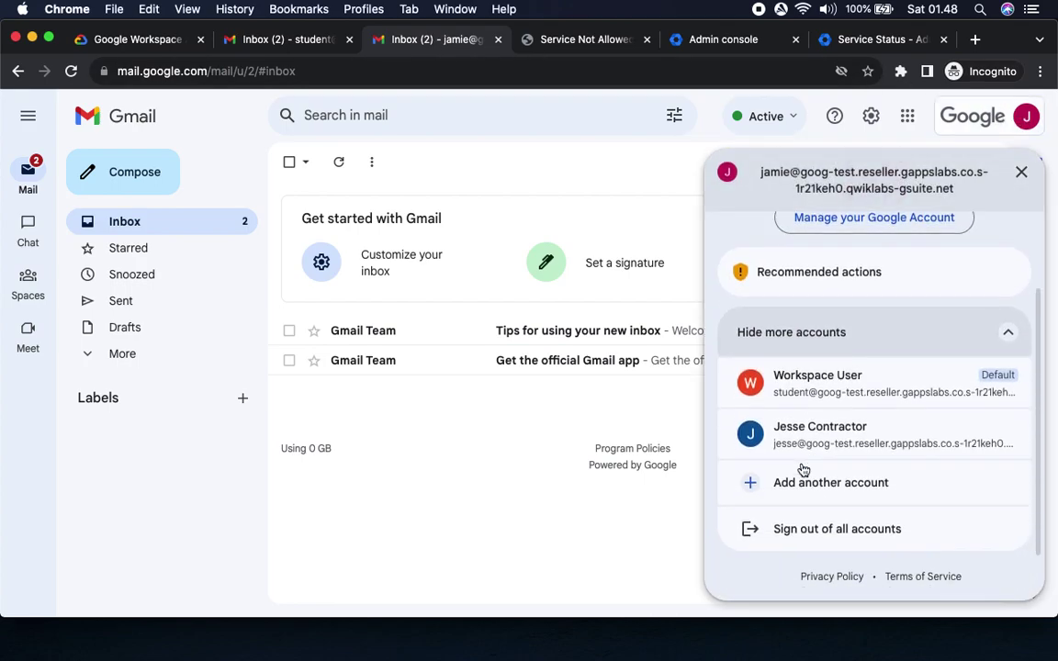
{"action": "left_click", "coordinate": [831, 484]}
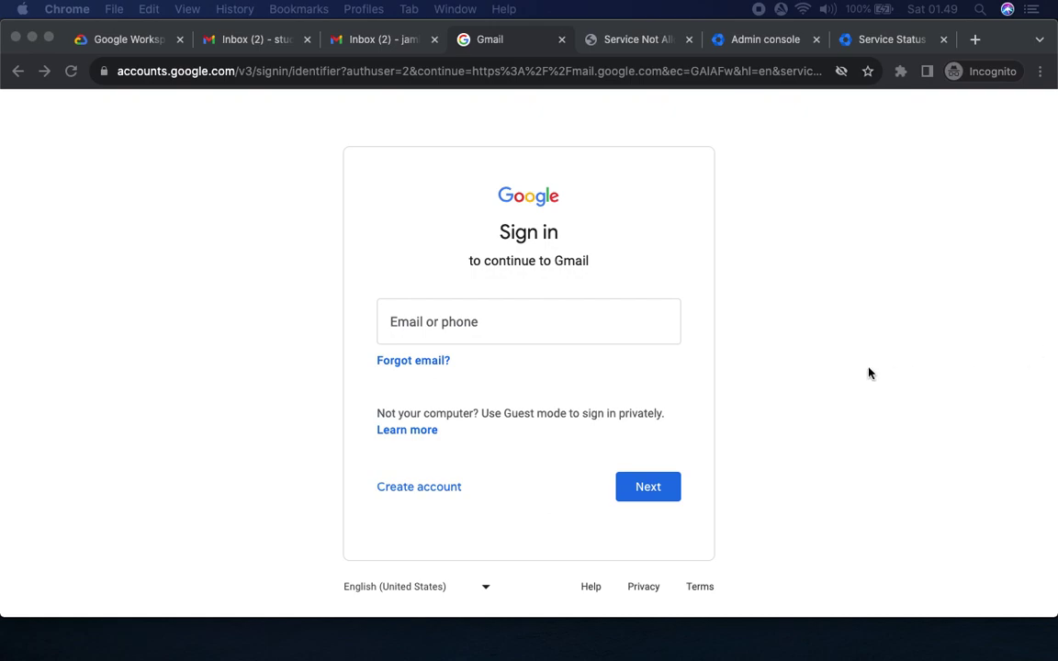
Enter the Compliance user's e-mail address on the sign-in page.
{"action": "left_click", "coordinate": [838, 335]}
{"action": "key", "text": "super+v"}
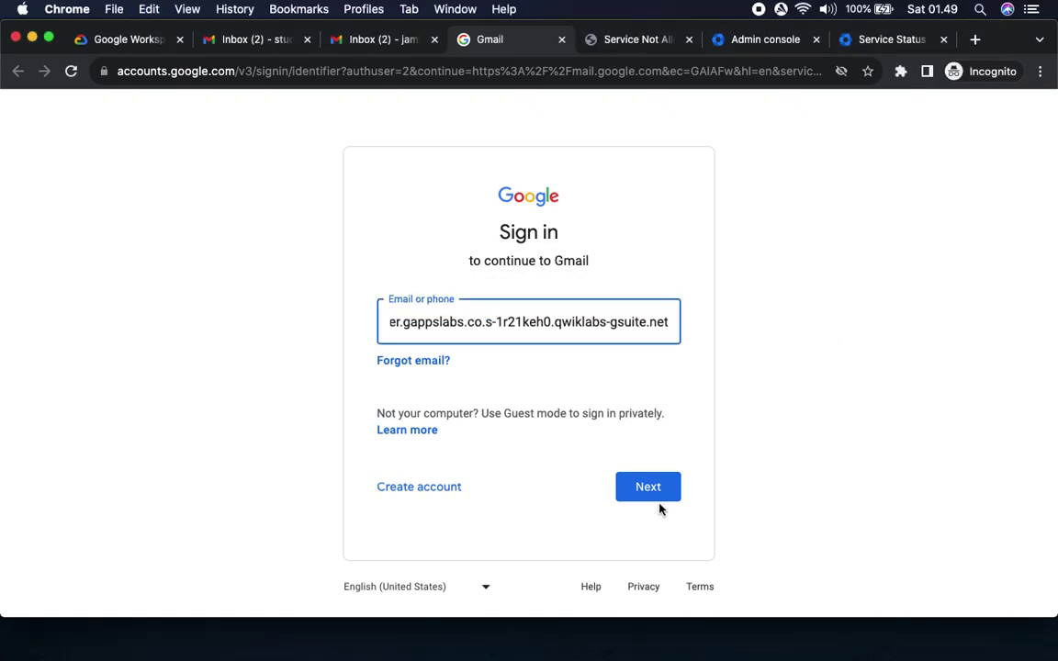
{"action": "key", "text": "super+Left"}
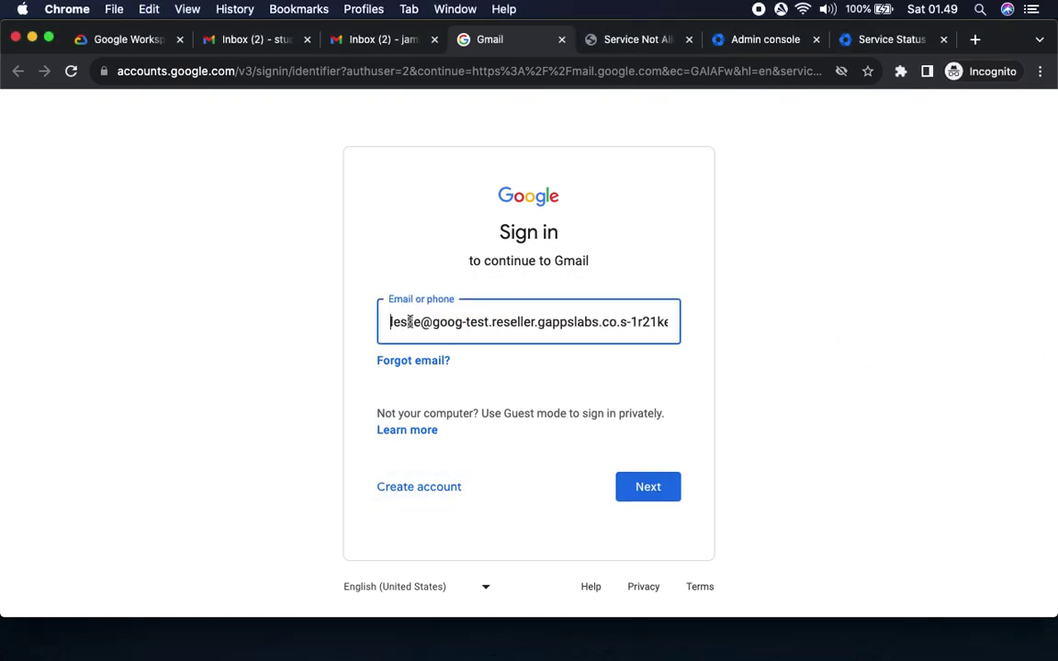
{"action": "left_click", "coordinate": [647, 491]}
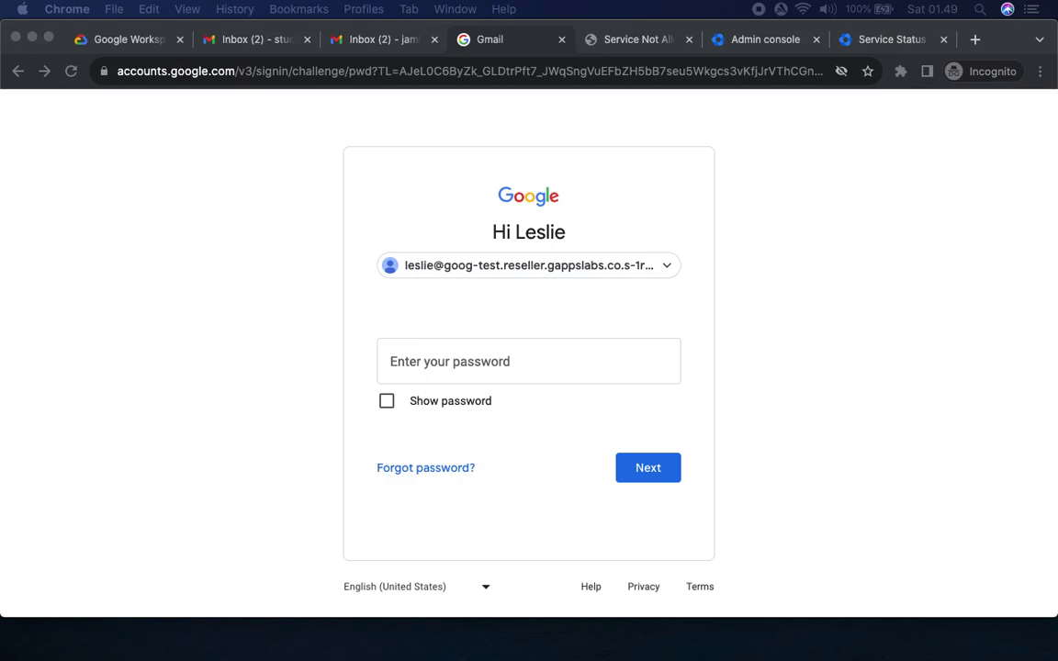
Sign in with the Compliance password, accept the terms, and set a new password.
{"action": "left_click", "coordinate": [814, 415]}
{"action": "key", "text": "super+v"}
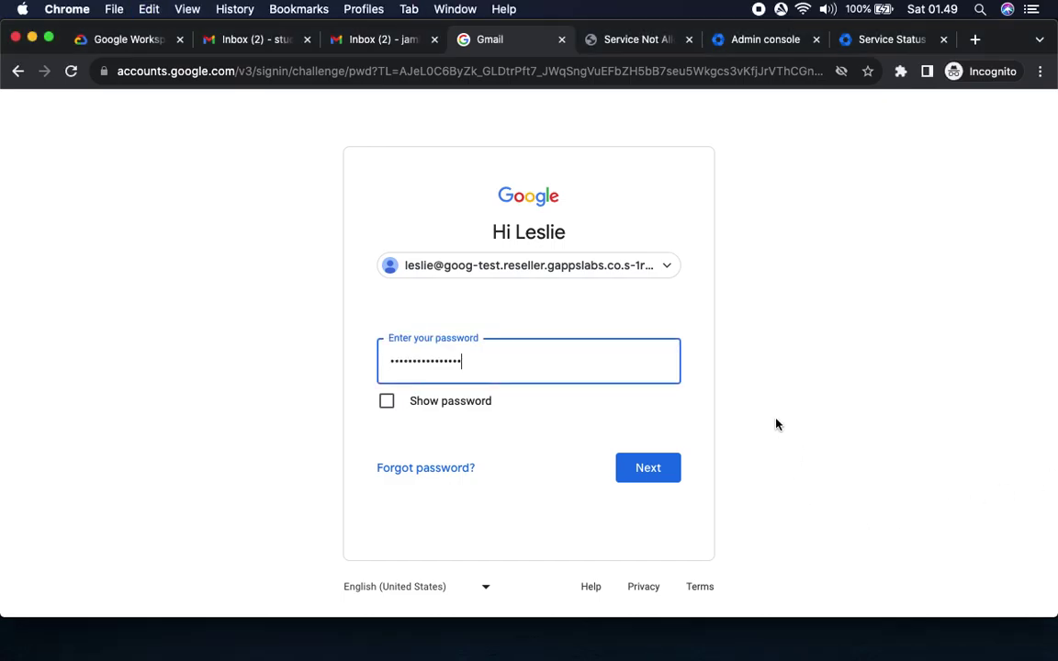
{"action": "left_click", "coordinate": [664, 471]}
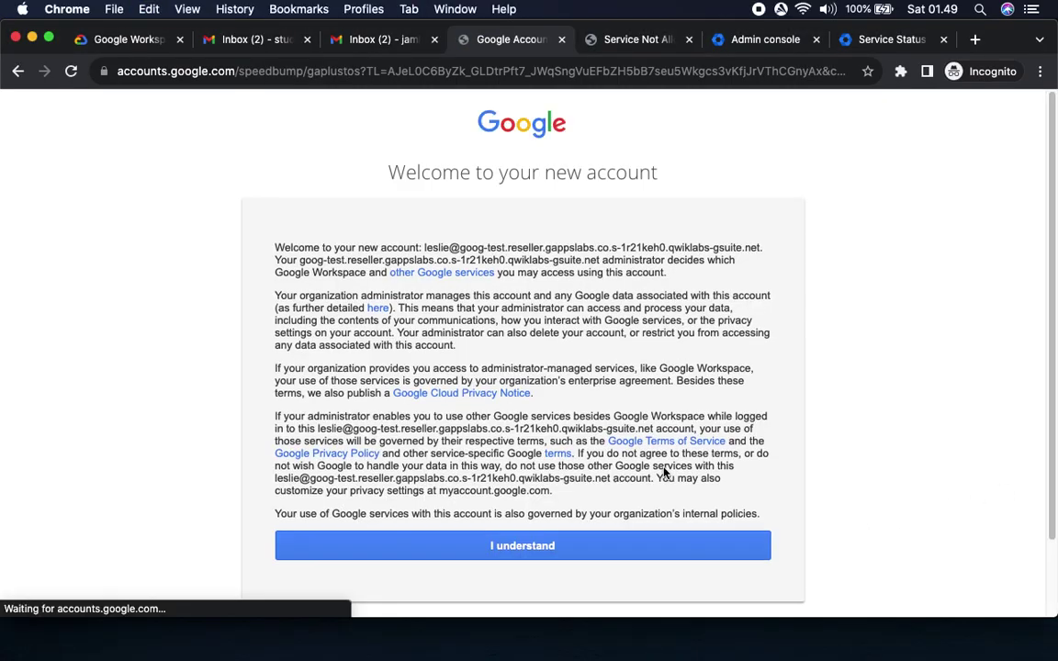
{"action": "left_click", "coordinate": [590, 544]}
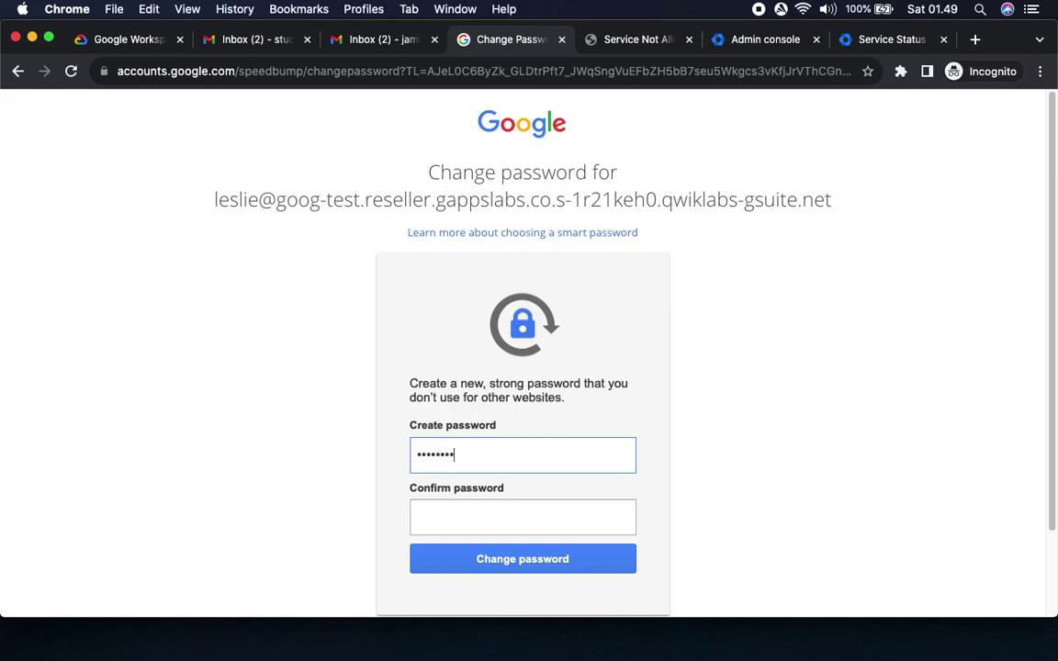
{"action": "left_click", "coordinate": [523, 517]}
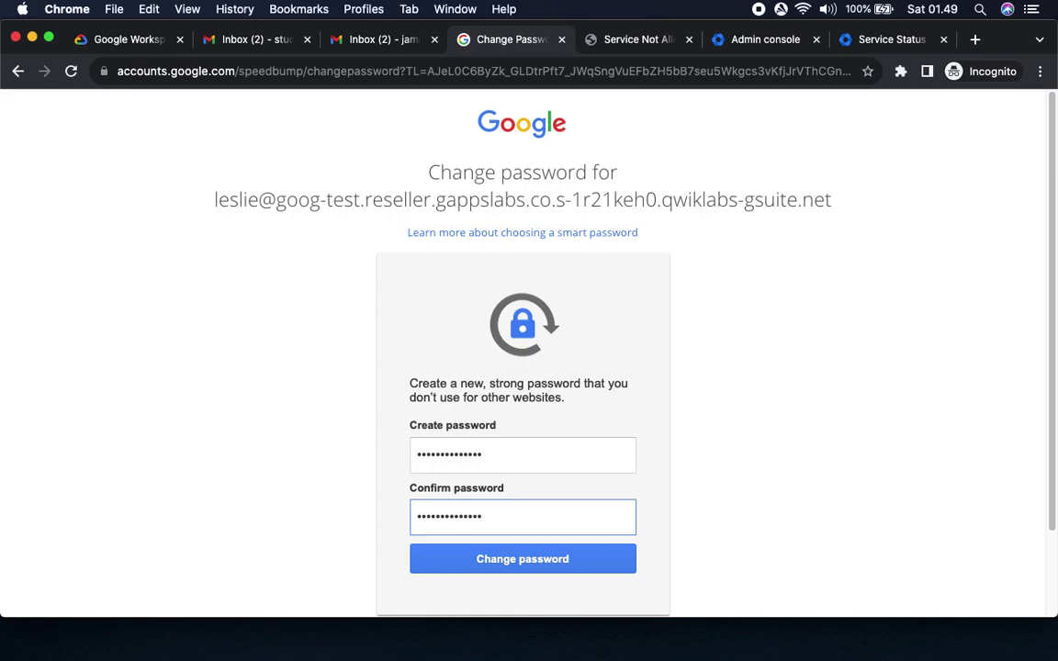
{"action": "left_click", "coordinate": [599, 568]}
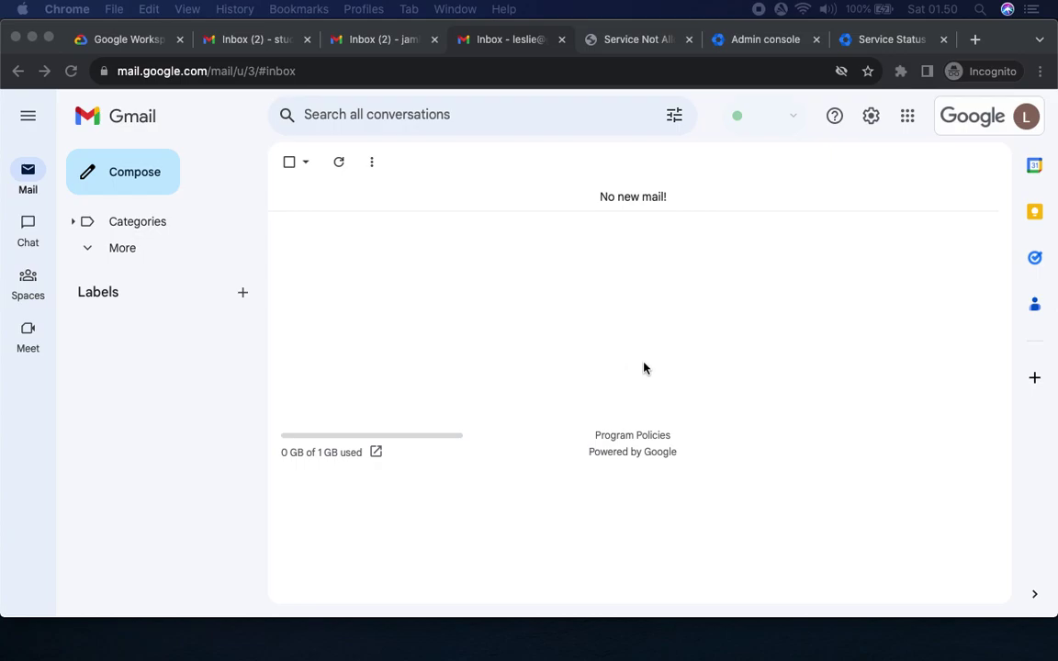
Confirm the Compliance user's empty 'No new mail!' inbox, then return to the lab.
{"action": "left_click", "coordinate": [602, 196]}
{"action": "triple_click", "coordinate": [616, 194]}
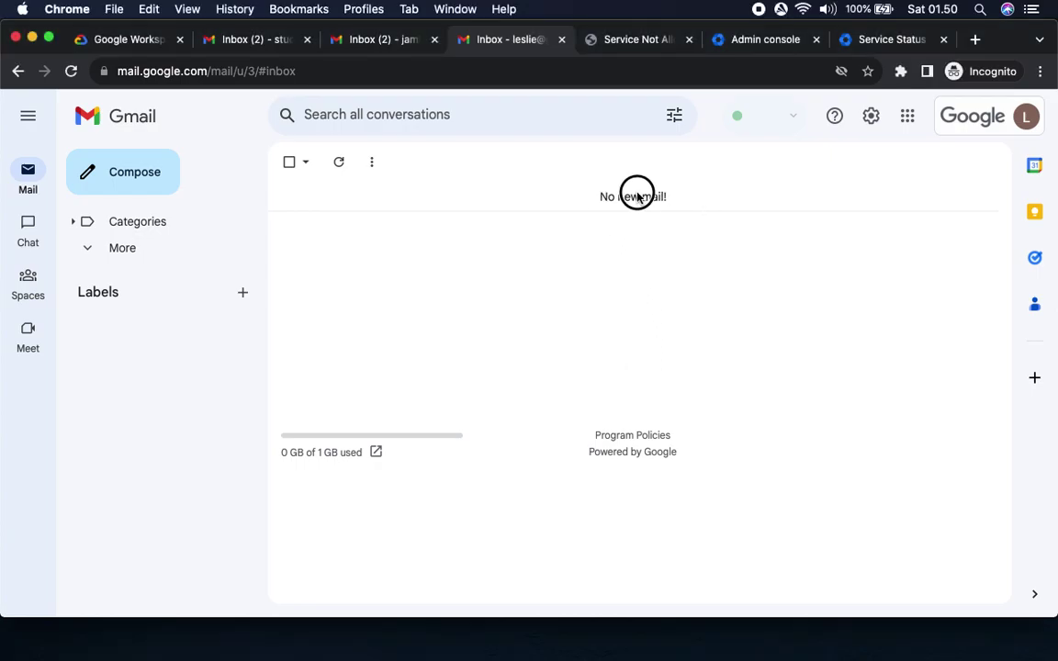
{"action": "left_click", "coordinate": [939, 114]}
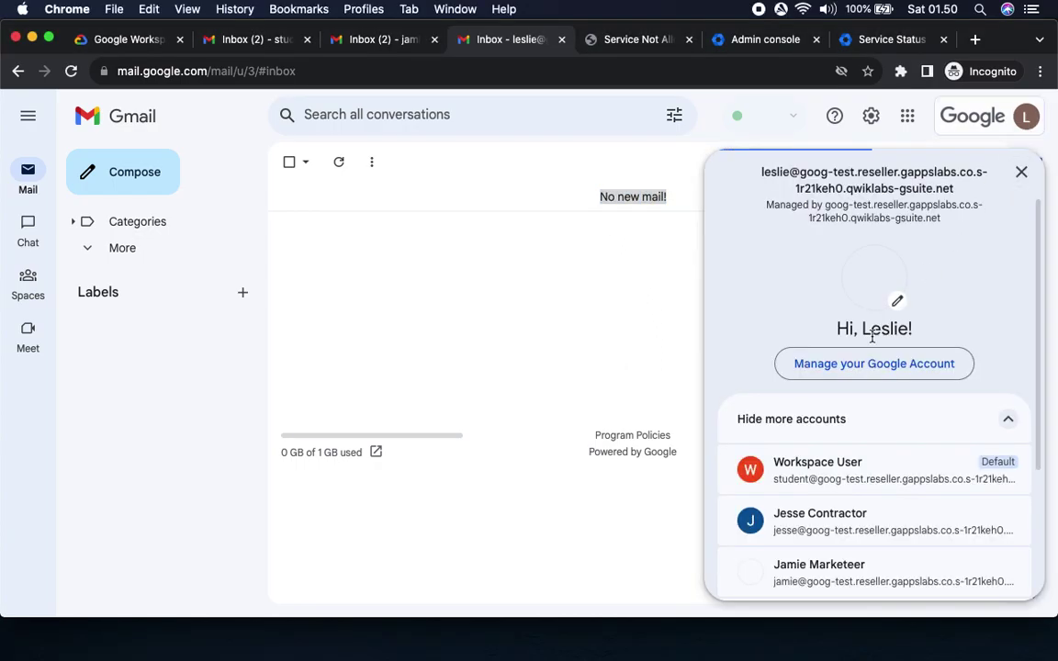
{"action": "left_click", "coordinate": [119, 39]}
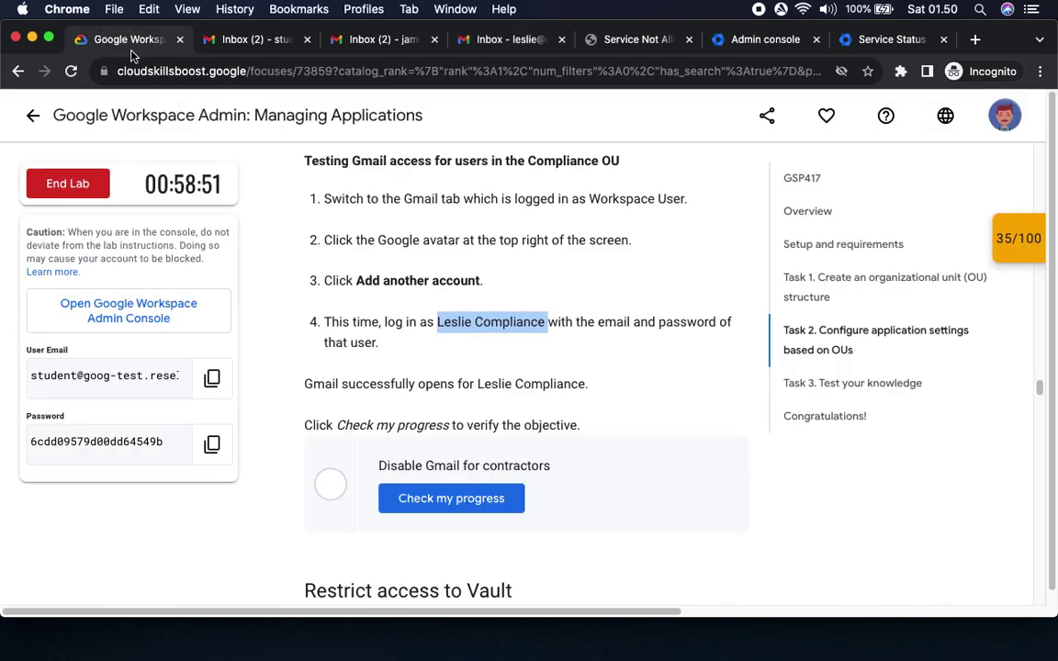
Have the lab verify the Disable Gmail for Contractors checkpoint, scoring 35/35.
{"action": "left_click_drag", "start_coordinate": [427, 384], "coordinate": [607, 399]}
{"action": "left_click", "coordinate": [461, 501]}
{"action": "scroll", "coordinate": [669, 418], "scroll_direction": "down", "scroll_amount": 5}
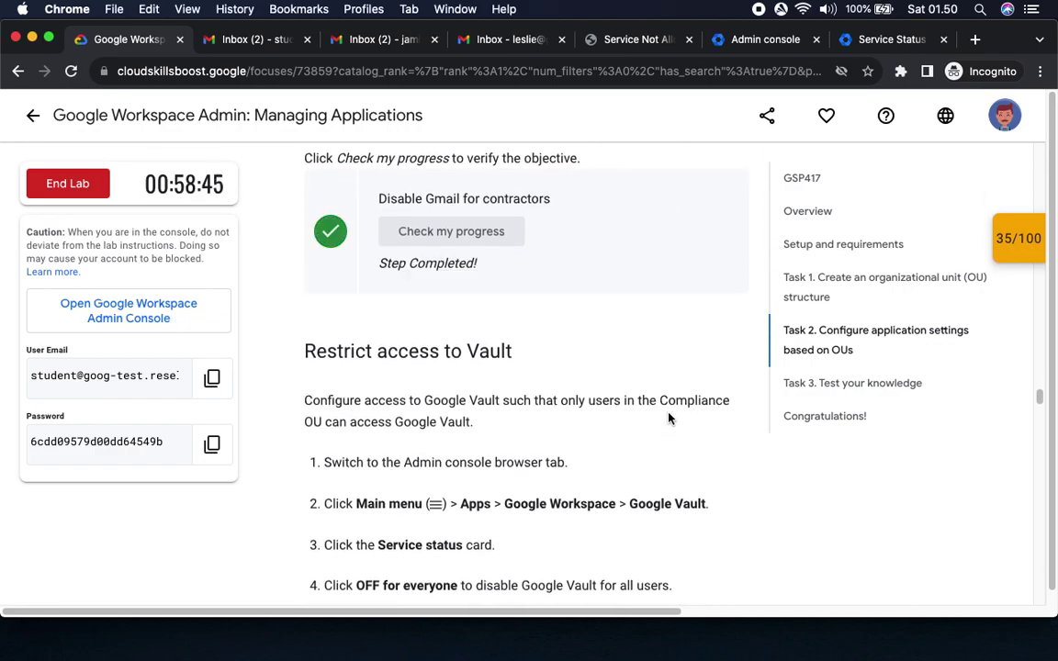
{"action": "left_click", "coordinate": [1015, 238]}
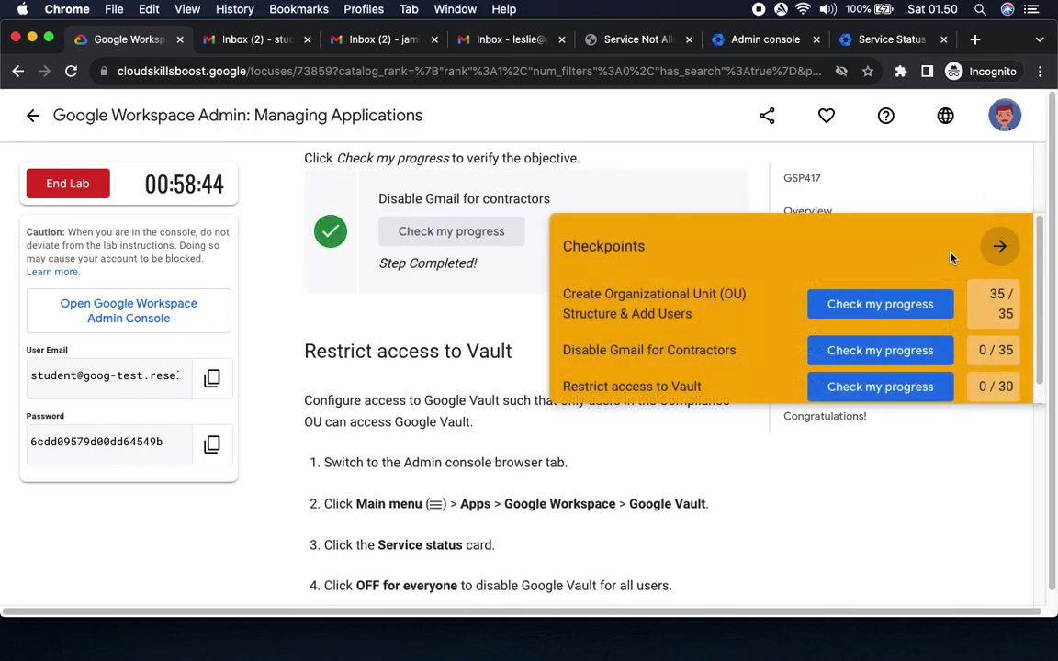
{"action": "left_click", "coordinate": [907, 353]}
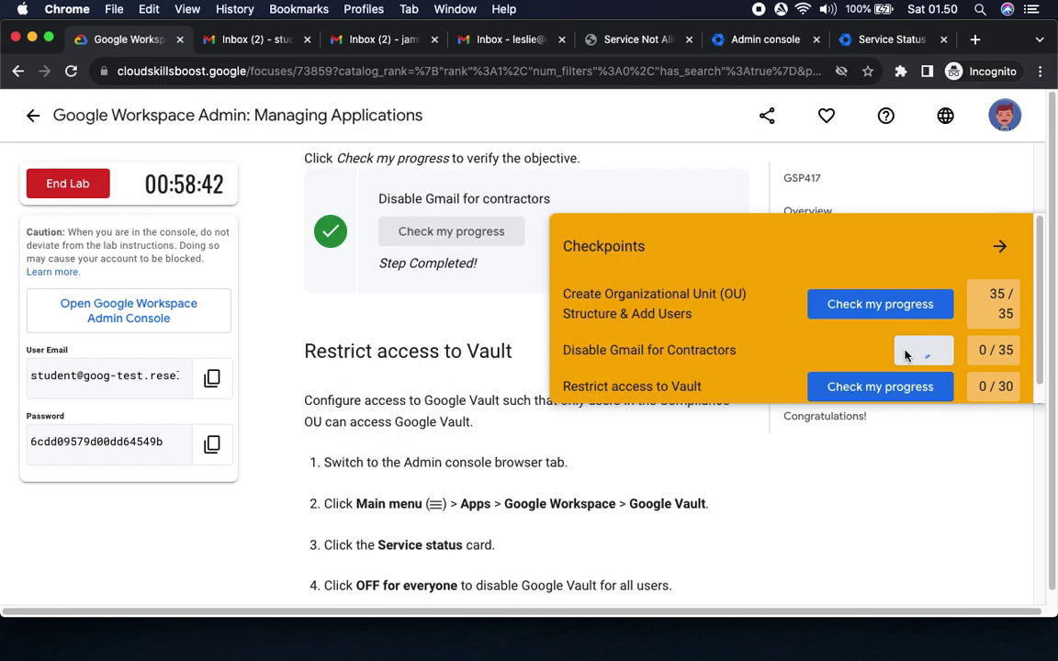
{"action": "left_click", "coordinate": [999, 247]}
Read the lab's path to the Google Vault settings, then switch to the admin's Gmail inbox.
{"action": "scroll", "coordinate": [659, 402], "scroll_direction": "down", "scroll_amount": 3}
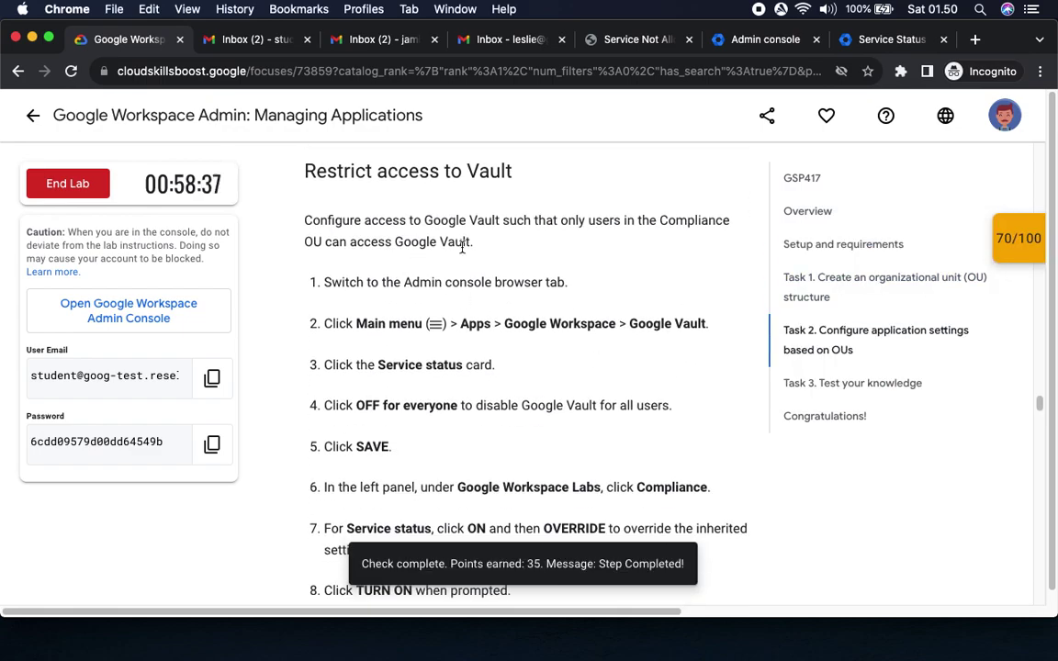
{"action": "left_click_drag", "start_coordinate": [367, 282], "coordinate": [567, 284]}
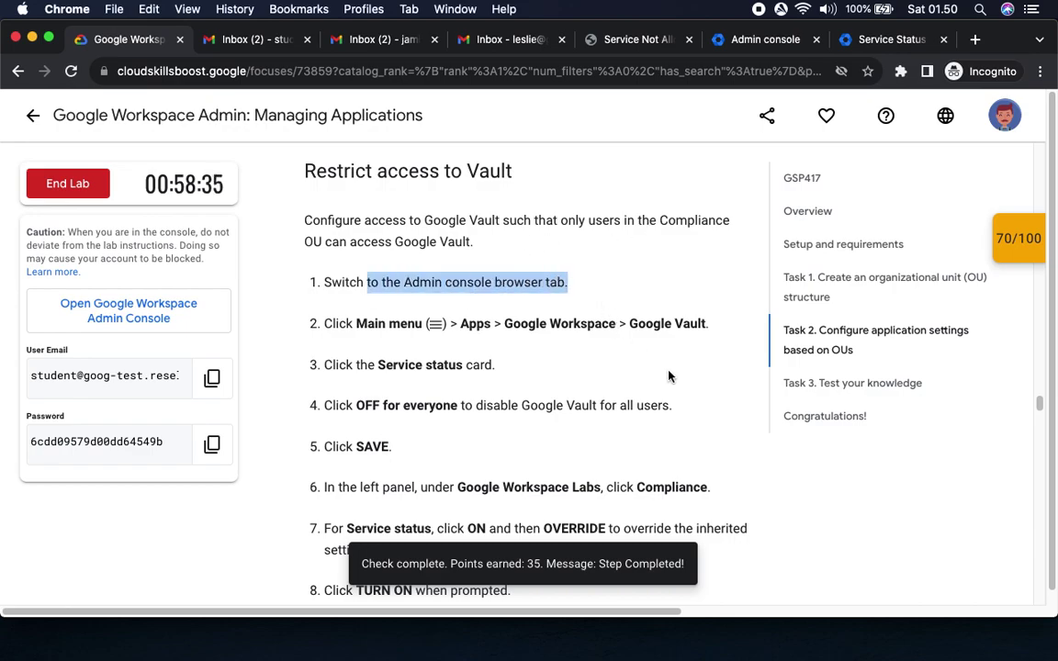
{"action": "scroll", "coordinate": [668, 375], "scroll_direction": "down", "scroll_amount": 2}
{"action": "scroll", "coordinate": [670, 376], "scroll_direction": "down", "scroll_amount": 1}
{"action": "left_click_drag", "start_coordinate": [461, 204], "coordinate": [708, 213]}
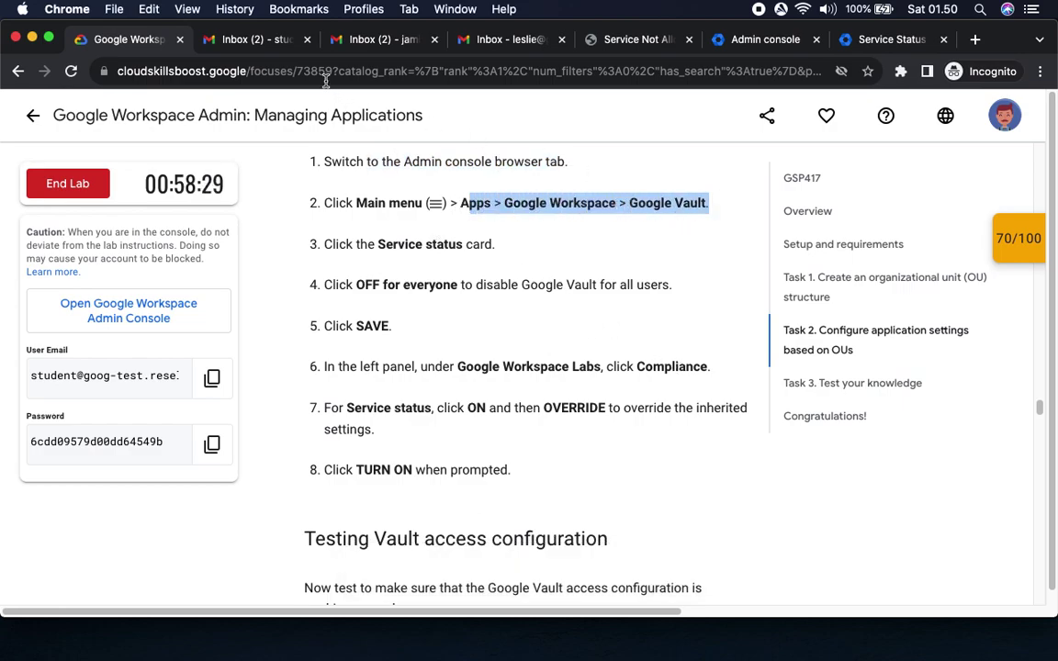
{"action": "left_click", "coordinate": [239, 40]}
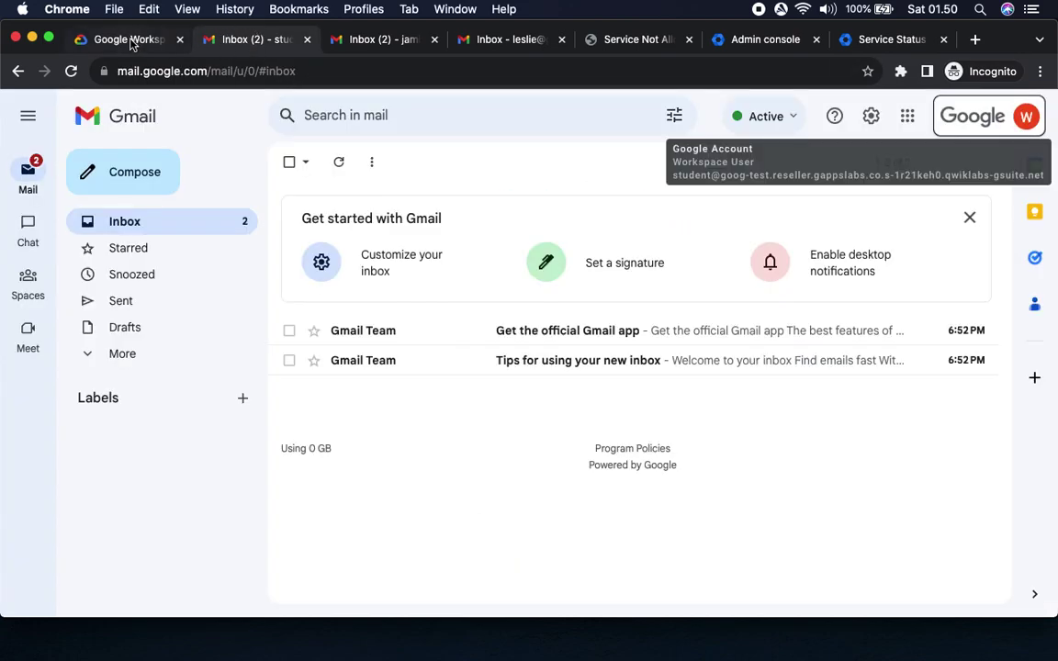
Look over the open test-user Gmail tabs and go to the Admin console home page.
{"action": "left_click", "coordinate": [131, 41]}
{"action": "left_click", "coordinate": [254, 43]}
{"action": "left_click", "coordinate": [19, 72]}
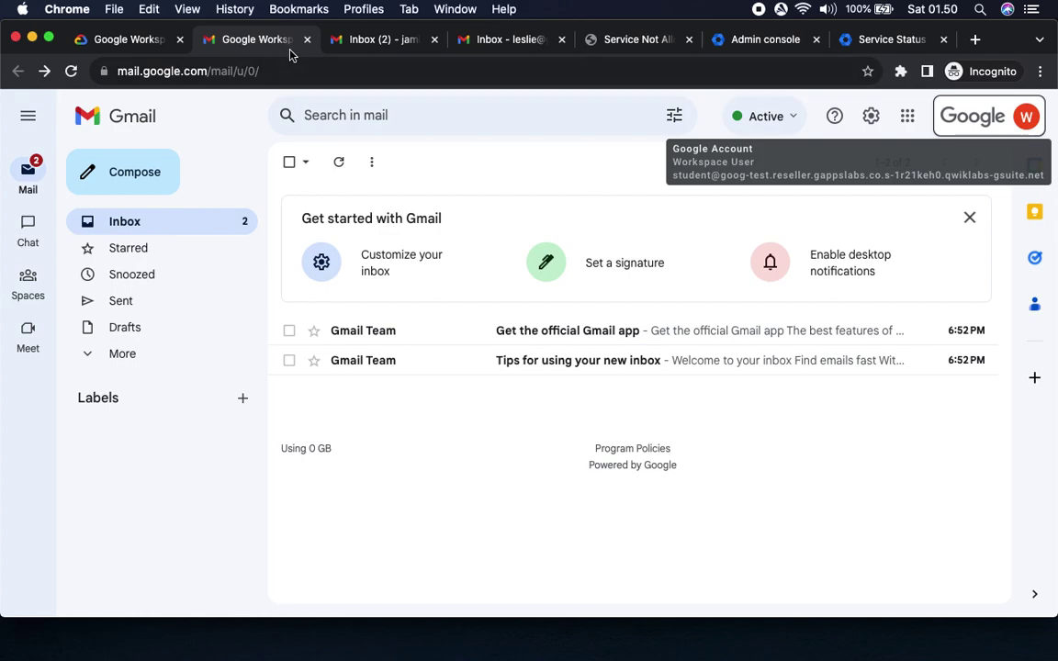
{"action": "left_click", "coordinate": [372, 44]}
{"action": "left_click", "coordinate": [514, 39]}
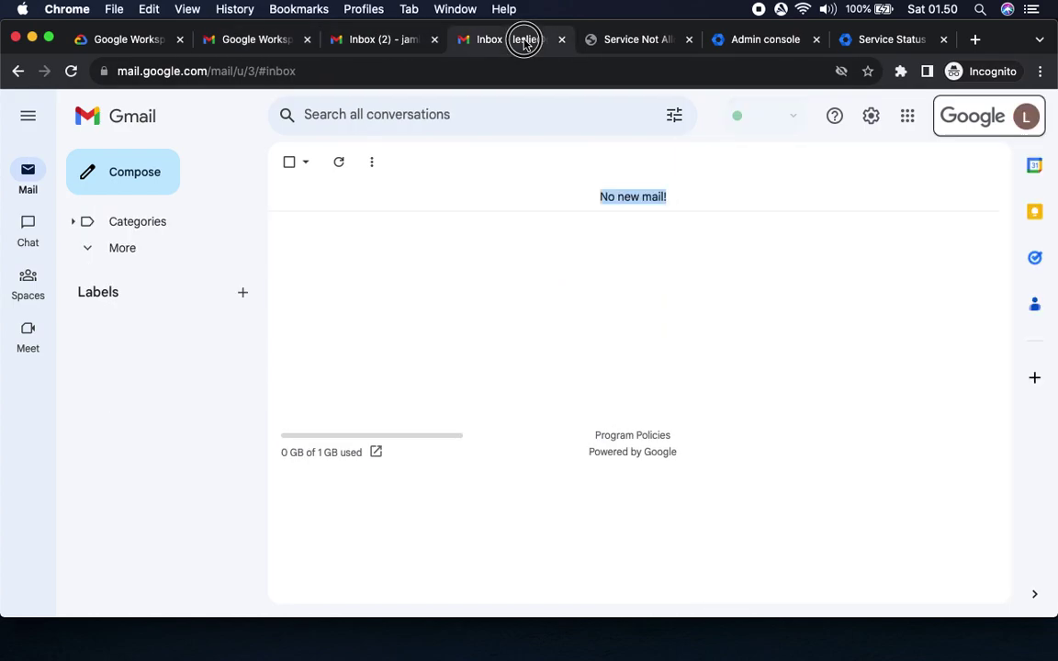
{"action": "left_click", "coordinate": [634, 39]}
{"action": "left_click", "coordinate": [764, 41]}
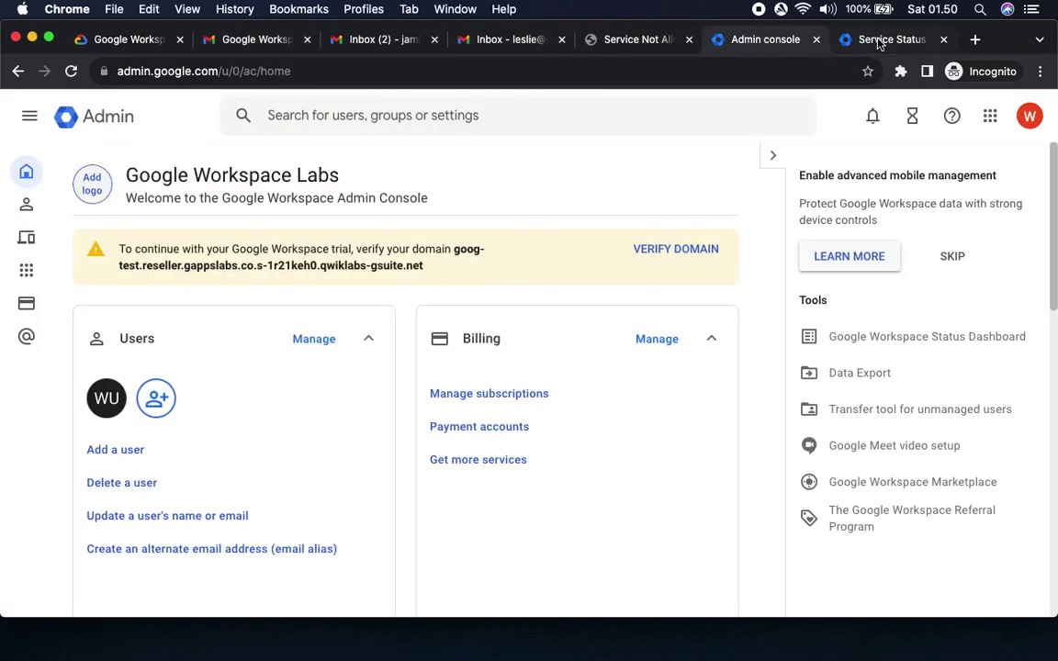
{"action": "left_click", "coordinate": [237, 41]}
{"action": "left_click", "coordinate": [764, 39]}
Navigate Main menu > Apps > Google Workspace and select Google Vault.
{"action": "left_click", "coordinate": [29, 115]}
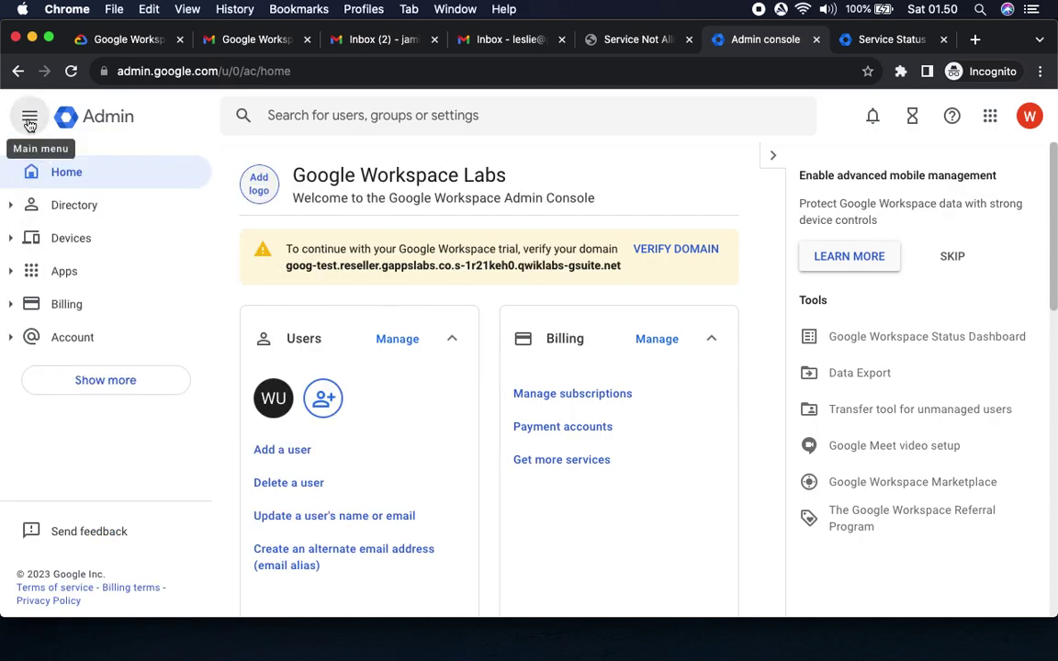
{"action": "left_click", "coordinate": [57, 275]}
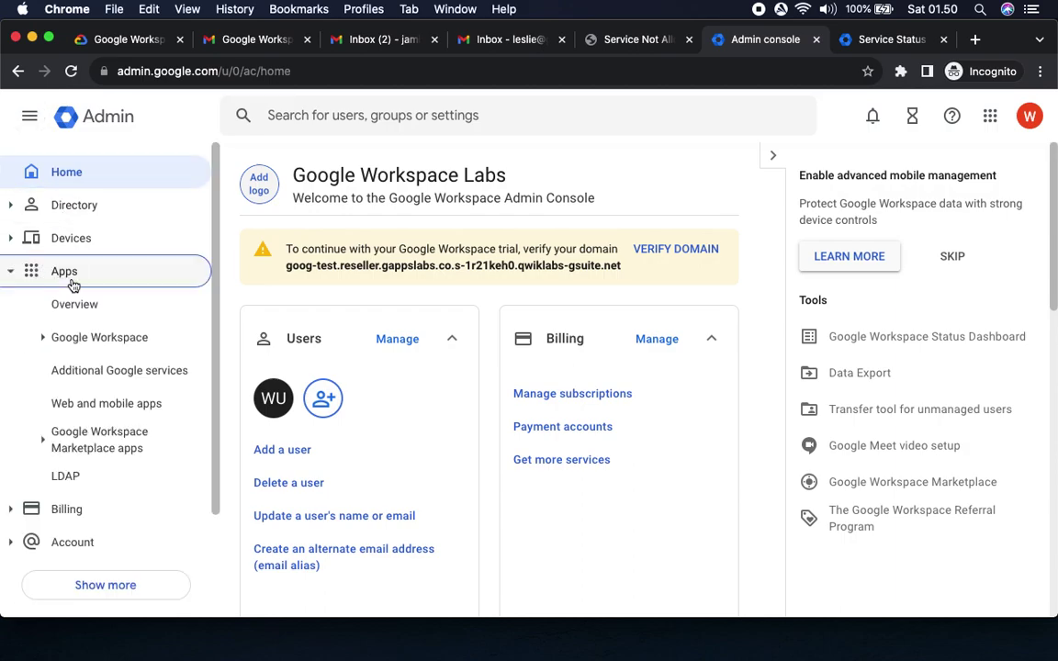
{"action": "left_click", "coordinate": [82, 337]}
{"action": "left_click", "coordinate": [83, 337]}
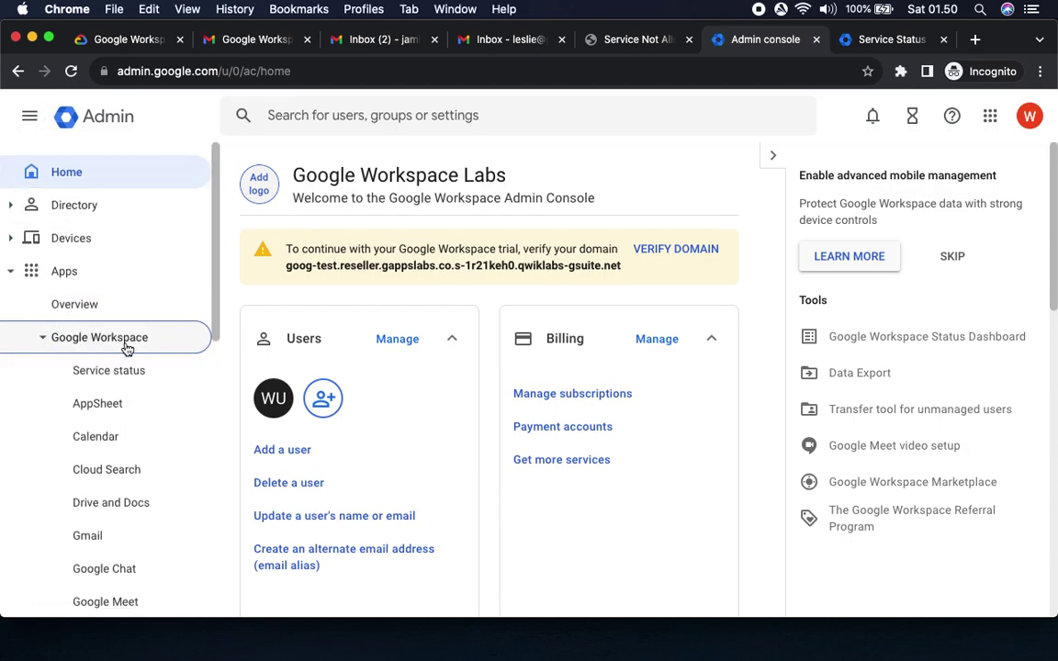
{"action": "scroll", "coordinate": [129, 349], "scroll_direction": "down", "scroll_amount": 3}
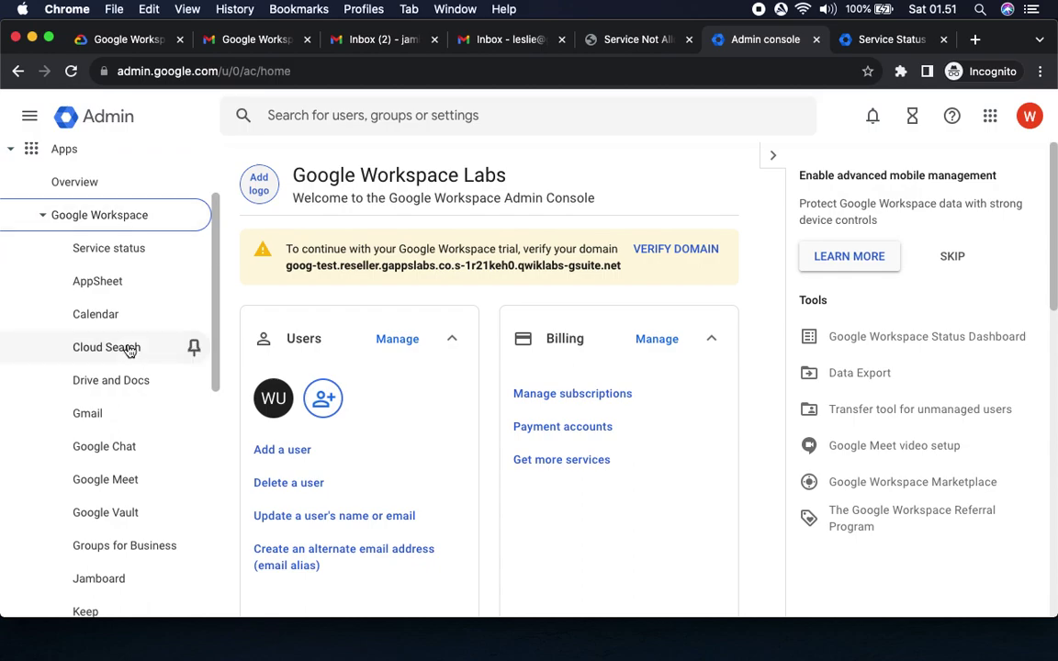
{"action": "left_click", "coordinate": [108, 515]}
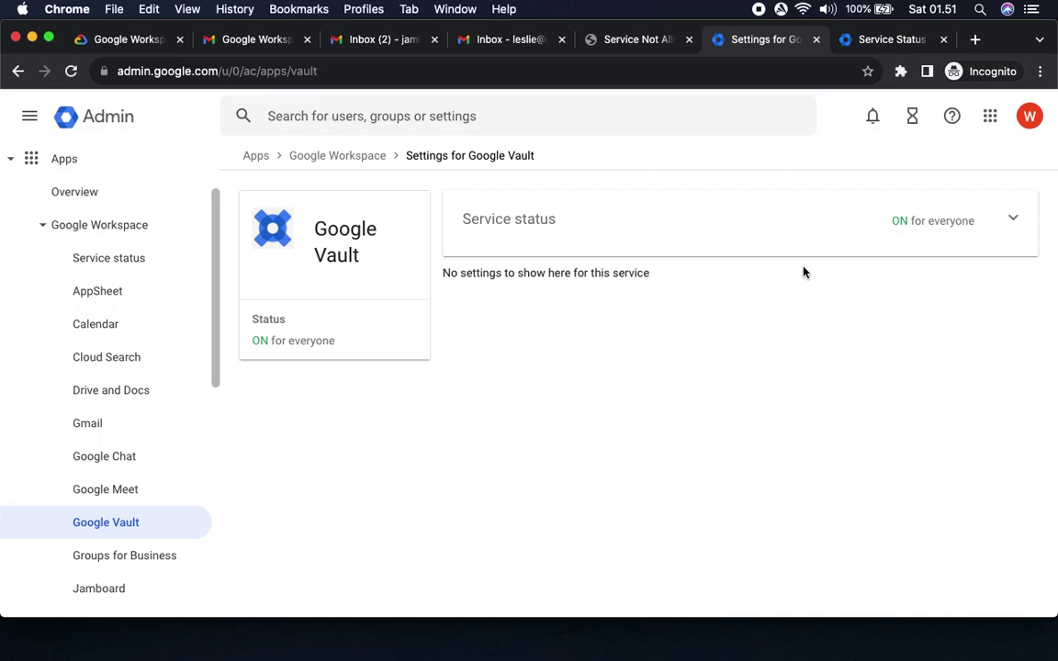
Open Google Vault's Service status settings and close the leftover Gmail service status tab.
{"action": "left_click", "coordinate": [128, 41]}
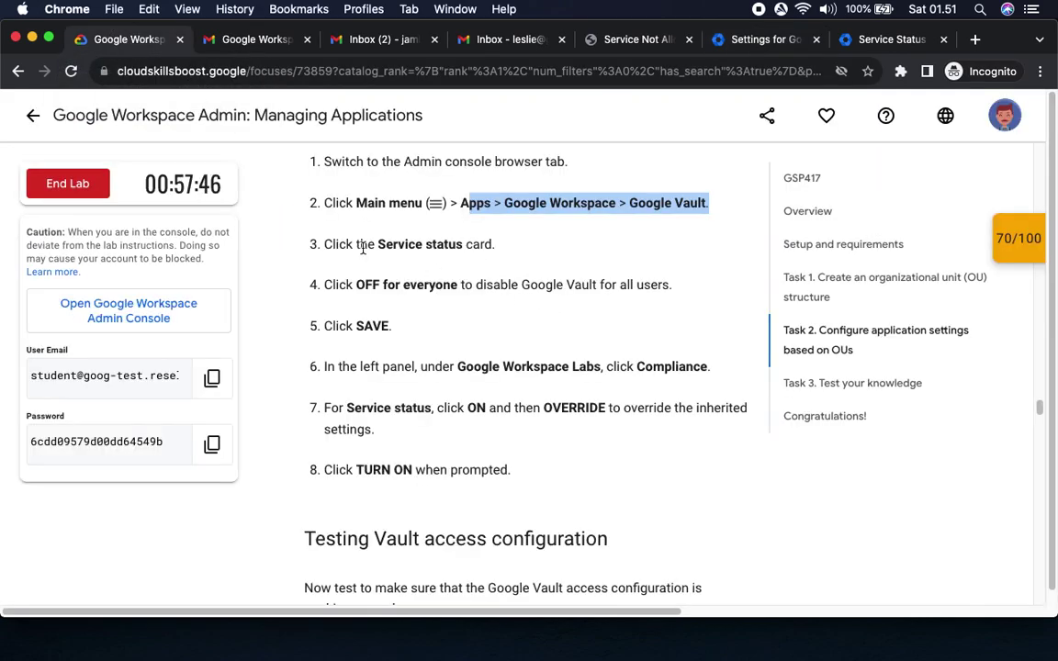
{"action": "left_click_drag", "start_coordinate": [376, 244], "coordinate": [511, 240]}
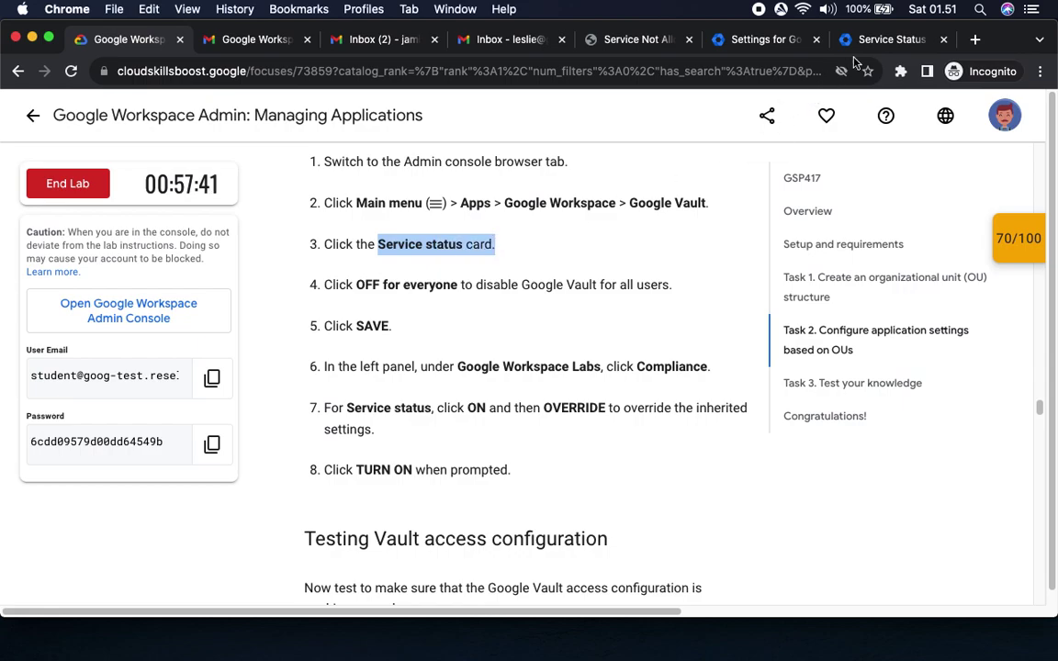
{"action": "left_click", "coordinate": [750, 41]}
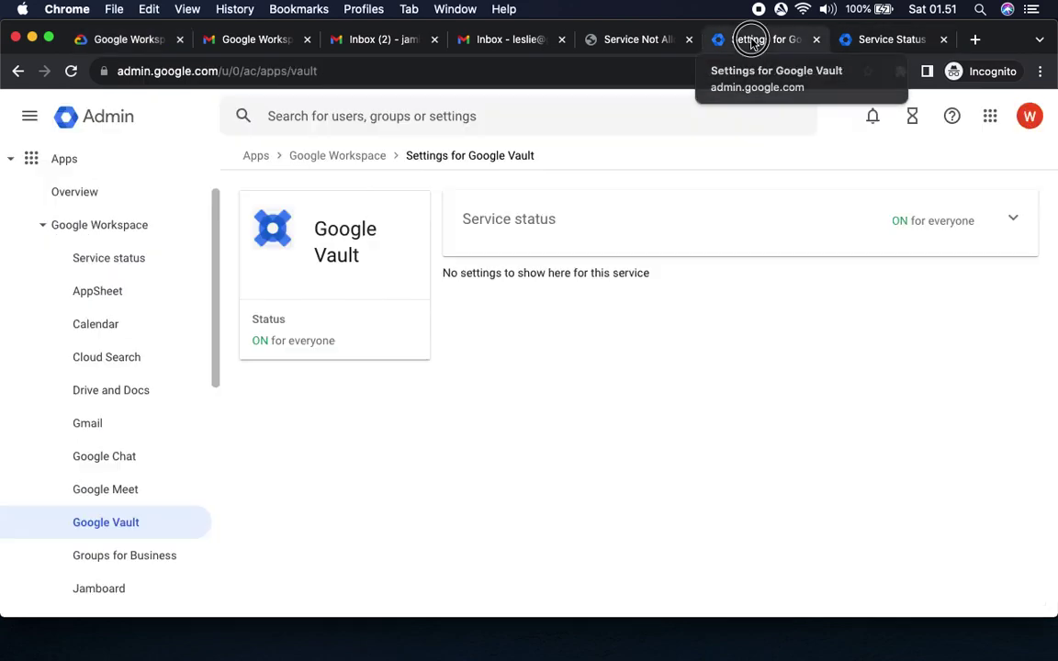
{"action": "left_click", "coordinate": [1010, 217]}
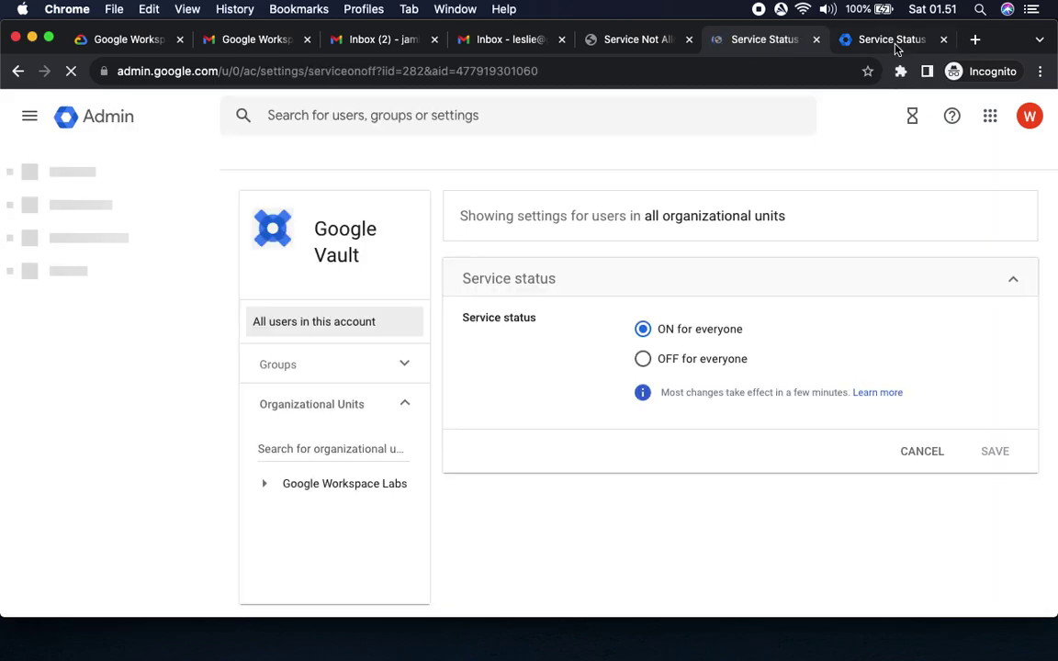
{"action": "left_click", "coordinate": [887, 39]}
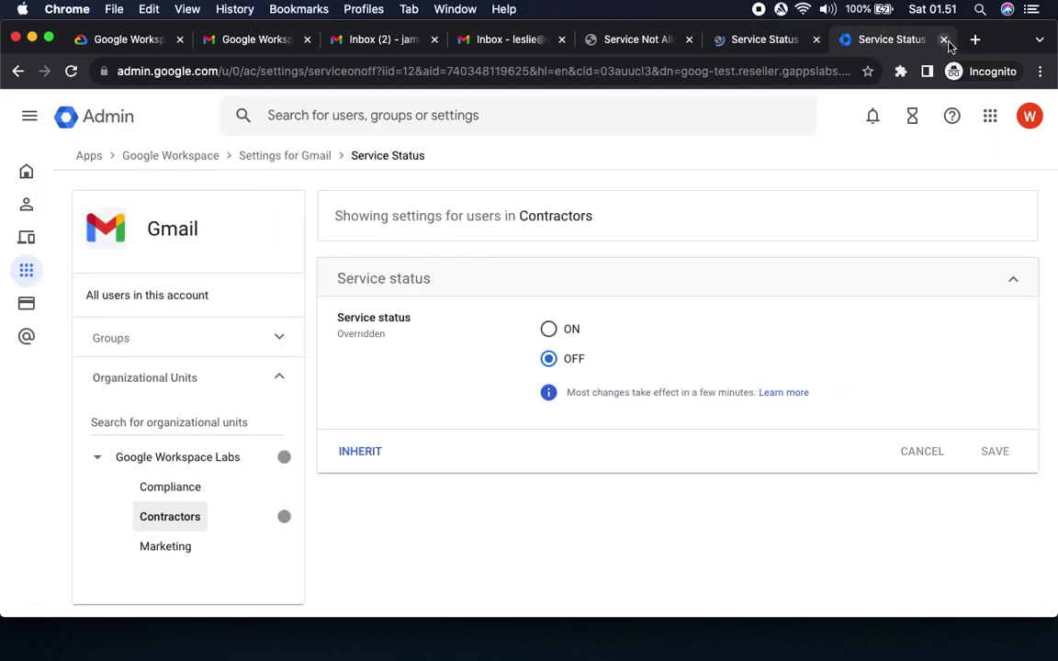
{"action": "left_click", "coordinate": [943, 41]}
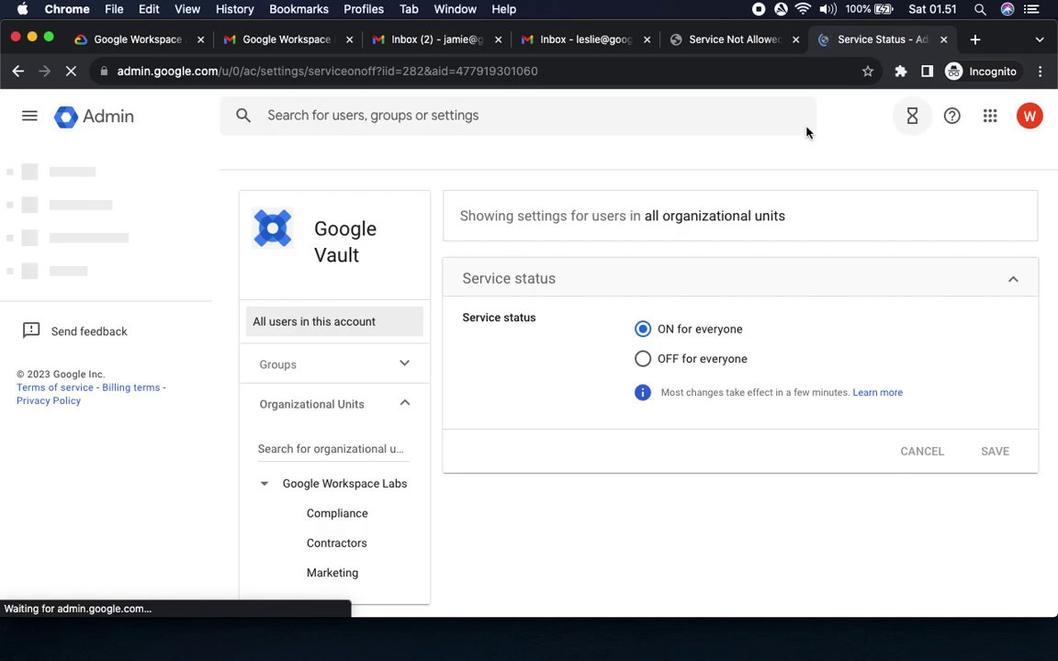
Set Google Vault to OFF for everyone and save the change.
{"action": "left_click", "coordinate": [106, 42]}
{"action": "left_click_drag", "start_coordinate": [355, 284], "coordinate": [487, 286]}
{"action": "left_click", "coordinate": [877, 42]}
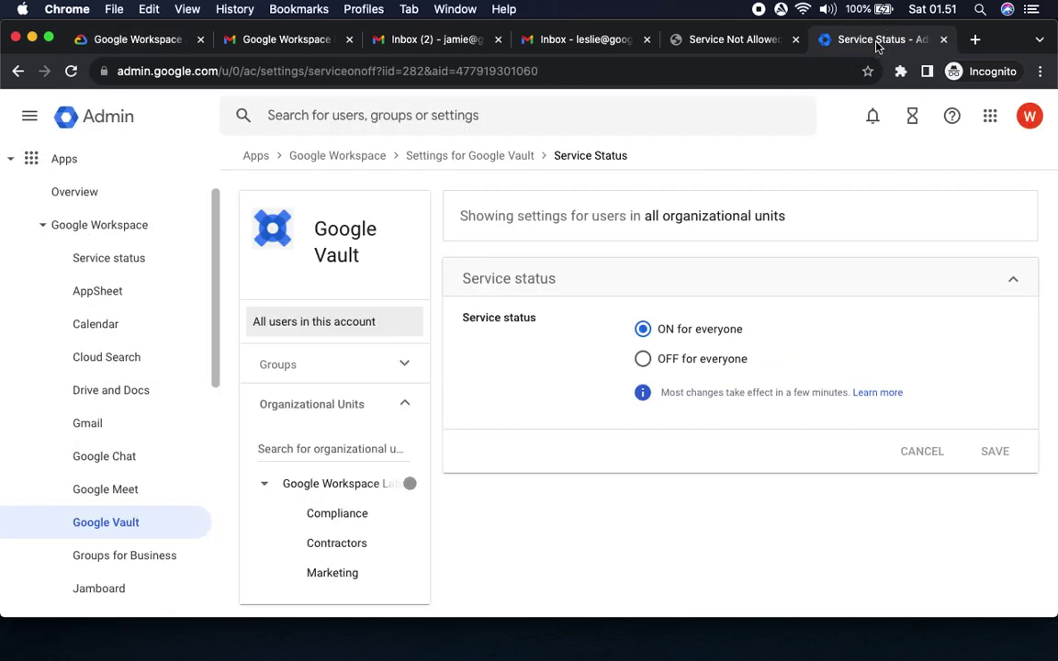
{"action": "left_click", "coordinate": [641, 360]}
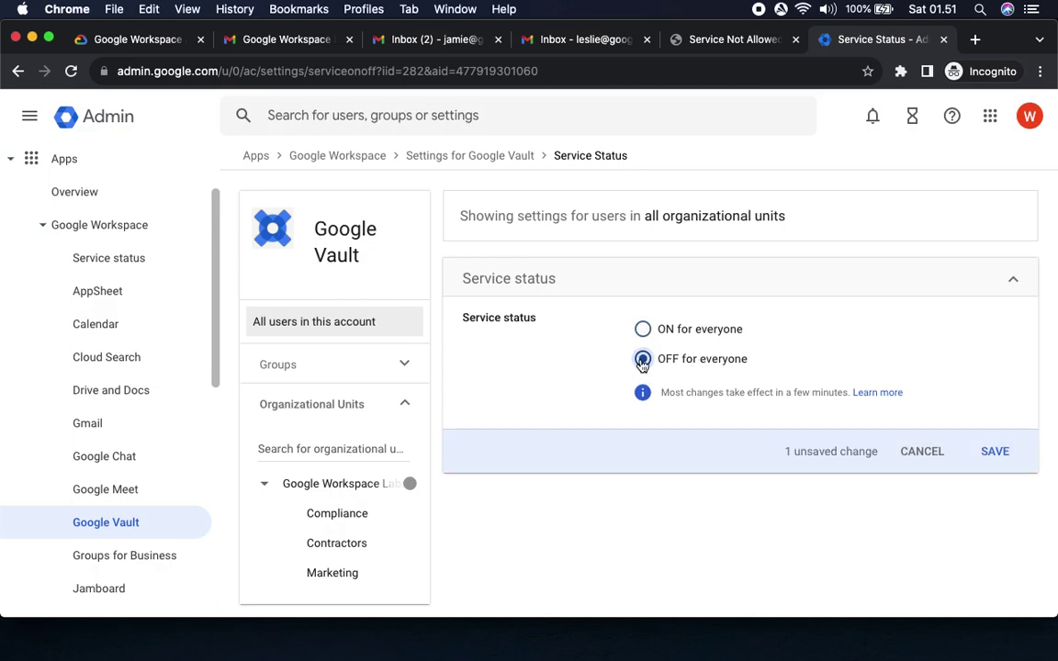
{"action": "left_click", "coordinate": [143, 39]}
{"action": "double_click", "coordinate": [449, 335]}
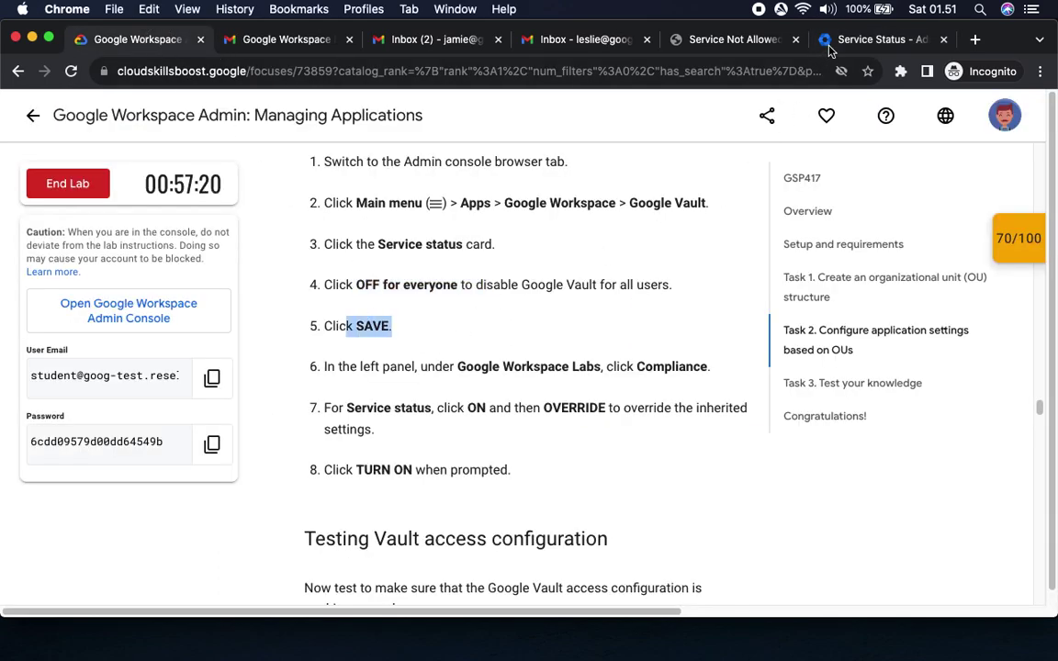
{"action": "left_click", "coordinate": [855, 41]}
{"action": "left_click", "coordinate": [994, 451]}
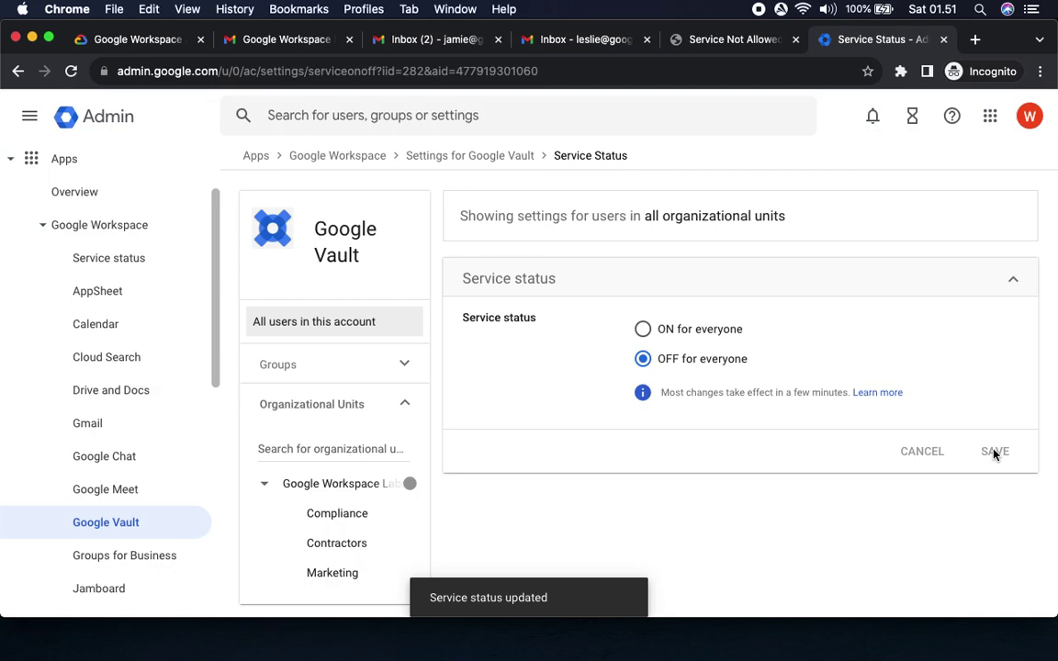
{"action": "left_click", "coordinate": [137, 39]}
{"action": "scroll", "coordinate": [479, 387], "scroll_direction": "down", "scroll_amount": 5}
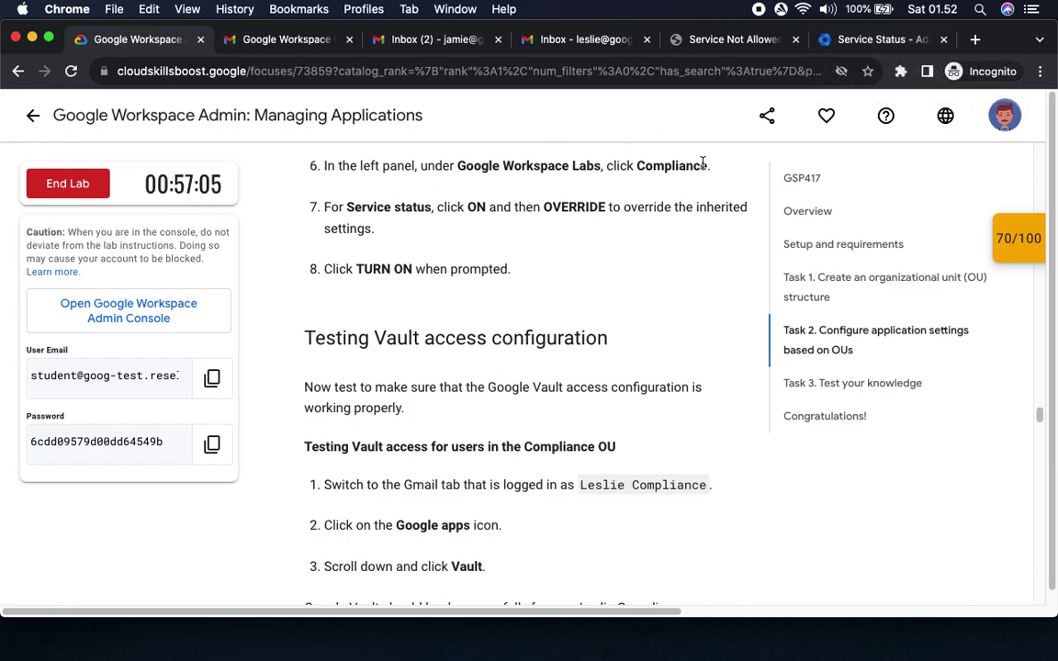
{"action": "left_click", "coordinate": [861, 46]}
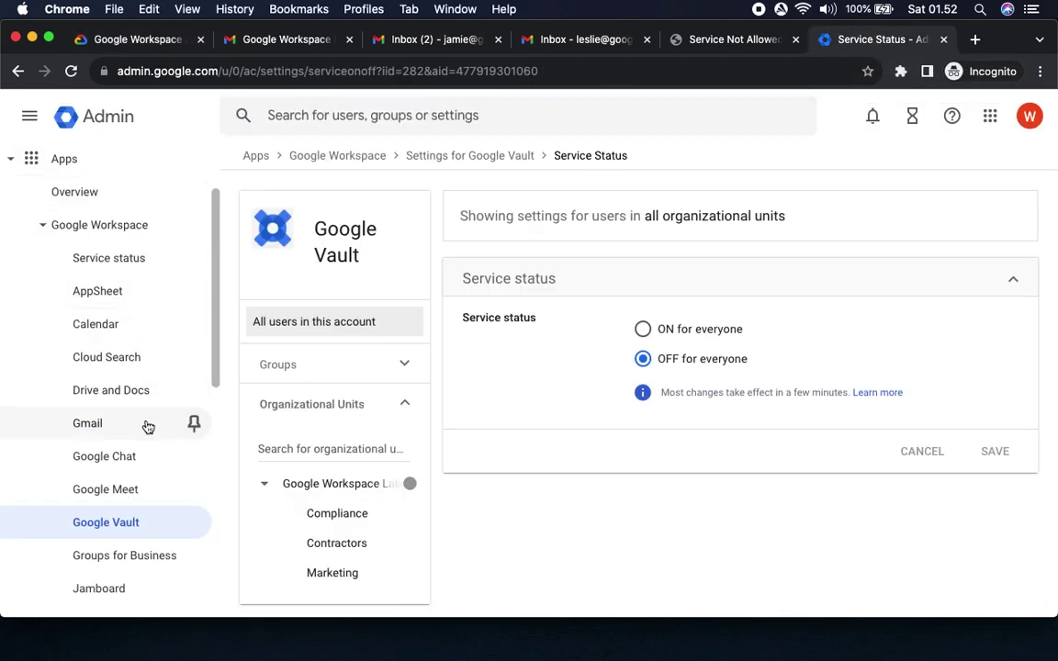
{"action": "scroll", "coordinate": [148, 427], "scroll_direction": "down", "scroll_amount": 3}
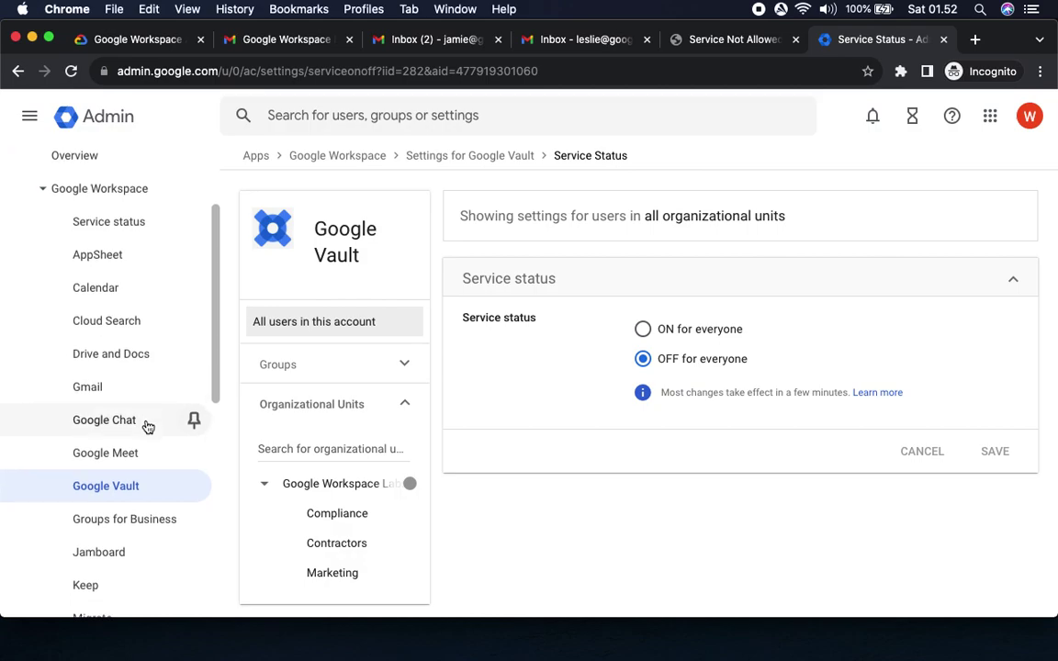
{"action": "scroll", "coordinate": [147, 427], "scroll_direction": "down", "scroll_amount": 5}
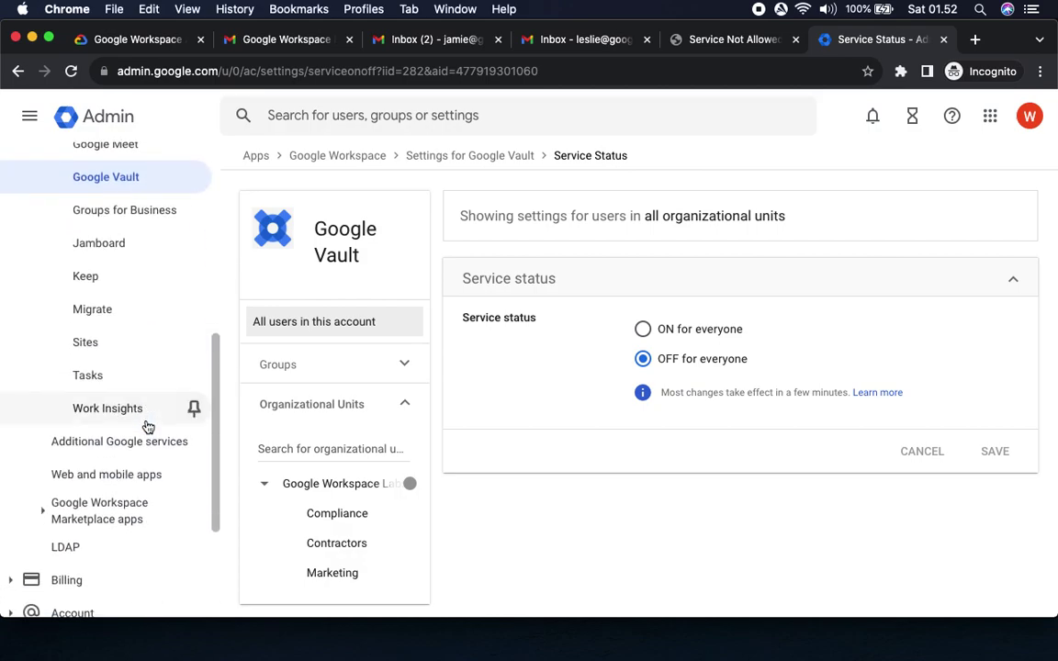
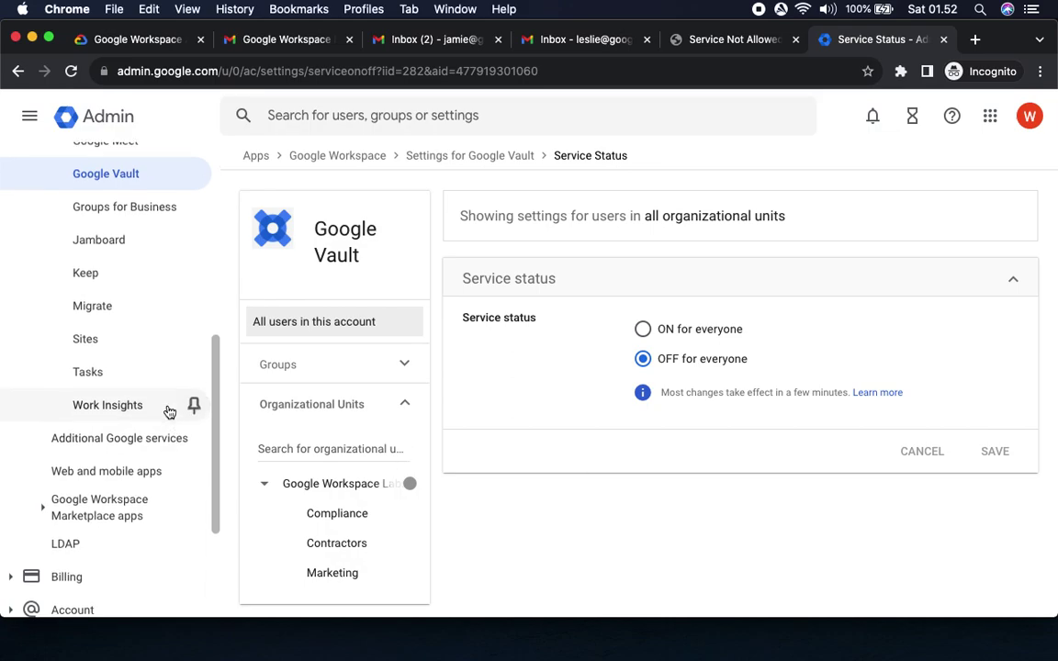
Browse the sidebar's Google Workspace and Marketplace app lists, collapsing and re-expanding them.
{"action": "scroll", "coordinate": [169, 411], "scroll_direction": "down", "scroll_amount": 2}
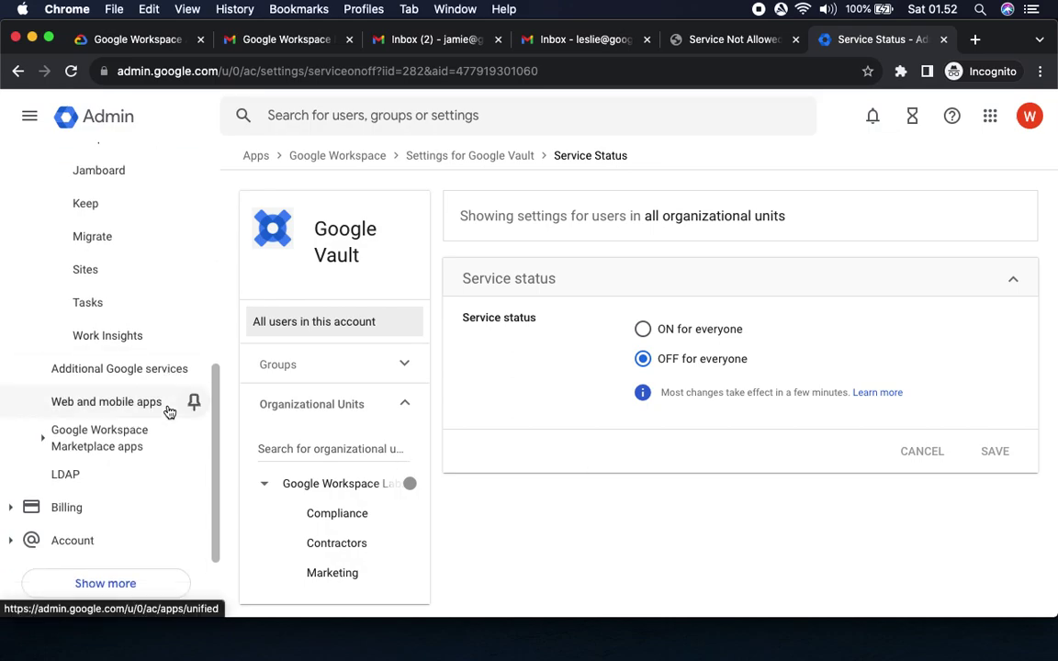
{"action": "scroll", "coordinate": [169, 411], "scroll_direction": "up", "scroll_amount": 10}
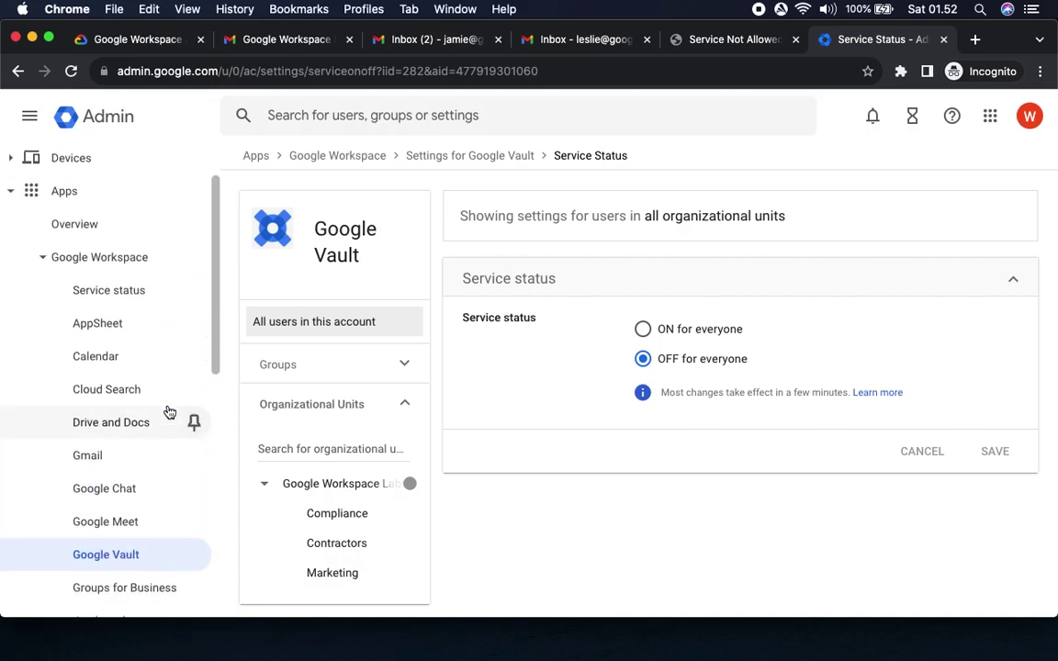
{"action": "scroll", "coordinate": [169, 411], "scroll_direction": "down", "scroll_amount": 6}
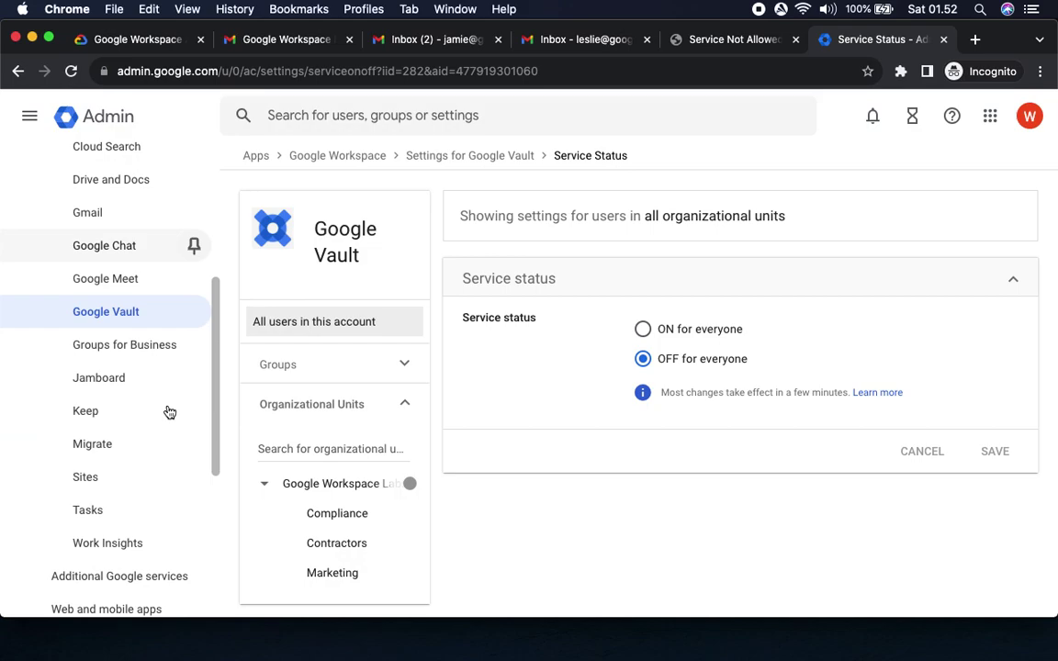
{"action": "scroll", "coordinate": [169, 411], "scroll_direction": "up", "scroll_amount": 7}
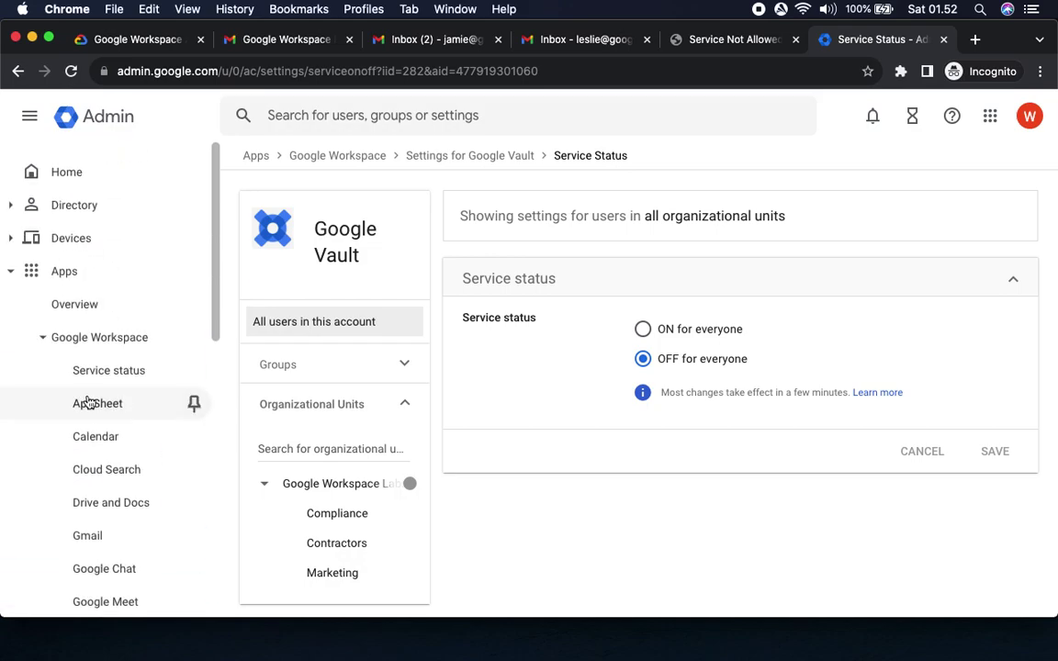
{"action": "left_click", "coordinate": [42, 342]}
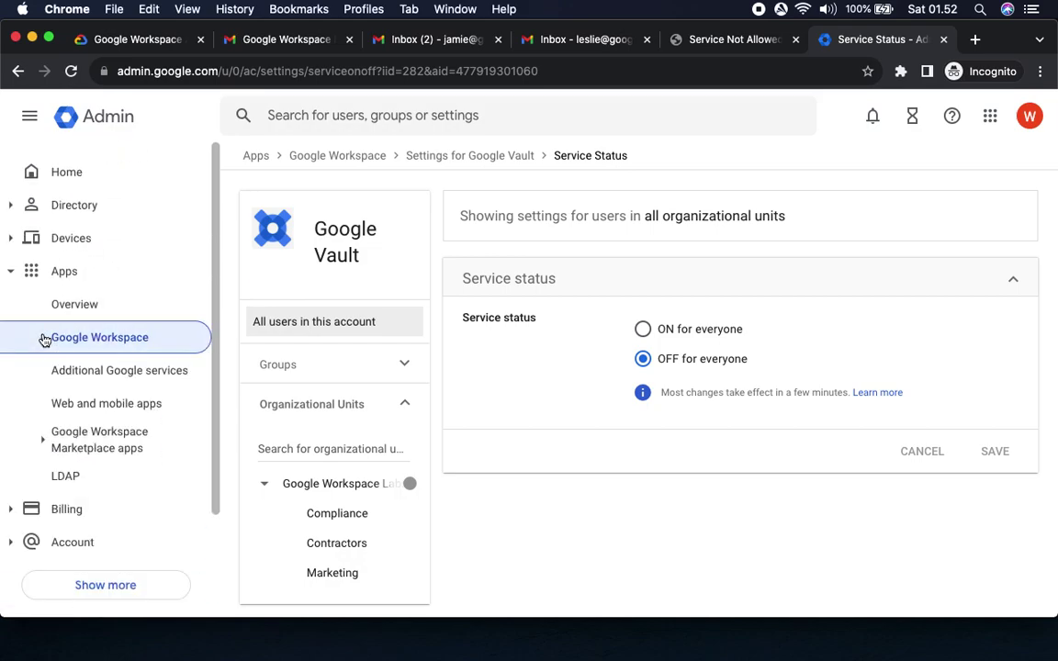
{"action": "left_click", "coordinate": [42, 441]}
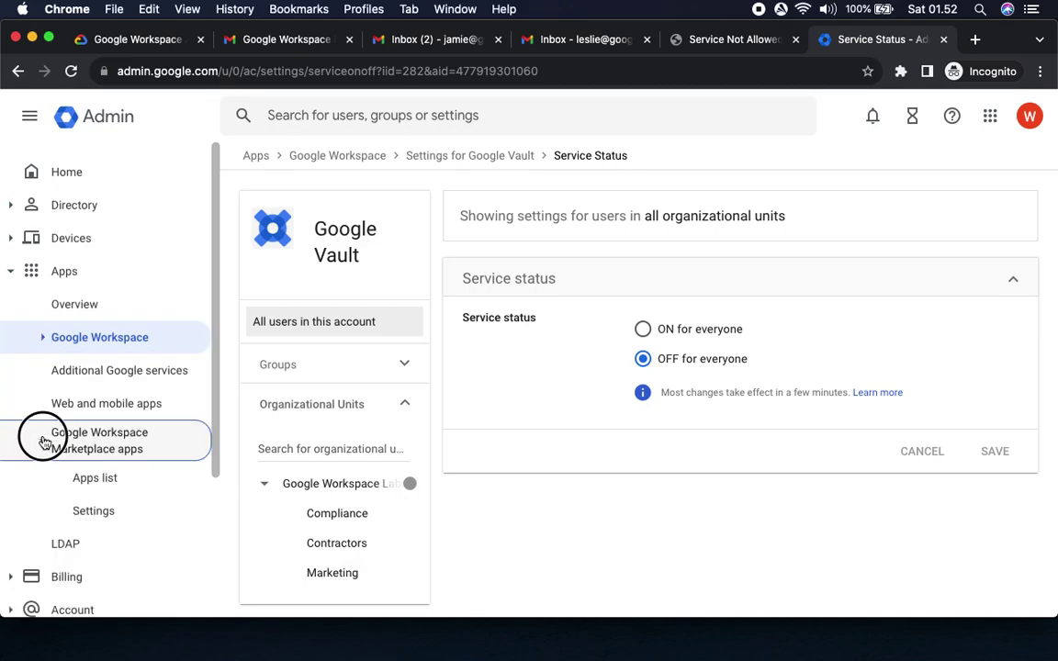
{"action": "left_click", "coordinate": [42, 441]}
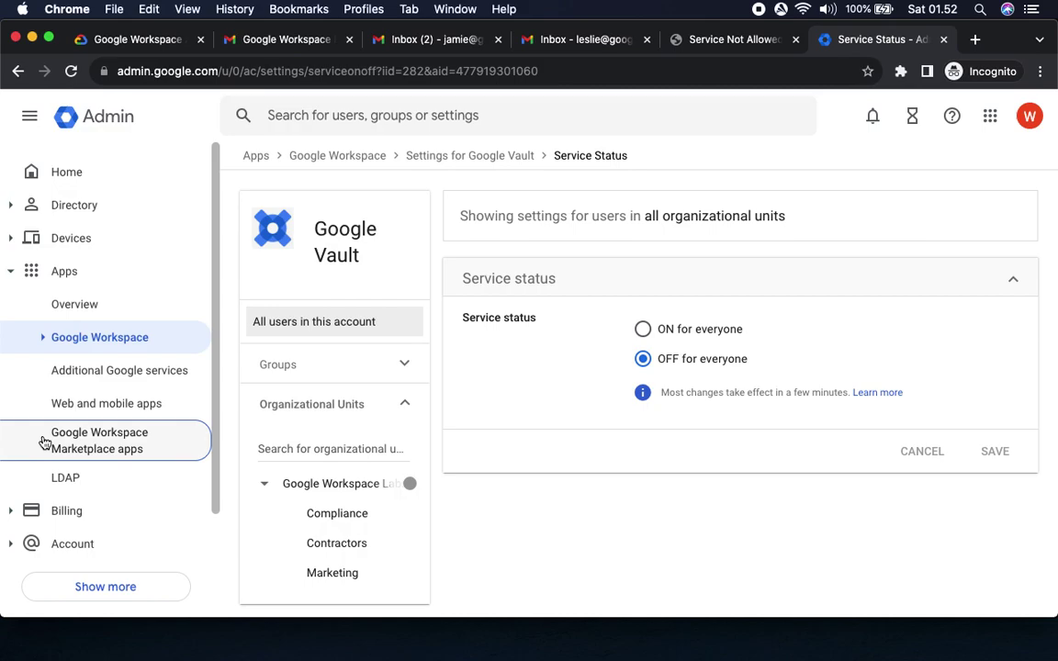
{"action": "left_click", "coordinate": [42, 339]}
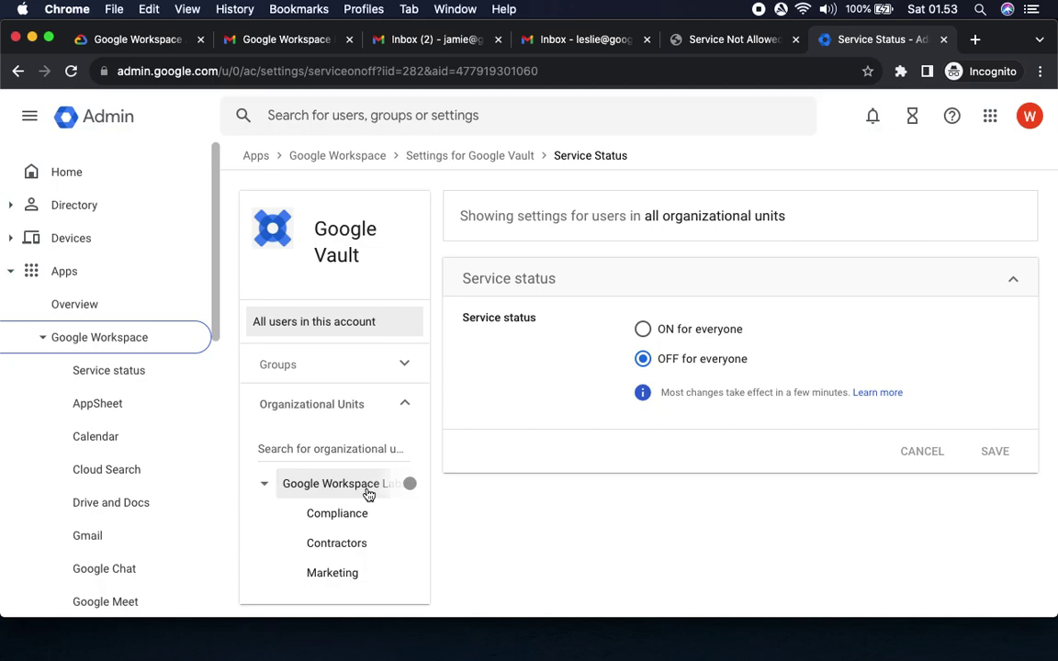
Check the Compliance step in the lab instructions, then select the Compliance unit in Vault settings.
{"action": "left_click", "coordinate": [147, 44]}
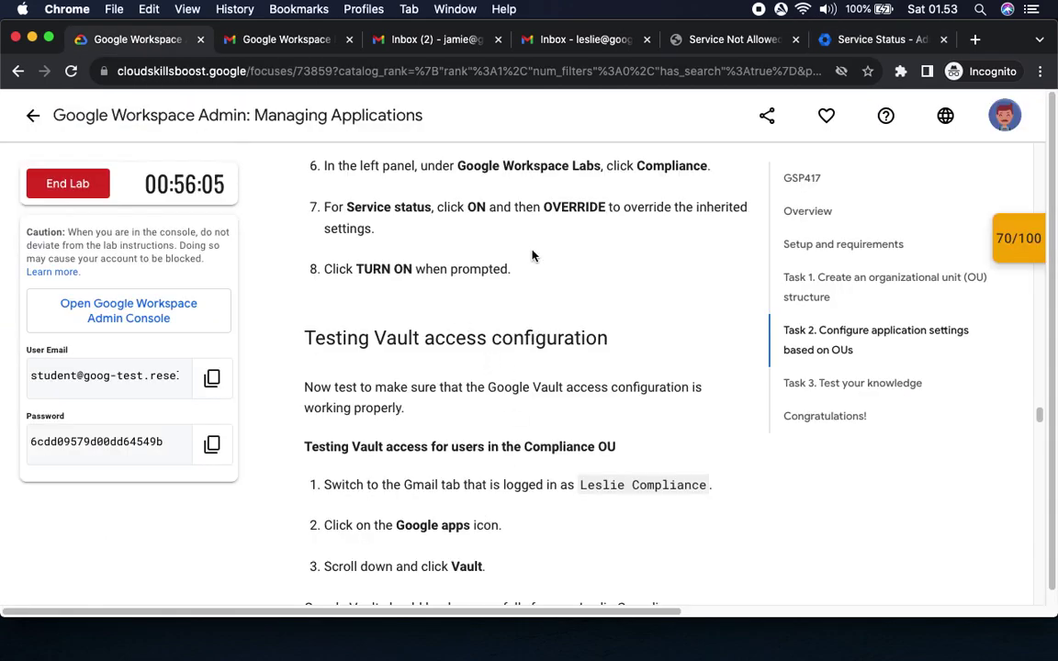
{"action": "left_click_drag", "start_coordinate": [459, 169], "coordinate": [728, 168]}
{"action": "left_click", "coordinate": [867, 40]}
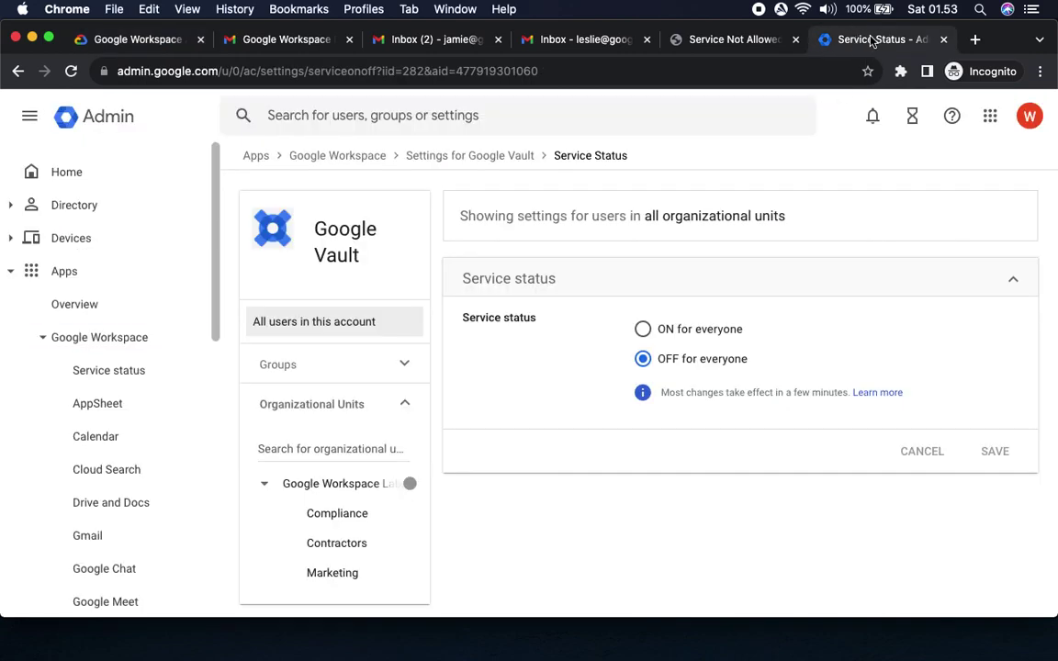
{"action": "left_click", "coordinate": [349, 517]}
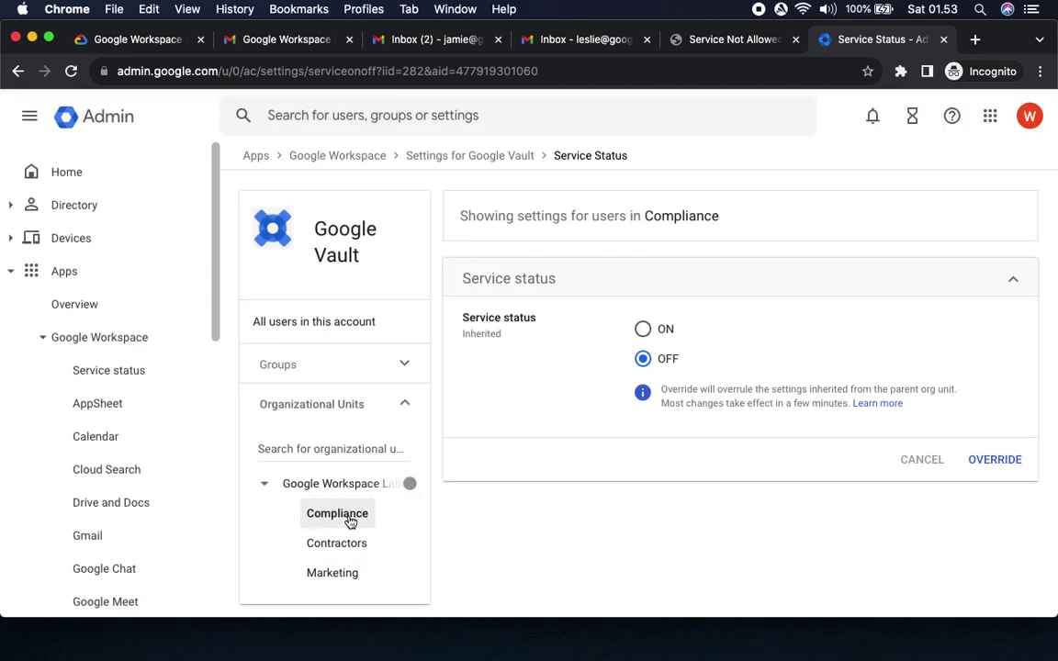
Set Google Vault to ON for Compliance, override the inherited setting, and confirm Turn On.
{"action": "left_click", "coordinate": [140, 41]}
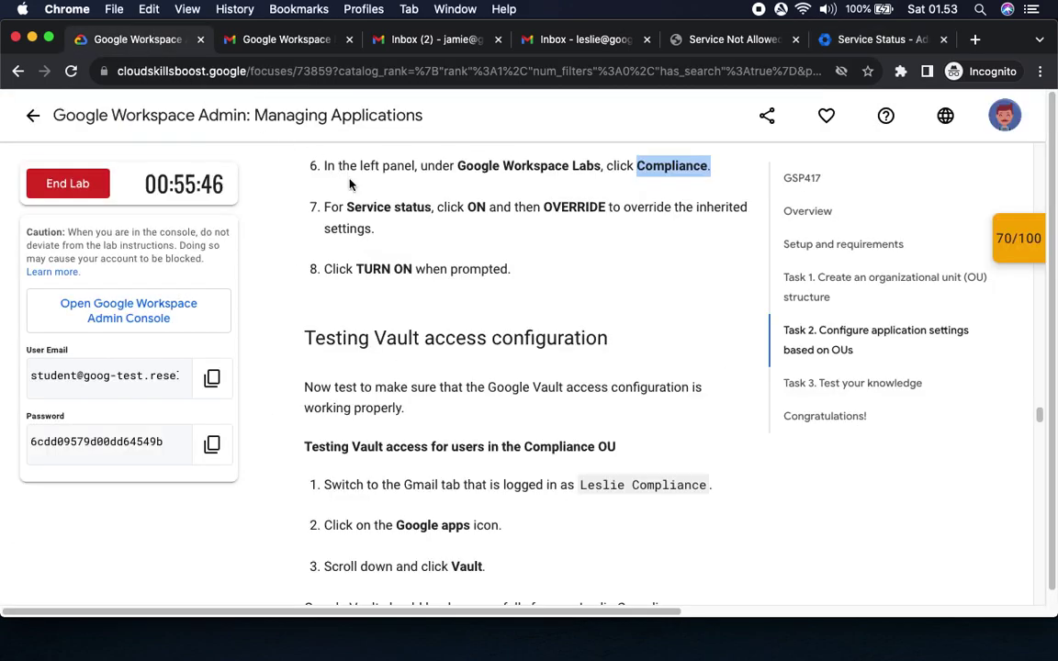
{"action": "left_click_drag", "start_coordinate": [468, 207], "coordinate": [540, 206]}
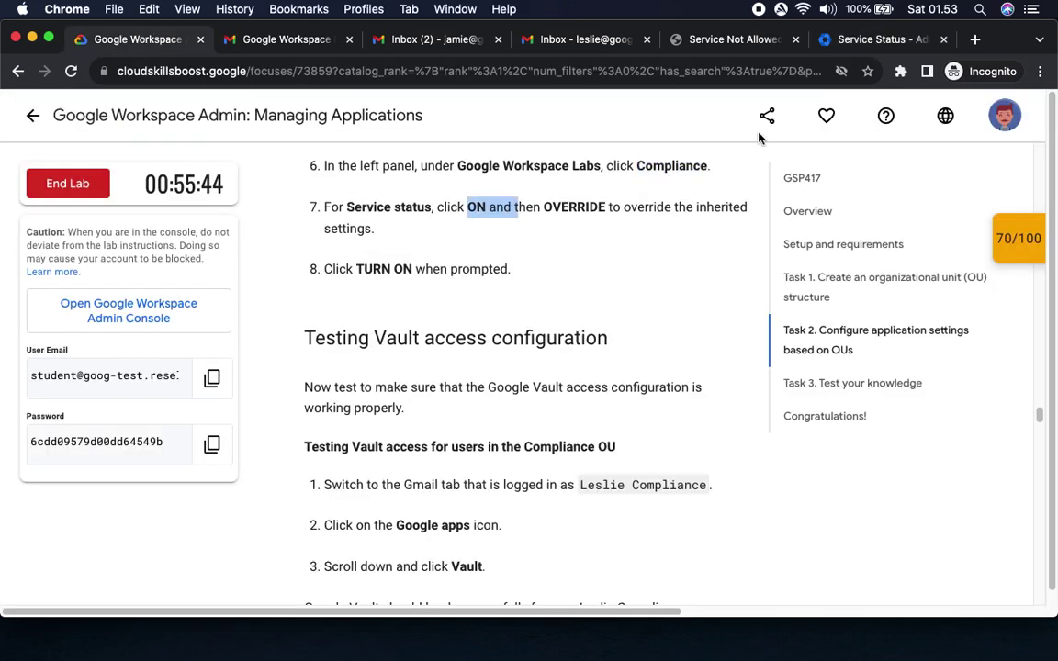
{"action": "left_click", "coordinate": [867, 39]}
{"action": "left_click", "coordinate": [643, 331]}
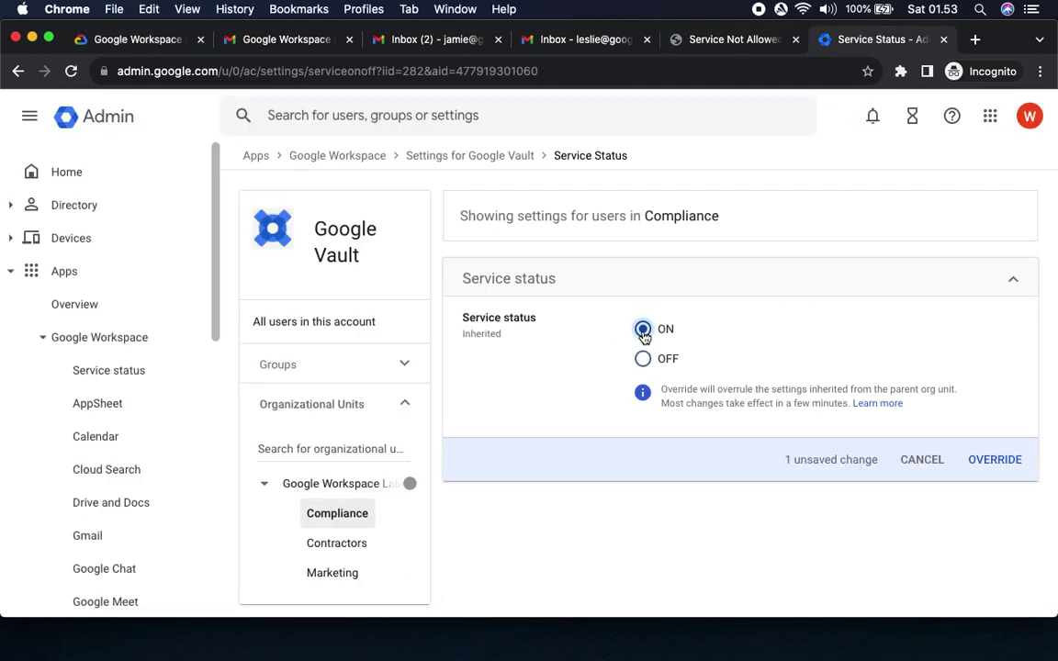
{"action": "left_click", "coordinate": [982, 459]}
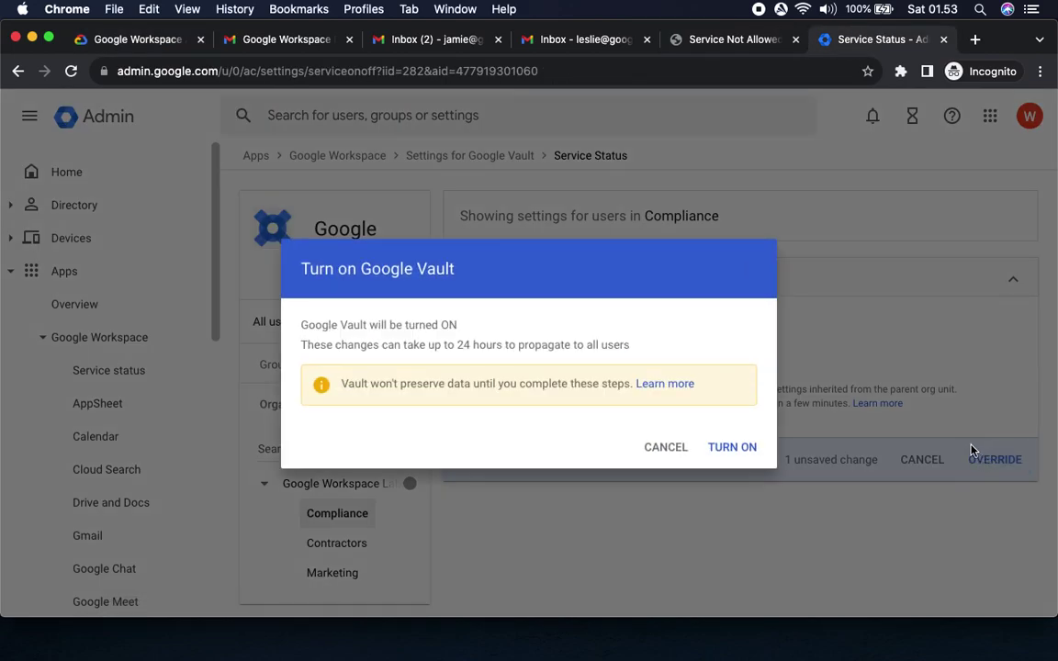
{"action": "left_click", "coordinate": [744, 450]}
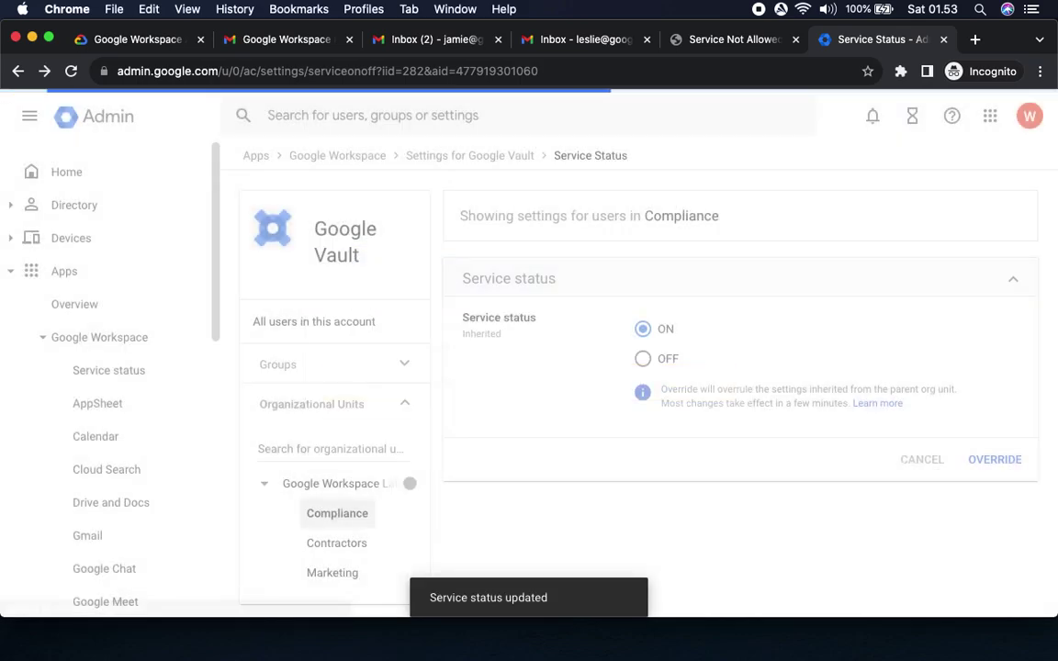
{"action": "left_click", "coordinate": [150, 39]}
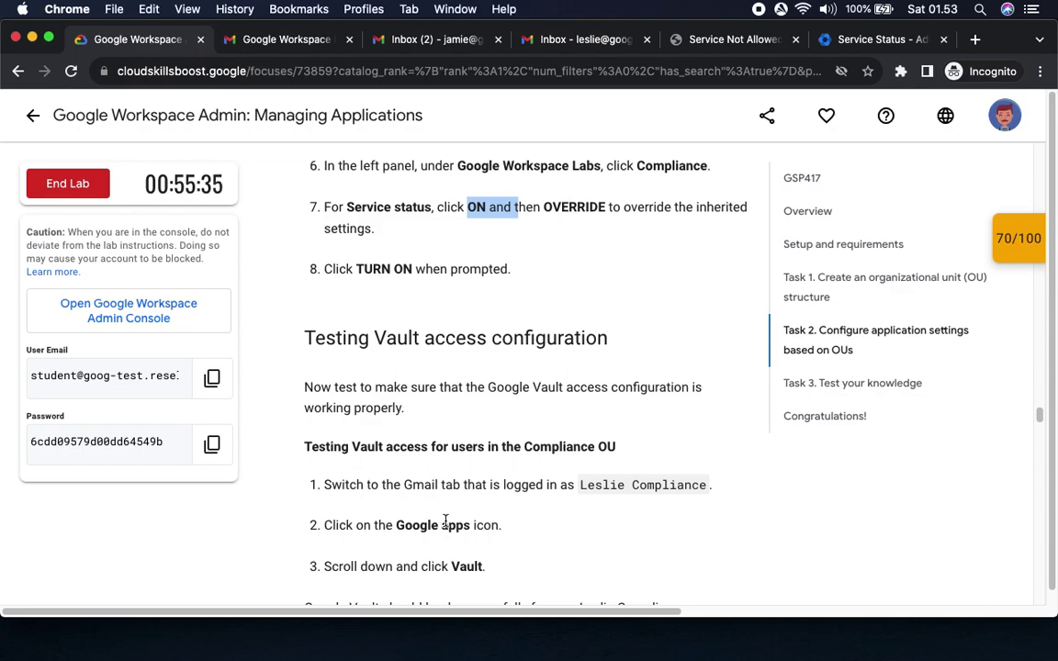
From the Compliance user's Gmail, launch Vault through the Google apps grid.
{"action": "left_click_drag", "start_coordinate": [402, 484], "coordinate": [712, 484]}
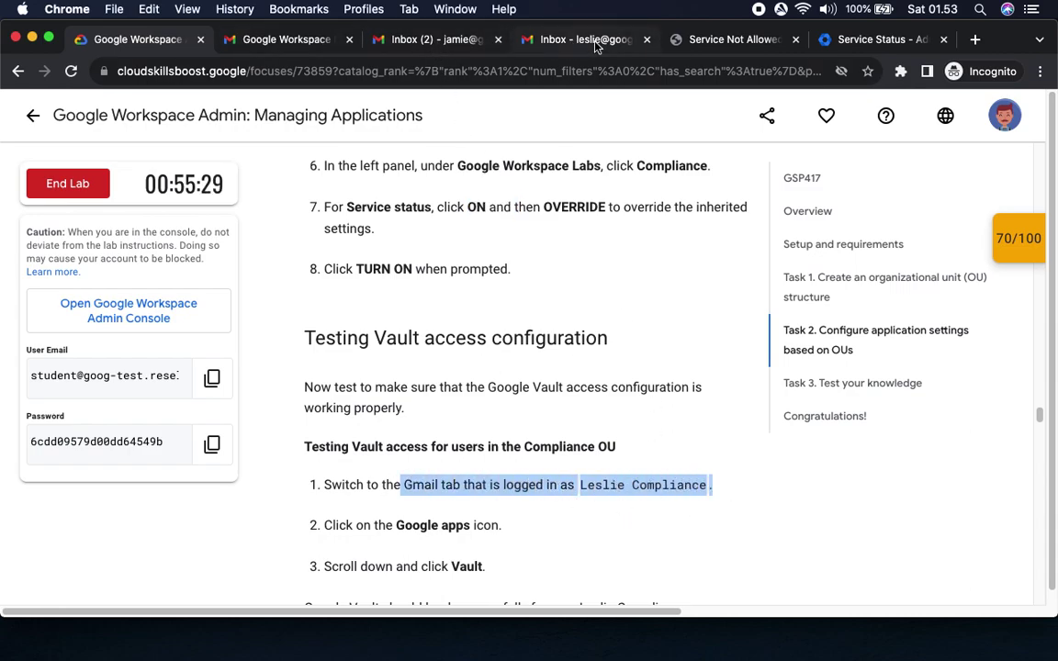
{"action": "left_click_drag", "start_coordinate": [394, 525], "coordinate": [501, 525]}
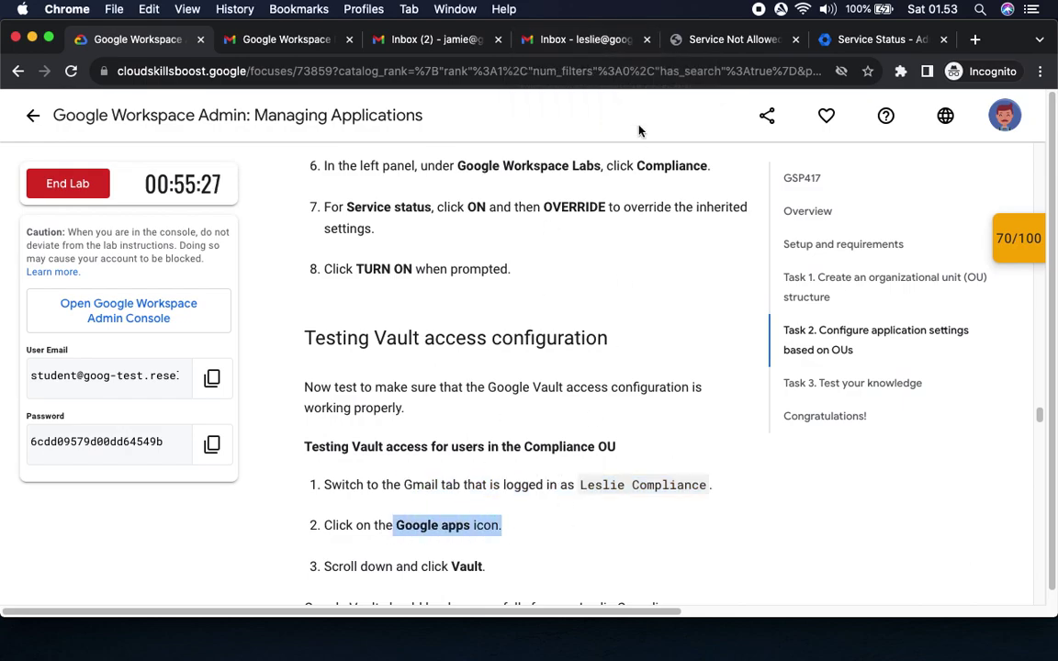
{"action": "left_click", "coordinate": [580, 39]}
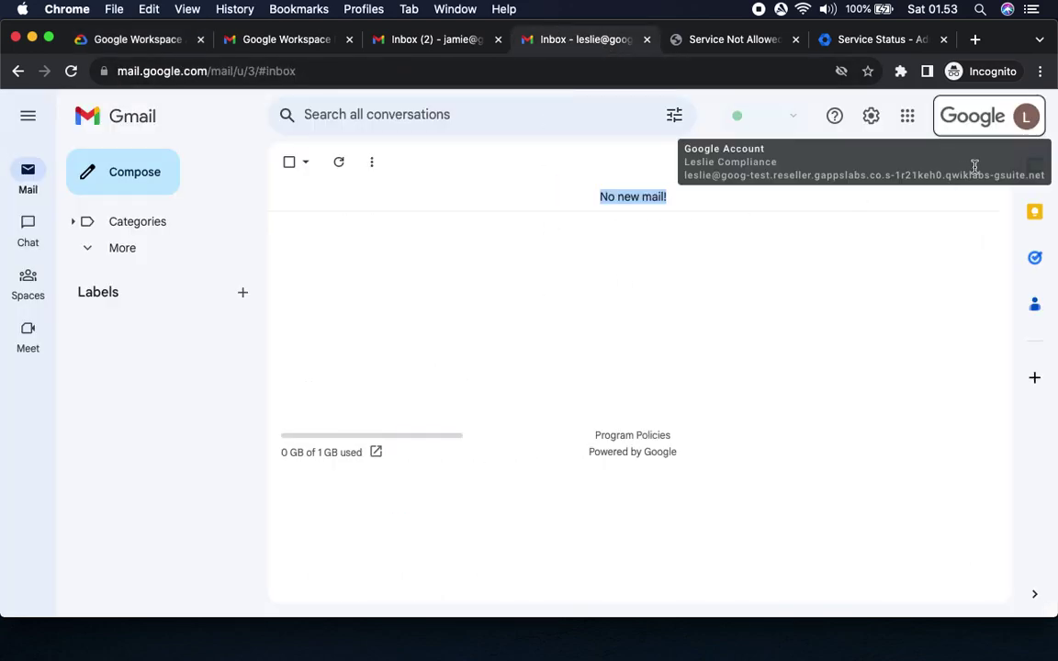
{"action": "left_click", "coordinate": [905, 116]}
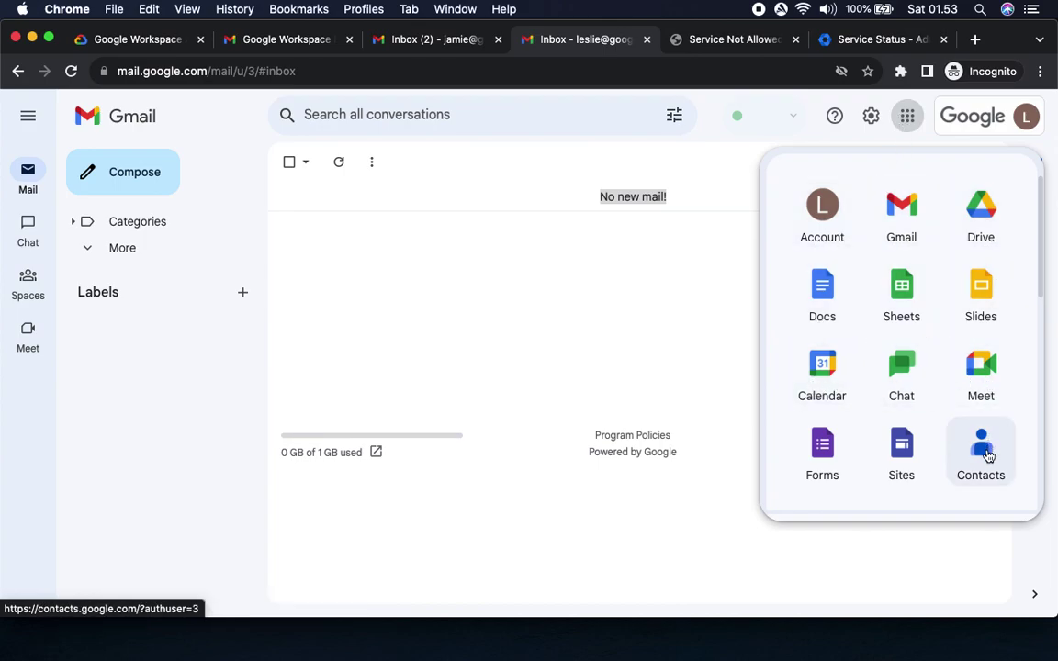
{"action": "scroll", "coordinate": [987, 456], "scroll_direction": "down", "scroll_amount": 6}
{"action": "scroll", "coordinate": [987, 456], "scroll_direction": "down", "scroll_amount": 5}
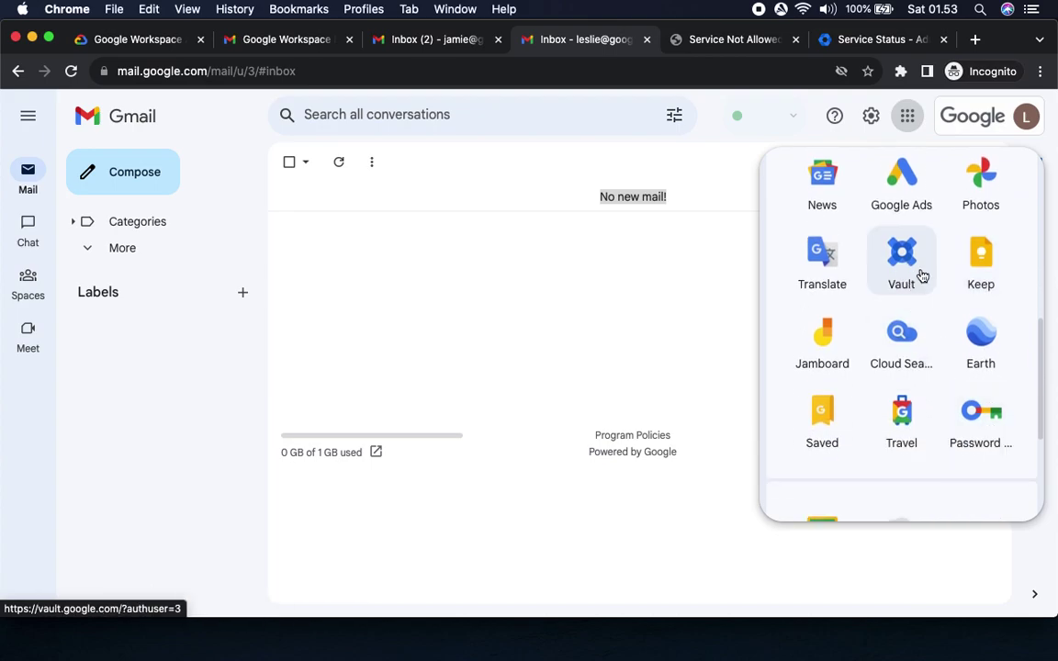
{"action": "left_click", "coordinate": [897, 259]}
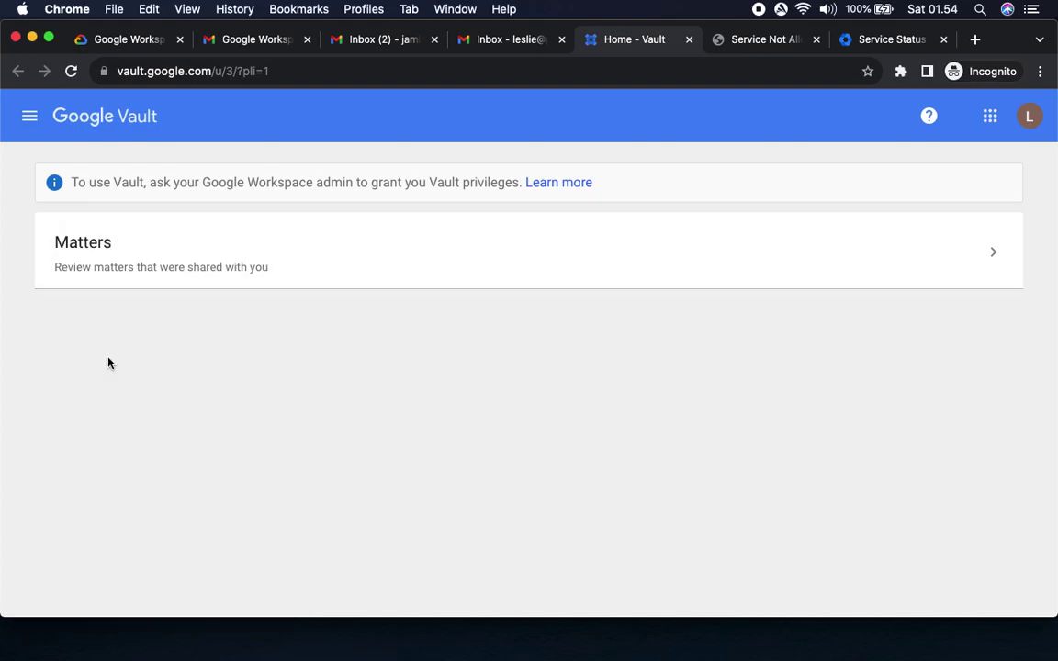
Read ahead in the lab instructions to the Marketing user Vault test.
{"action": "left_click", "coordinate": [112, 38]}
{"action": "scroll", "coordinate": [493, 438], "scroll_direction": "down", "scroll_amount": 5}
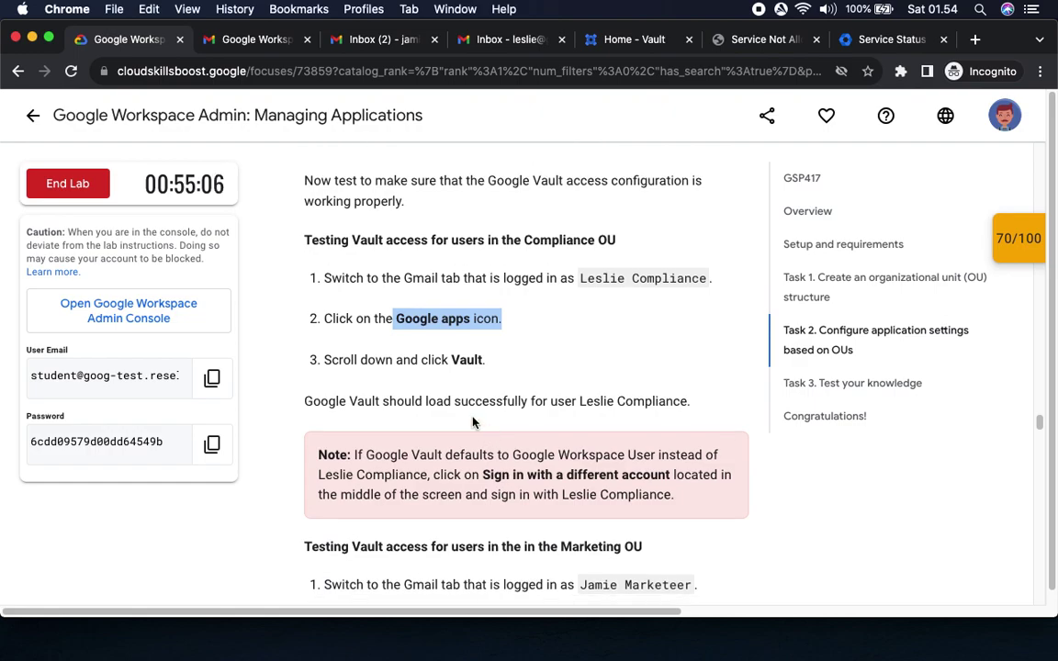
{"action": "left_click_drag", "start_coordinate": [350, 401], "coordinate": [689, 402]}
{"action": "scroll", "coordinate": [682, 458], "scroll_direction": "down", "scroll_amount": 5}
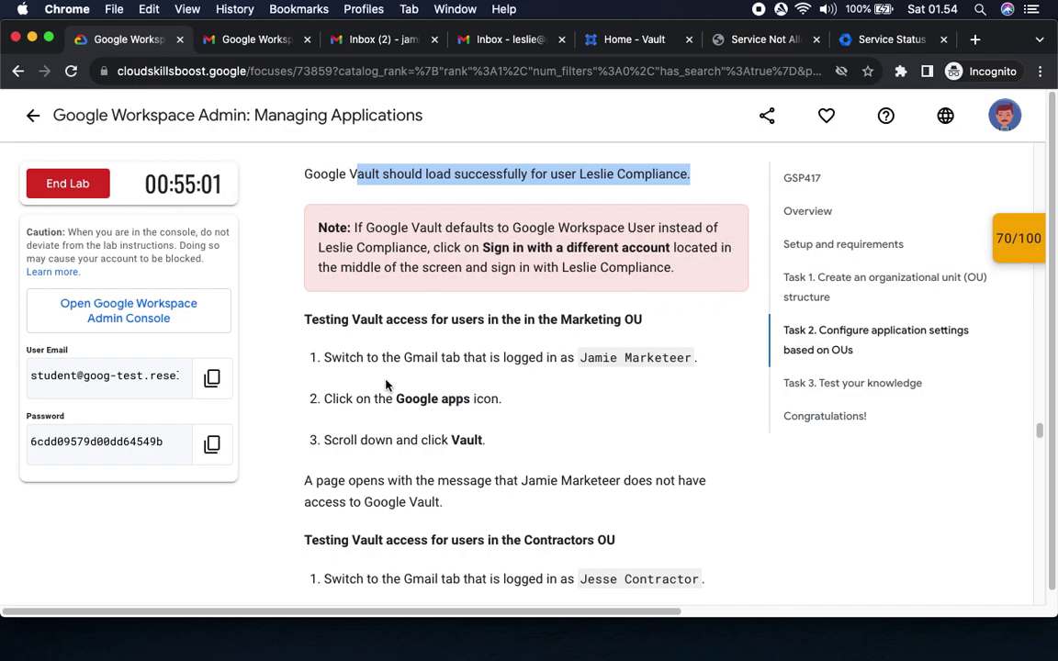
{"action": "scroll", "coordinate": [506, 297], "scroll_direction": "down", "scroll_amount": 3}
{"action": "left_click_drag", "start_coordinate": [579, 241], "coordinate": [712, 242]}
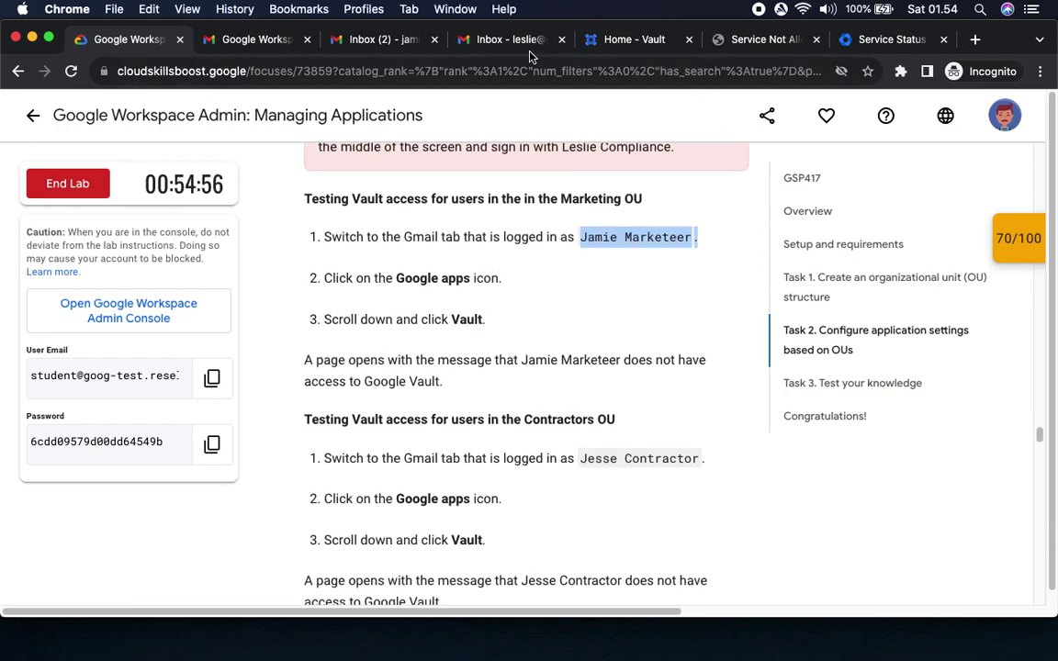
Launch Vault from the Marketing user's Gmail apps grid and mark the no-access message.
{"action": "left_click", "coordinate": [347, 39]}
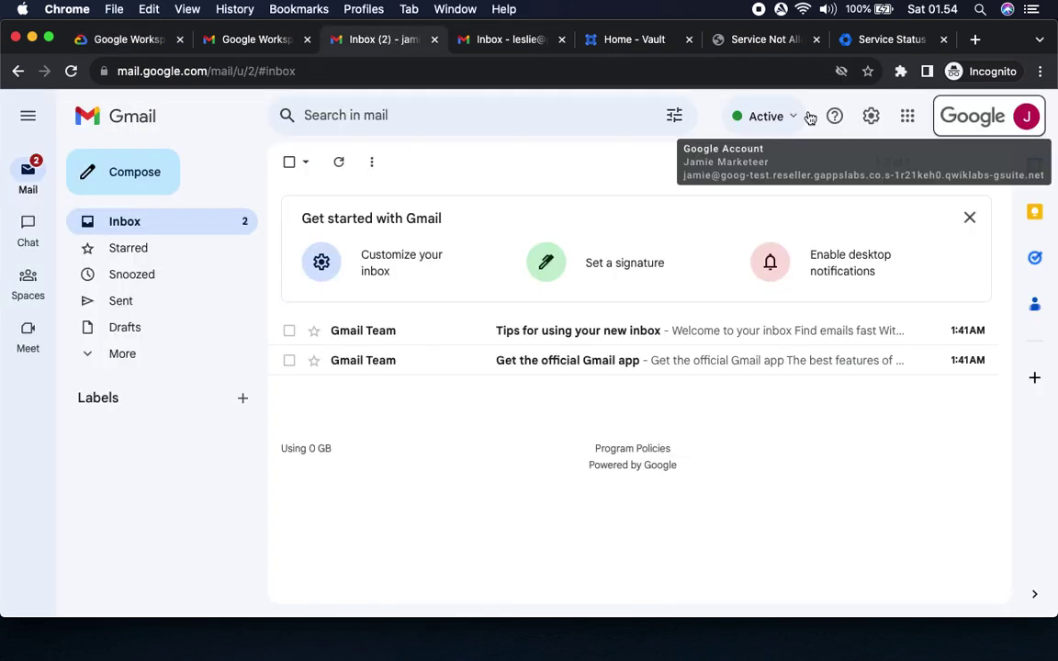
{"action": "left_click", "coordinate": [907, 117]}
{"action": "scroll", "coordinate": [908, 366], "scroll_direction": "down", "scroll_amount": 3}
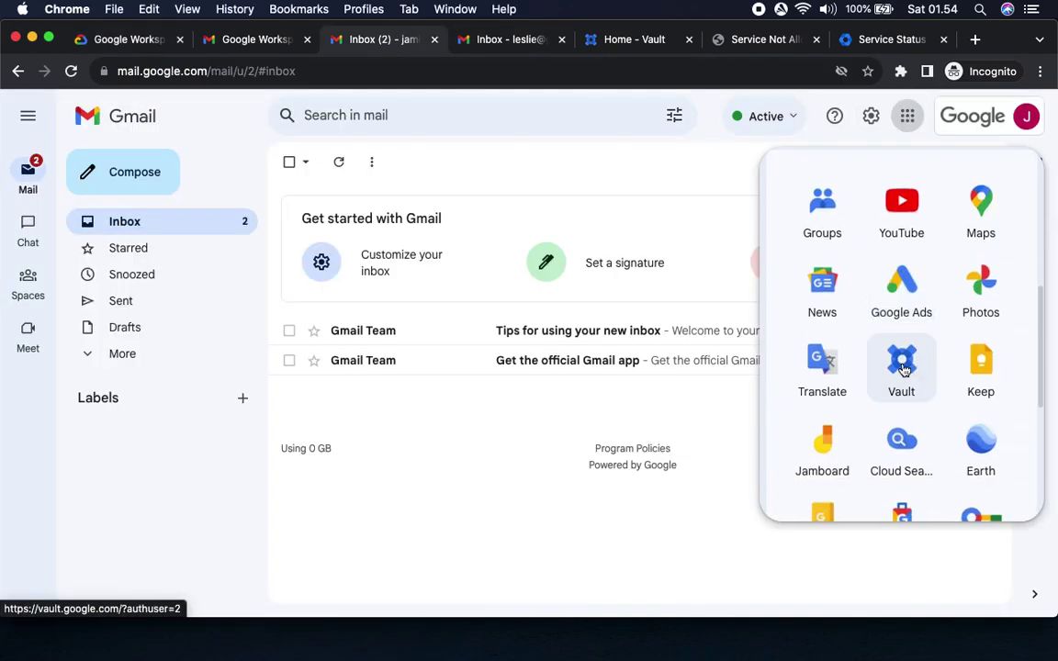
{"action": "left_click", "coordinate": [901, 365]}
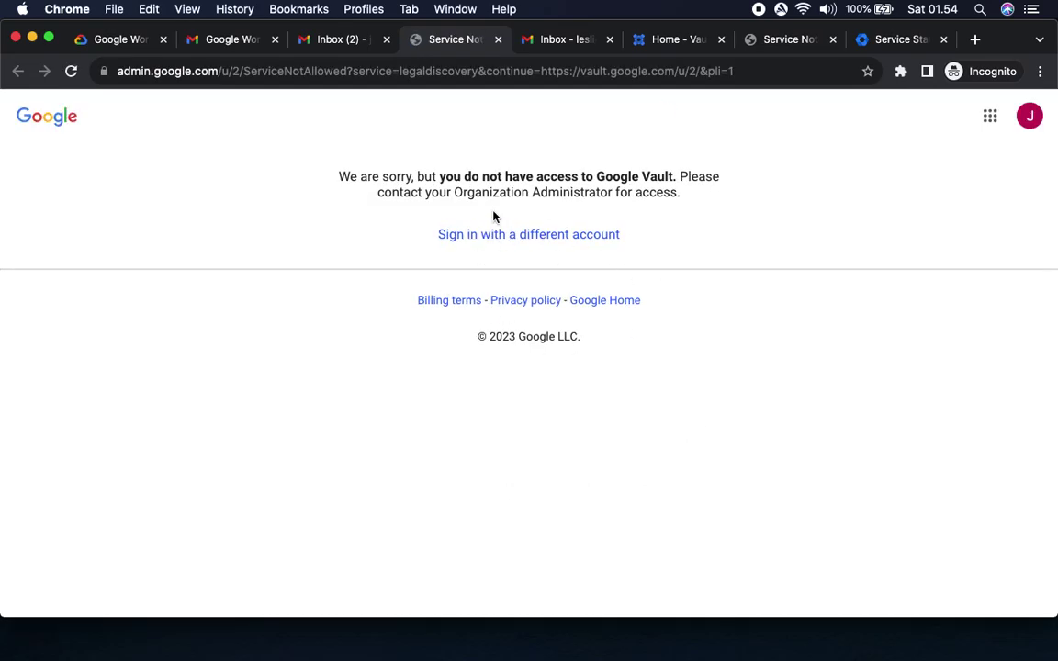
{"action": "left_click_drag", "start_coordinate": [441, 177], "coordinate": [674, 177]}
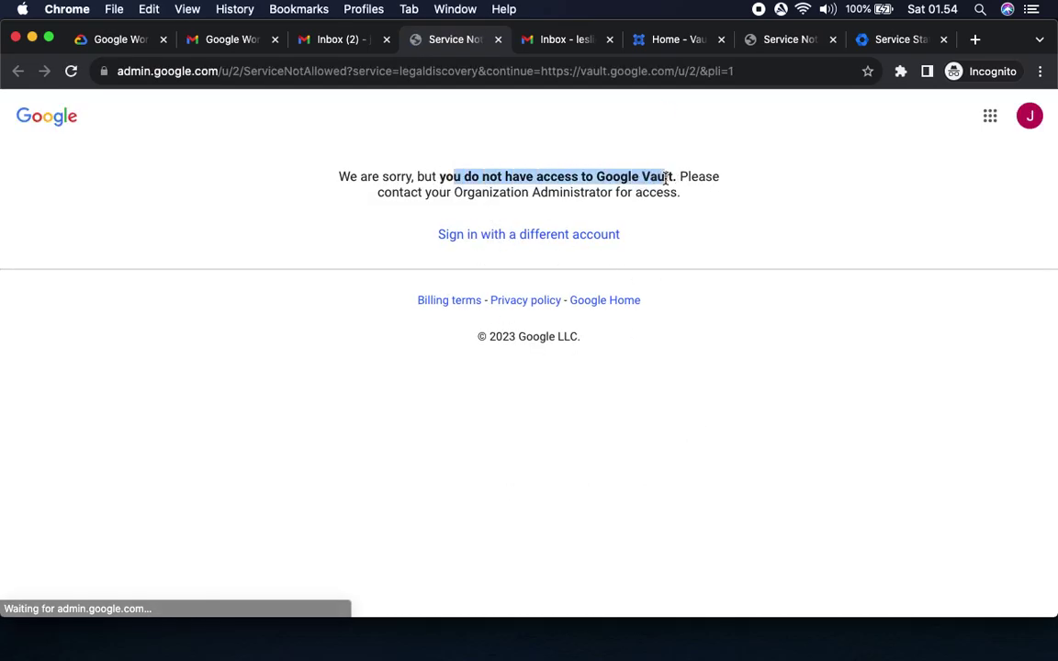
{"action": "left_click", "coordinate": [112, 40]}
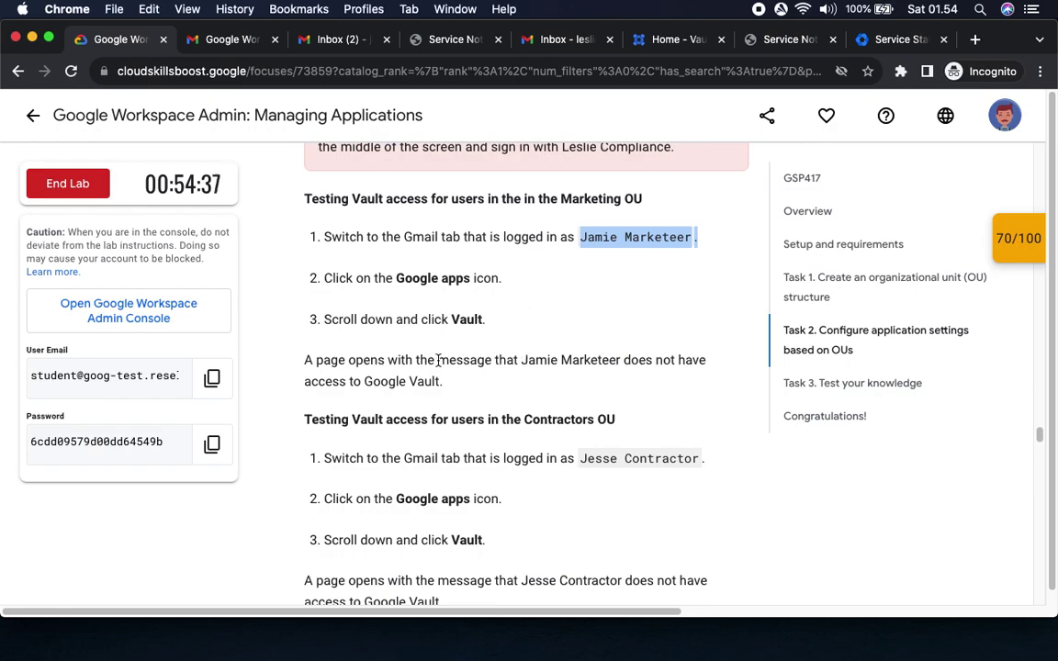
Confirm which accounts are signed in on the Marketing and Workspace admin Gmail tabs.
{"action": "left_click_drag", "start_coordinate": [437, 359], "coordinate": [701, 373]}
{"action": "scroll", "coordinate": [633, 404], "scroll_direction": "down", "scroll_amount": 5}
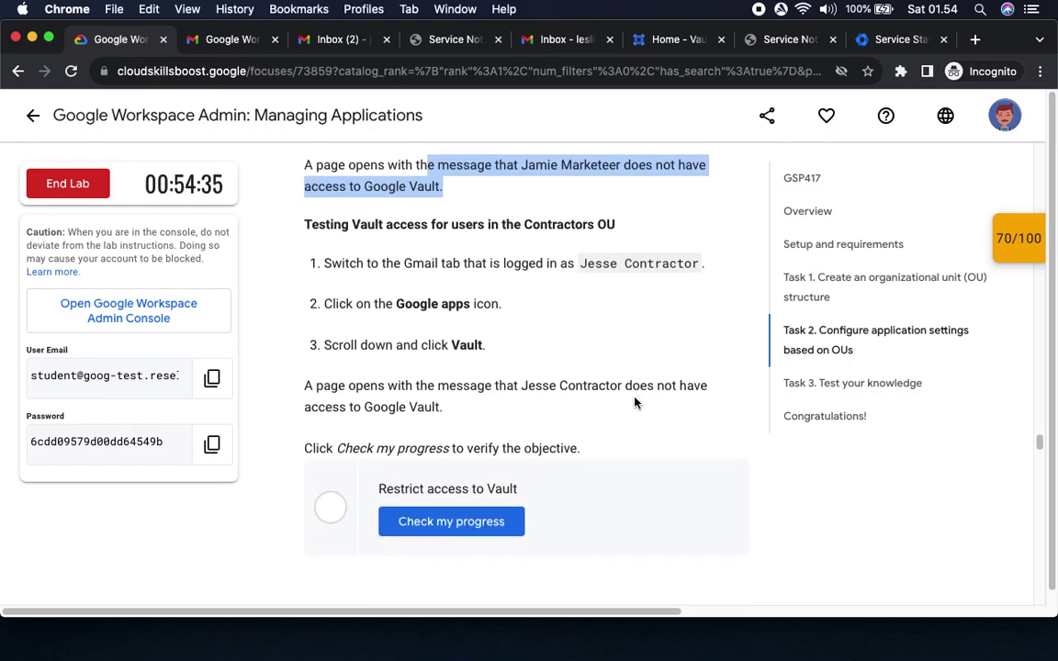
{"action": "scroll", "coordinate": [634, 402], "scroll_direction": "down", "scroll_amount": 2}
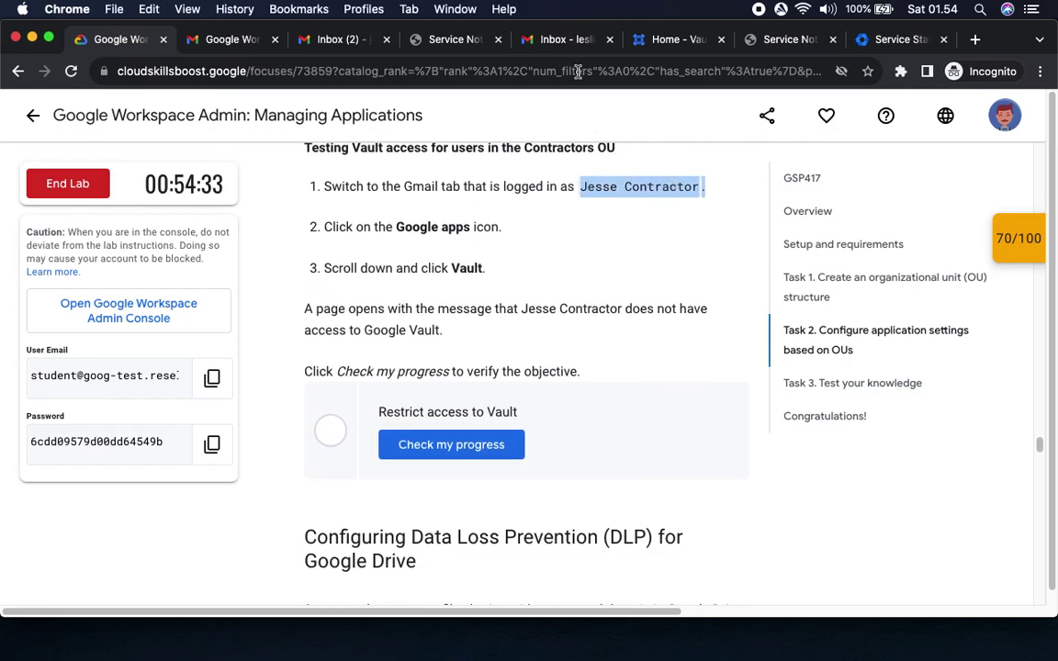
{"action": "left_click", "coordinate": [331, 41]}
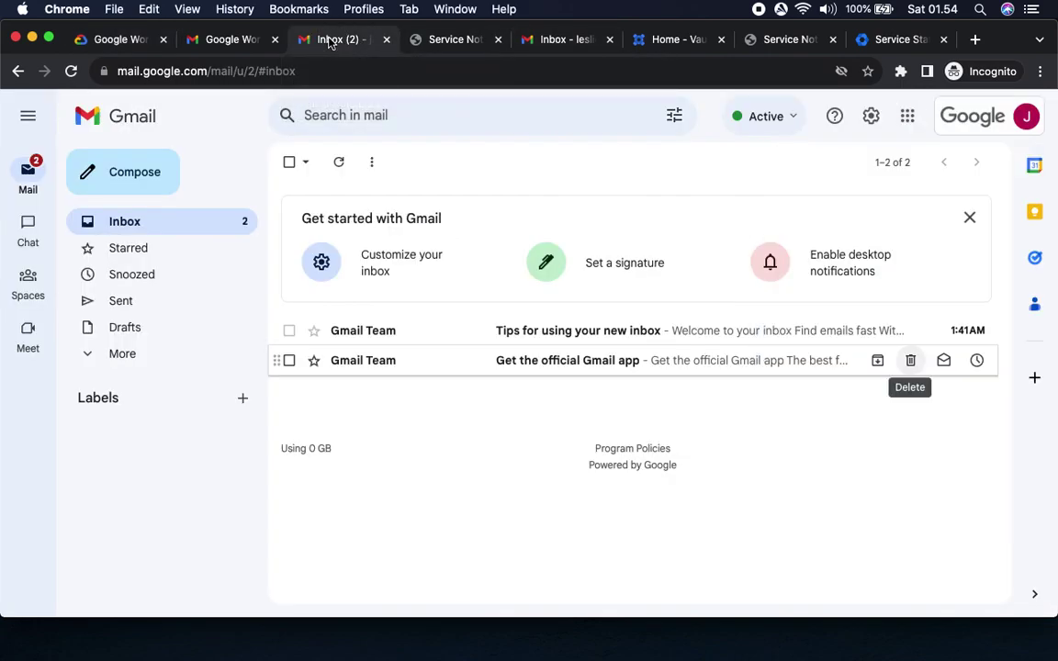
{"action": "left_click", "coordinate": [1025, 116]}
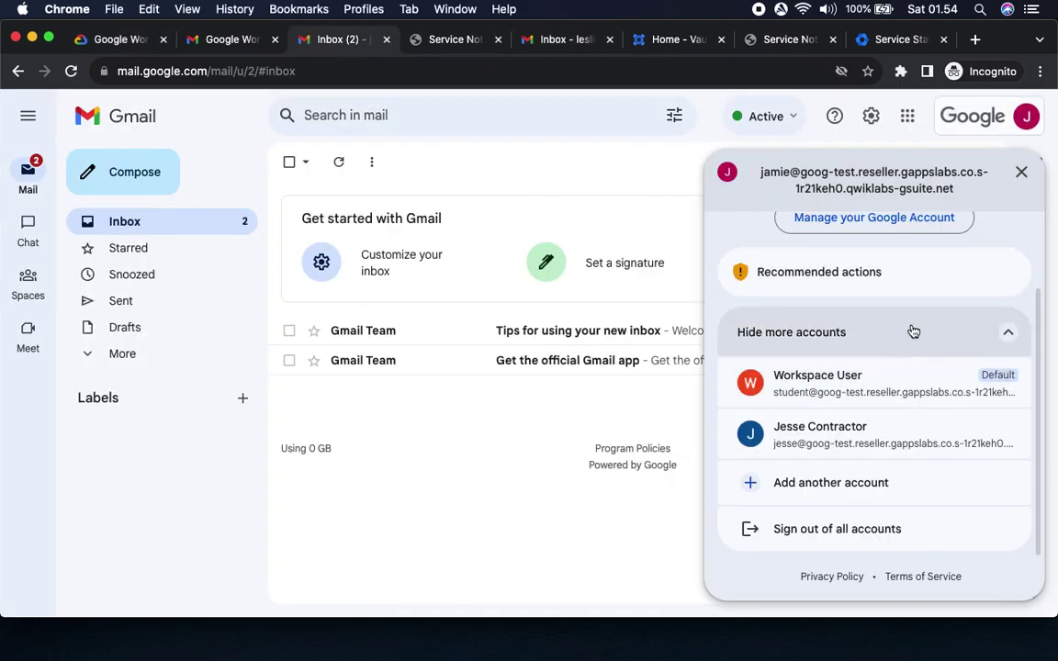
{"action": "scroll", "coordinate": [911, 339], "scroll_direction": "up", "scroll_amount": 3}
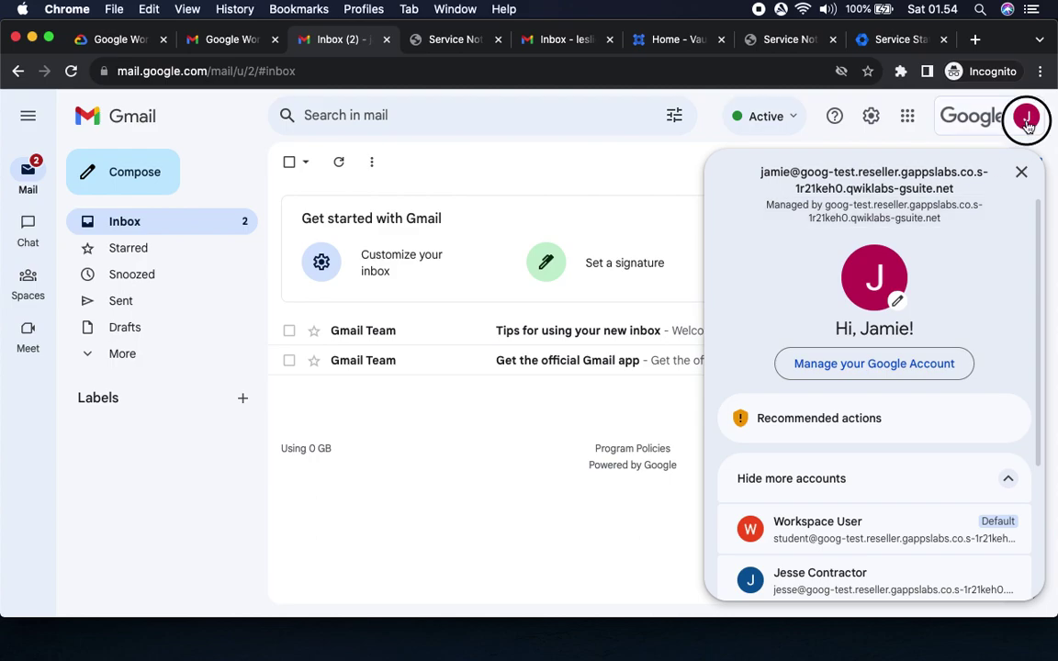
{"action": "left_click", "coordinate": [1026, 115]}
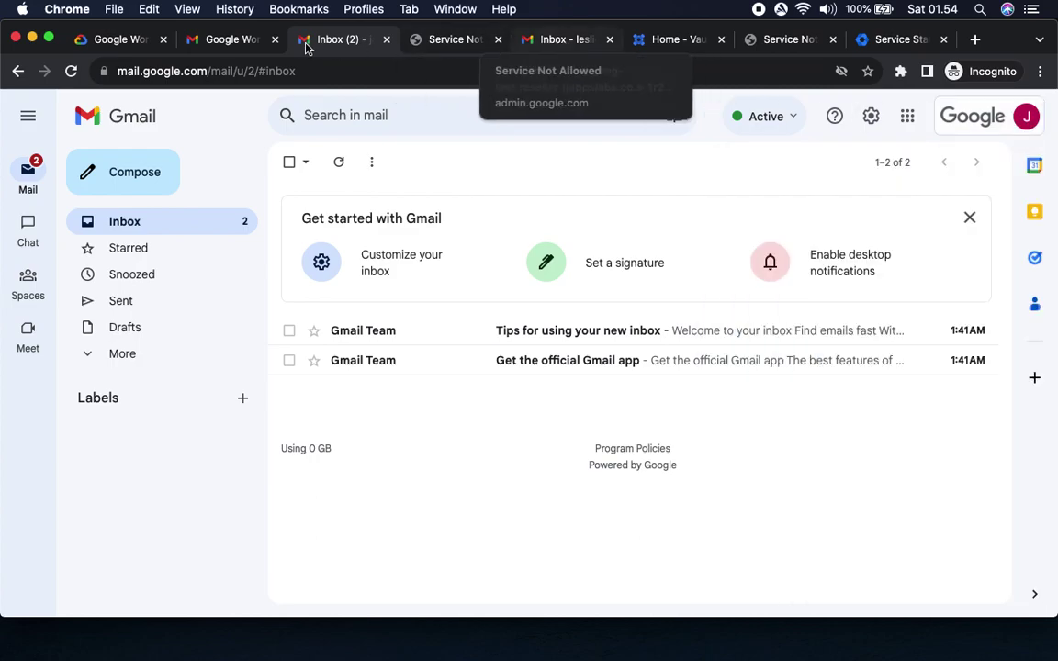
{"action": "left_click", "coordinate": [224, 39]}
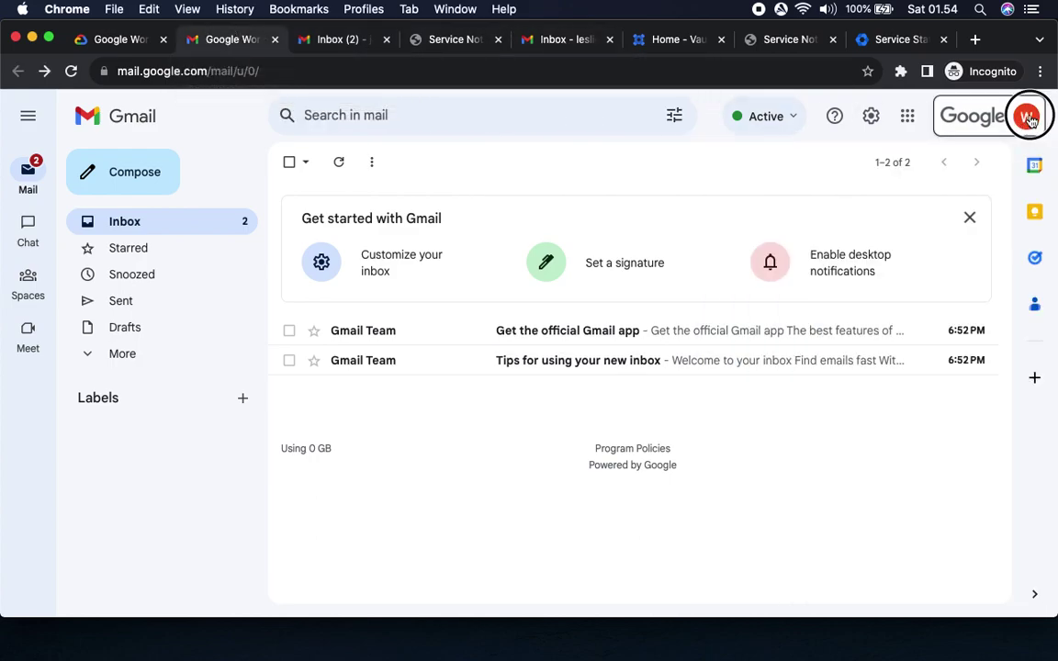
{"action": "left_click", "coordinate": [1025, 117]}
{"action": "left_click", "coordinate": [1026, 117]}
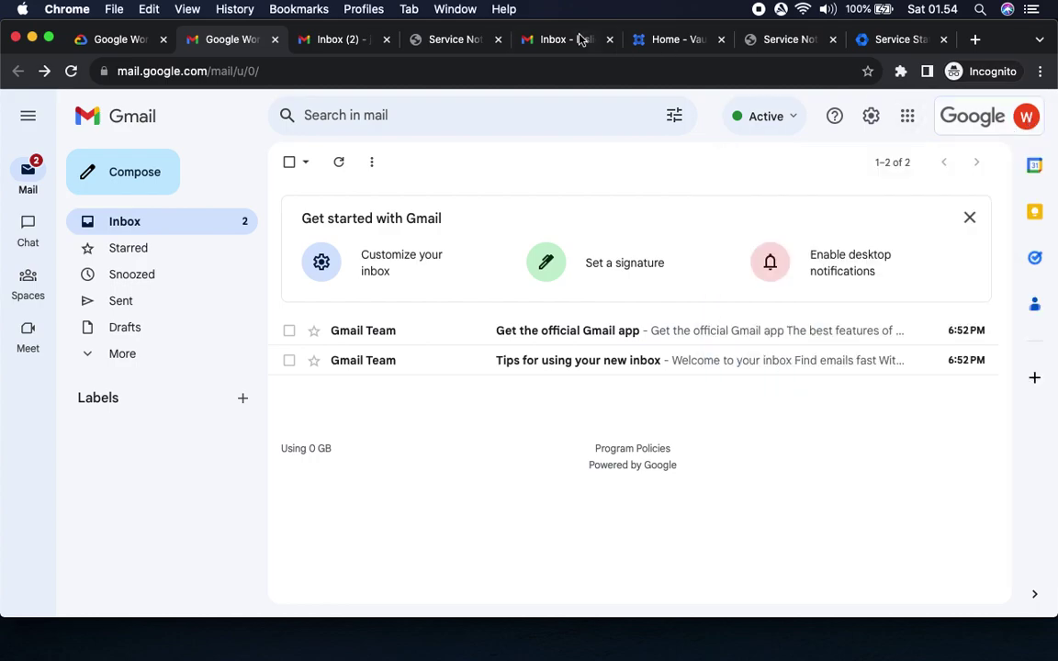
Check the Contractor's tab, which shows no Gmail access, its signed-in account and apps list.
{"action": "left_click", "coordinate": [436, 40]}
{"action": "left_click", "coordinate": [564, 40]}
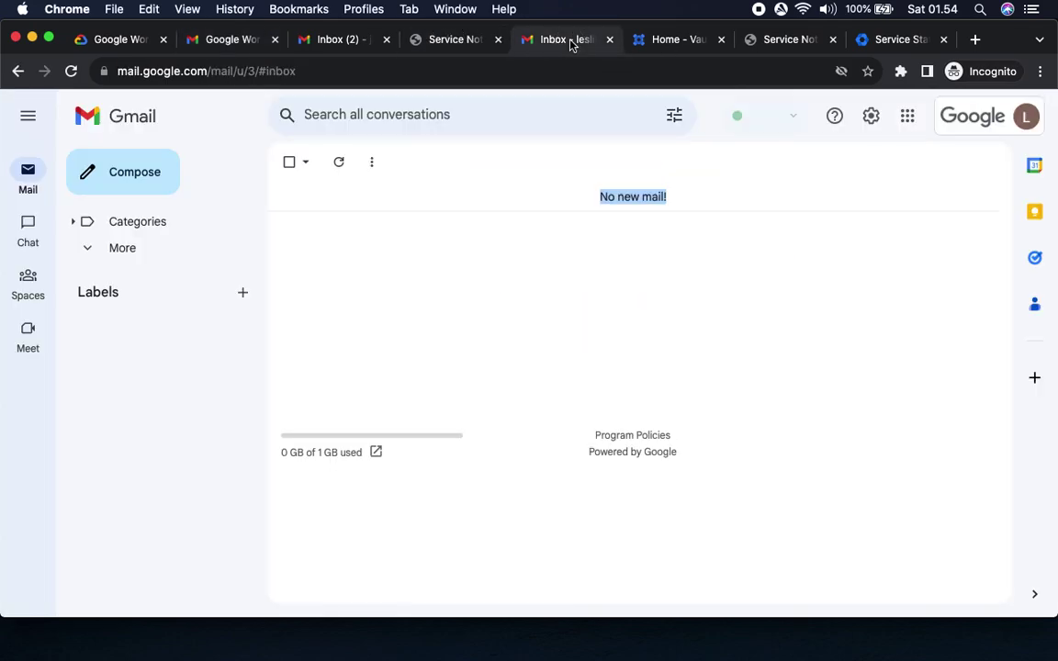
{"action": "left_click", "coordinate": [675, 41]}
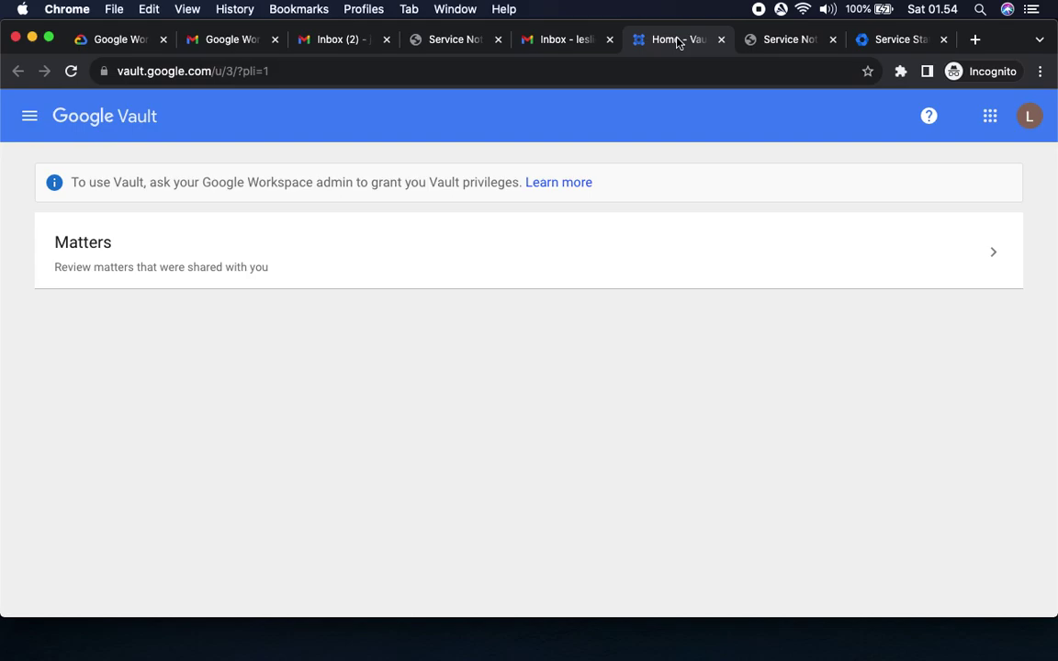
{"action": "left_click", "coordinate": [779, 39]}
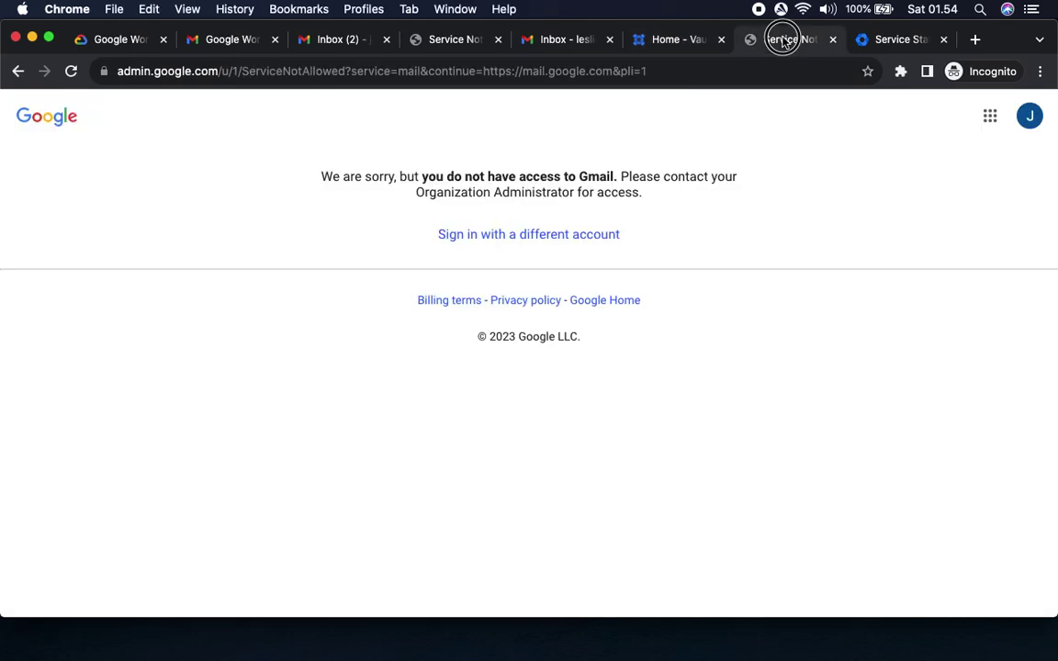
{"action": "left_click", "coordinate": [16, 71]}
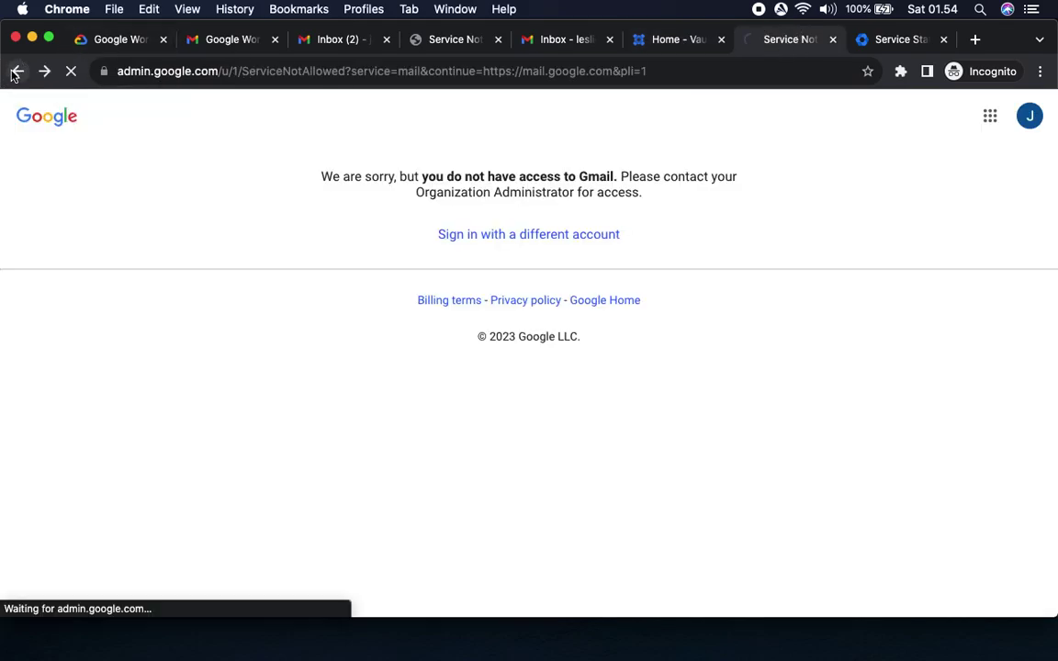
{"action": "left_click", "coordinate": [44, 71]}
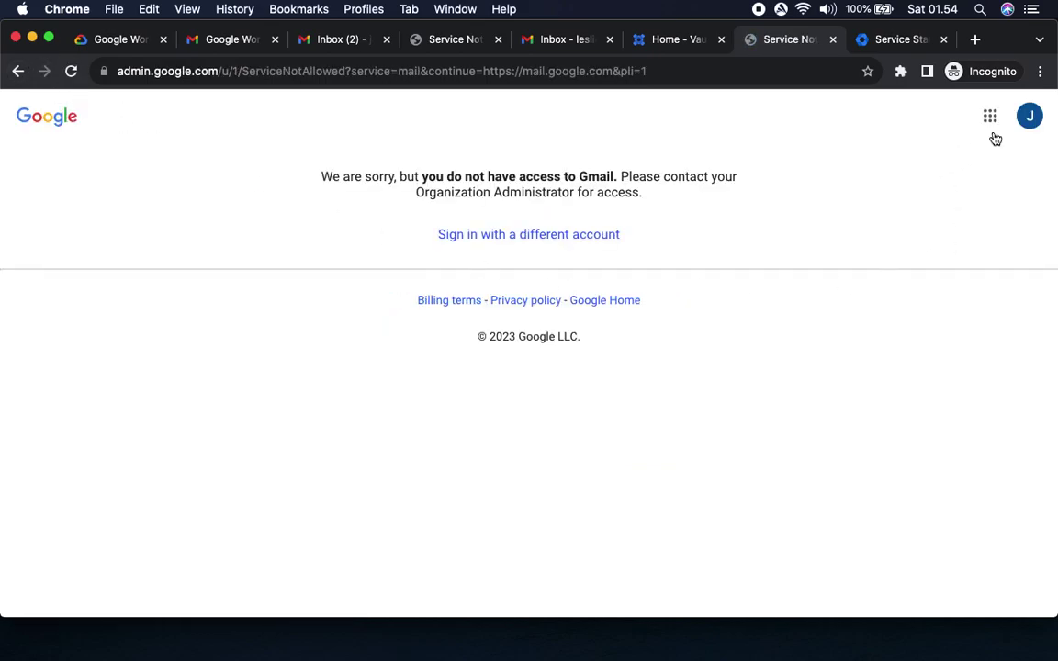
{"action": "left_click", "coordinate": [1029, 115]}
{"action": "left_click", "coordinate": [1029, 116]}
{"action": "left_click", "coordinate": [990, 116]}
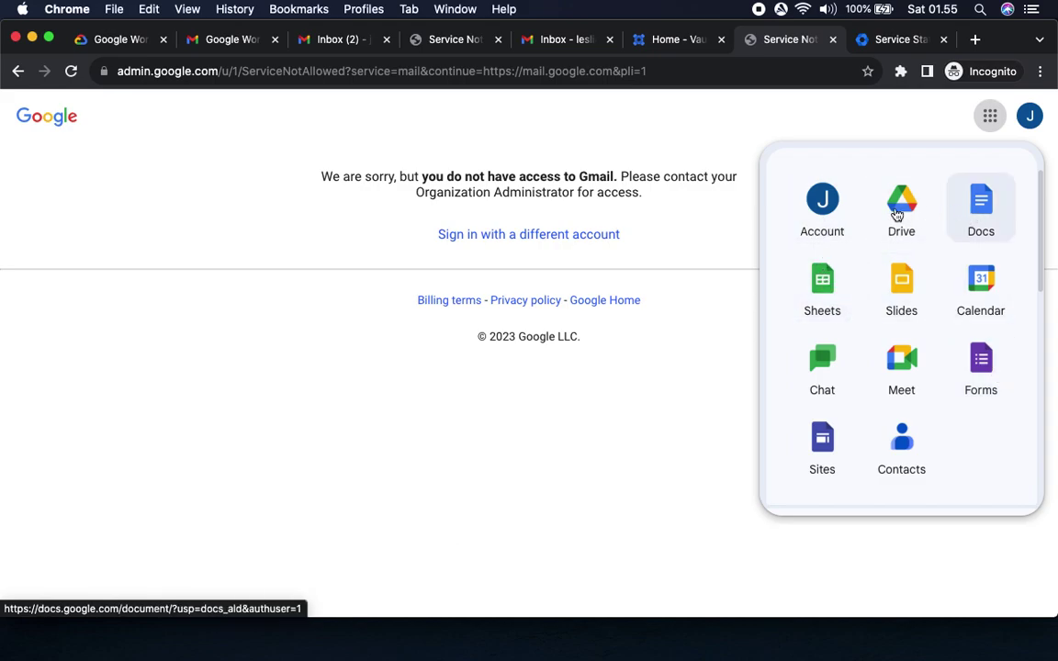
{"action": "left_click", "coordinate": [71, 71]}
{"action": "left_click", "coordinate": [123, 40]}
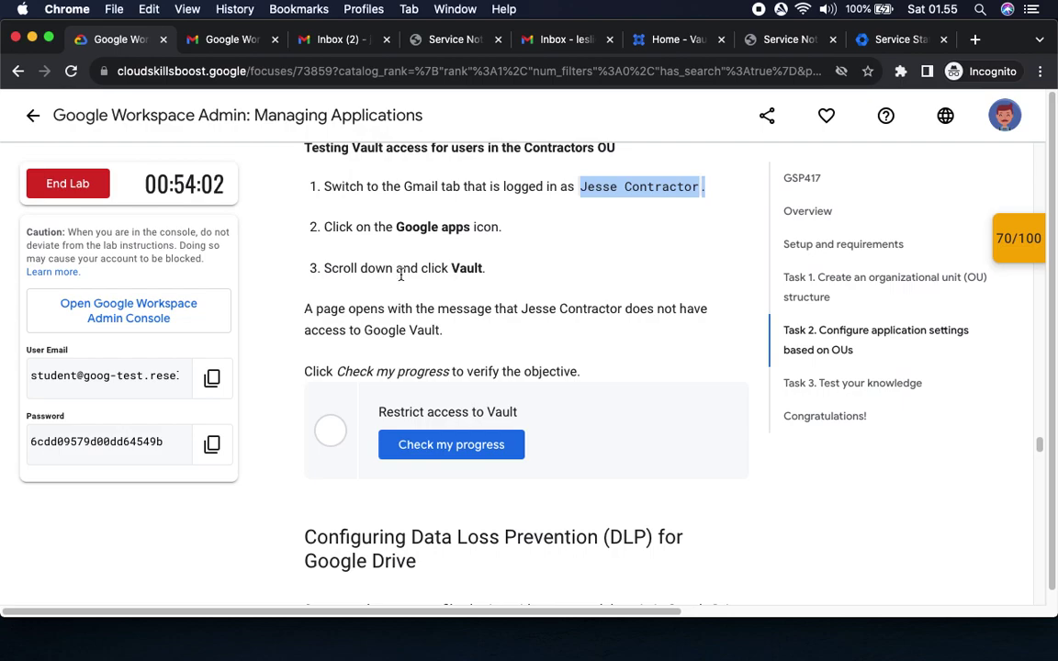
Verify the Contractor's Google apps list contains no Vault, then return to the lab instructions.
{"action": "left_click_drag", "start_coordinate": [624, 309], "coordinate": [654, 328]}
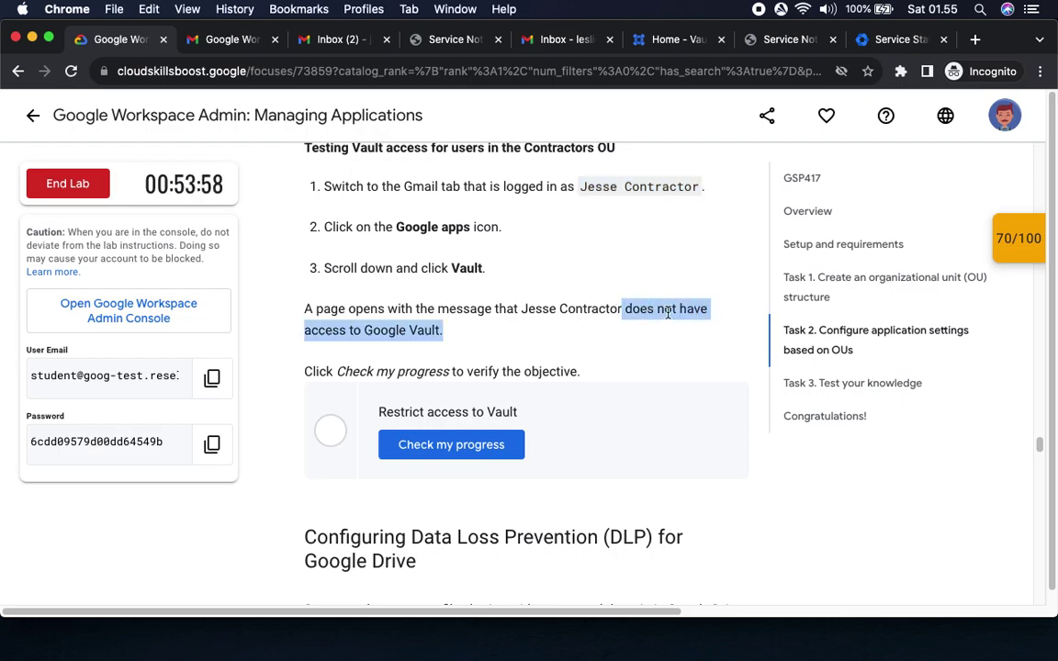
{"action": "left_click", "coordinate": [676, 41]}
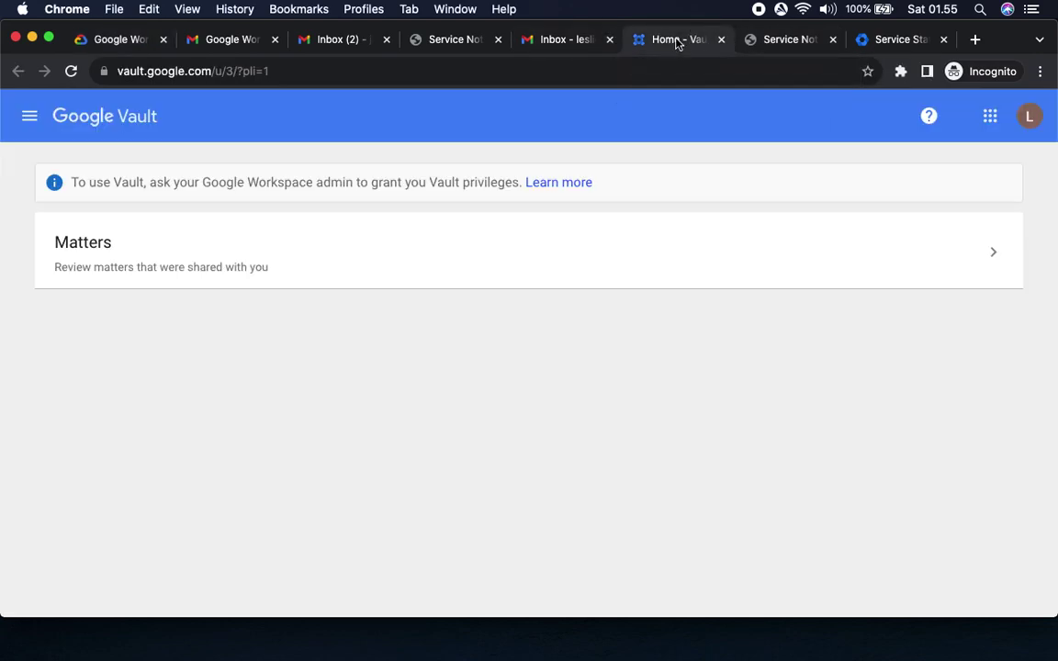
{"action": "left_click", "coordinate": [779, 41]}
{"action": "left_click", "coordinate": [1029, 117]}
{"action": "left_click", "coordinate": [989, 116]}
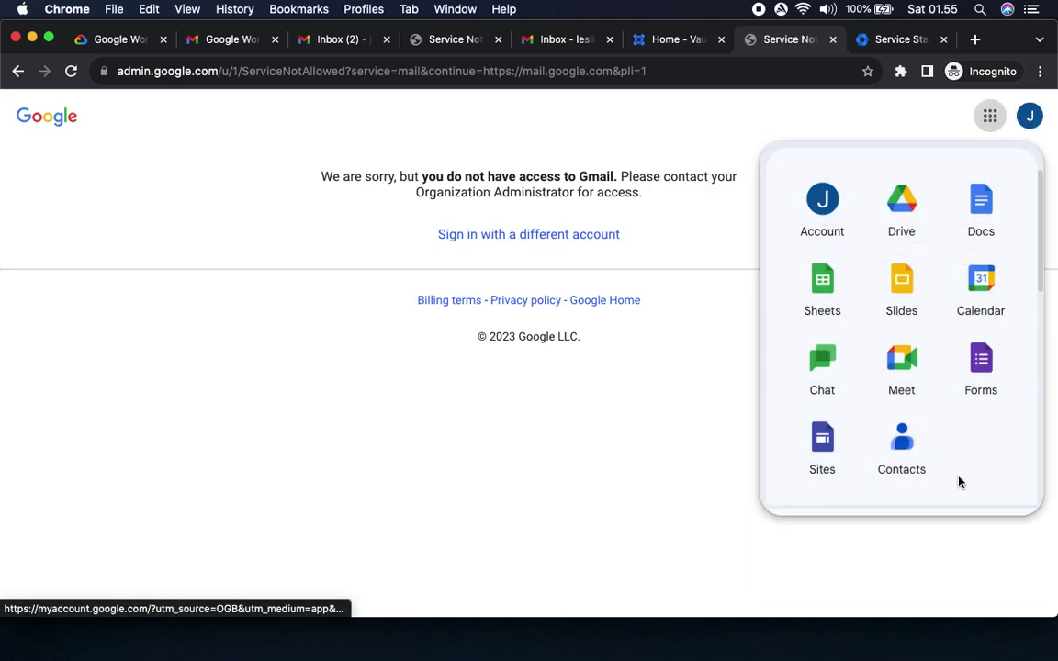
{"action": "scroll", "coordinate": [953, 428], "scroll_direction": "down", "scroll_amount": 10}
{"action": "scroll", "coordinate": [953, 428], "scroll_direction": "up", "scroll_amount": 2}
{"action": "scroll", "coordinate": [953, 428], "scroll_direction": "down", "scroll_amount": 2}
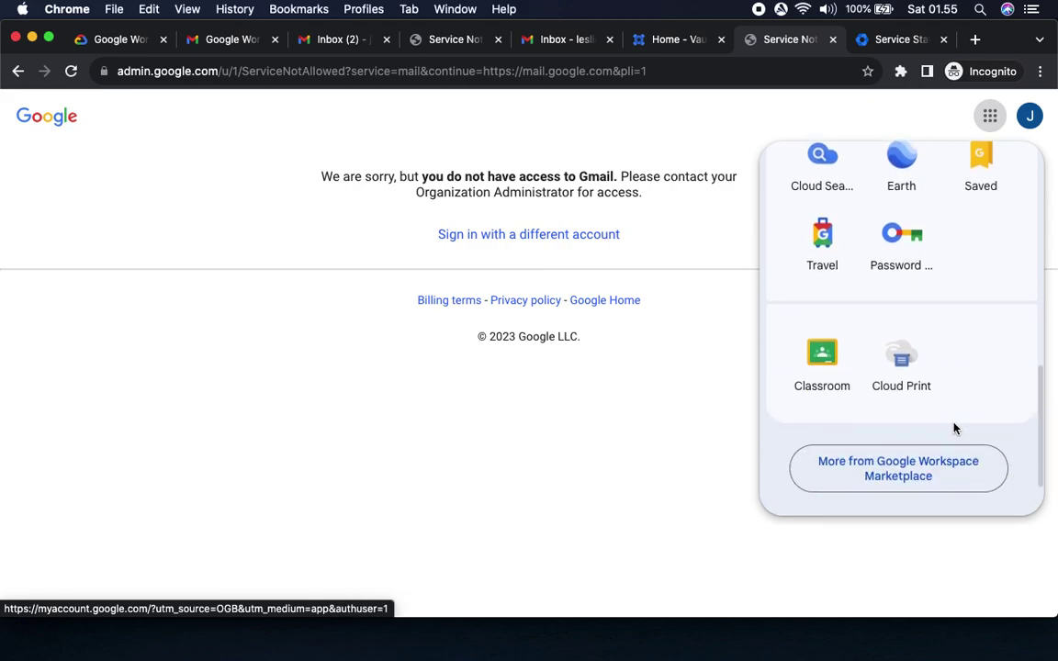
{"action": "scroll", "coordinate": [953, 428], "scroll_direction": "up", "scroll_amount": 5}
{"action": "scroll", "coordinate": [955, 430], "scroll_direction": "down", "scroll_amount": 6}
{"action": "scroll", "coordinate": [954, 429], "scroll_direction": "up", "scroll_amount": 2}
{"action": "scroll", "coordinate": [953, 428], "scroll_direction": "up", "scroll_amount": 5}
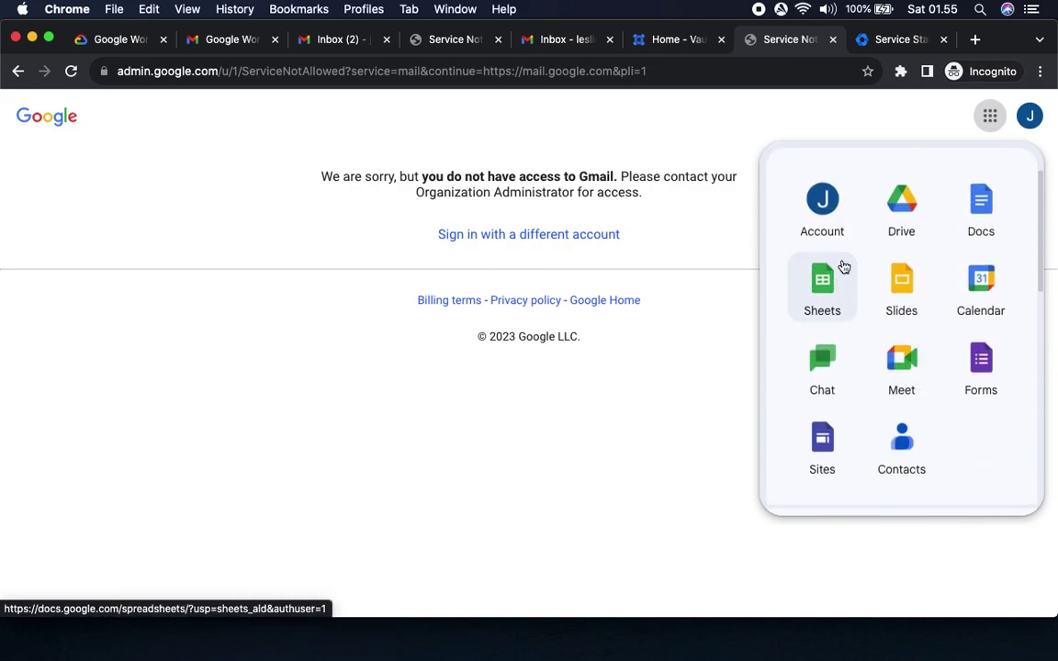
{"action": "scroll", "coordinate": [944, 470], "scroll_direction": "down", "scroll_amount": 1}
{"action": "scroll", "coordinate": [944, 470], "scroll_direction": "down", "scroll_amount": 4}
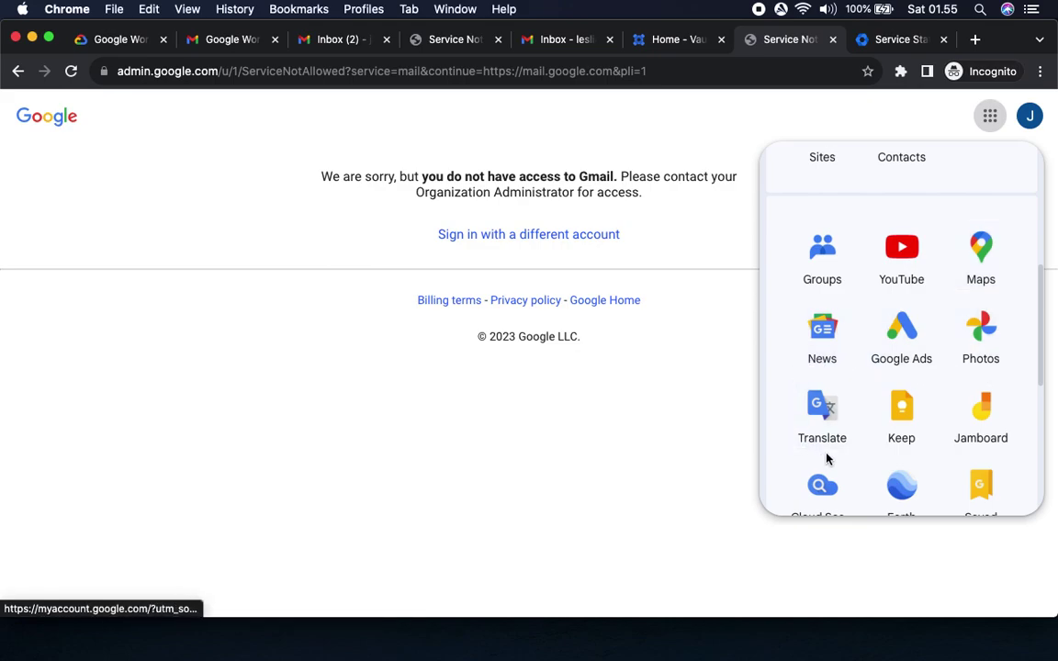
{"action": "scroll", "coordinate": [1000, 463], "scroll_direction": "down", "scroll_amount": 5}
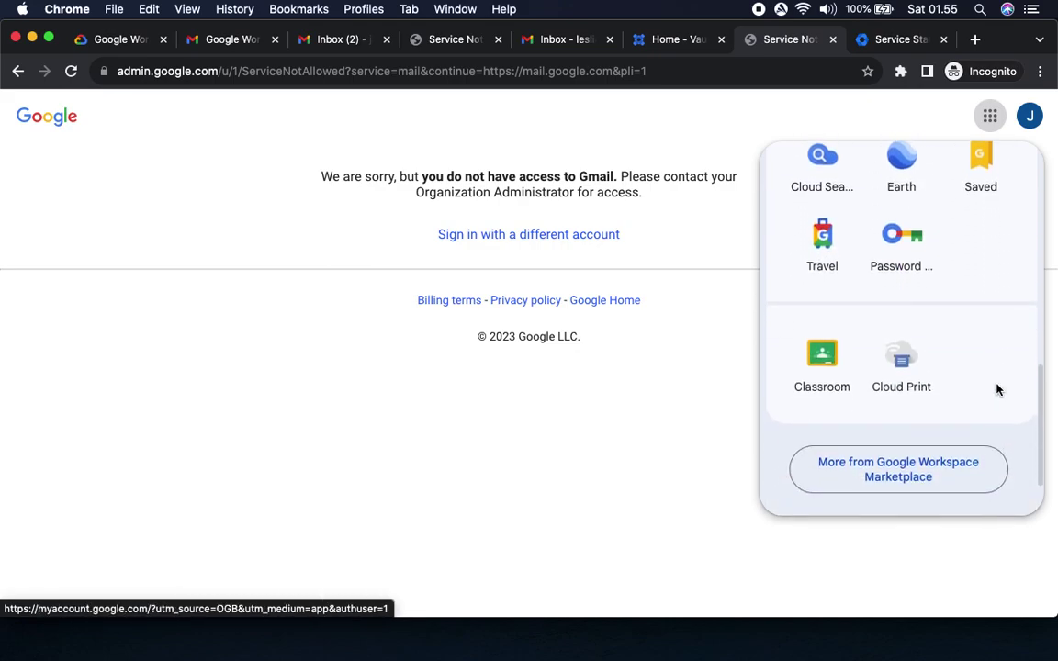
{"action": "left_click", "coordinate": [108, 40]}
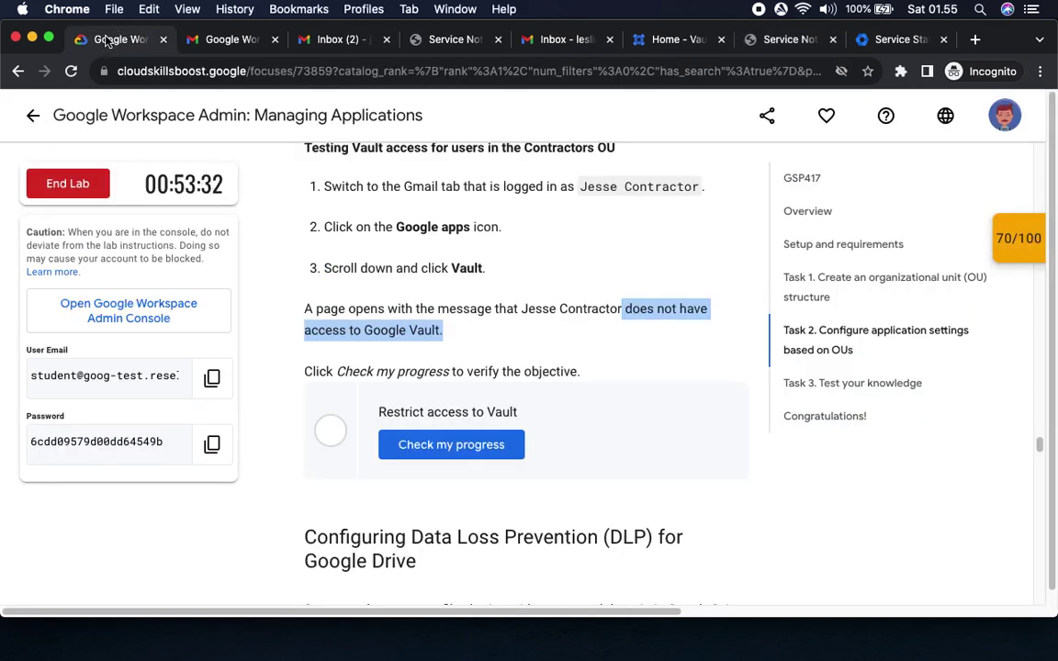
Verify the Restrict access to Vault checkpoint and close the scores panel at 100/100.
{"action": "left_click", "coordinate": [469, 452]}
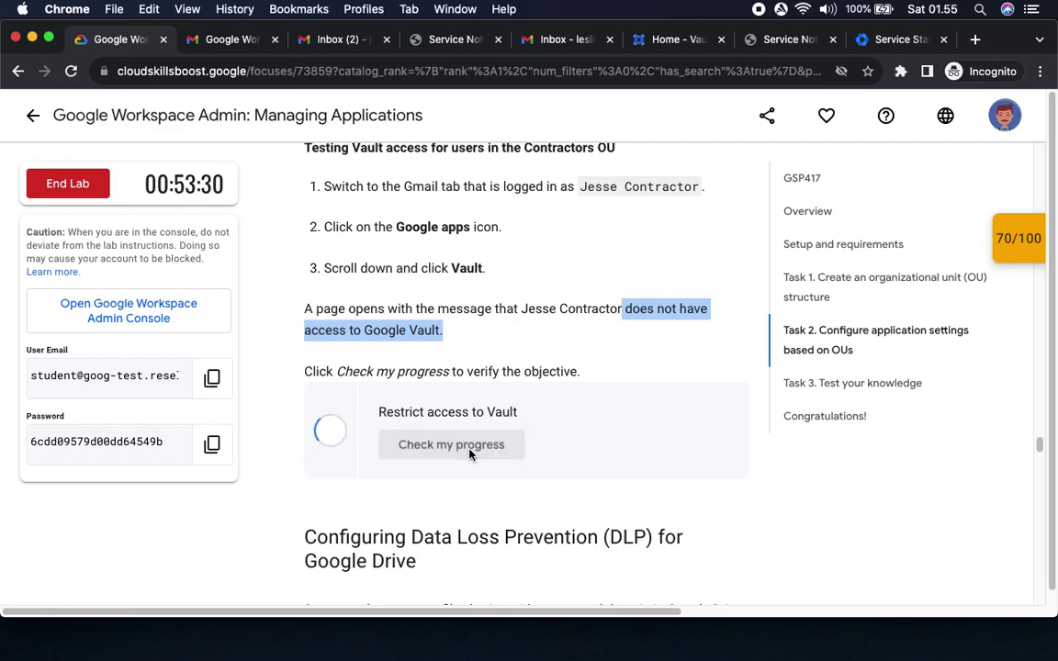
{"action": "scroll", "coordinate": [541, 437], "scroll_direction": "down", "scroll_amount": 4}
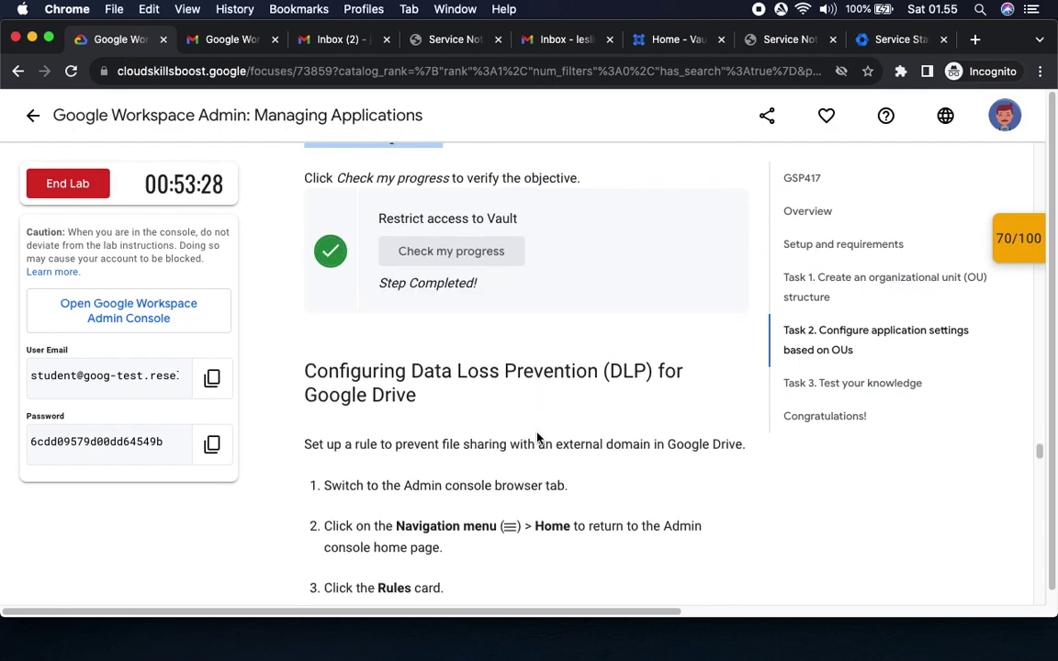
{"action": "left_click", "coordinate": [1010, 241]}
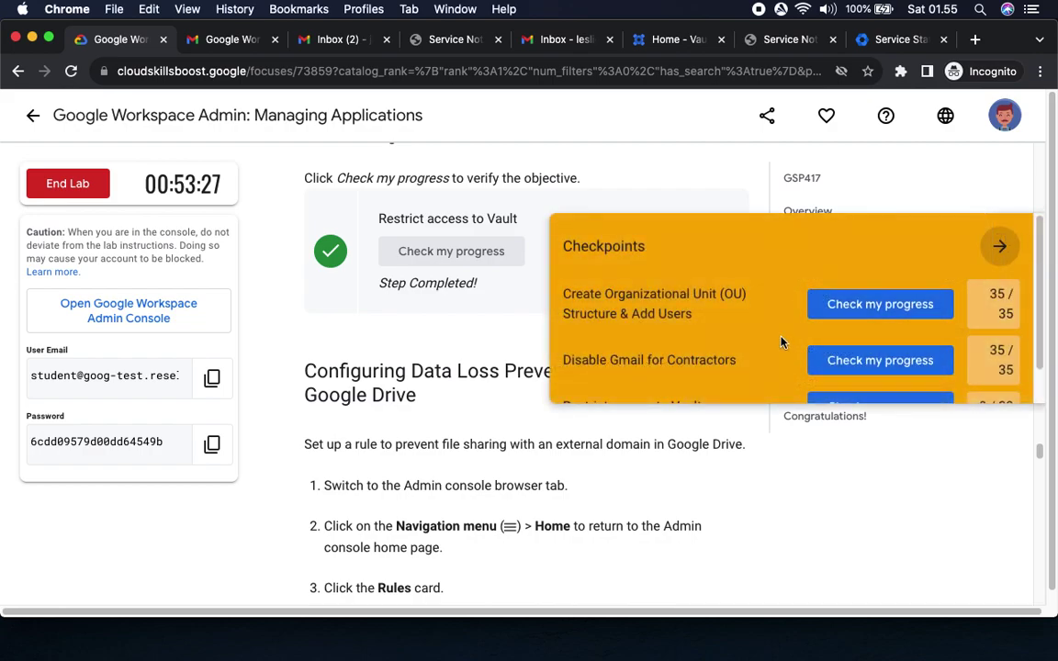
{"action": "scroll", "coordinate": [781, 341], "scroll_direction": "down", "scroll_amount": 1}
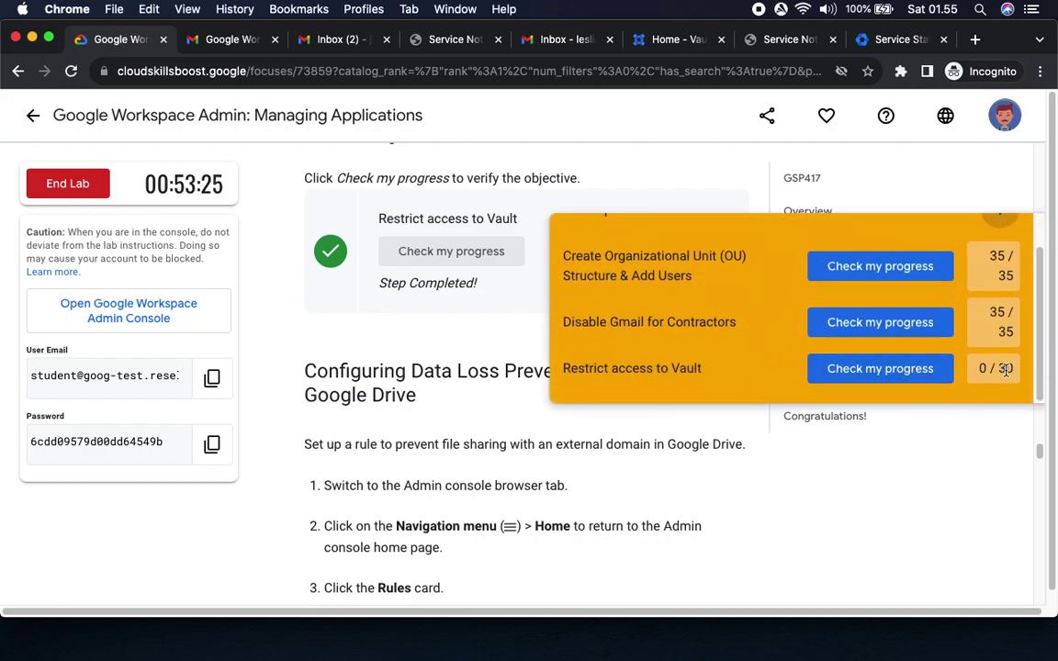
{"action": "left_click", "coordinate": [996, 241]}
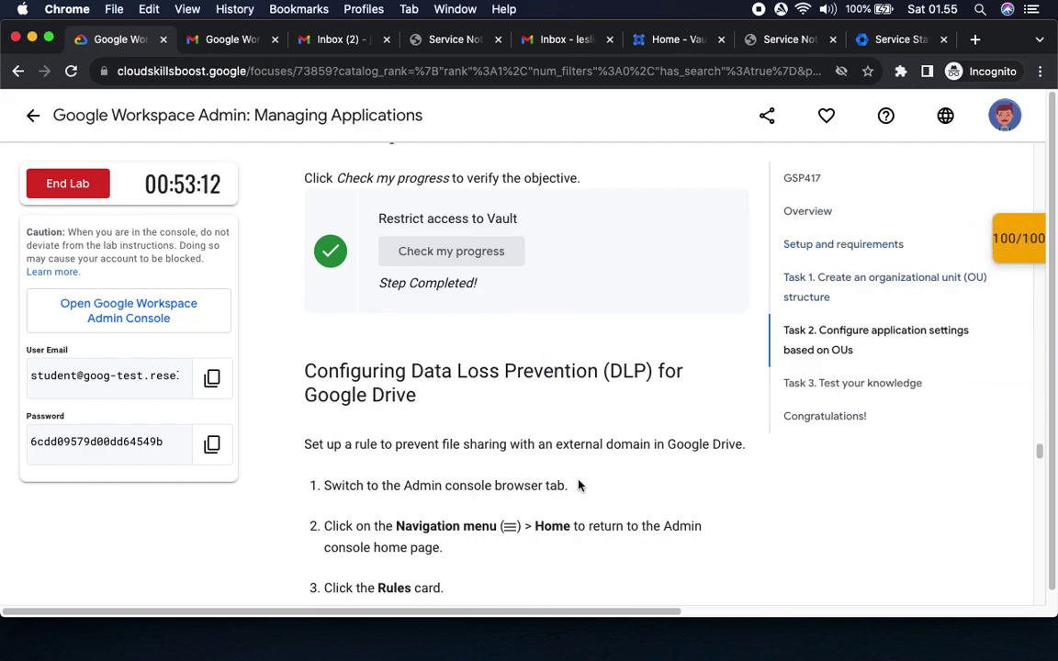
{"action": "scroll", "coordinate": [578, 485], "scroll_direction": "down", "scroll_amount": 5}
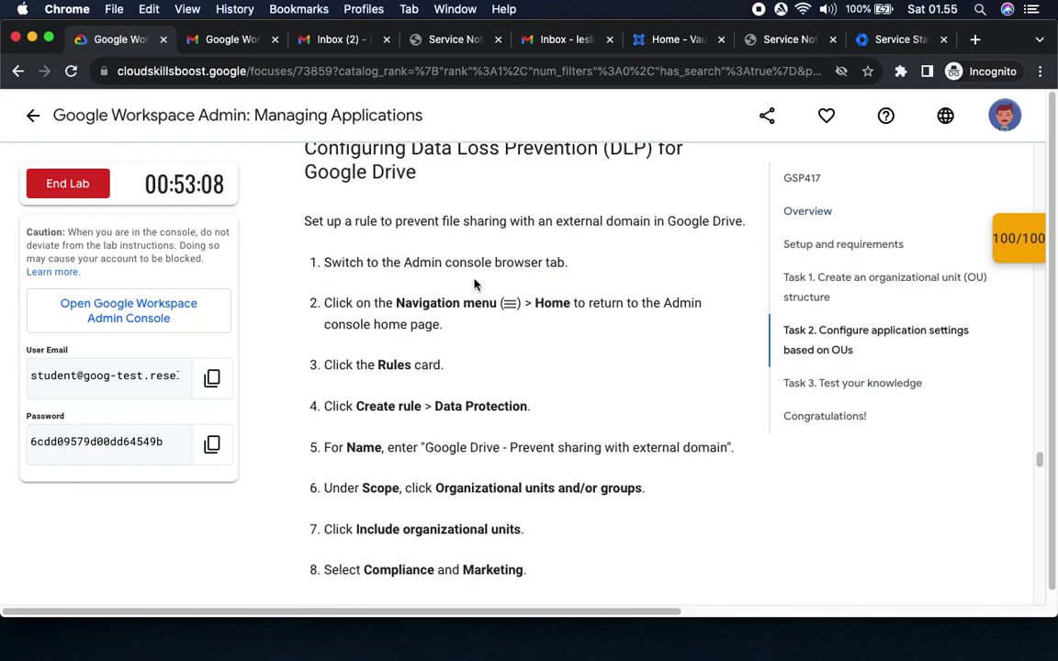
Mark the DLP steps, then return through the tabs to the Admin console Service Status tab.
{"action": "left_click_drag", "start_coordinate": [405, 265], "coordinate": [605, 266]}
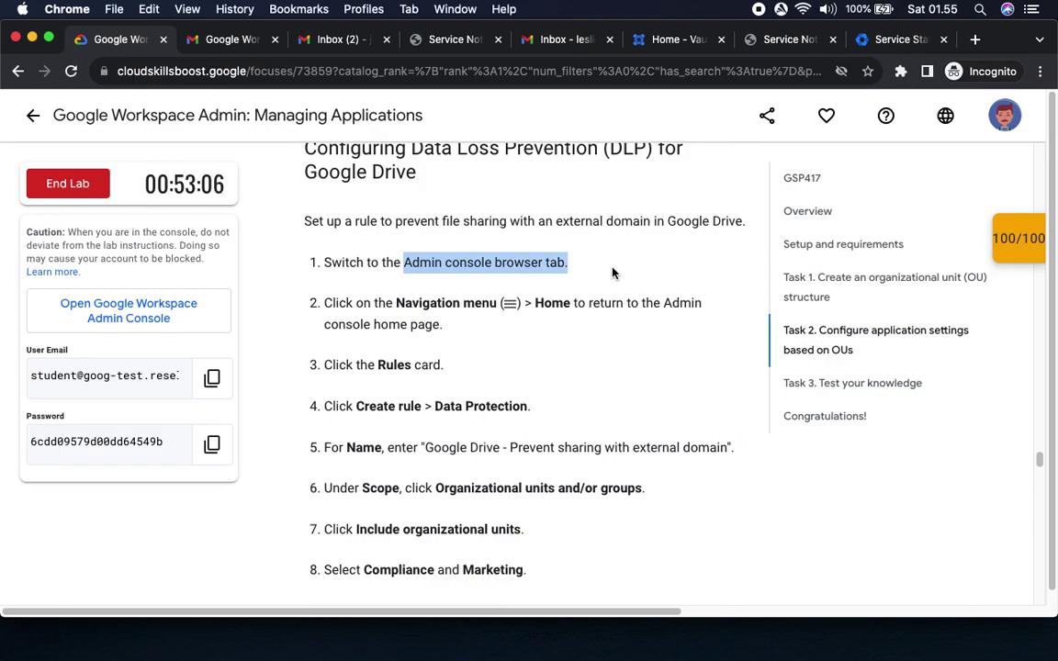
{"action": "scroll", "coordinate": [620, 286], "scroll_direction": "down", "scroll_amount": 3}
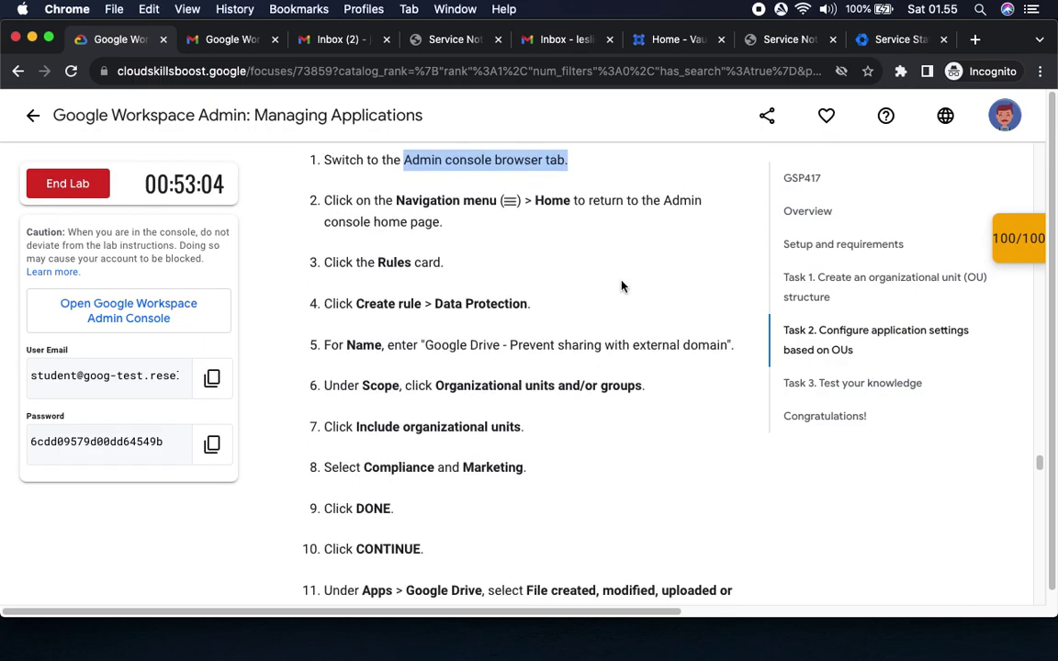
{"action": "key", "text": "super+Tab"}
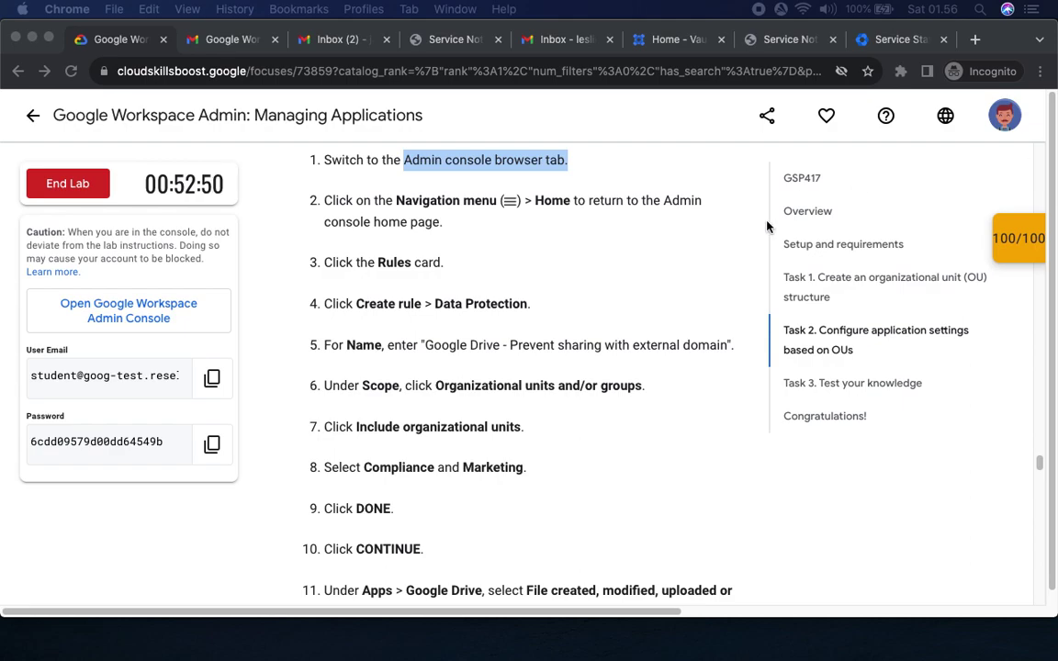
{"action": "left_click_drag", "start_coordinate": [524, 202], "coordinate": [602, 211]}
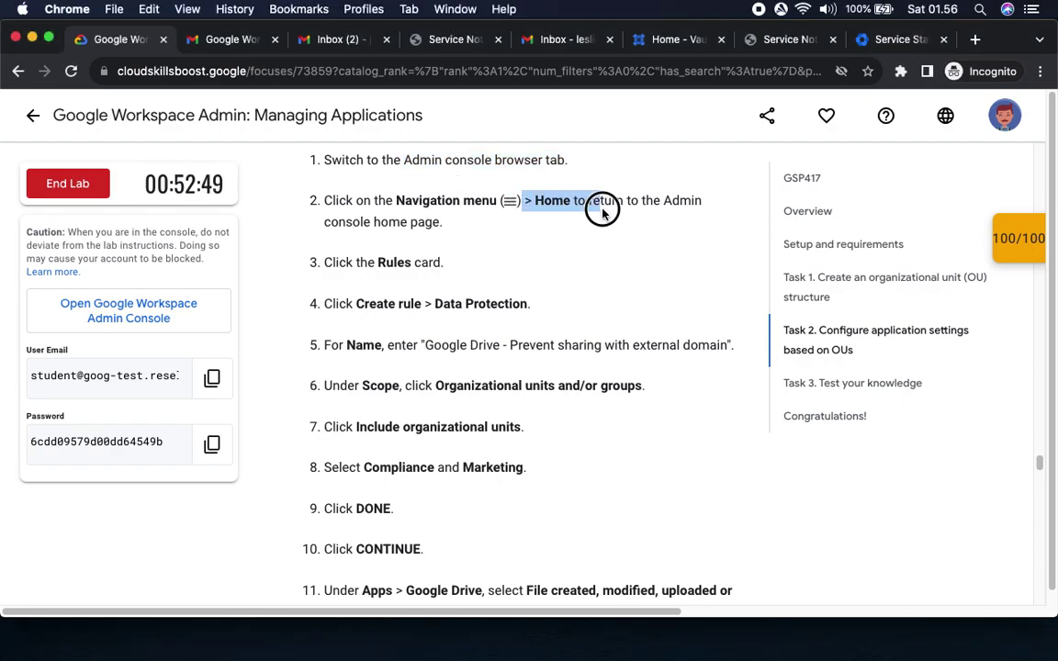
{"action": "left_click", "coordinate": [676, 44]}
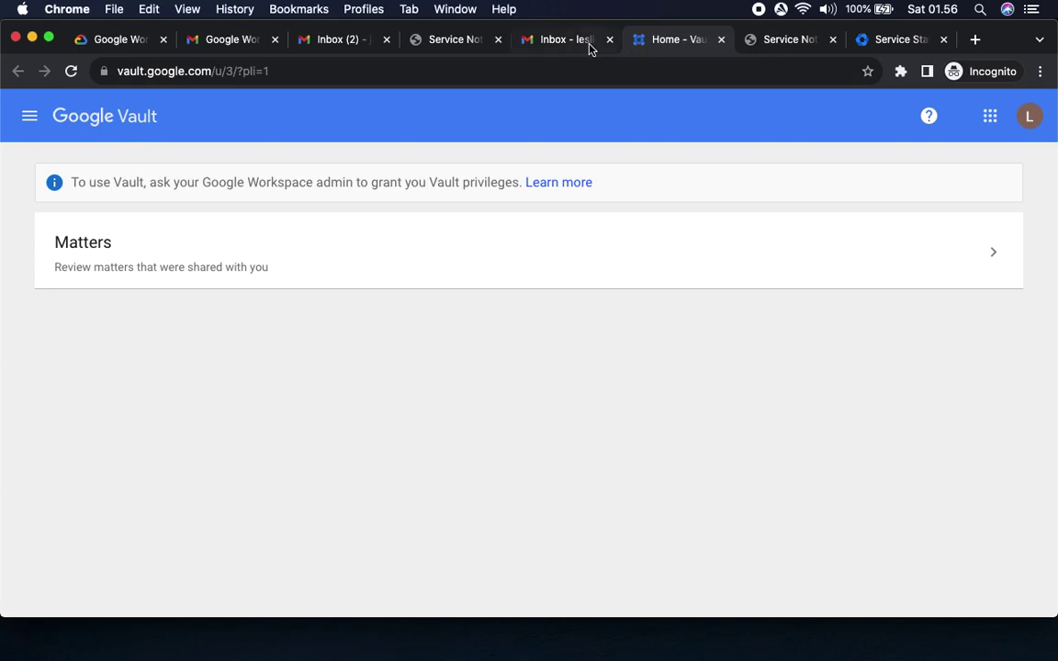
{"action": "left_click", "coordinate": [563, 42]}
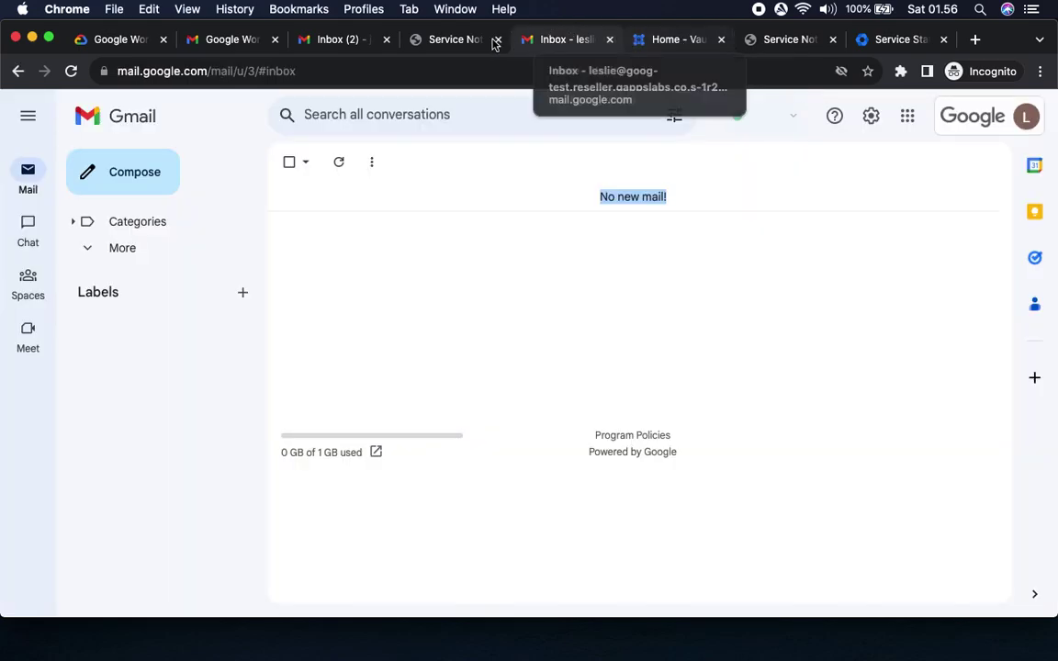
{"action": "left_click", "coordinate": [892, 40]}
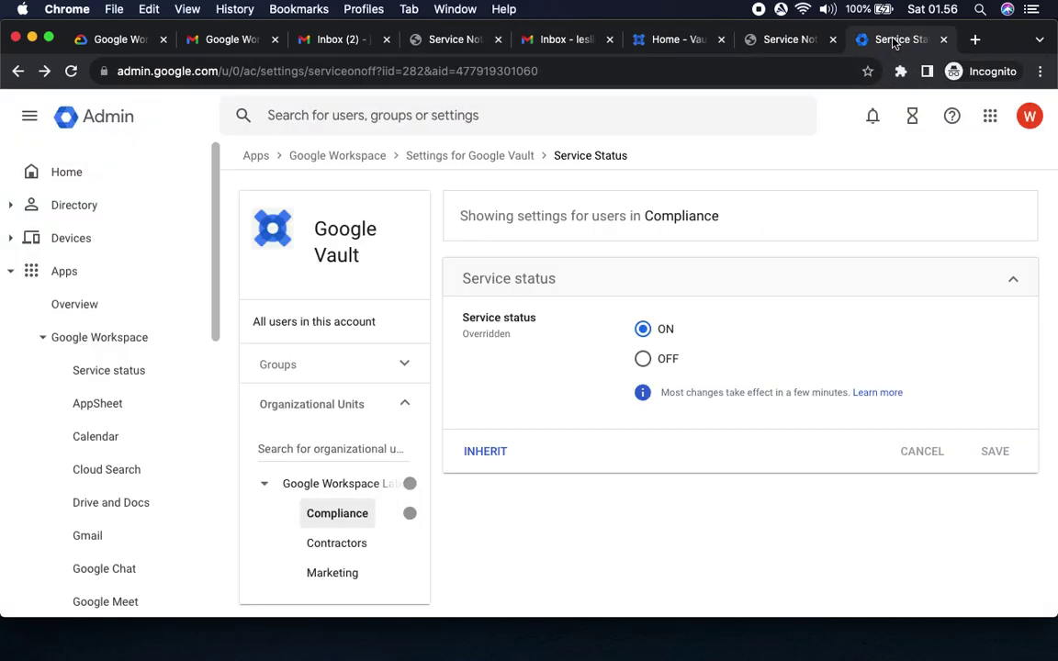
Go to the Admin console home page and mark the Rules card step in the instructions.
{"action": "left_click", "coordinate": [65, 174]}
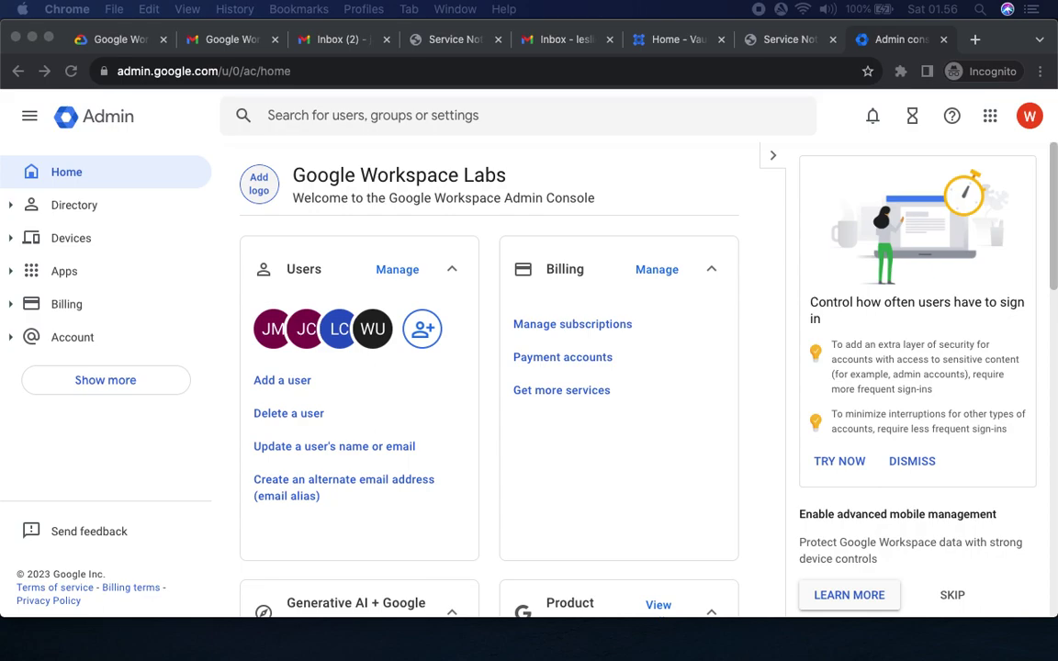
{"action": "left_click", "coordinate": [105, 42]}
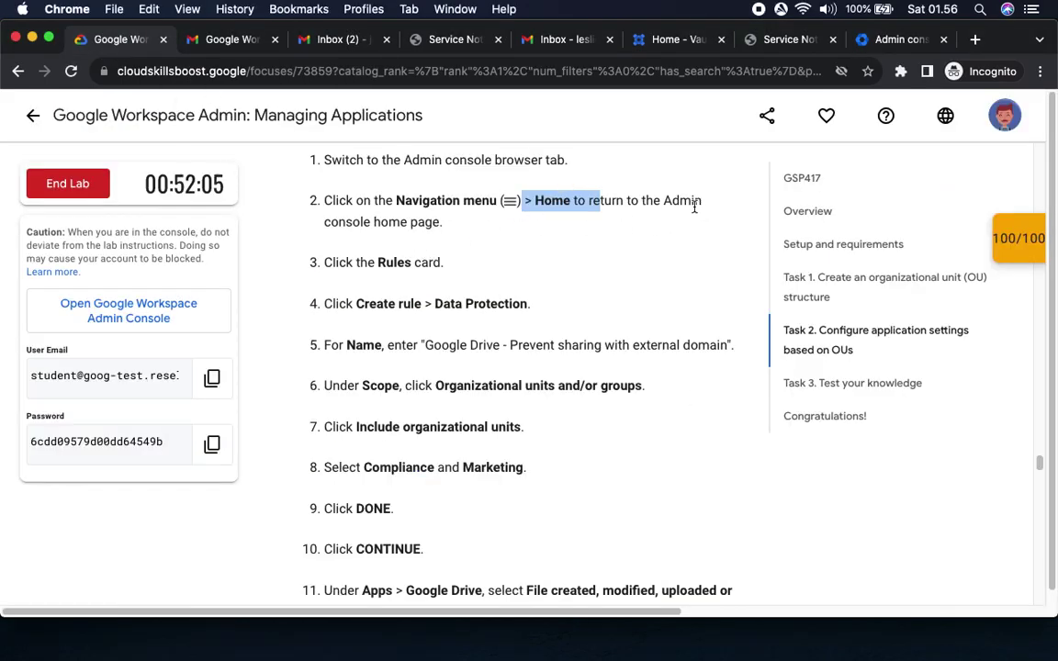
{"action": "left_click_drag", "start_coordinate": [367, 232], "coordinate": [444, 223]}
{"action": "left_click_drag", "start_coordinate": [356, 262], "coordinate": [474, 265]}
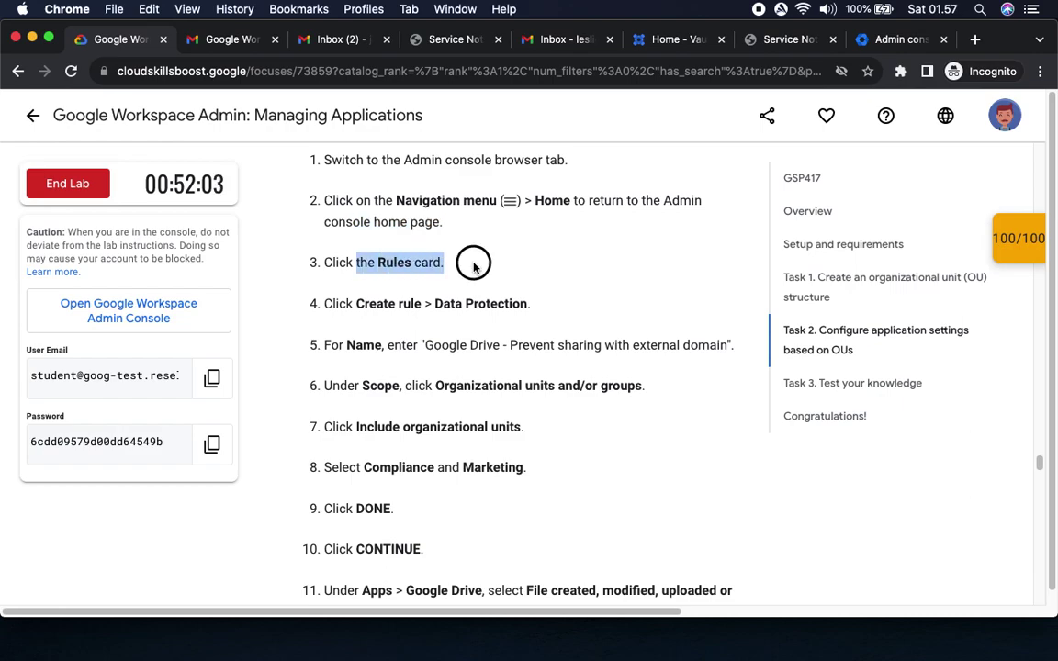
Expand all home-page admin cards with Show more and select the Rules card.
{"action": "left_click", "coordinate": [872, 40]}
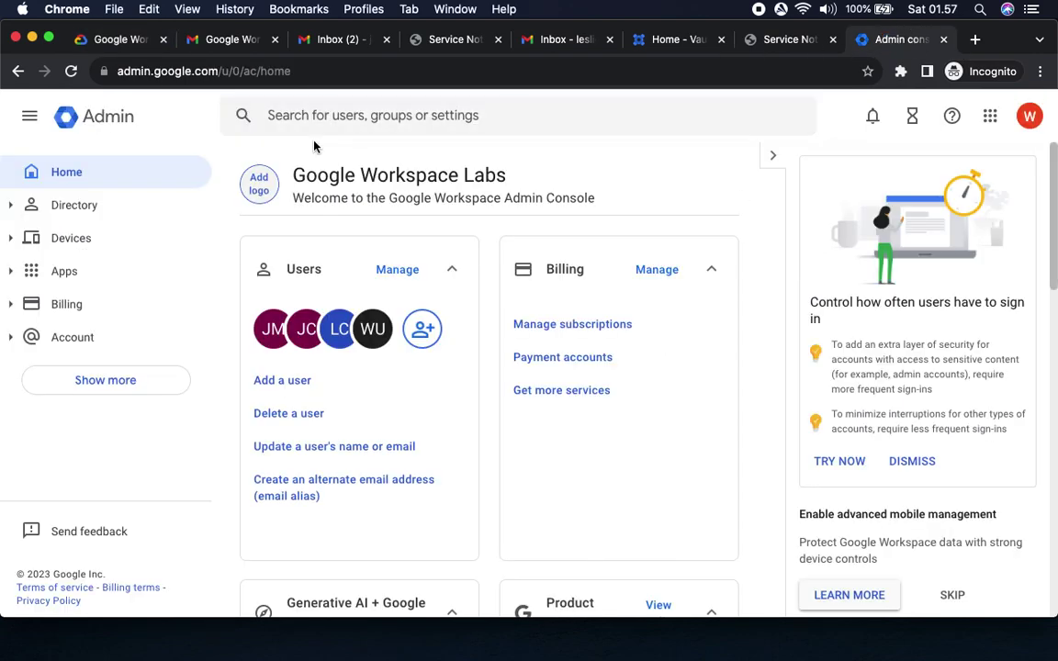
{"action": "scroll", "coordinate": [760, 359], "scroll_direction": "down", "scroll_amount": 3}
{"action": "scroll", "coordinate": [760, 361], "scroll_direction": "down", "scroll_amount": 7}
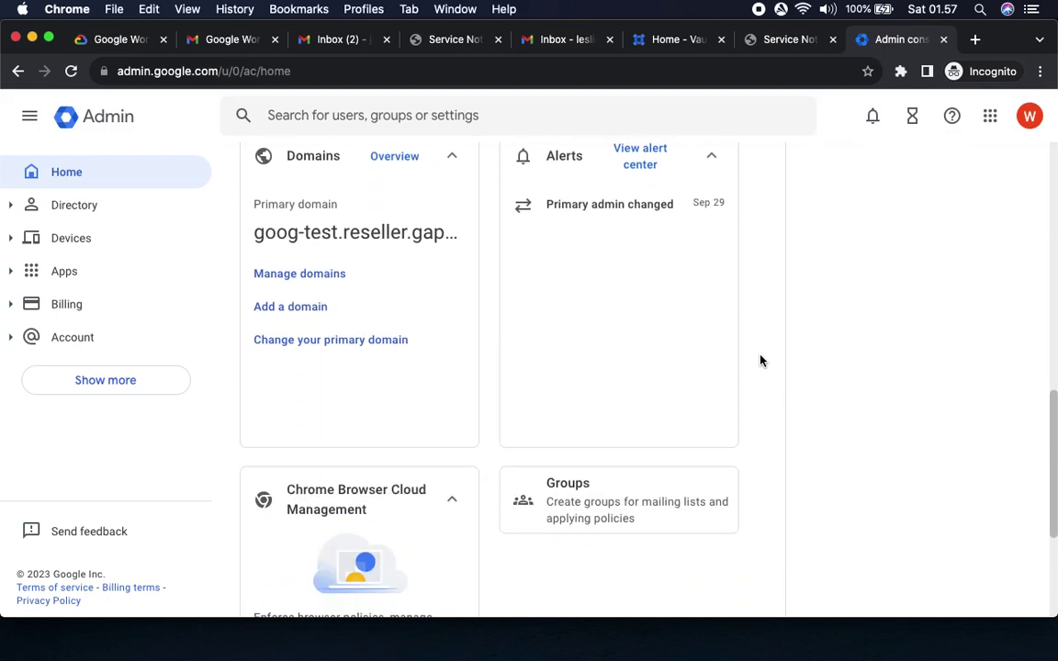
{"action": "scroll", "coordinate": [760, 361], "scroll_direction": "down", "scroll_amount": 3}
{"action": "scroll", "coordinate": [760, 361], "scroll_direction": "up", "scroll_amount": 10}
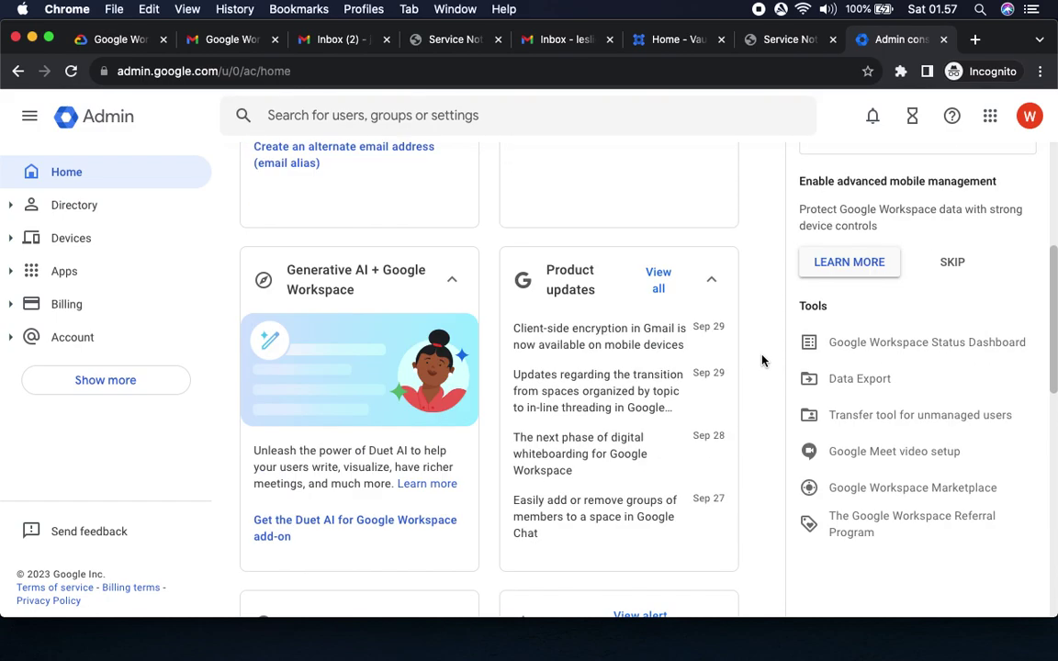
{"action": "scroll", "coordinate": [761, 359], "scroll_direction": "up", "scroll_amount": 4}
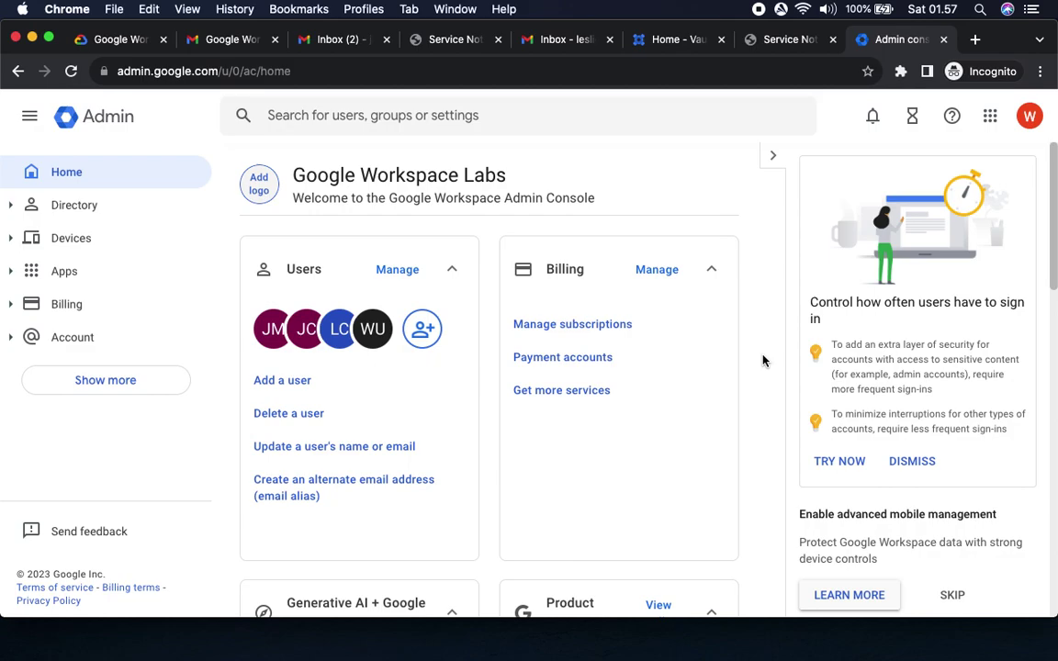
{"action": "scroll", "coordinate": [762, 361], "scroll_direction": "down", "scroll_amount": 12}
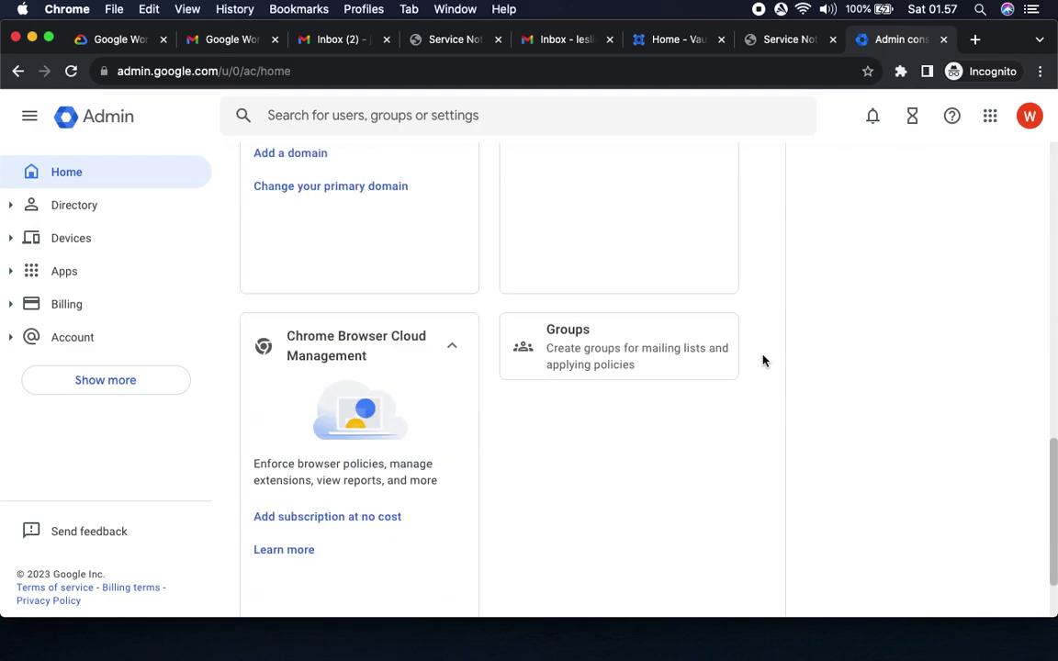
{"action": "left_click", "coordinate": [500, 597]}
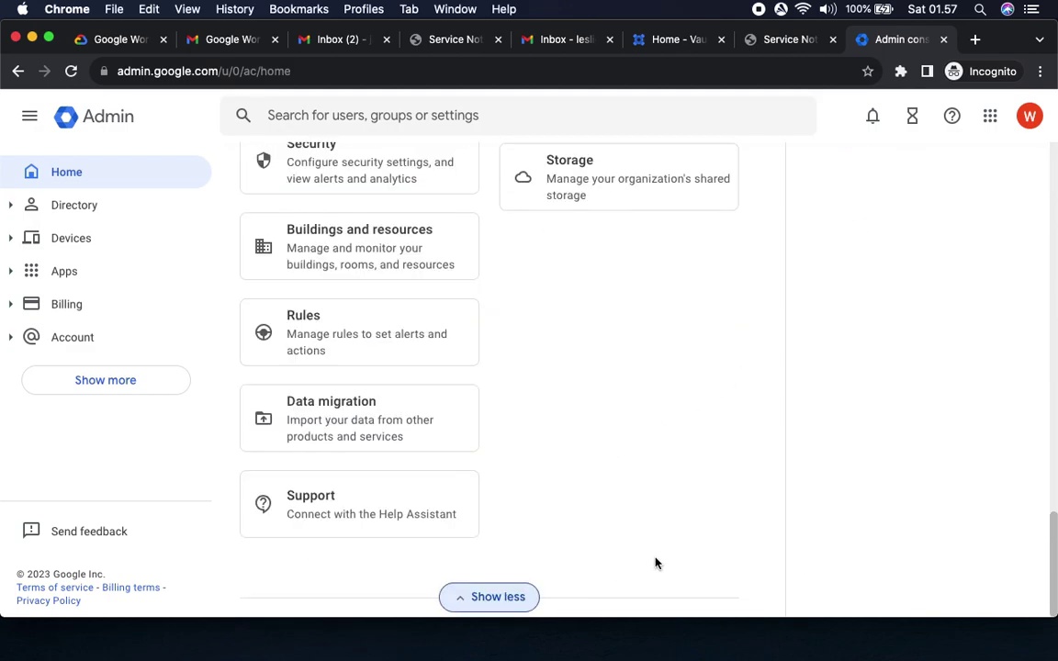
{"action": "left_click", "coordinate": [325, 332]}
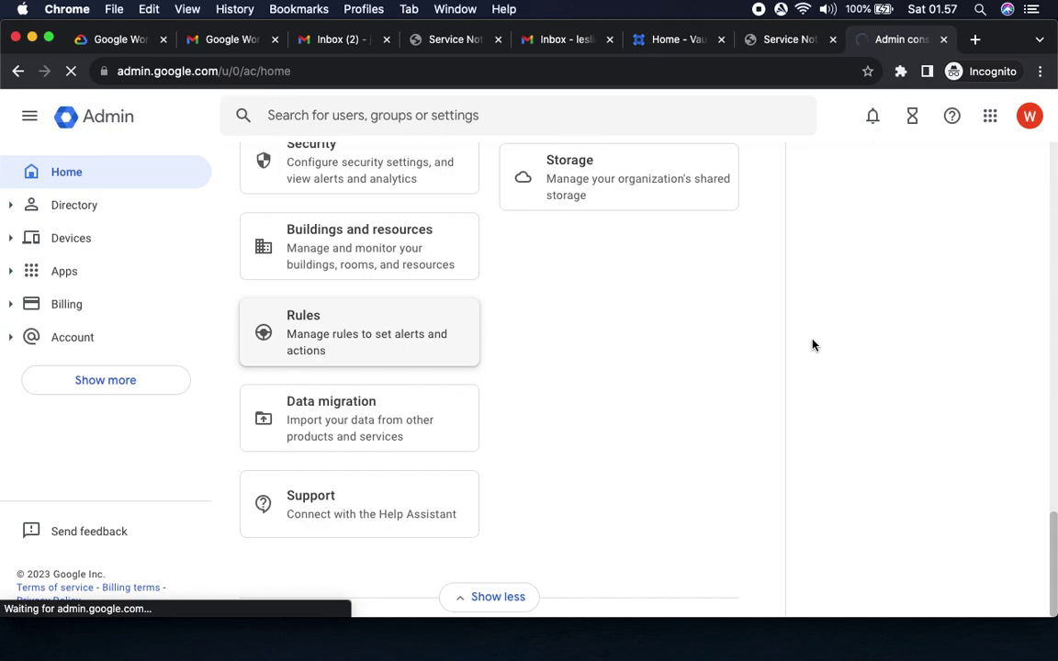
Open the Rules page and page through the rule type cards to data protection.
{"action": "left_click", "coordinate": [383, 344]}
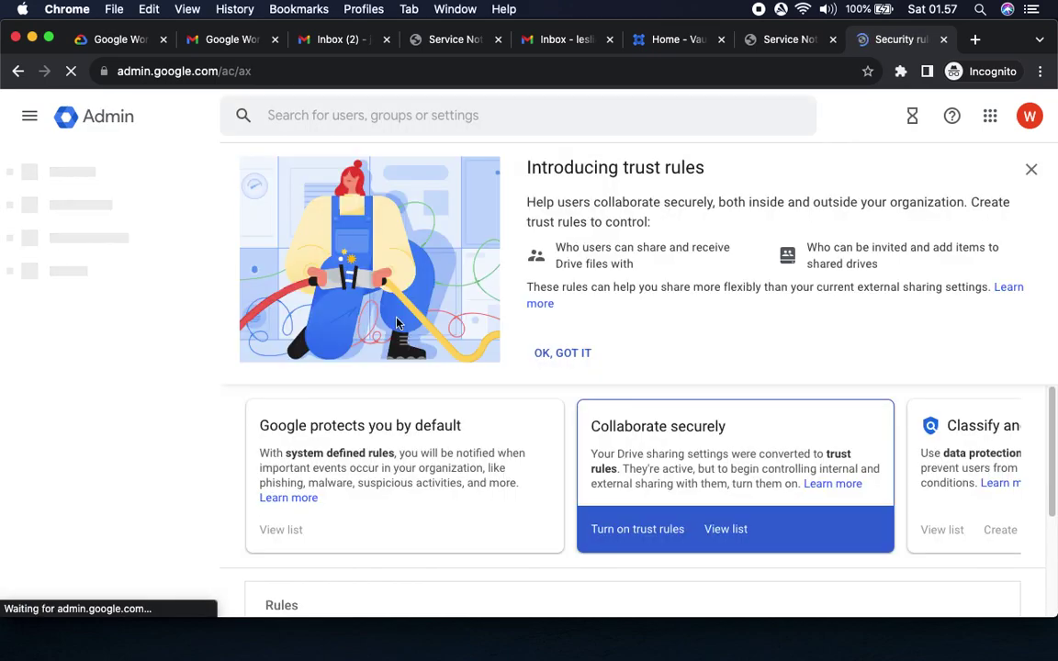
{"action": "left_click", "coordinate": [119, 39]}
{"action": "scroll", "coordinate": [420, 331], "scroll_direction": "down", "scroll_amount": 1}
{"action": "scroll", "coordinate": [419, 331], "scroll_direction": "down", "scroll_amount": 3}
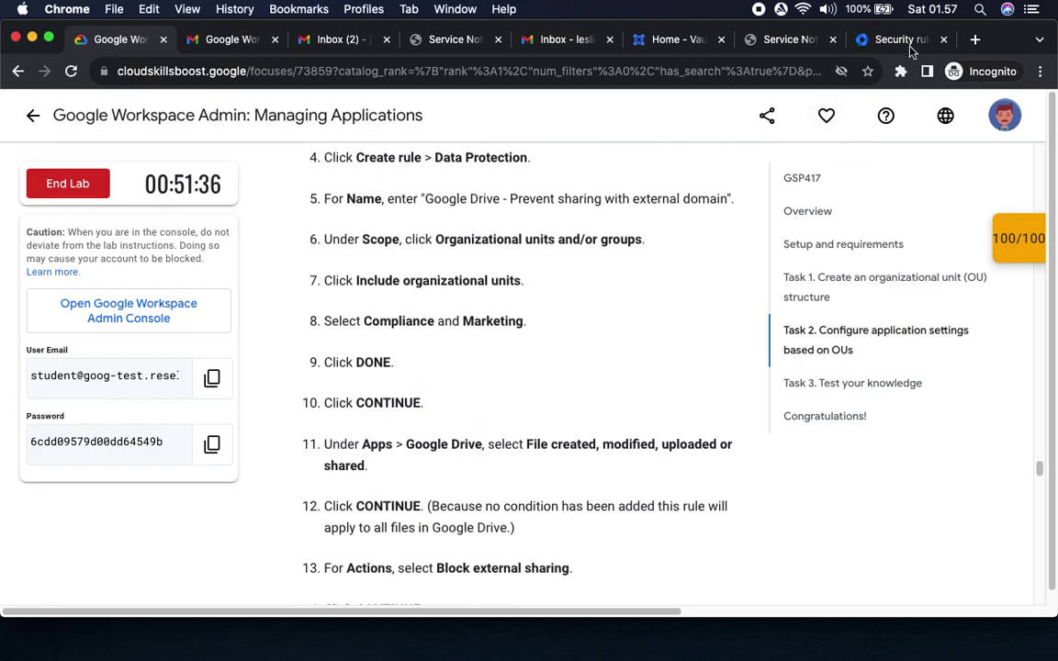
{"action": "left_click", "coordinate": [912, 42]}
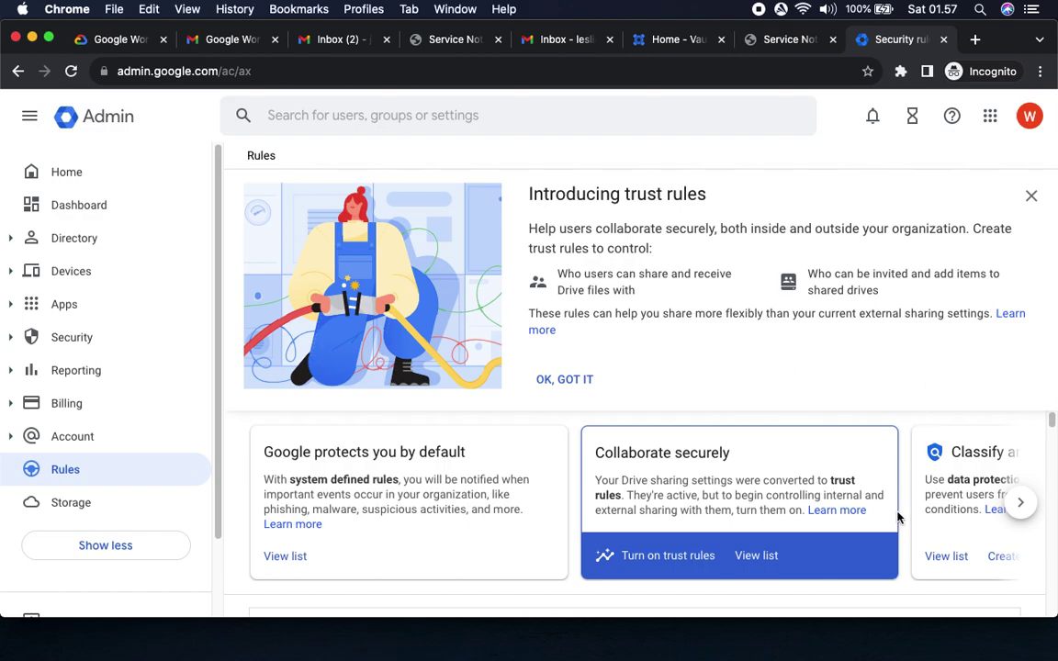
{"action": "scroll", "coordinate": [896, 516], "scroll_direction": "down", "scroll_amount": 2}
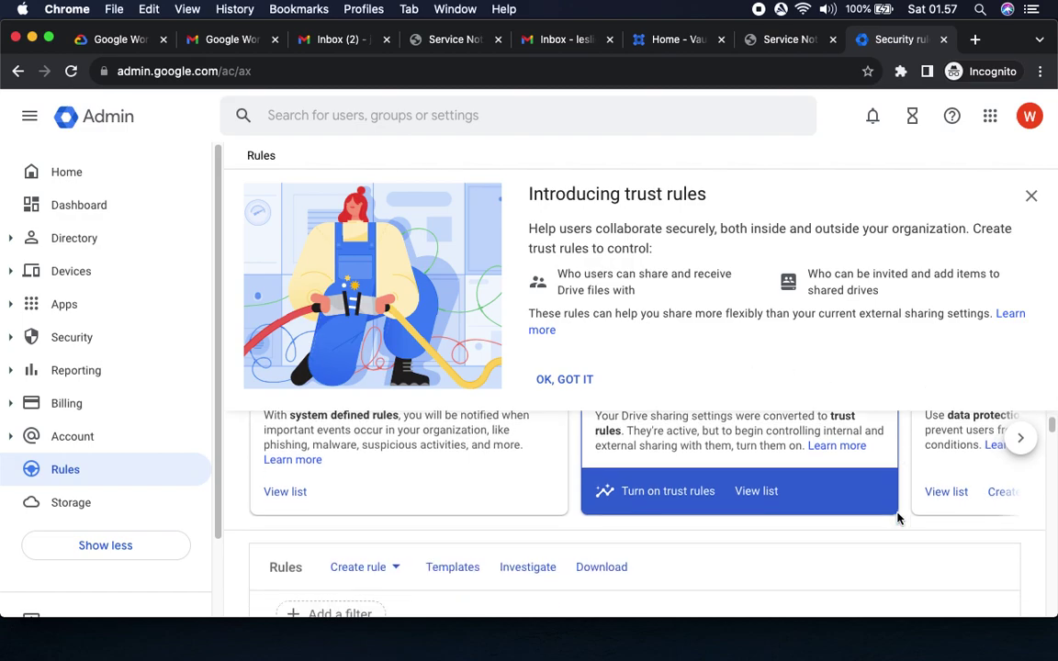
{"action": "left_click", "coordinate": [1021, 440]}
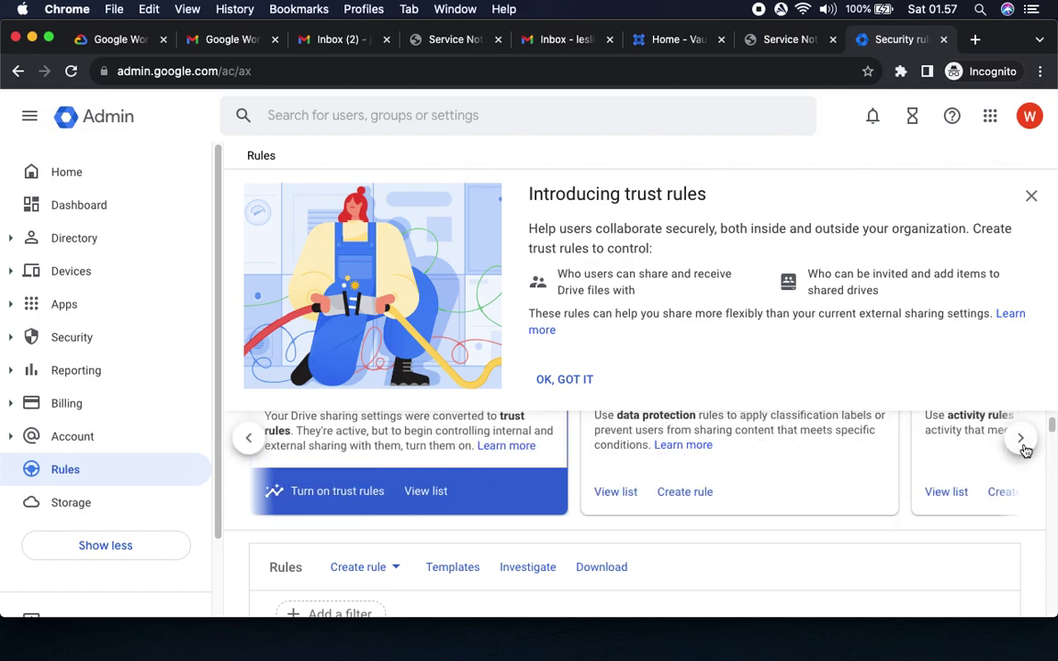
{"action": "left_click", "coordinate": [1020, 442]}
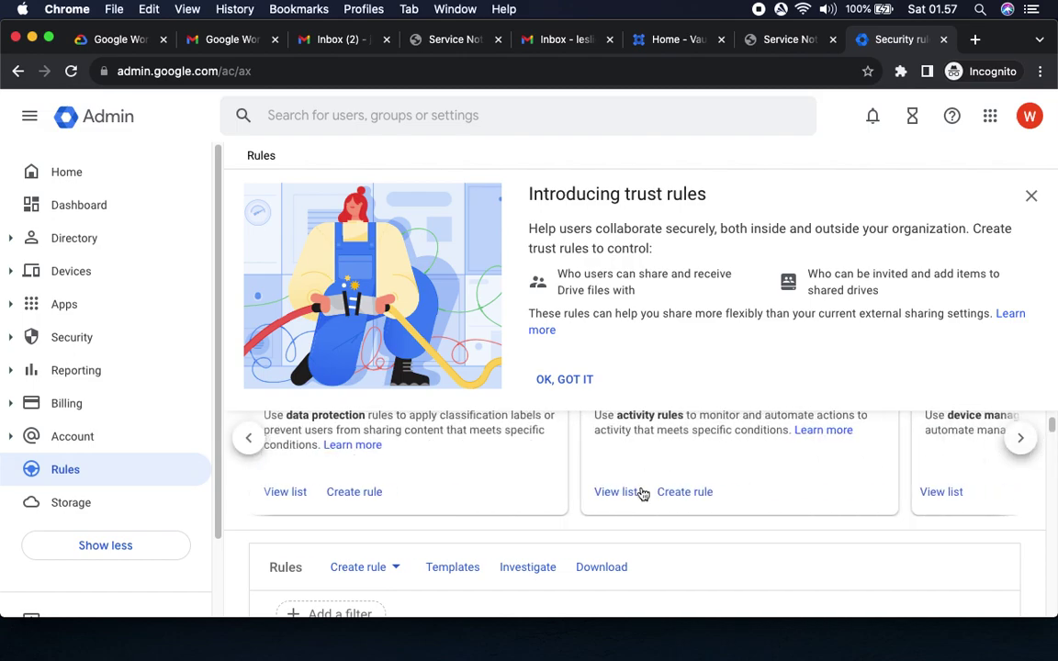
{"action": "scroll", "coordinate": [643, 494], "scroll_direction": "up", "scroll_amount": 2}
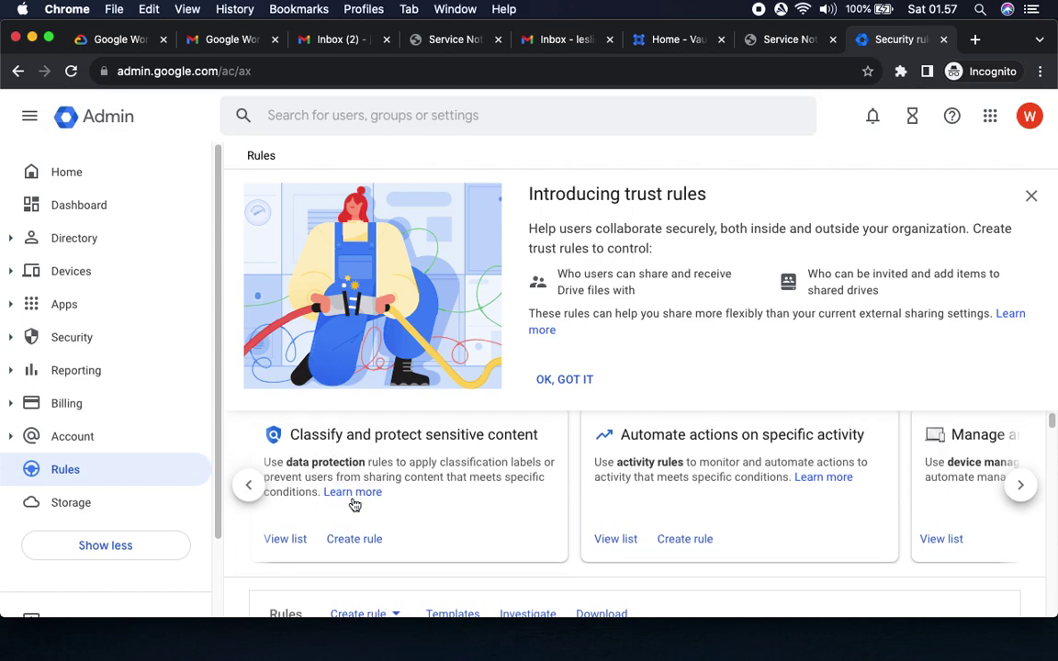
Create a new rule from the Classify and protect sensitive content card.
{"action": "left_click", "coordinate": [109, 44]}
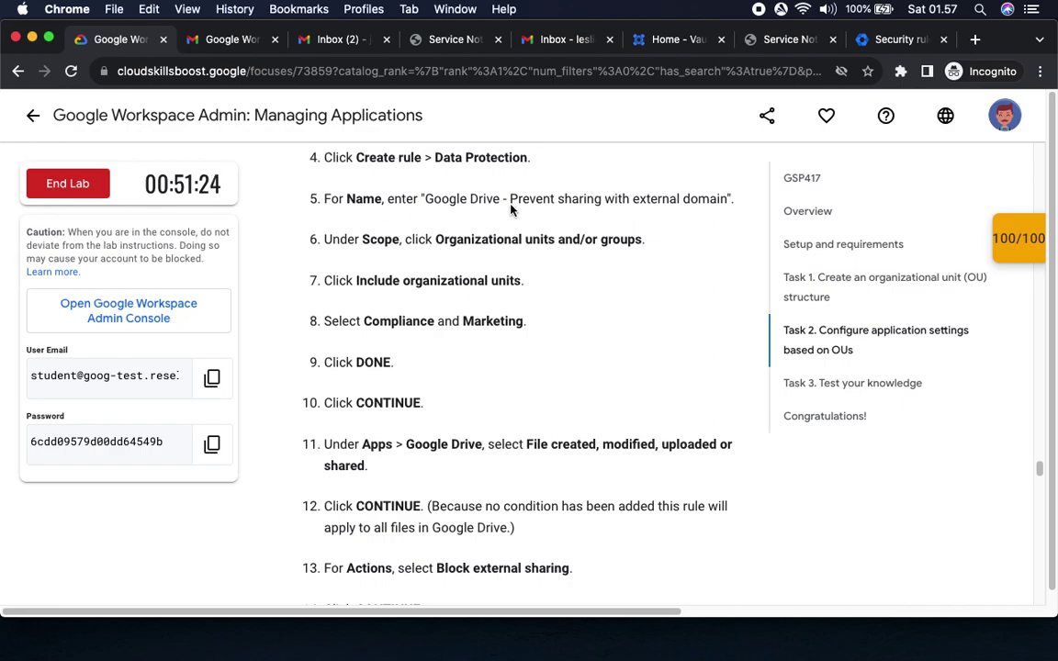
{"action": "left_click", "coordinate": [900, 39]}
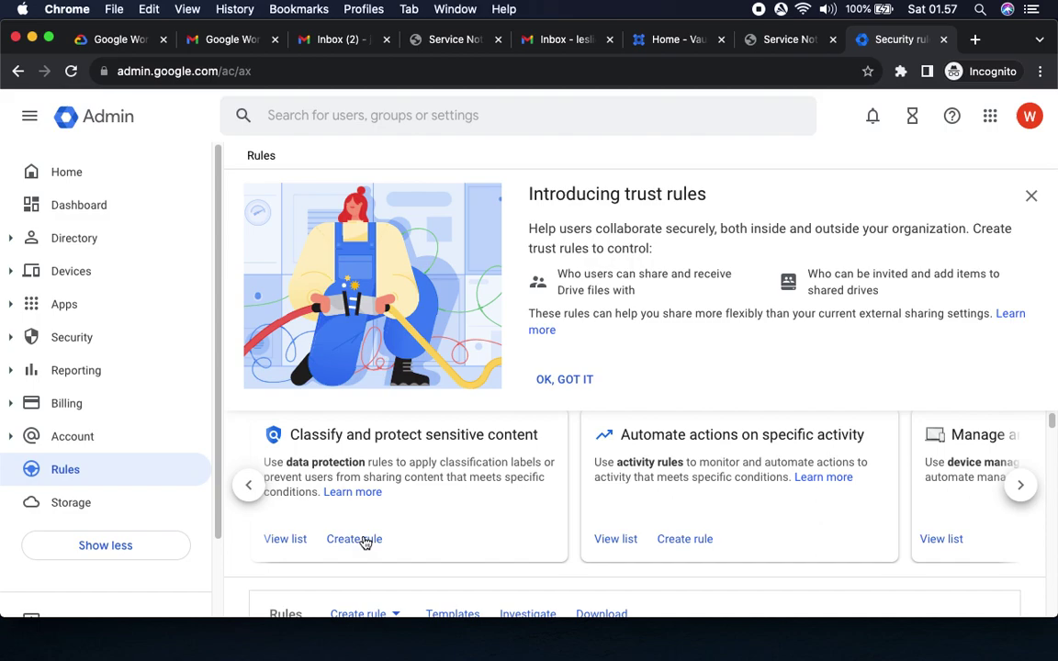
{"action": "left_click", "coordinate": [366, 542]}
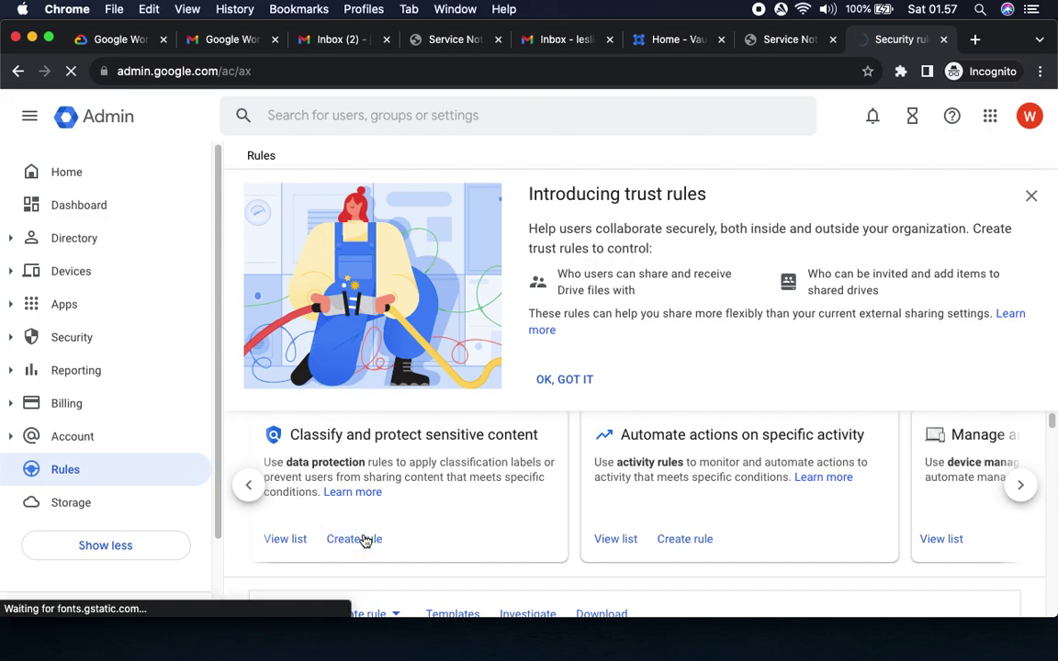
{"action": "left_click", "coordinate": [353, 539]}
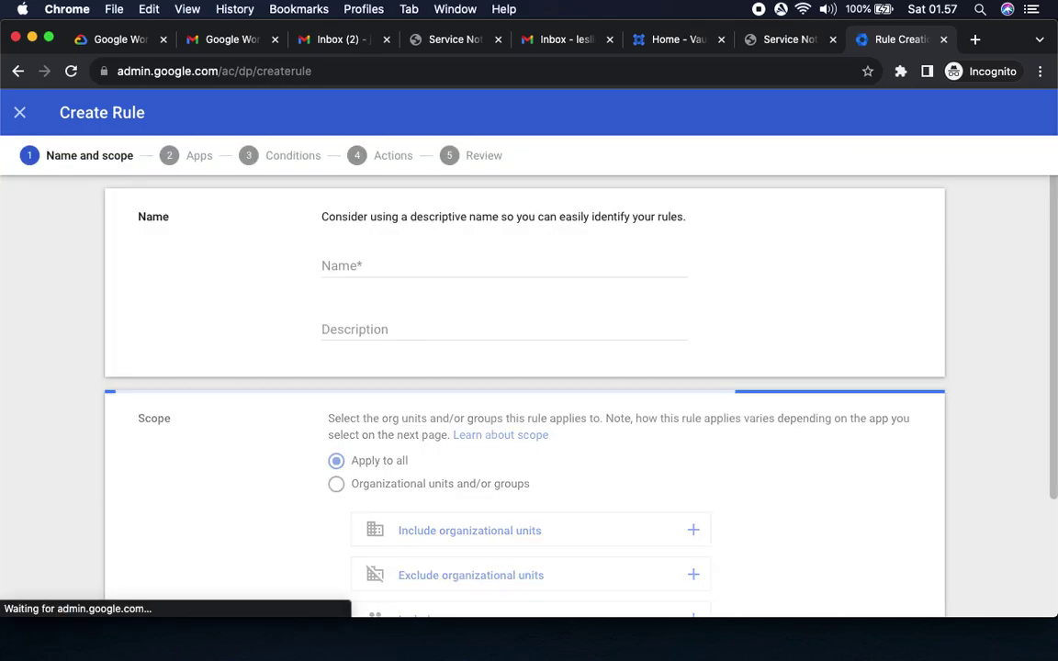
Name the rule 'Google Drive - Prevent sharing with external domain'.
{"action": "left_click", "coordinate": [114, 39]}
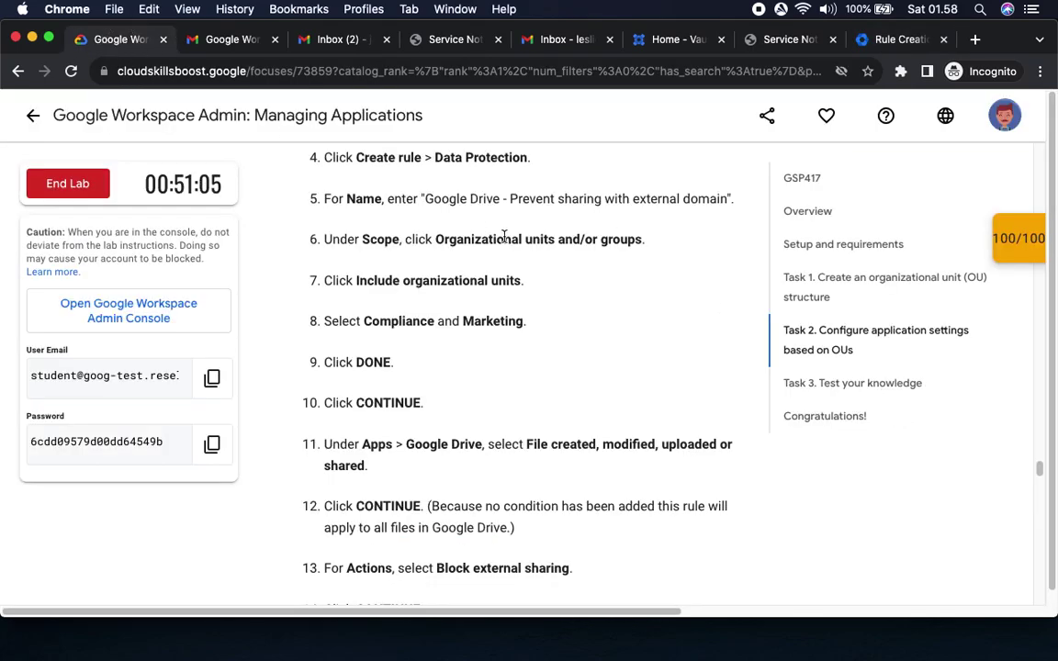
{"action": "left_click_drag", "start_coordinate": [423, 200], "coordinate": [725, 205]}
{"action": "key", "text": "super+c"}
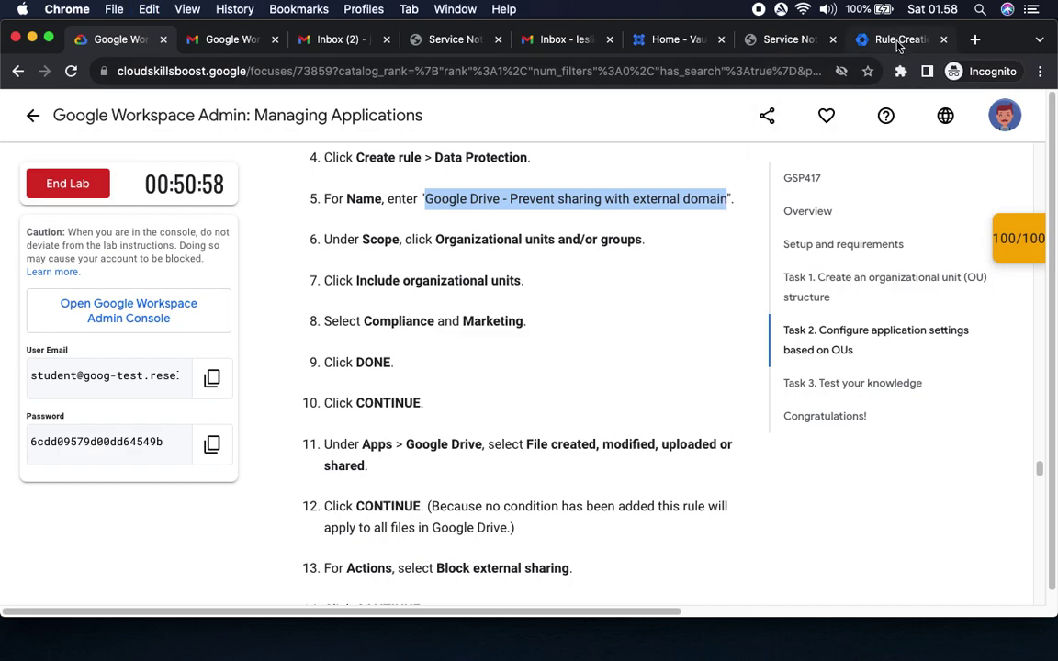
{"action": "left_click", "coordinate": [887, 40]}
{"action": "left_click", "coordinate": [633, 264]}
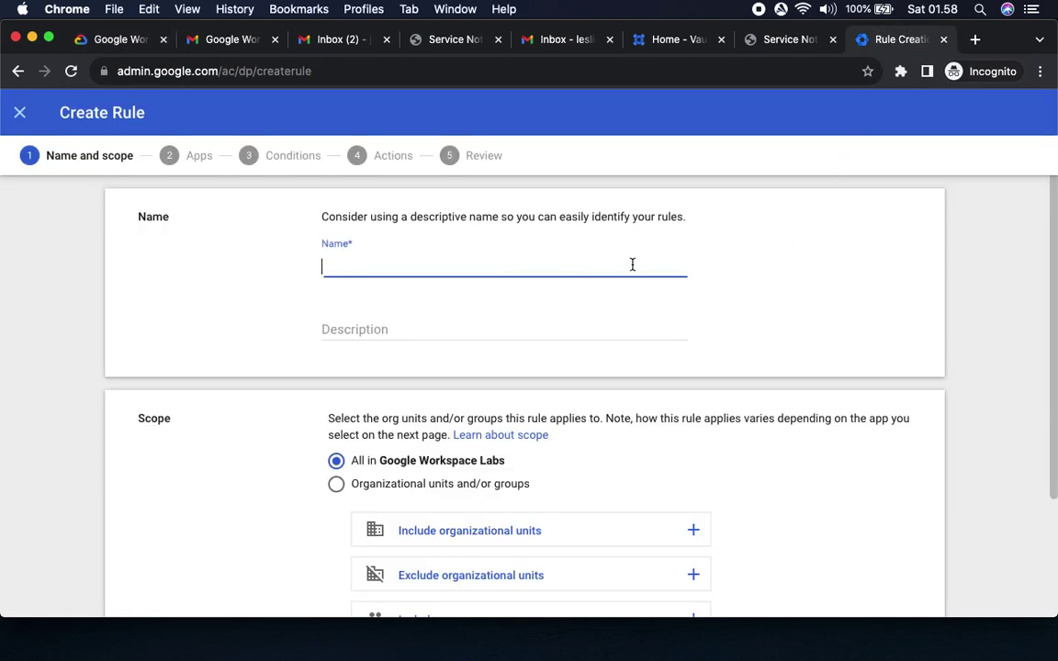
{"action": "key", "text": "super+v"}
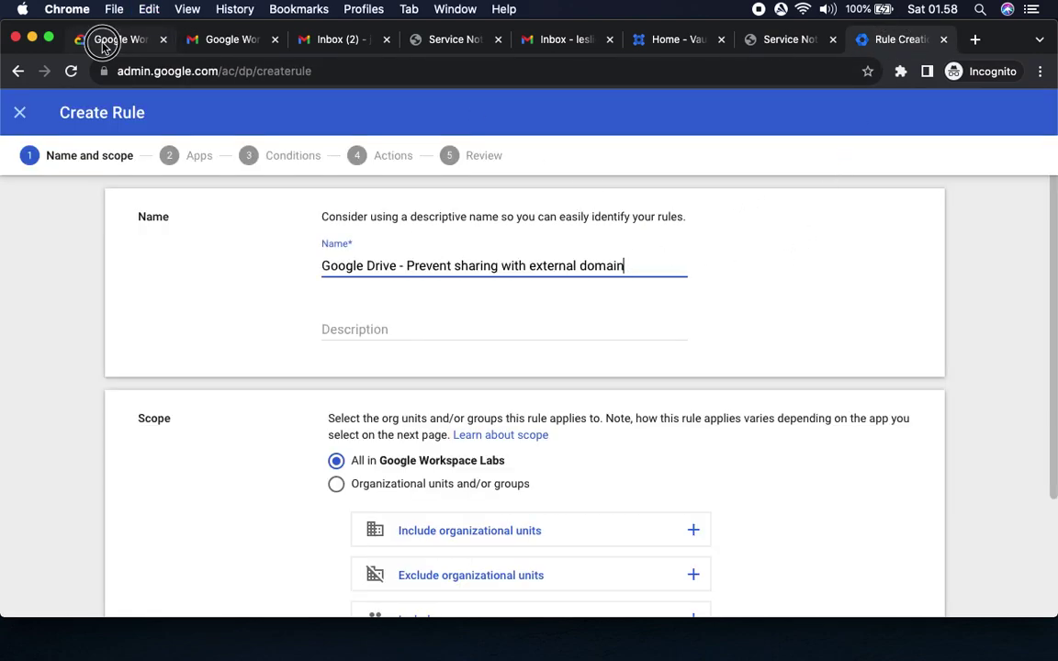
Set the scope to Organizational units and/or groups, including organizational units.
{"action": "left_click", "coordinate": [95, 40]}
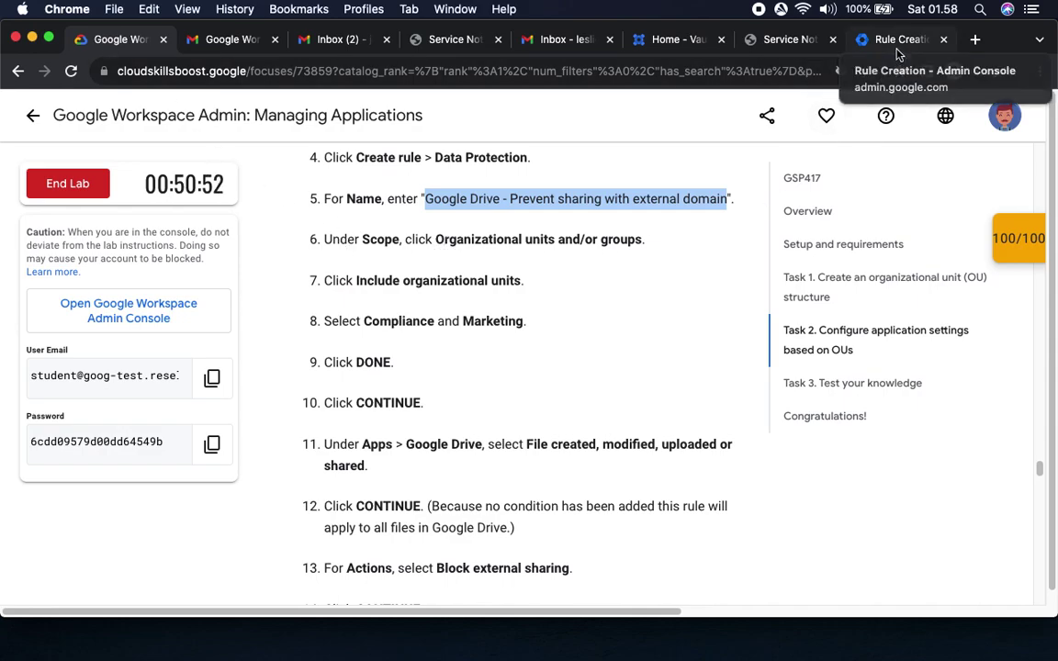
{"action": "left_click", "coordinate": [897, 46]}
{"action": "scroll", "coordinate": [739, 365], "scroll_direction": "down", "scroll_amount": 4}
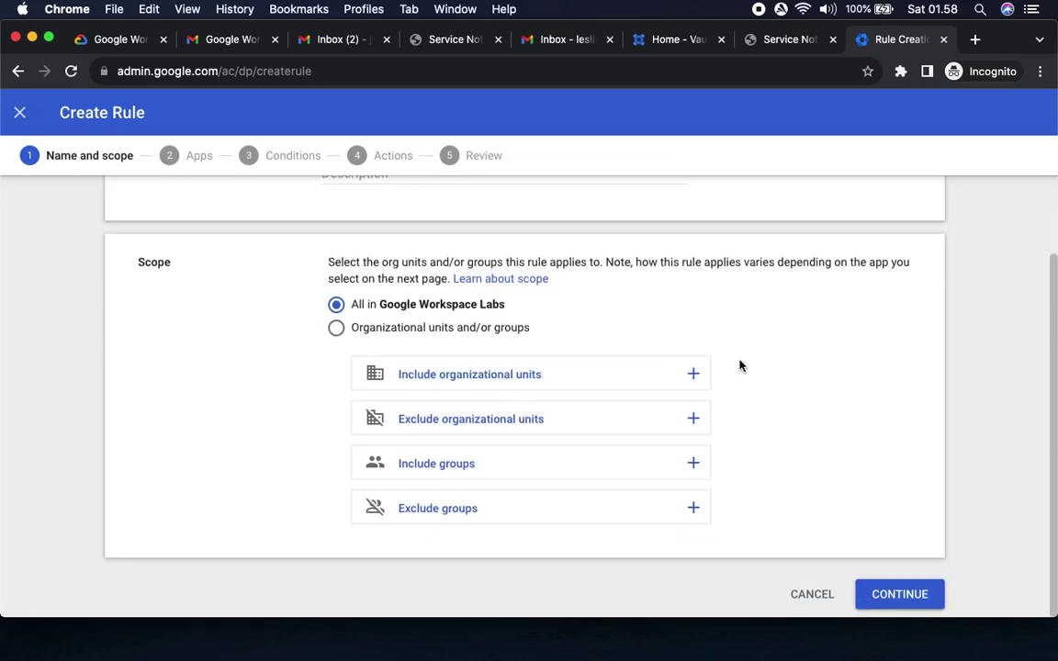
{"action": "left_click", "coordinate": [482, 331]}
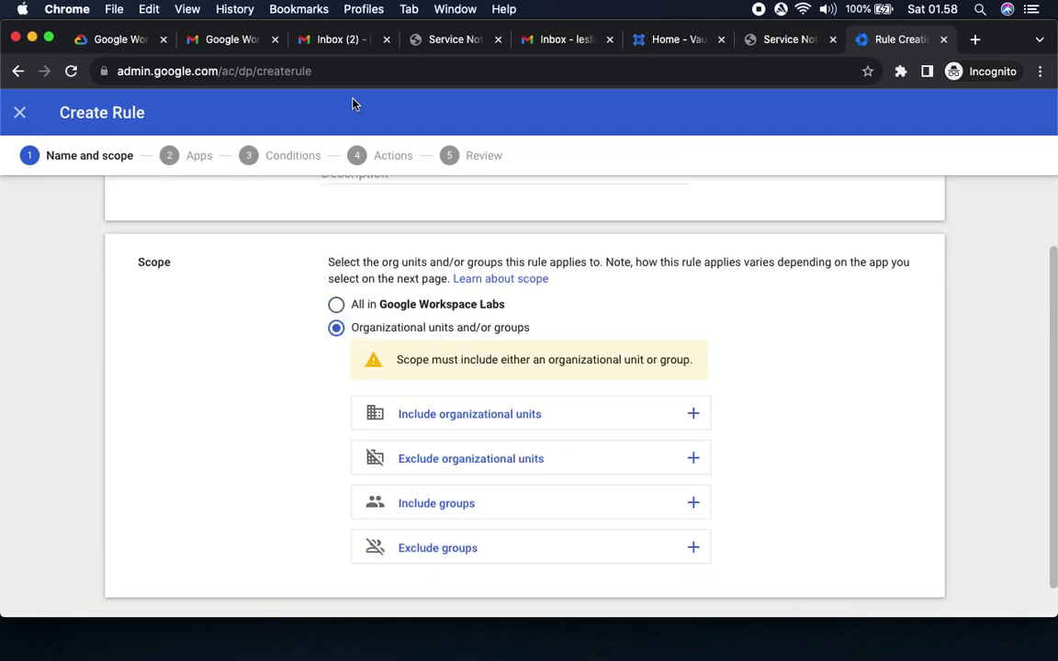
{"action": "left_click", "coordinate": [105, 43]}
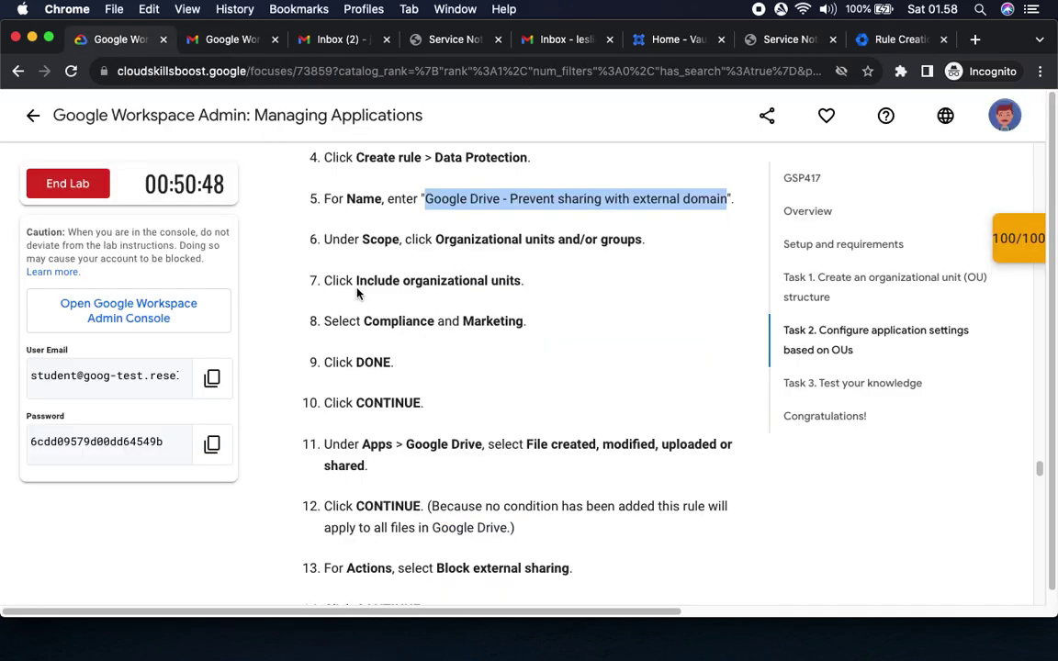
{"action": "left_click_drag", "start_coordinate": [356, 280], "coordinate": [525, 281]}
{"action": "left_click", "coordinate": [893, 40]}
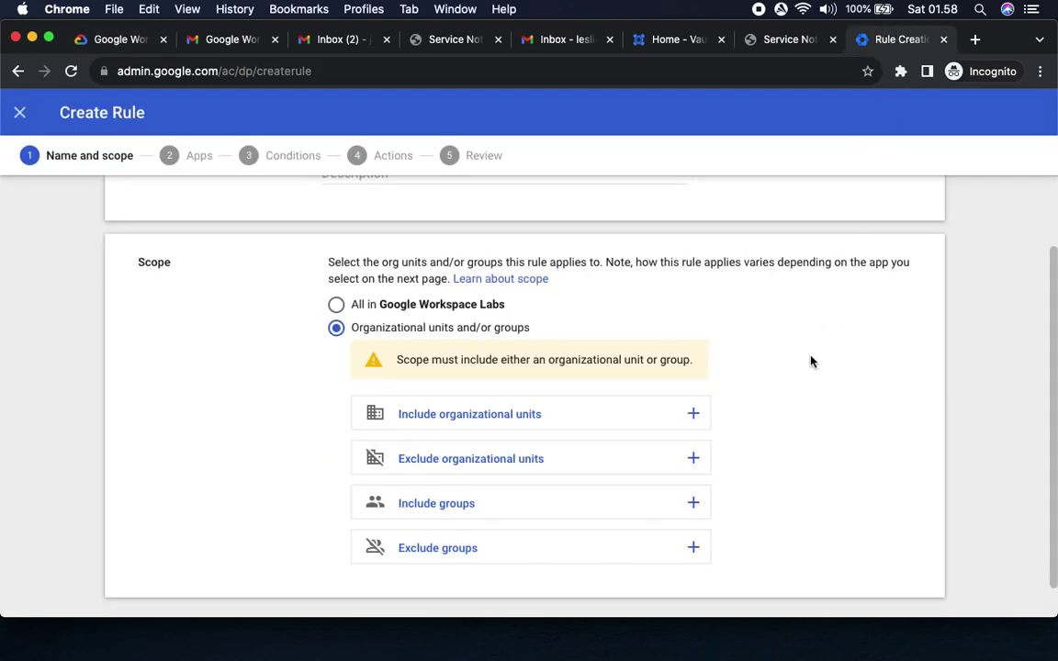
{"action": "left_click", "coordinate": [640, 418]}
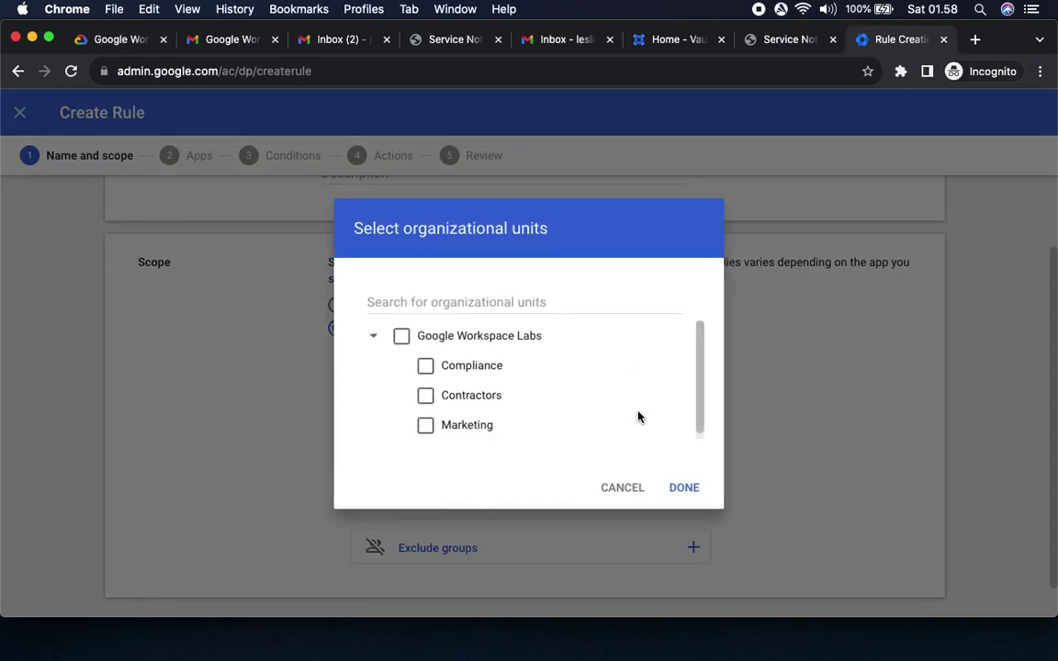
Include the Compliance and Marketing units, then continue to the Apps step.
{"action": "left_click", "coordinate": [105, 40]}
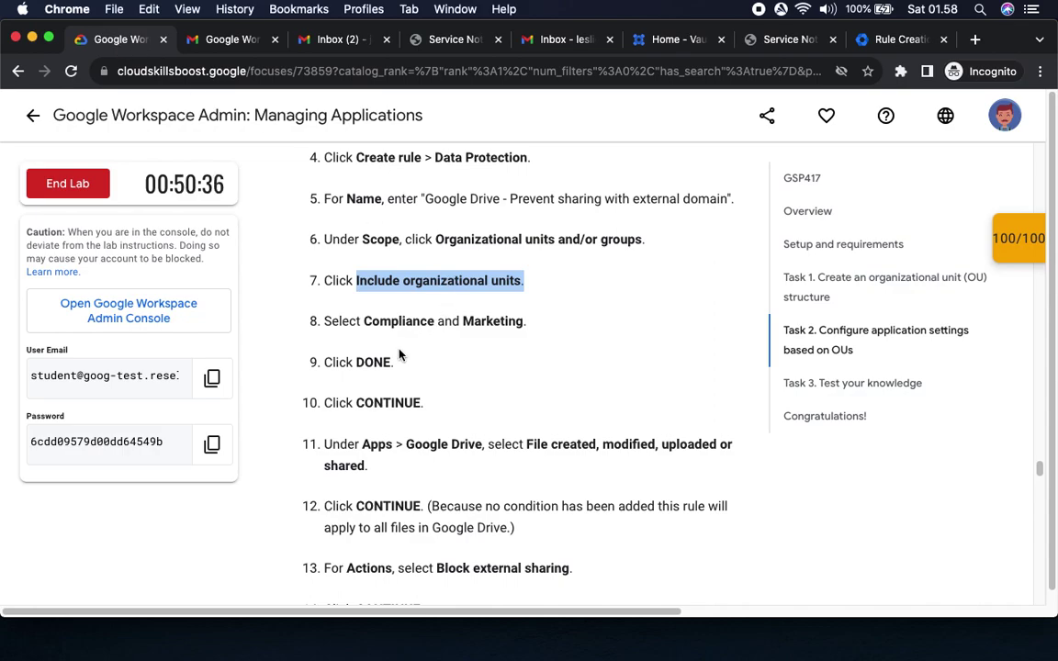
{"action": "left_click_drag", "start_coordinate": [364, 320], "coordinate": [545, 321]}
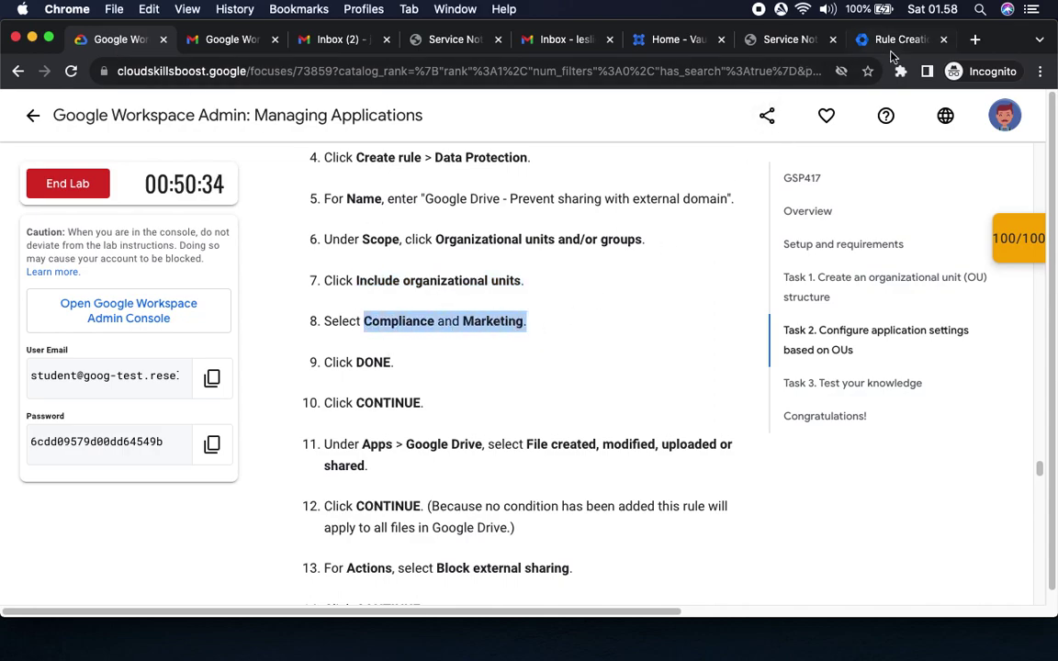
{"action": "left_click", "coordinate": [896, 39]}
{"action": "left_click", "coordinate": [425, 366]}
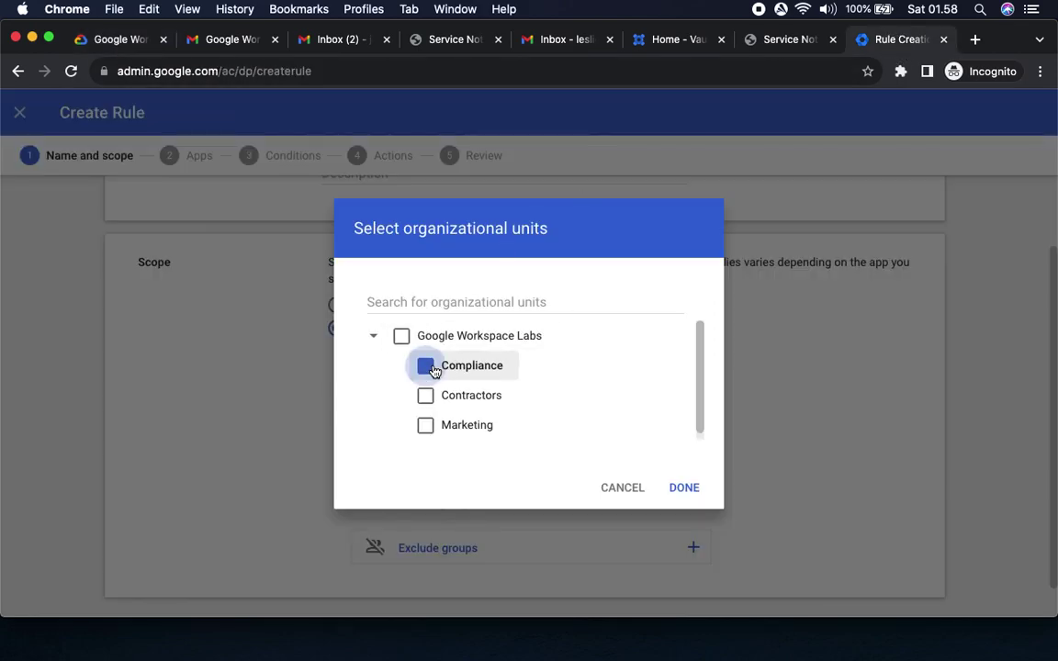
{"action": "left_click", "coordinate": [425, 428]}
{"action": "scroll", "coordinate": [587, 405], "scroll_direction": "down", "scroll_amount": 1}
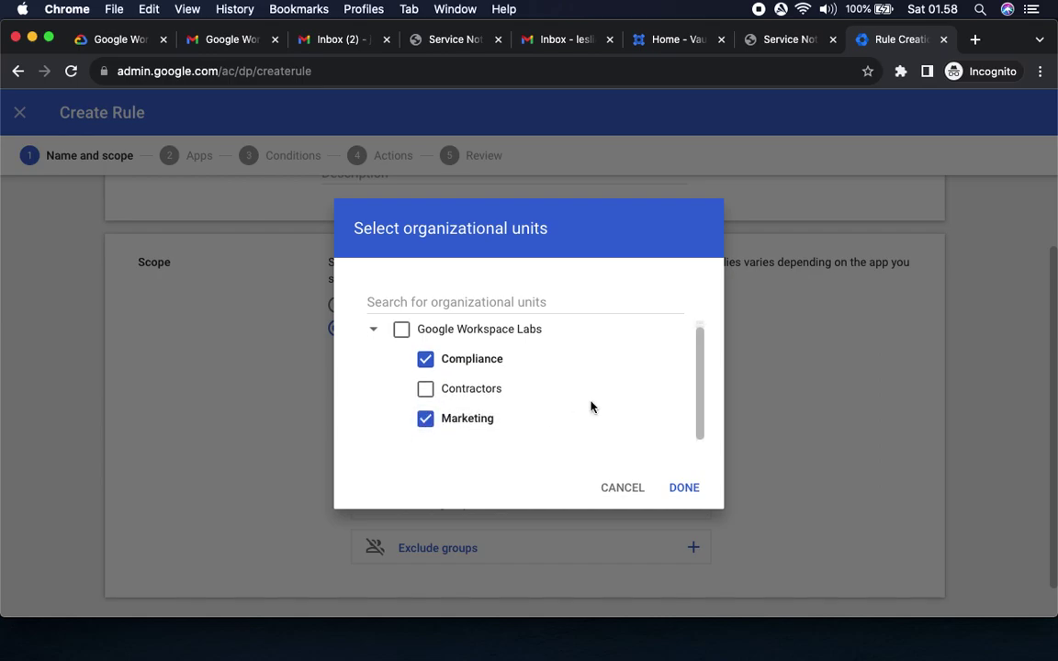
{"action": "left_click", "coordinate": [114, 44]}
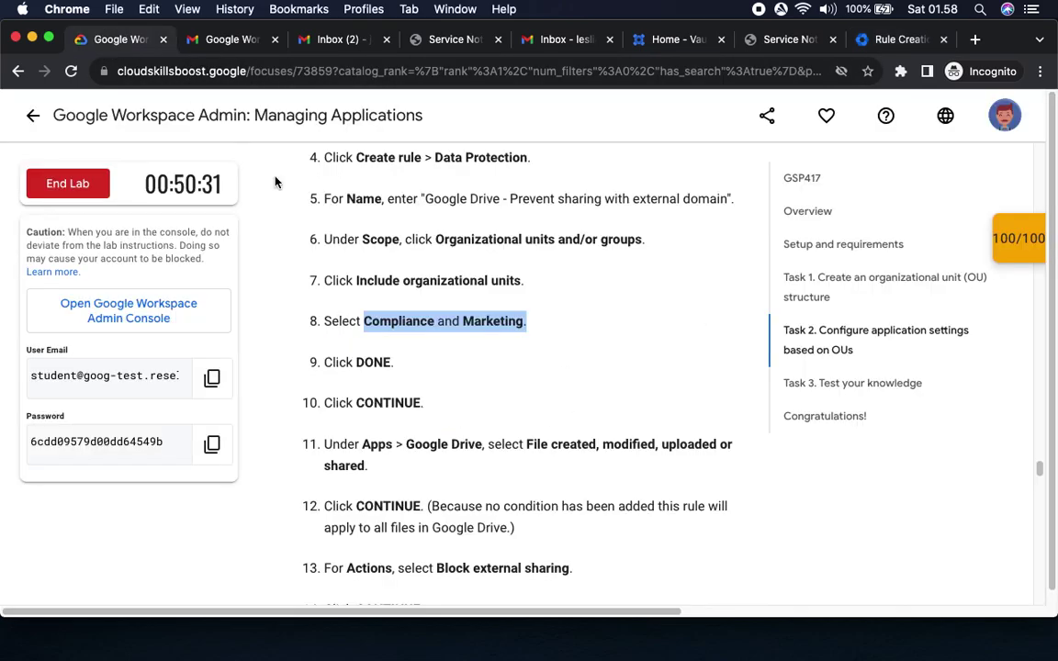
{"action": "double_click", "coordinate": [373, 362]}
{"action": "double_click", "coordinate": [387, 402]}
{"action": "left_click", "coordinate": [895, 39]}
{"action": "left_click", "coordinate": [683, 487]}
{"action": "scroll", "coordinate": [842, 472], "scroll_direction": "down", "scroll_amount": 3}
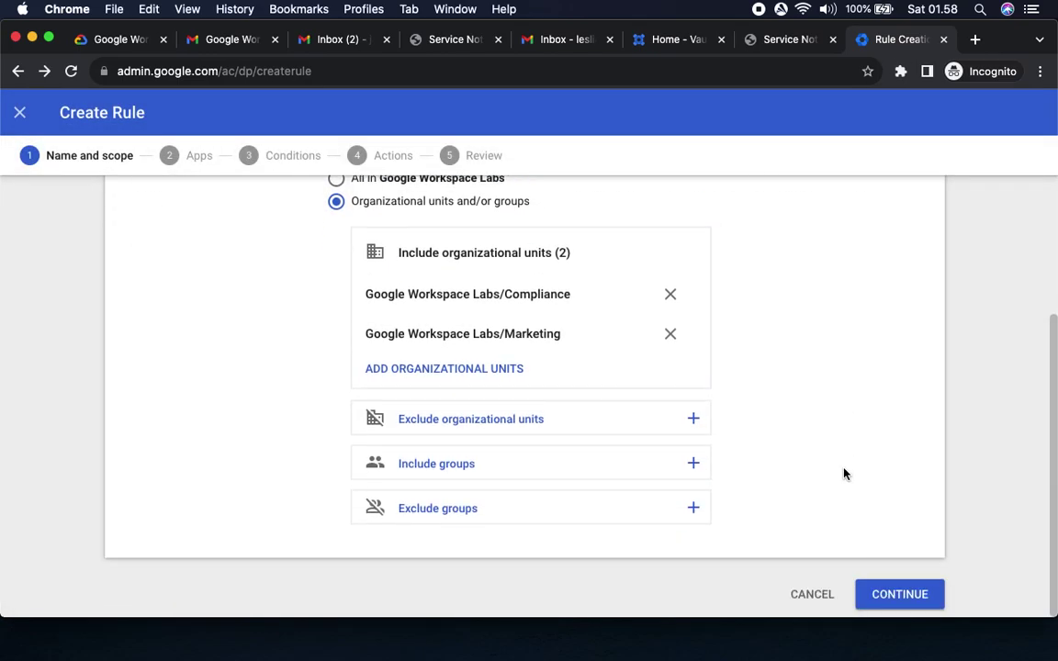
{"action": "left_click", "coordinate": [888, 592]}
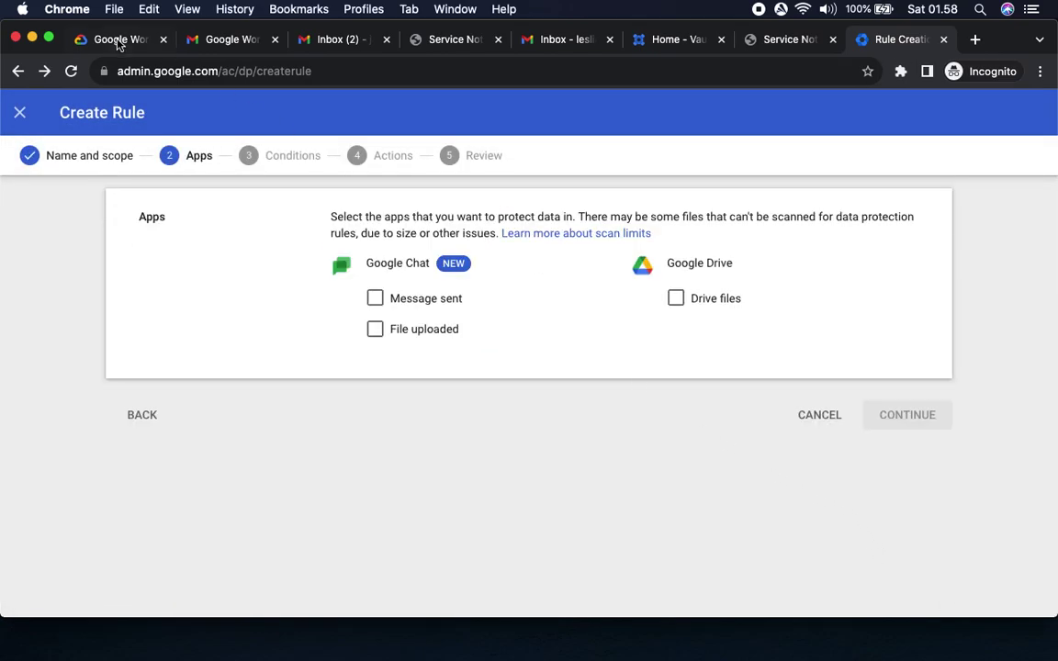
Tick Drive files under Google Drive as the app the rule protects.
{"action": "left_click", "coordinate": [114, 41]}
{"action": "scroll", "coordinate": [477, 388], "scroll_direction": "down", "scroll_amount": 5}
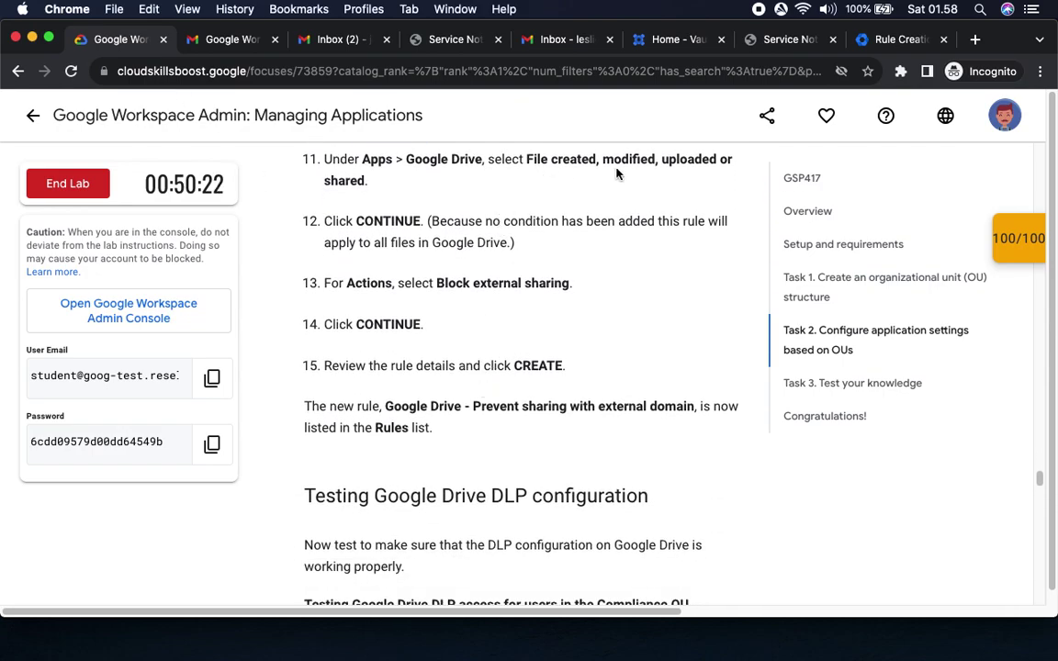
{"action": "left_click", "coordinate": [886, 40]}
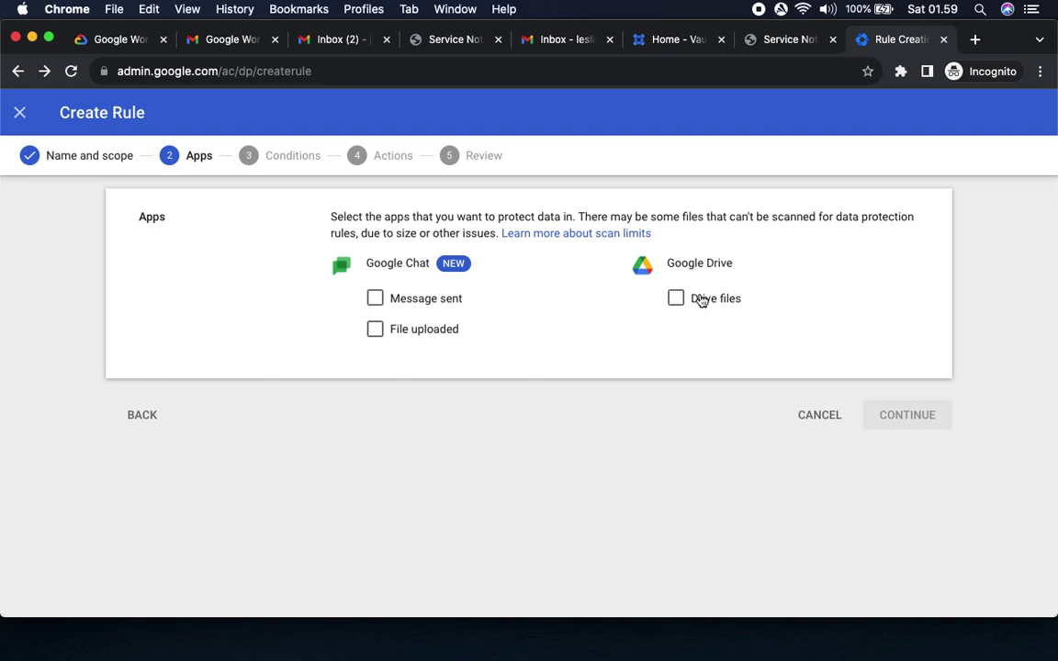
{"action": "left_click", "coordinate": [700, 302]}
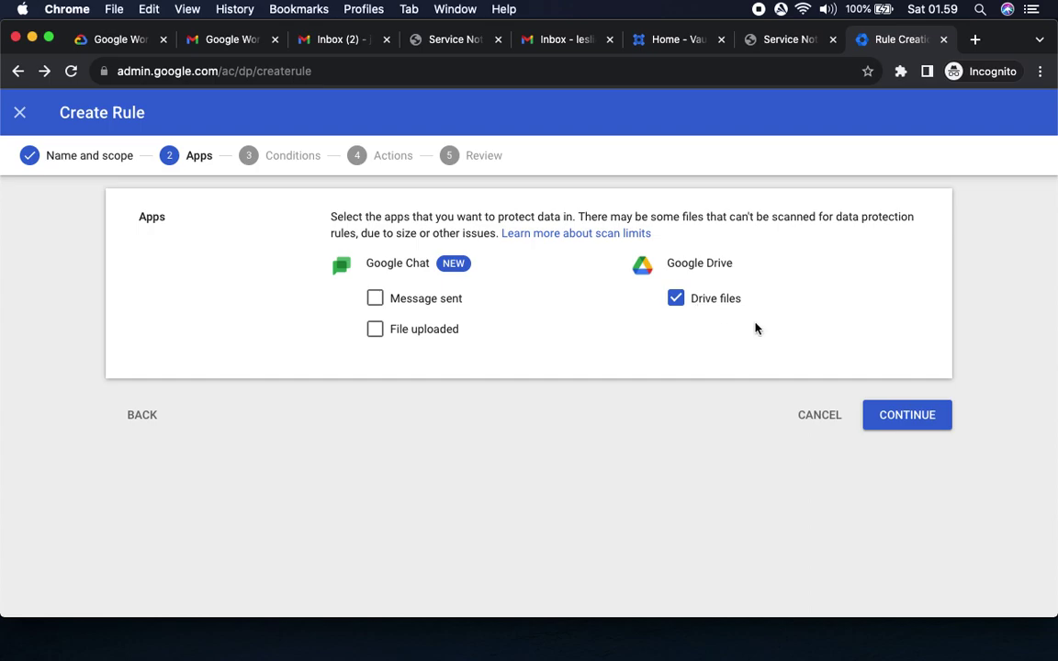
Tick File uploaded and Message sent under Google Chat.
{"action": "left_click", "coordinate": [408, 333]}
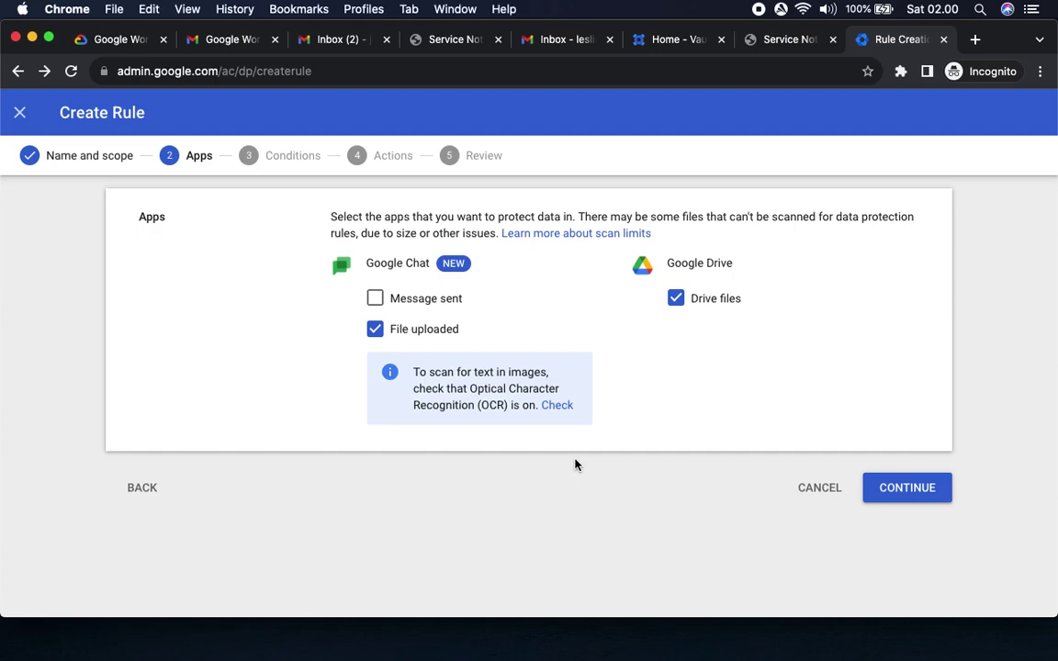
{"action": "left_click", "coordinate": [374, 300]}
{"action": "left_click", "coordinate": [375, 299]}
{"action": "left_click", "coordinate": [389, 304]}
Check lab step 12, then continue the rule to its Conditions step.
{"action": "left_click", "coordinate": [105, 42]}
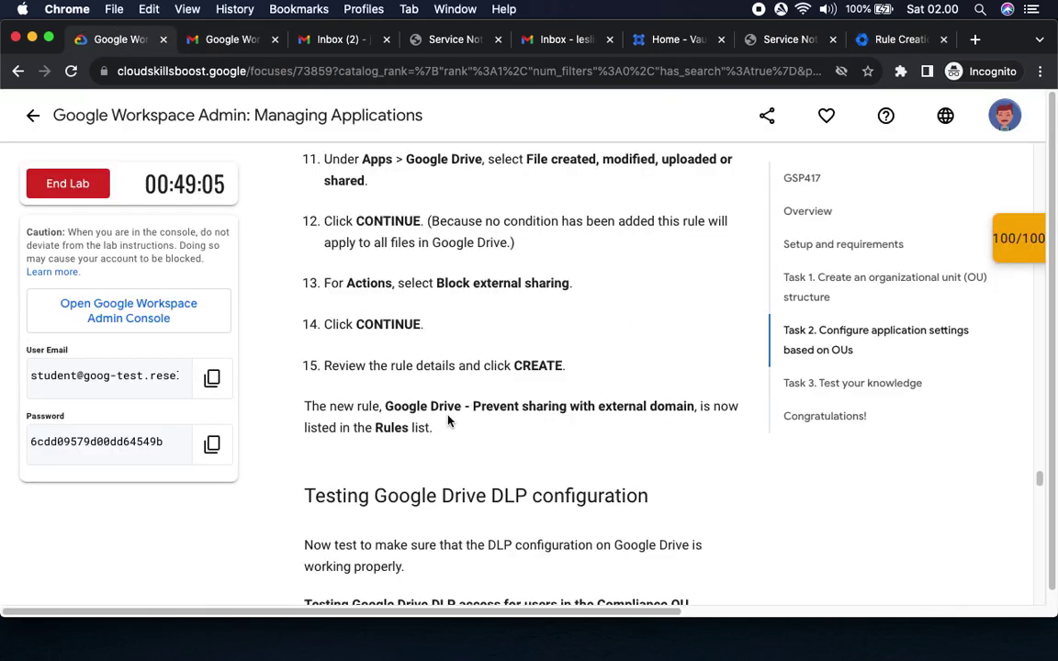
{"action": "left_click_drag", "start_coordinate": [357, 221], "coordinate": [482, 221]}
{"action": "left_click", "coordinate": [889, 40]}
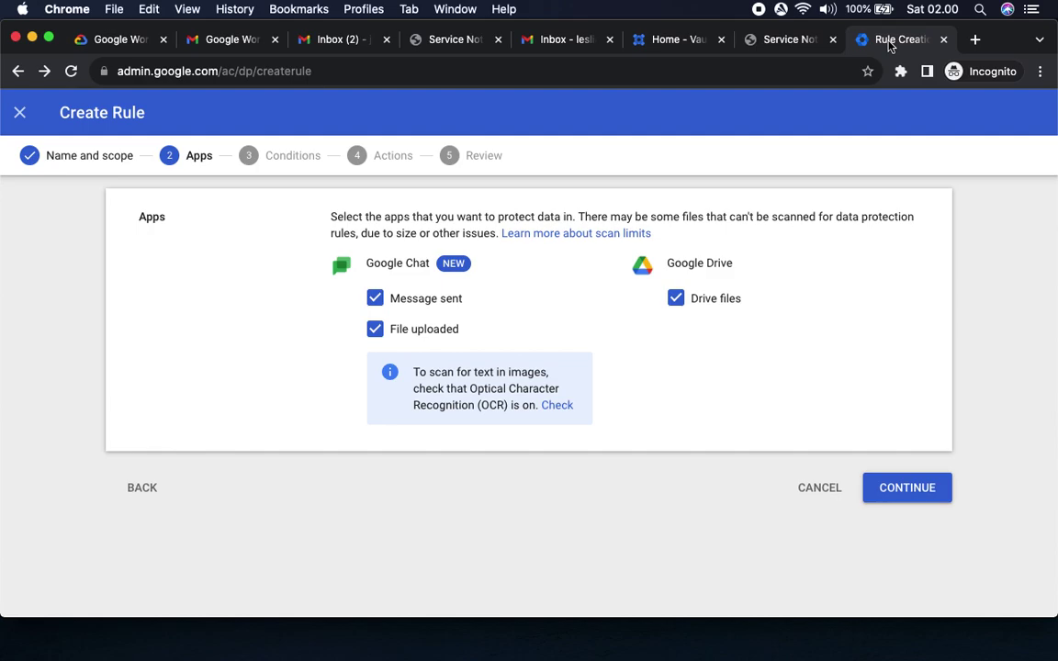
{"action": "left_click", "coordinate": [909, 491]}
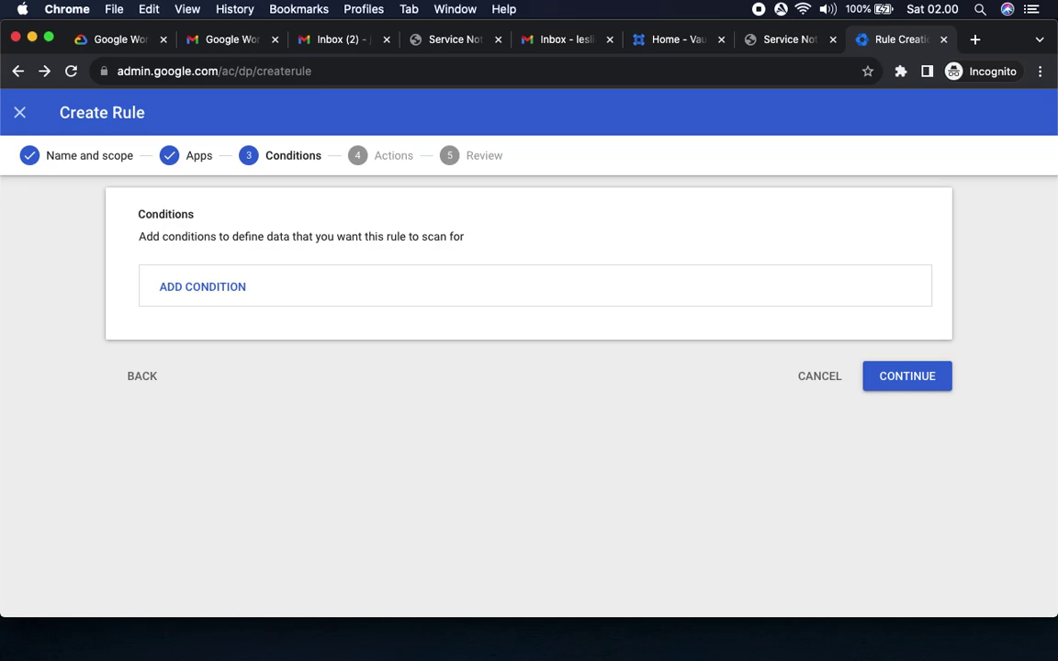
Note the lab's all-Drive-files remark and skip Conditions to the Actions step.
{"action": "left_click", "coordinate": [108, 41]}
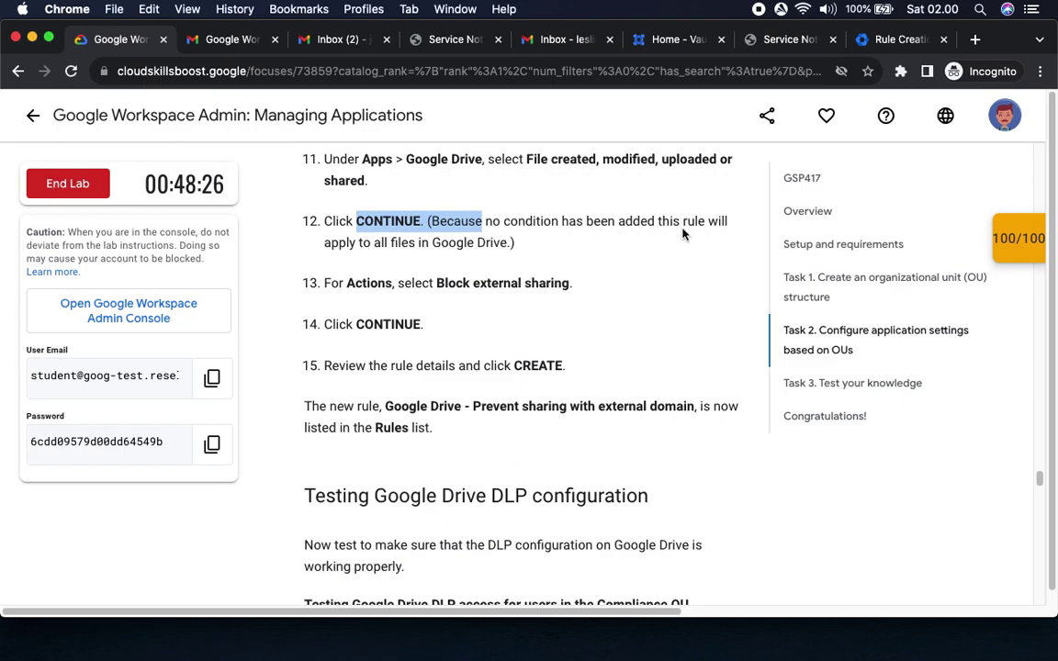
{"action": "left_click_drag", "start_coordinate": [388, 242], "coordinate": [569, 249]}
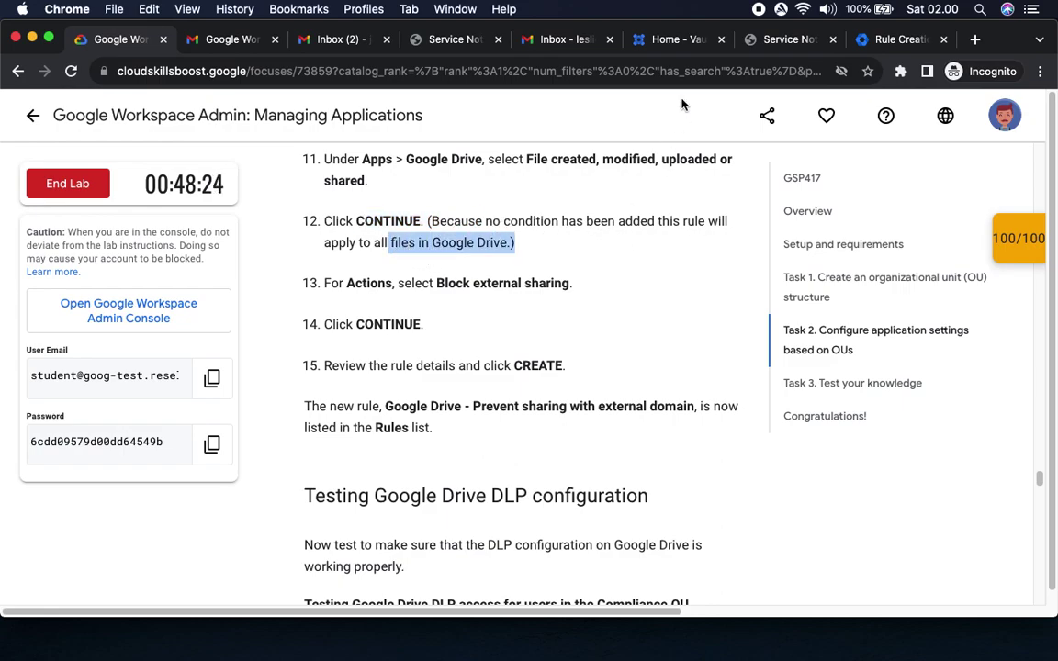
{"action": "left_click", "coordinate": [895, 42]}
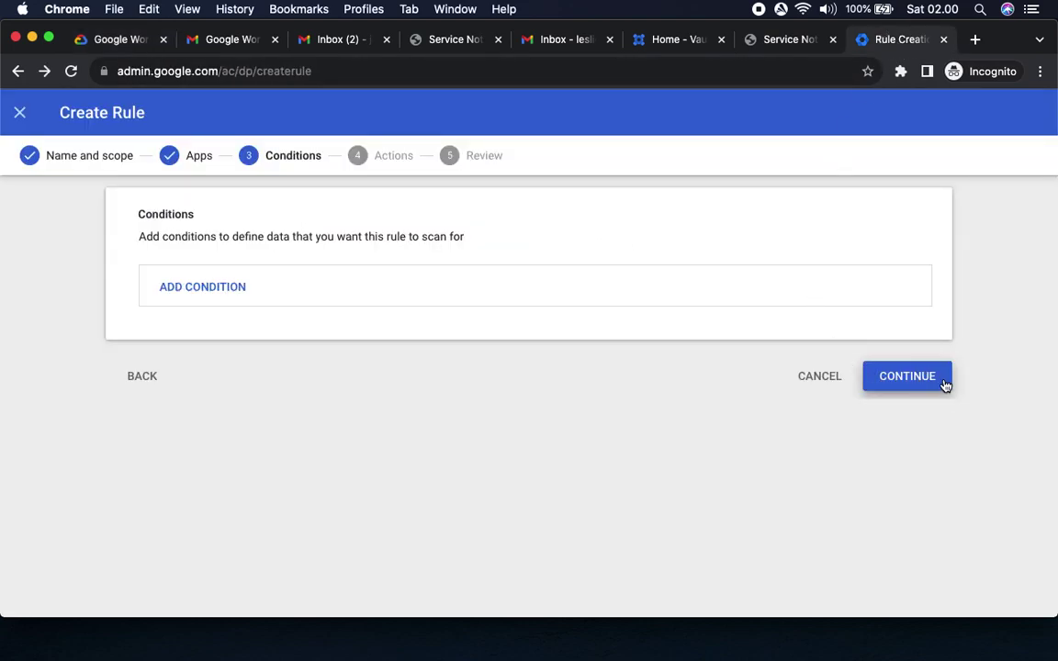
{"action": "left_click", "coordinate": [945, 385]}
Read the lab instruction about blocking external sharing and return to the rule form.
{"action": "left_click", "coordinate": [103, 39]}
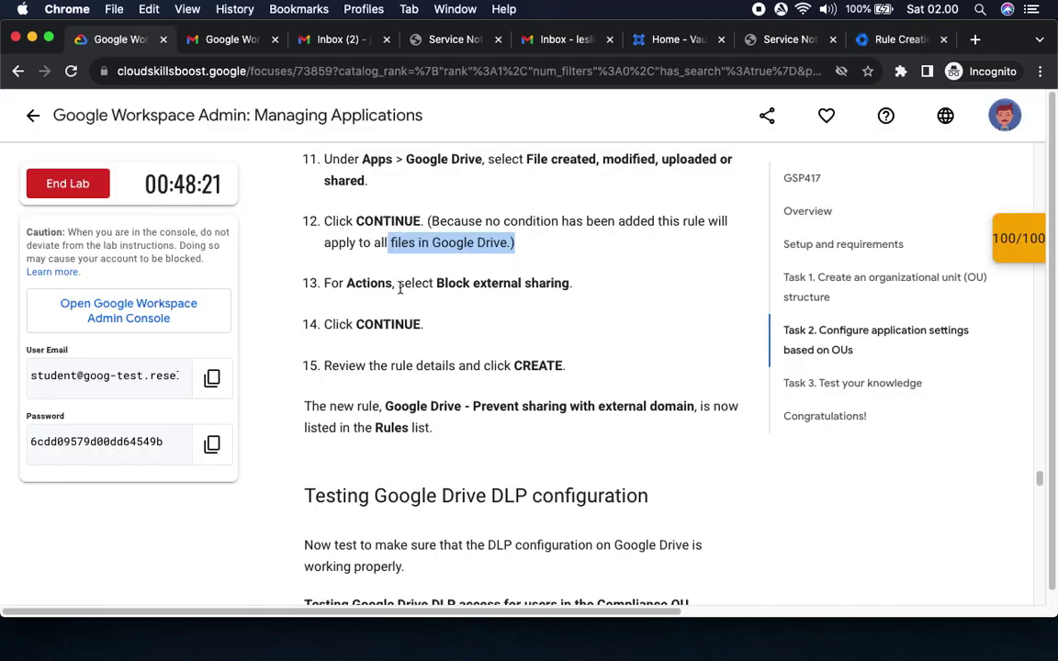
{"action": "left_click_drag", "start_coordinate": [436, 283], "coordinate": [623, 286]}
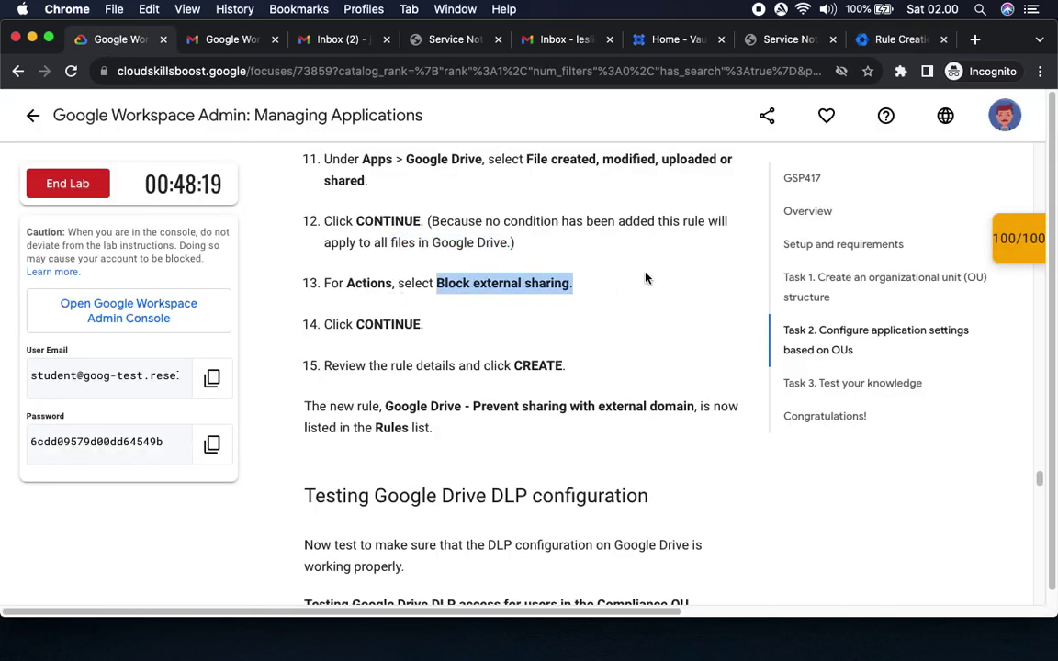
{"action": "left_click", "coordinate": [895, 39]}
{"action": "scroll", "coordinate": [699, 327], "scroll_direction": "up", "scroll_amount": 1}
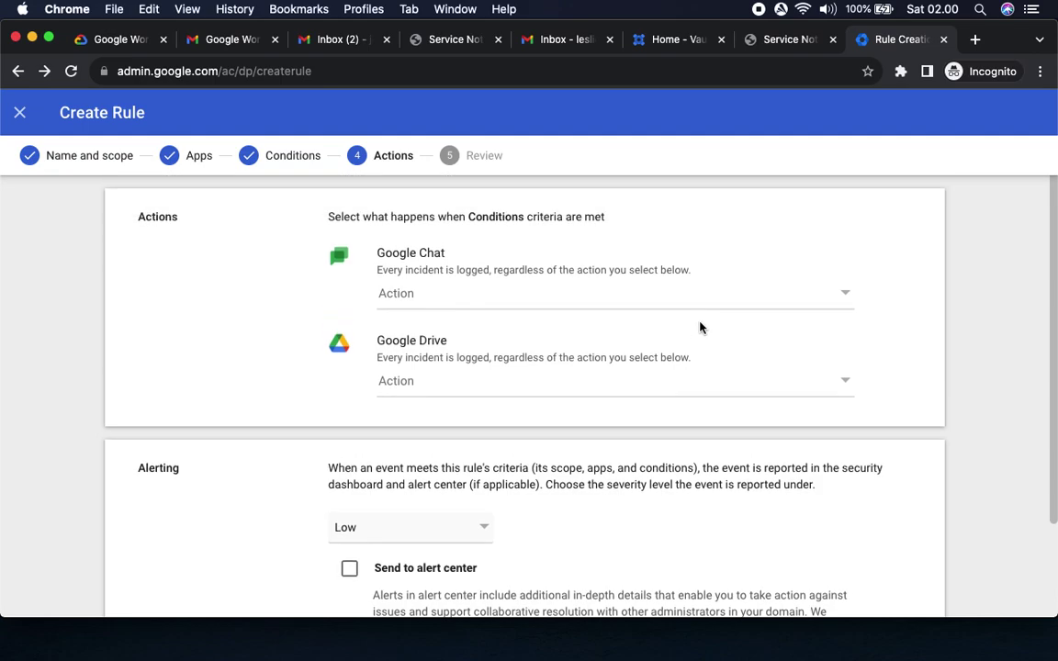
Choose Block external sharing as the Google Drive action, leaving Chat unset.
{"action": "scroll", "coordinate": [699, 327], "scroll_direction": "down", "scroll_amount": 2}
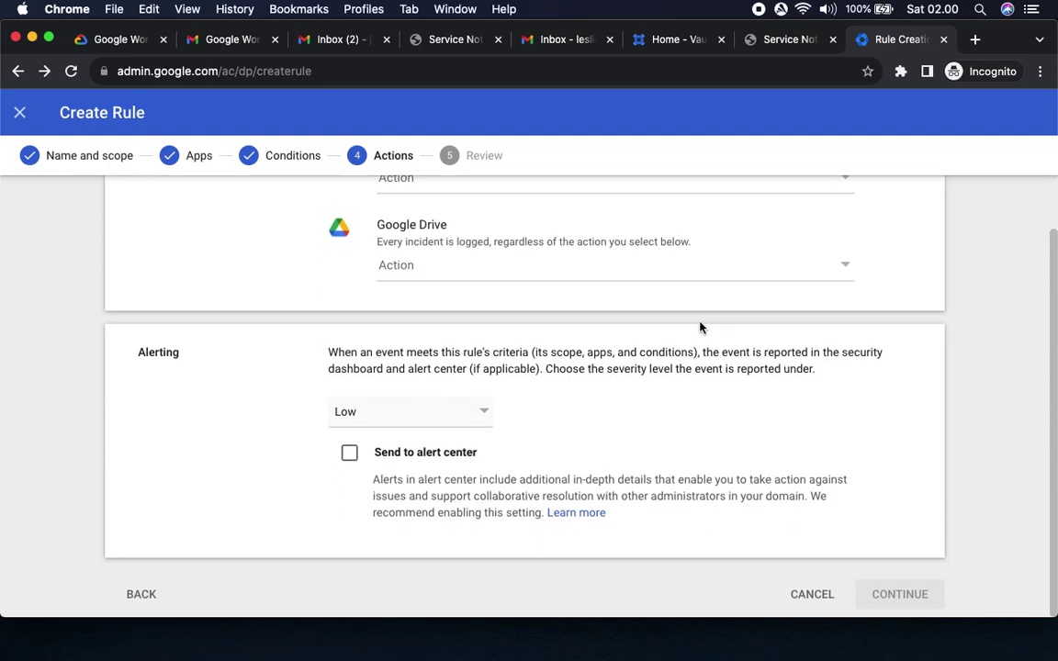
{"action": "scroll", "coordinate": [699, 327], "scroll_direction": "up", "scroll_amount": 2}
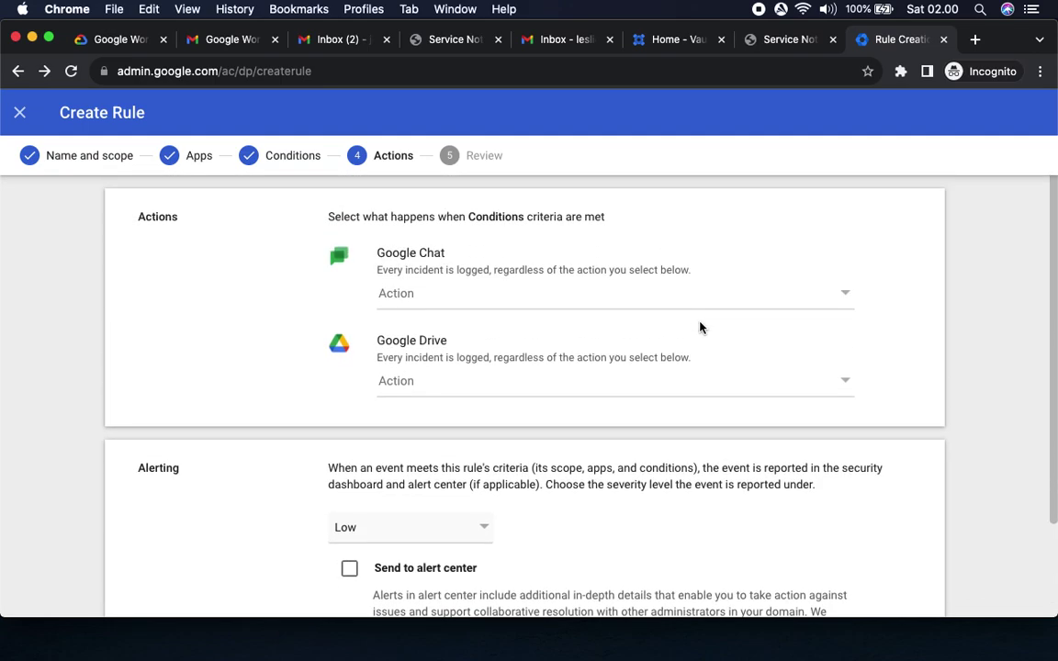
{"action": "left_click", "coordinate": [844, 383]}
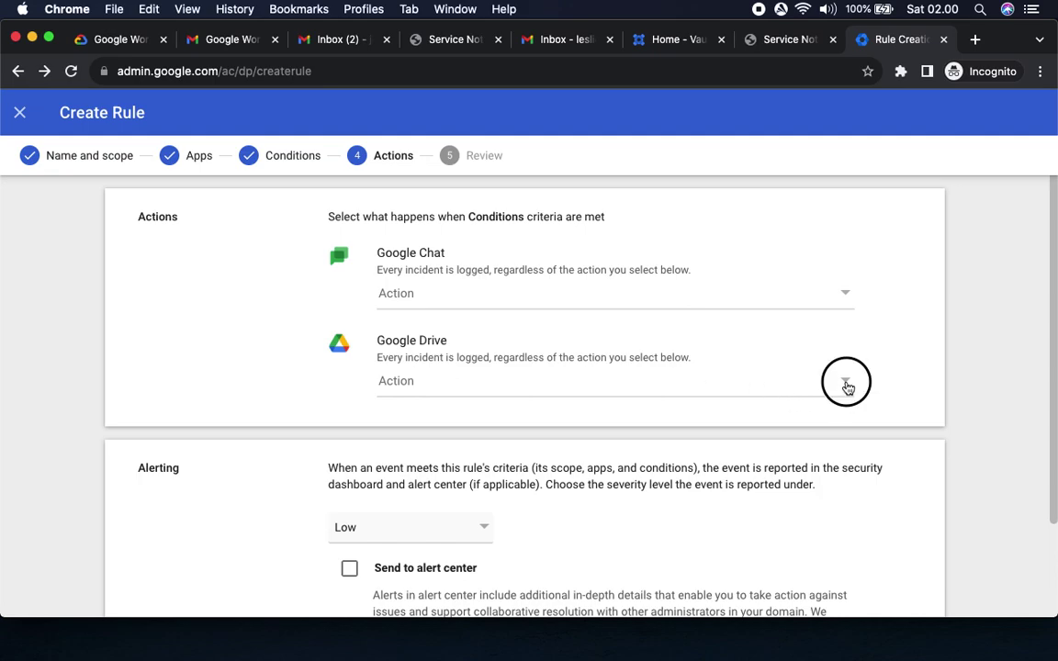
{"action": "left_click", "coordinate": [489, 442]}
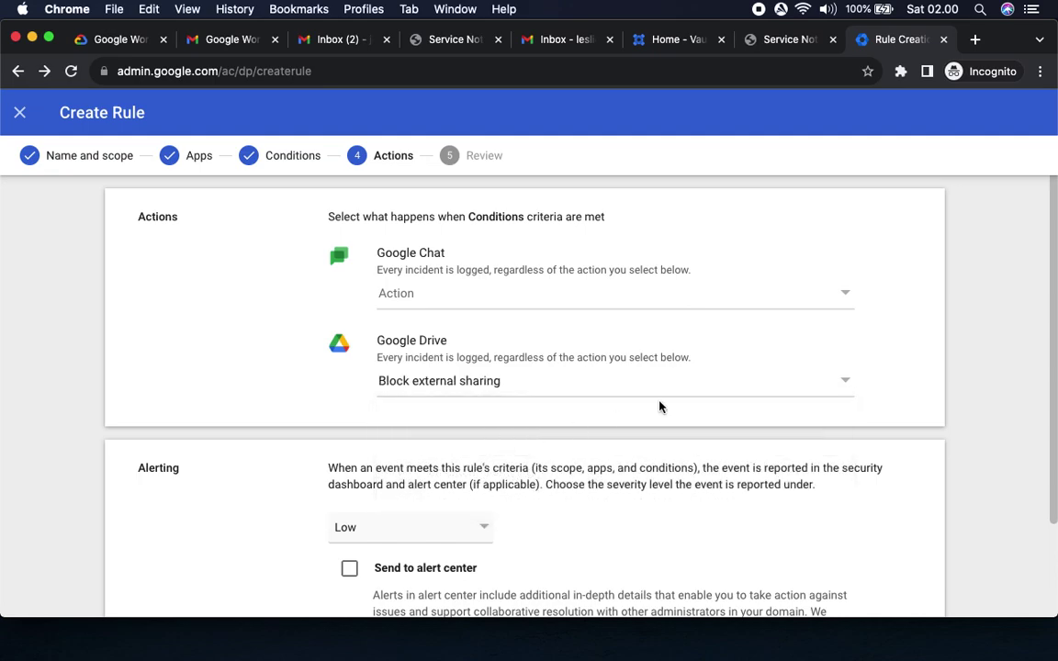
{"action": "left_click", "coordinate": [845, 295]}
{"action": "left_click", "coordinate": [911, 298]}
Check the lab instructions, then step back from Actions toward the earlier rule steps.
{"action": "left_click", "coordinate": [108, 38]}
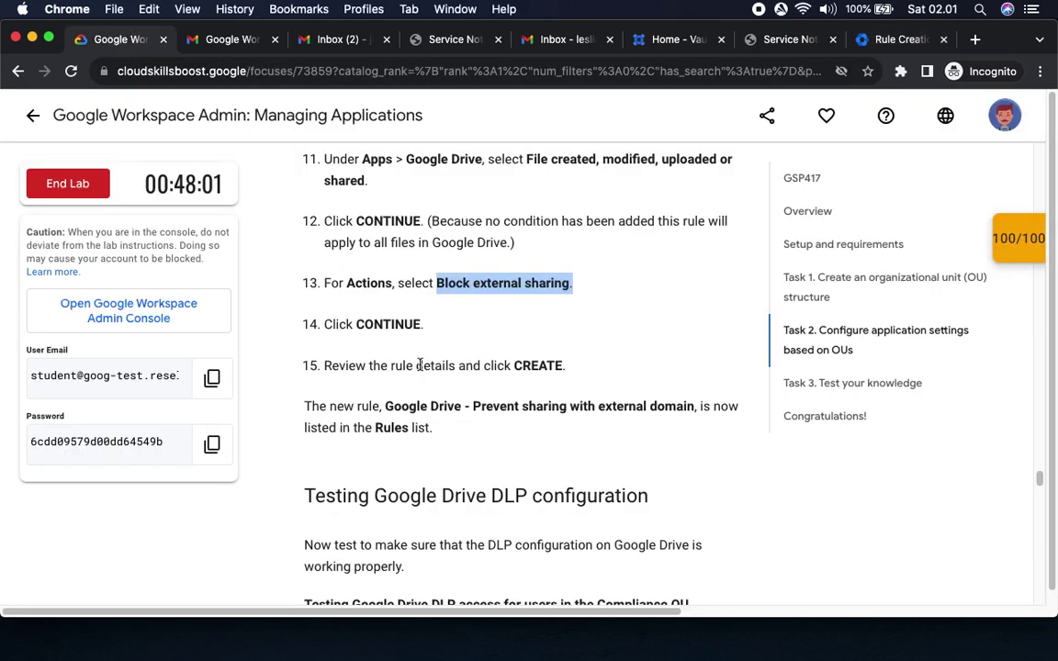
{"action": "left_click", "coordinate": [500, 318]}
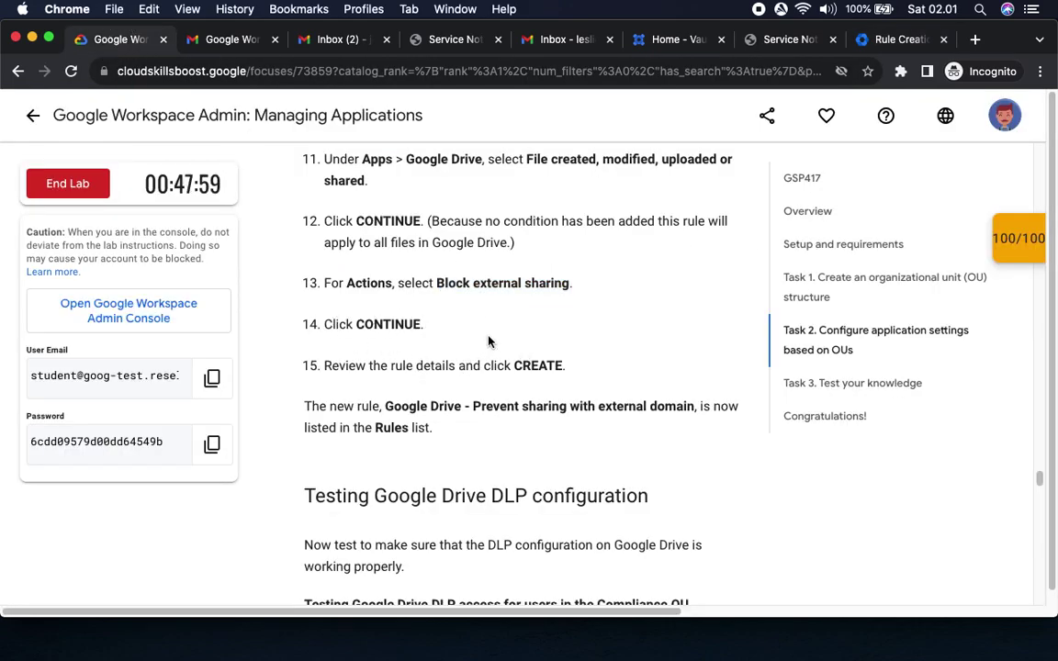
{"action": "left_click", "coordinate": [879, 39]}
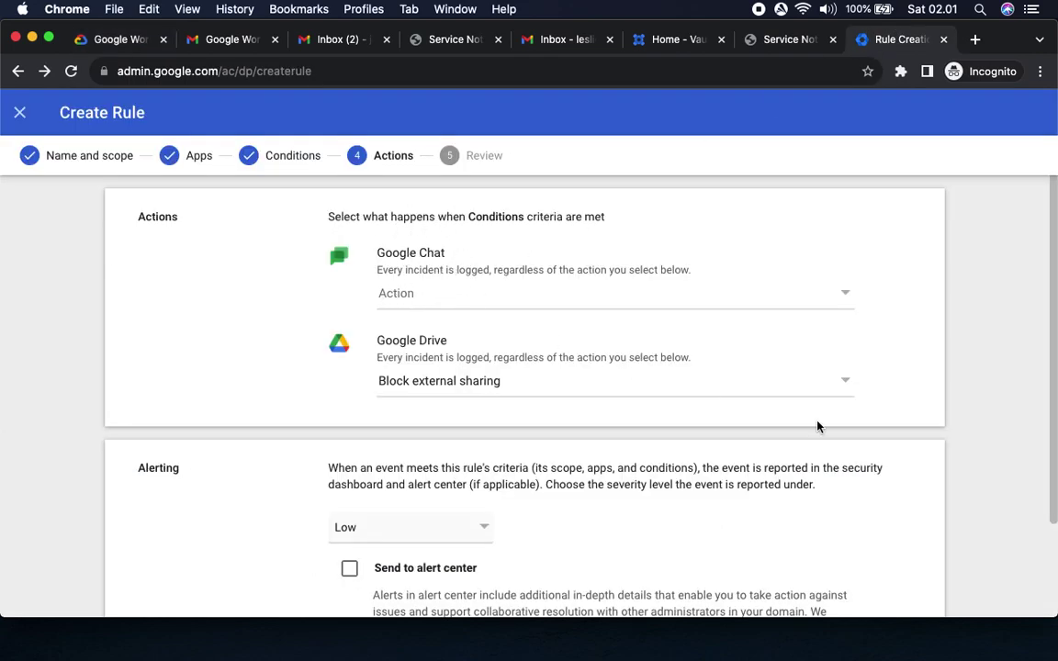
{"action": "scroll", "coordinate": [818, 459], "scroll_direction": "down", "scroll_amount": 3}
{"action": "left_click", "coordinate": [133, 593]}
Re-tick Google Chat File uploaded on Apps and continue through to Actions.
{"action": "left_click", "coordinate": [151, 390]}
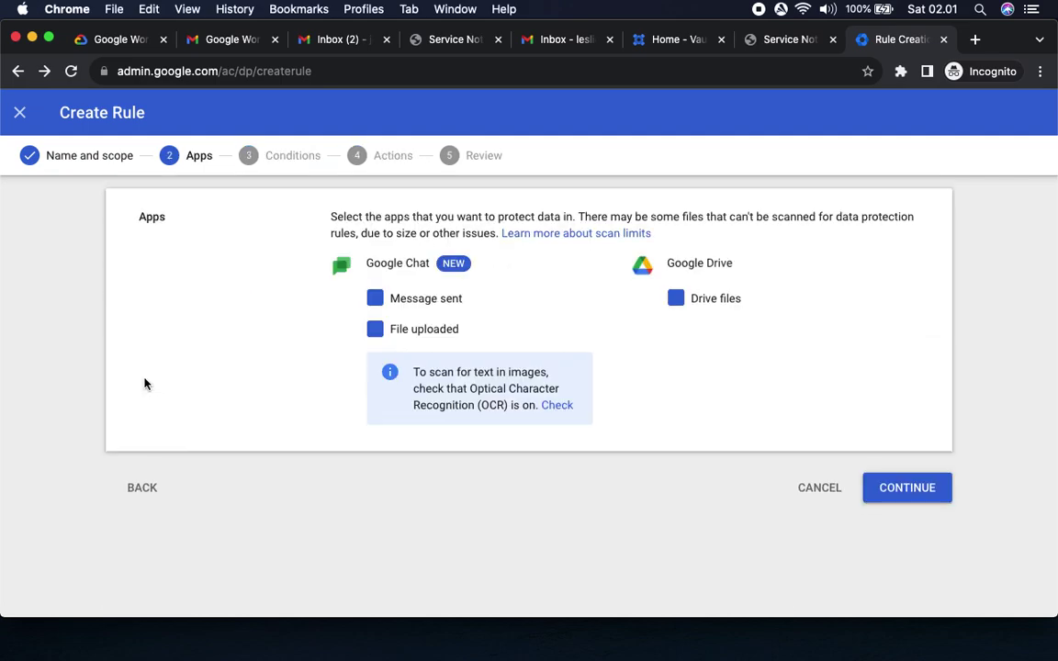
{"action": "left_click", "coordinate": [374, 299]}
{"action": "left_click", "coordinate": [907, 487]}
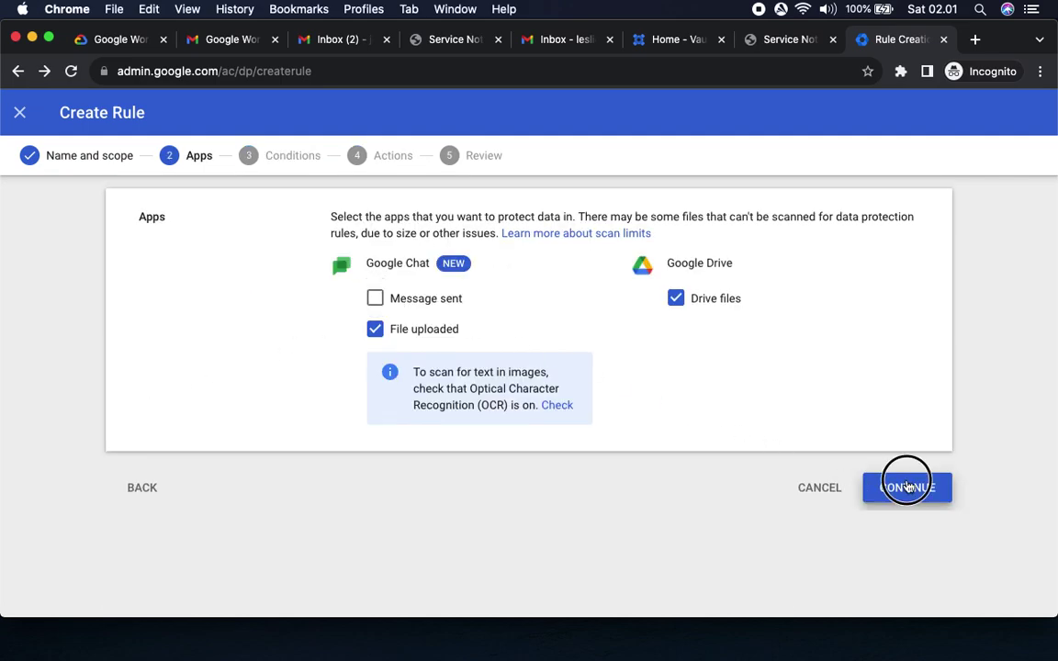
{"action": "left_click", "coordinate": [904, 375]}
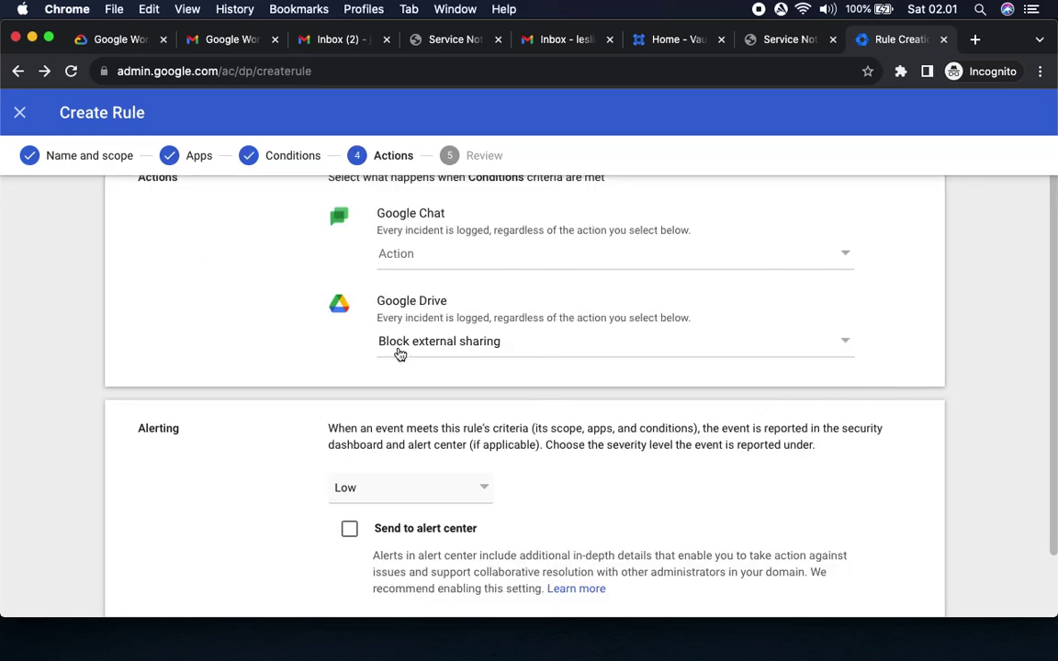
Read the lab's final CREATE instruction, then open the Google Chat action choices.
{"action": "left_click", "coordinate": [120, 41]}
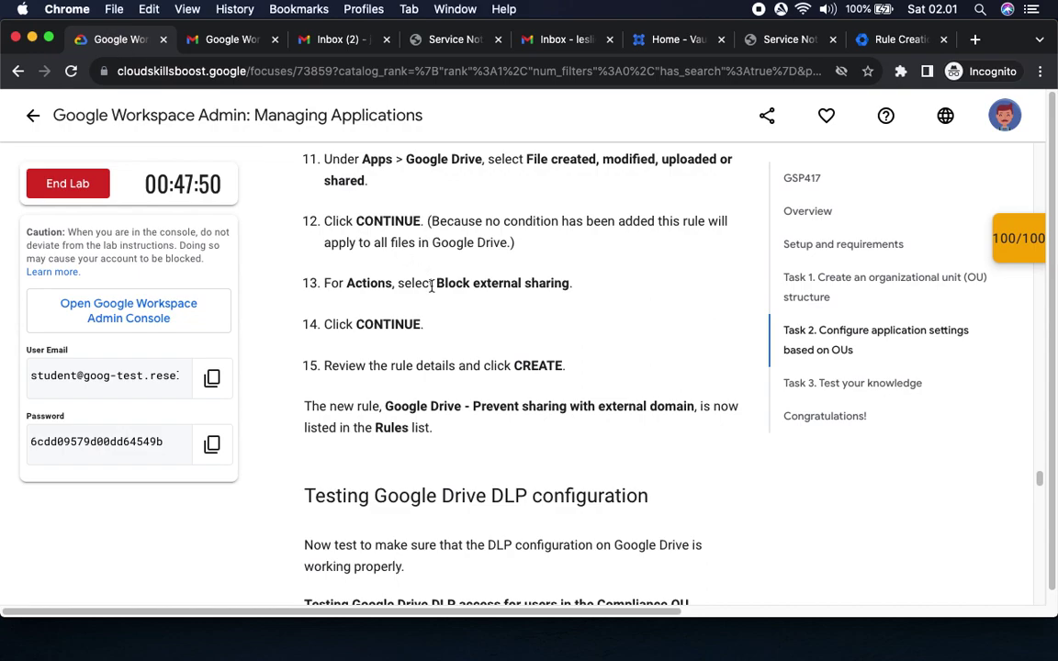
{"action": "double_click", "coordinate": [387, 324]}
{"action": "left_click_drag", "start_coordinate": [504, 365], "coordinate": [671, 369]}
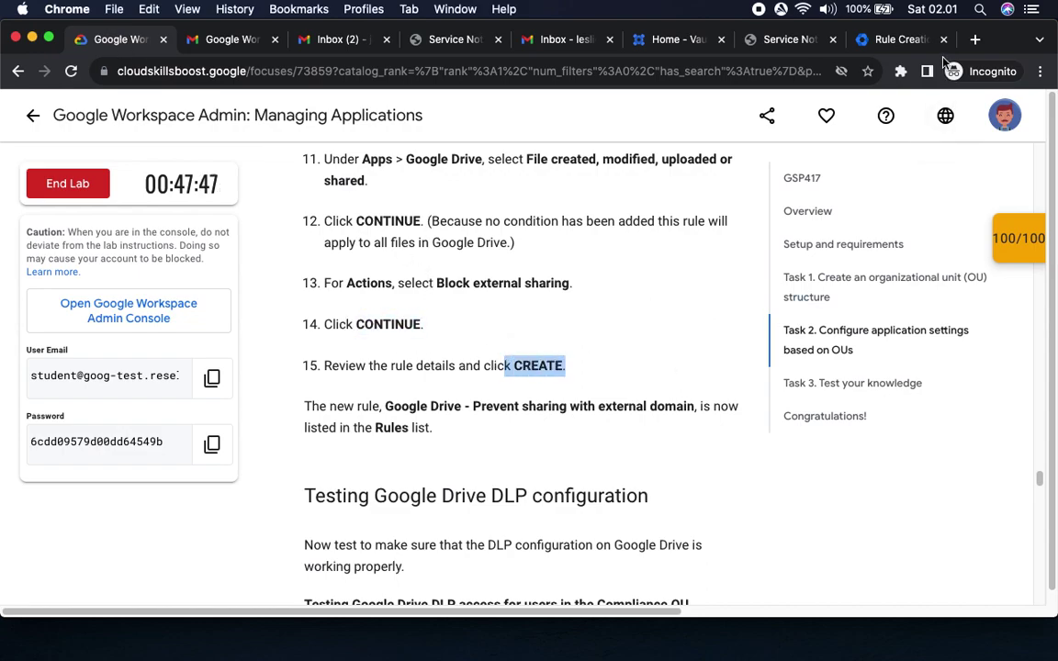
{"action": "left_click", "coordinate": [897, 40]}
{"action": "scroll", "coordinate": [764, 433], "scroll_direction": "down", "scroll_amount": 1}
{"action": "scroll", "coordinate": [767, 439], "scroll_direction": "down", "scroll_amount": 1}
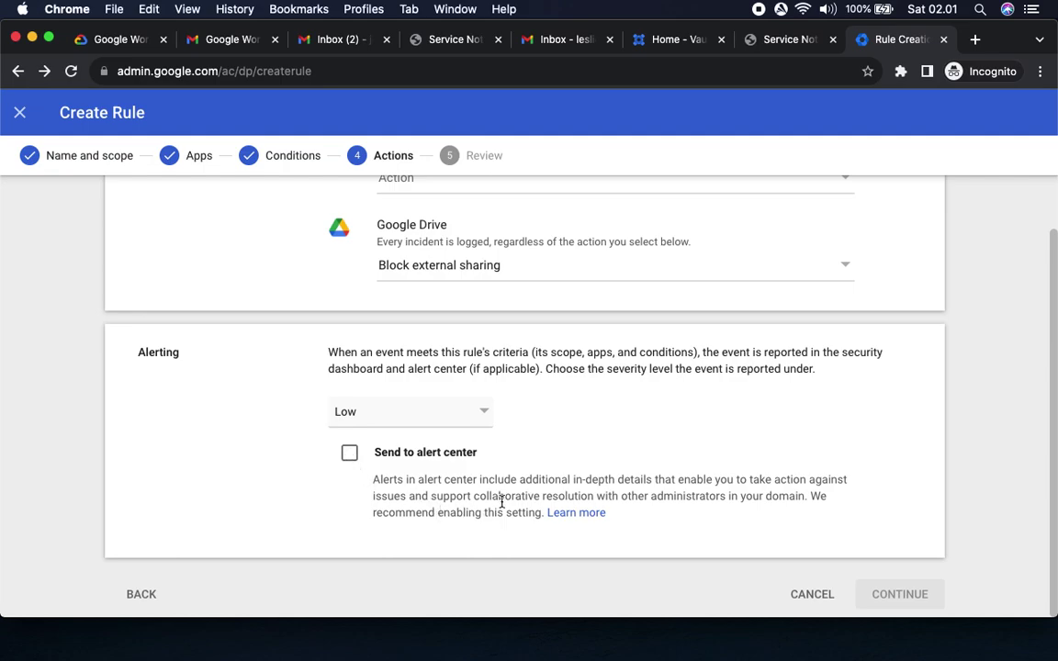
{"action": "scroll", "coordinate": [502, 503], "scroll_direction": "up", "scroll_amount": 3}
{"action": "left_click", "coordinate": [413, 290]}
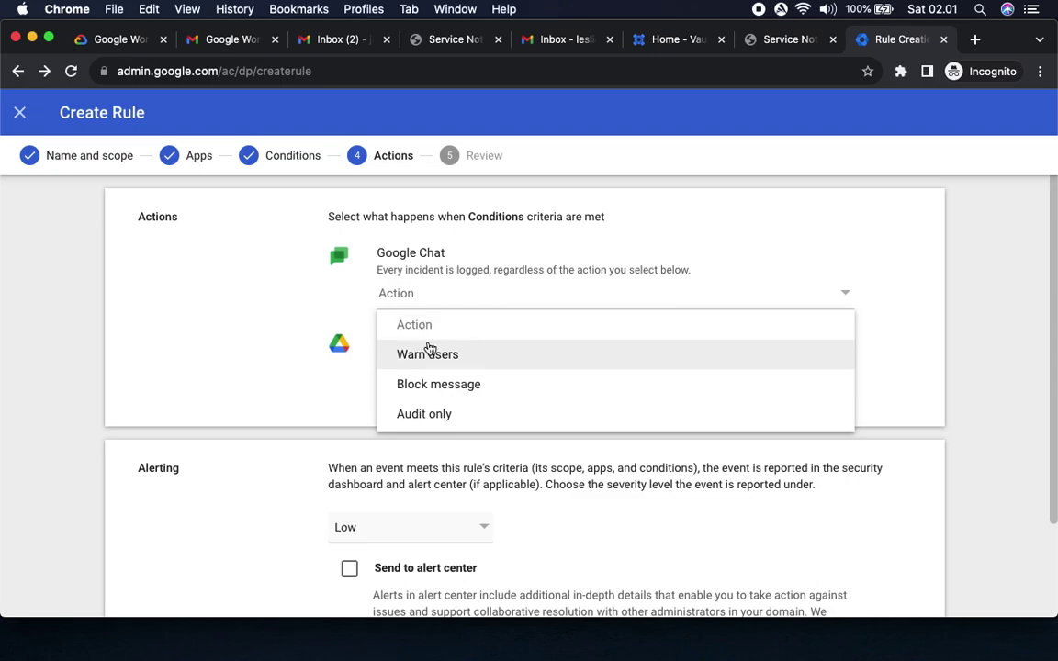
Try Chat actions Warn users, Block message and Audit only, then clear it to none.
{"action": "left_click", "coordinate": [429, 352]}
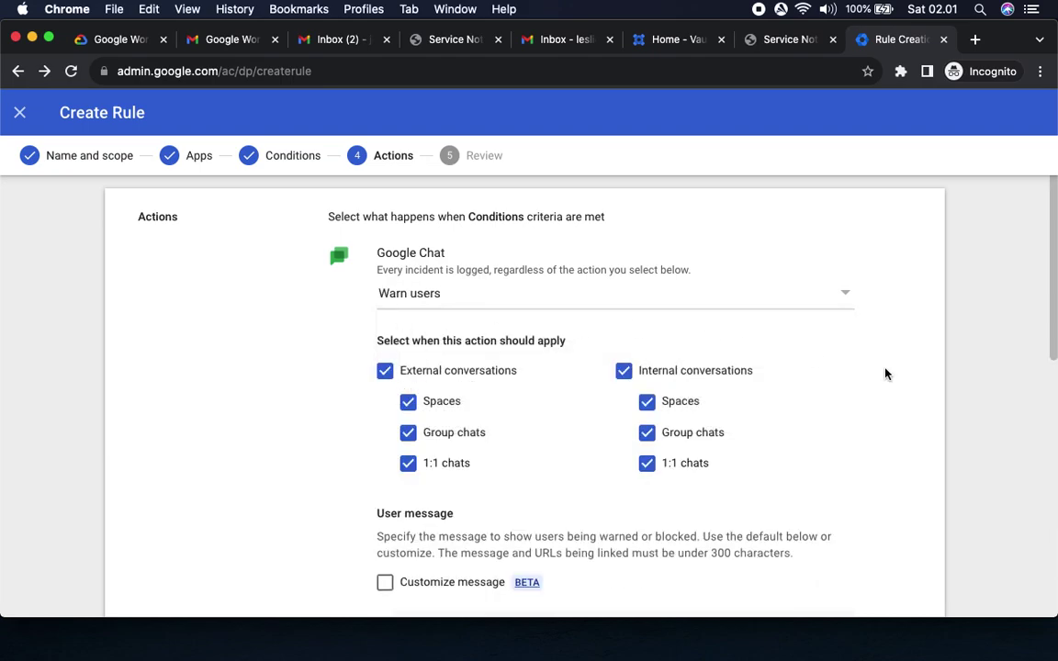
{"action": "left_click", "coordinate": [420, 297]}
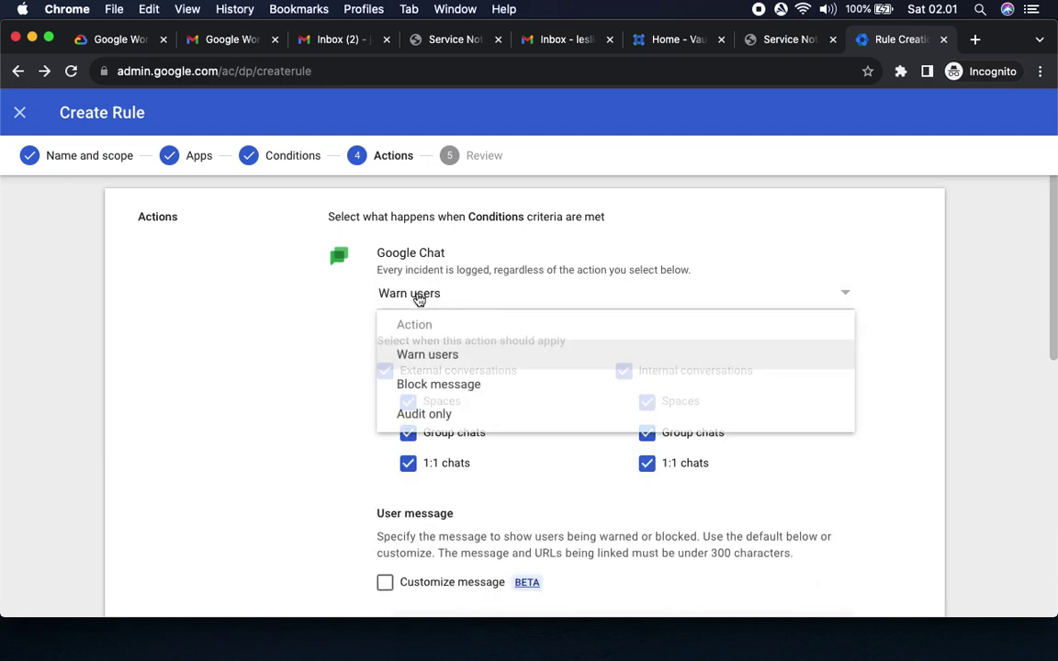
{"action": "left_click", "coordinate": [429, 385]}
{"action": "left_click", "coordinate": [420, 294]}
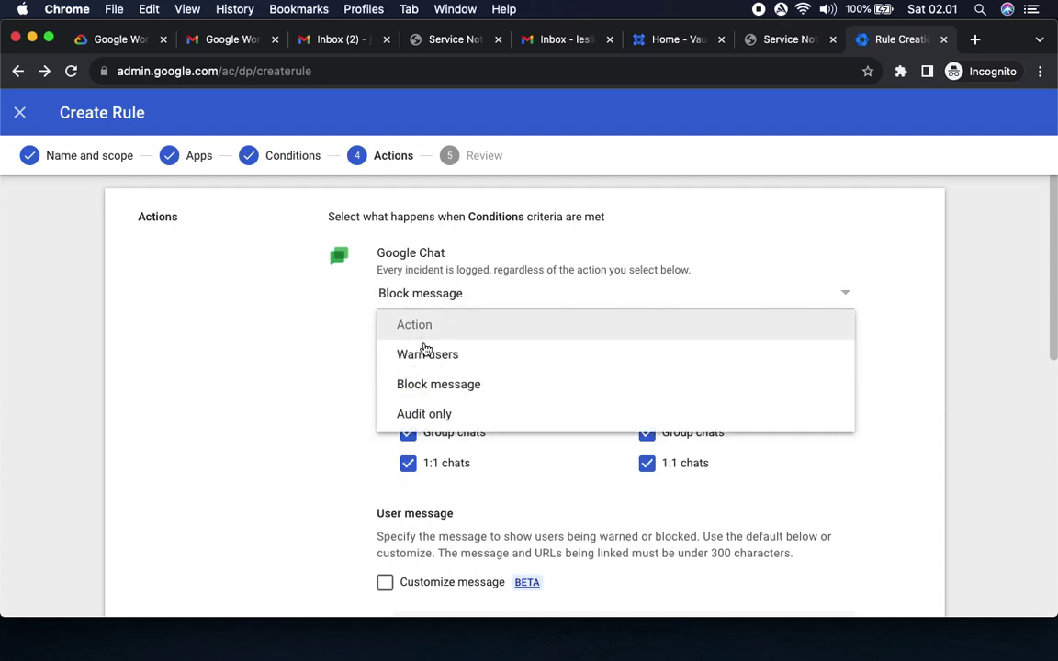
{"action": "left_click", "coordinate": [427, 413]}
{"action": "left_click", "coordinate": [418, 294]}
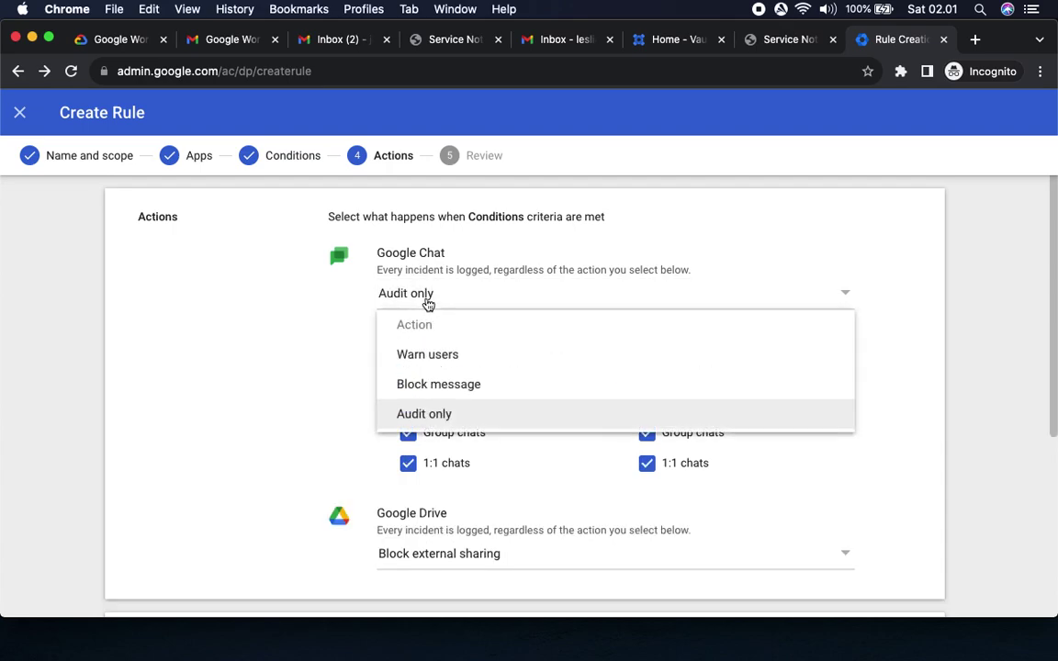
{"action": "left_click", "coordinate": [422, 358]}
{"action": "scroll", "coordinate": [982, 421], "scroll_direction": "down", "scroll_amount": 10}
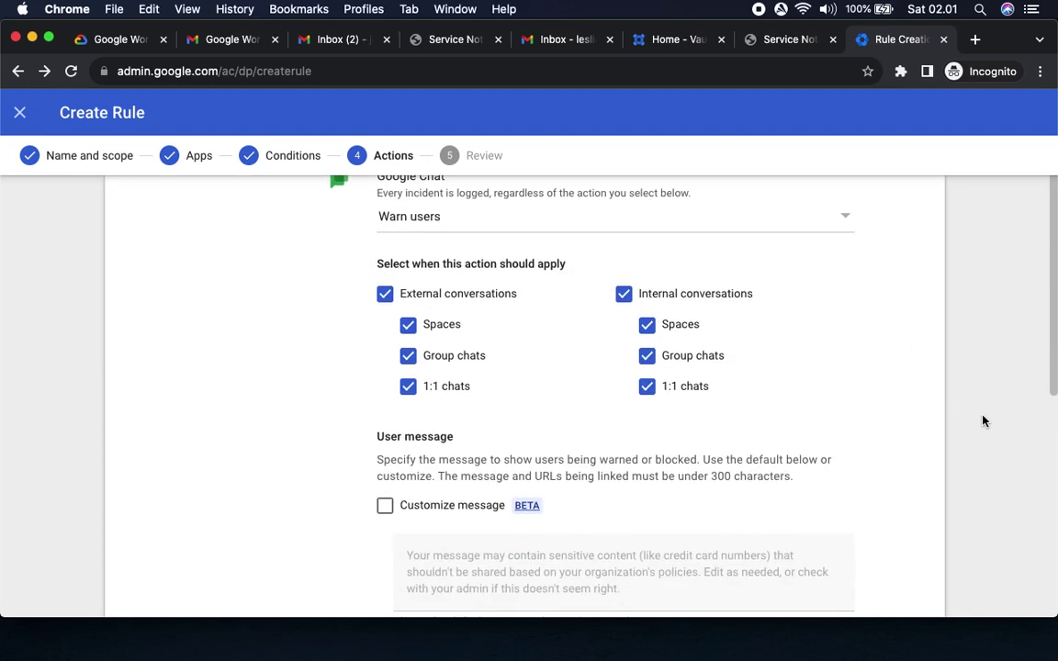
{"action": "scroll", "coordinate": [984, 420], "scroll_direction": "up", "scroll_amount": 6}
{"action": "scroll", "coordinate": [982, 420], "scroll_direction": "down", "scroll_amount": 4}
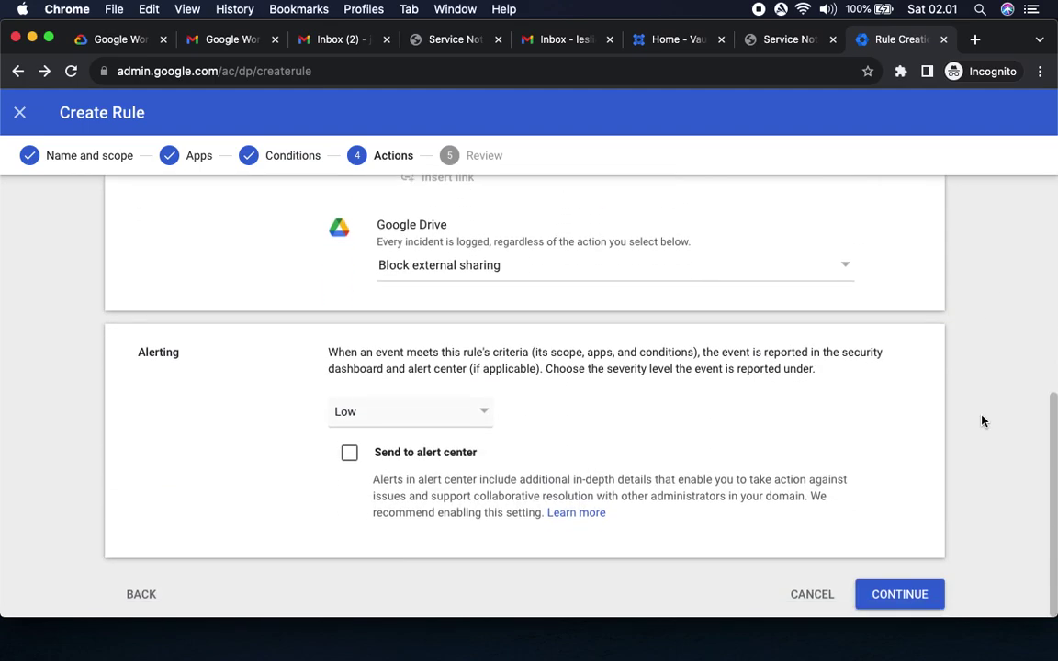
{"action": "scroll", "coordinate": [982, 420], "scroll_direction": "up", "scroll_amount": 8}
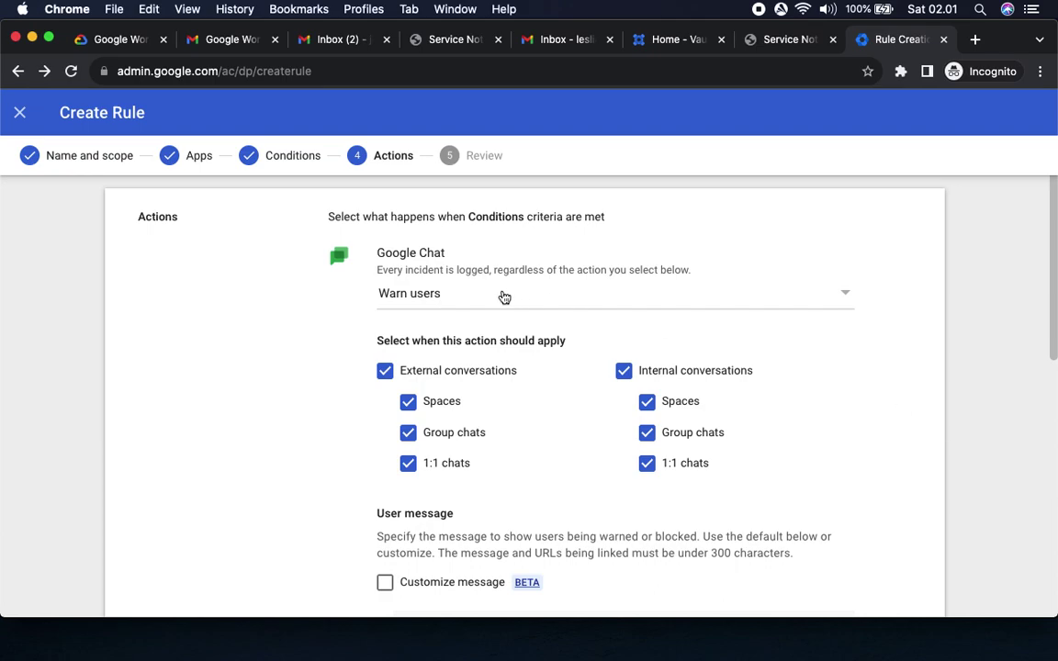
{"action": "left_click", "coordinate": [449, 294]}
{"action": "left_click", "coordinate": [416, 324]}
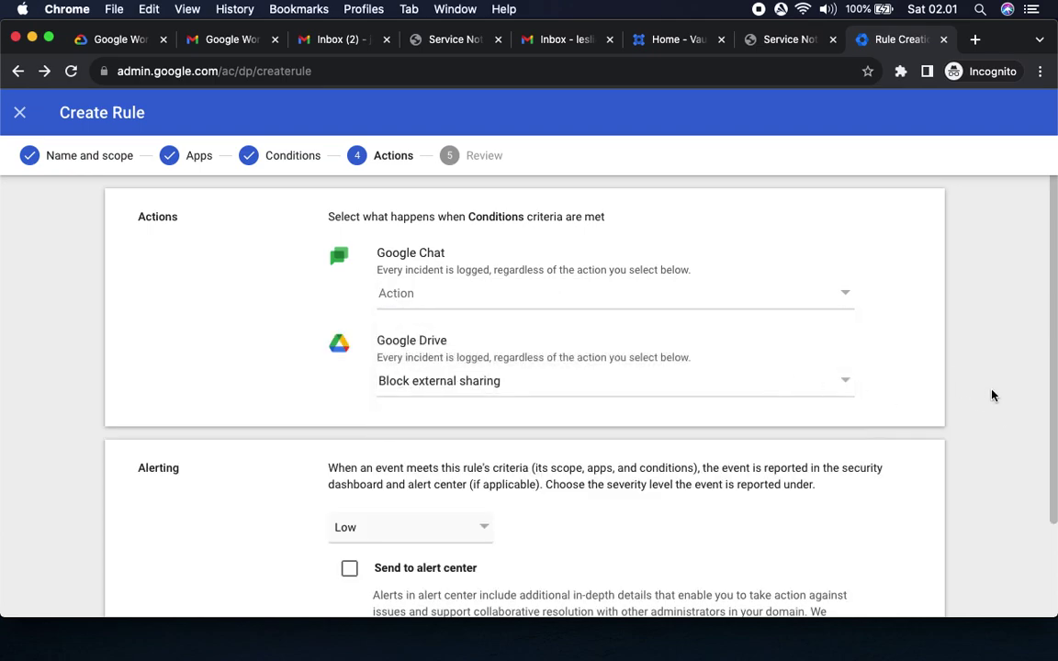
{"action": "scroll", "coordinate": [991, 404], "scroll_direction": "down", "scroll_amount": 3}
Untick Chat File uploaded on Apps, return to Actions, and bring up the lab instructions.
{"action": "left_click", "coordinate": [129, 592]}
{"action": "left_click", "coordinate": [137, 376]}
{"action": "left_click", "coordinate": [382, 332]}
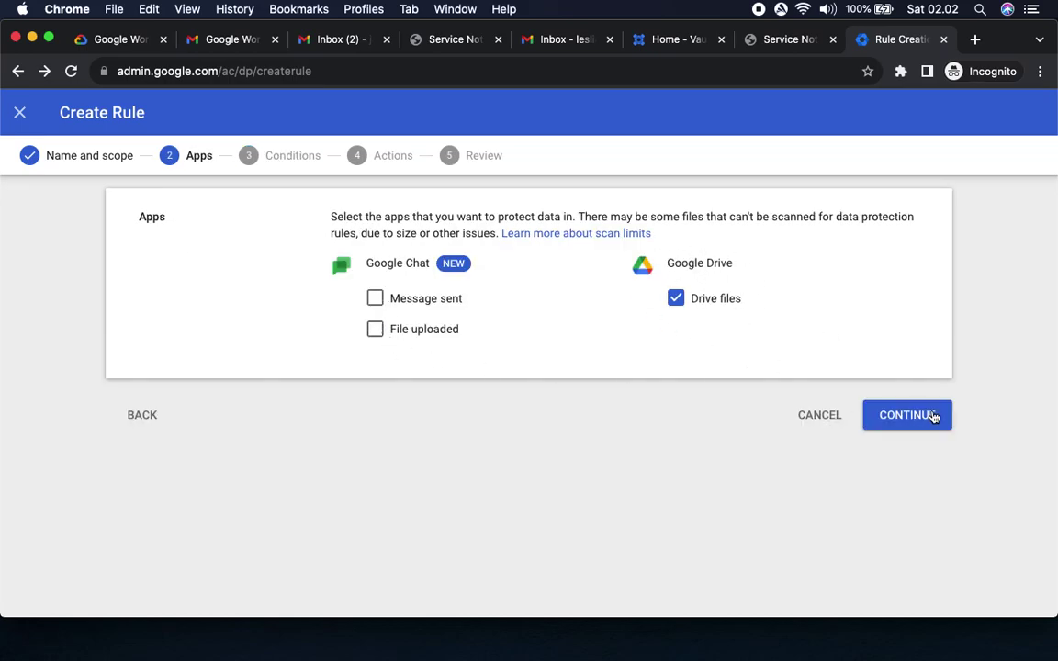
{"action": "left_click", "coordinate": [932, 415]}
{"action": "left_click", "coordinate": [914, 380]}
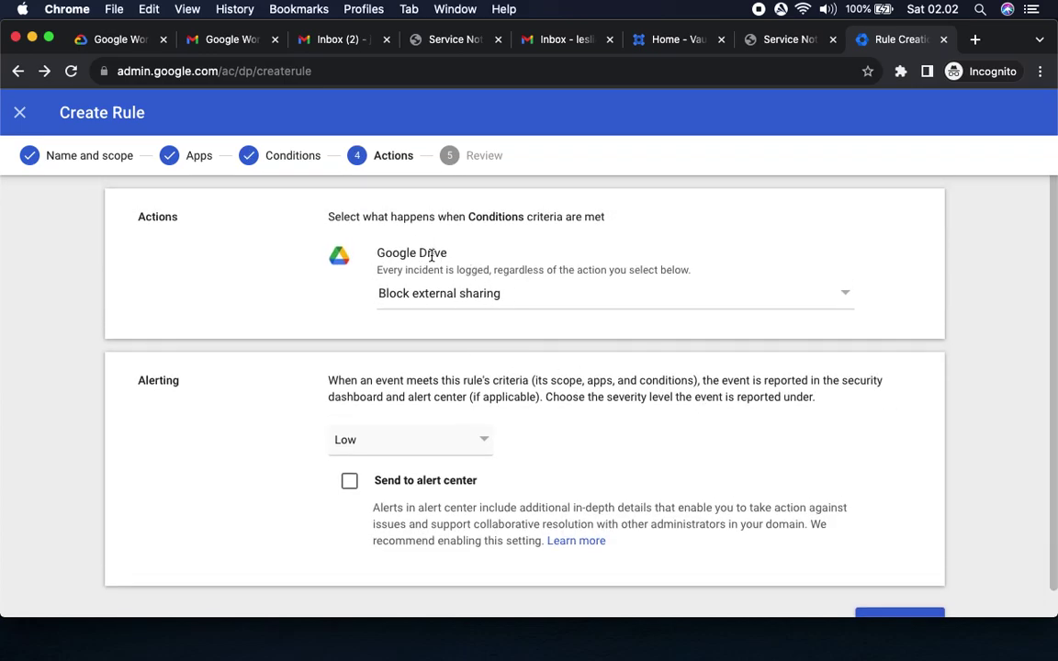
{"action": "left_click", "coordinate": [117, 41]}
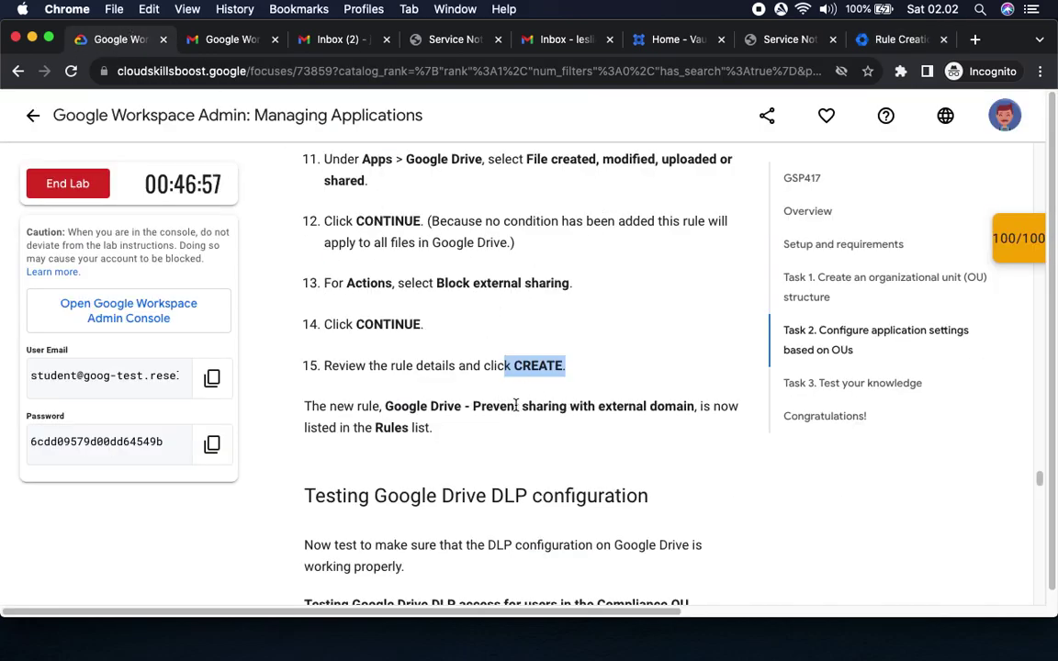
Review and create the Active rule 'Google Drive - Prevent sharing with external domain'.
{"action": "left_click_drag", "start_coordinate": [384, 406], "coordinate": [693, 433]}
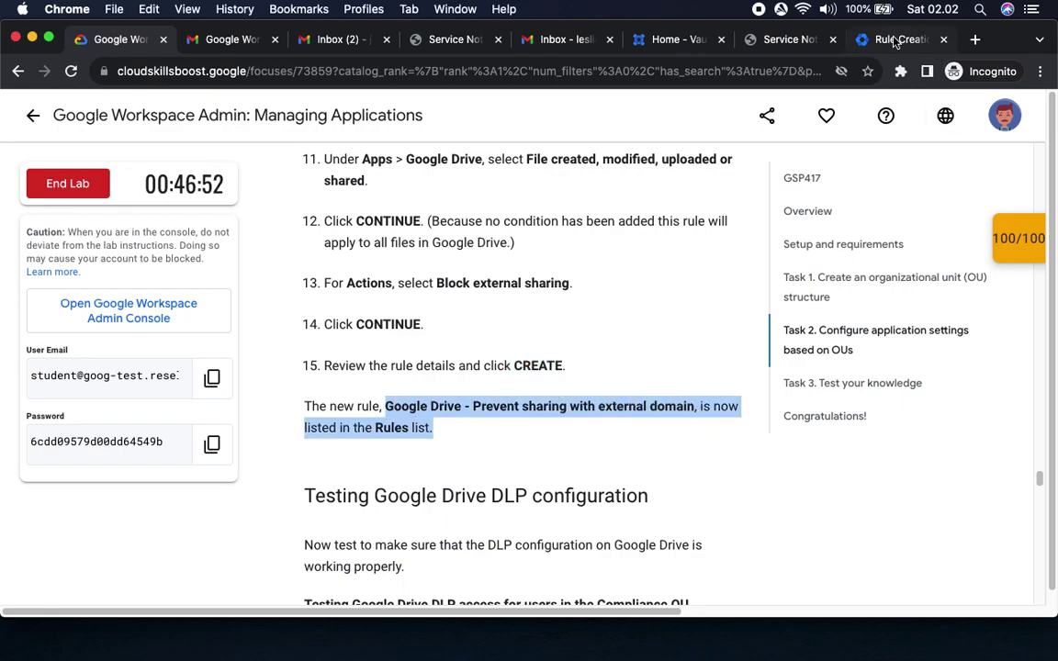
{"action": "left_click", "coordinate": [895, 39]}
{"action": "scroll", "coordinate": [1005, 389], "scroll_direction": "down", "scroll_amount": 1}
{"action": "left_click", "coordinate": [904, 595]}
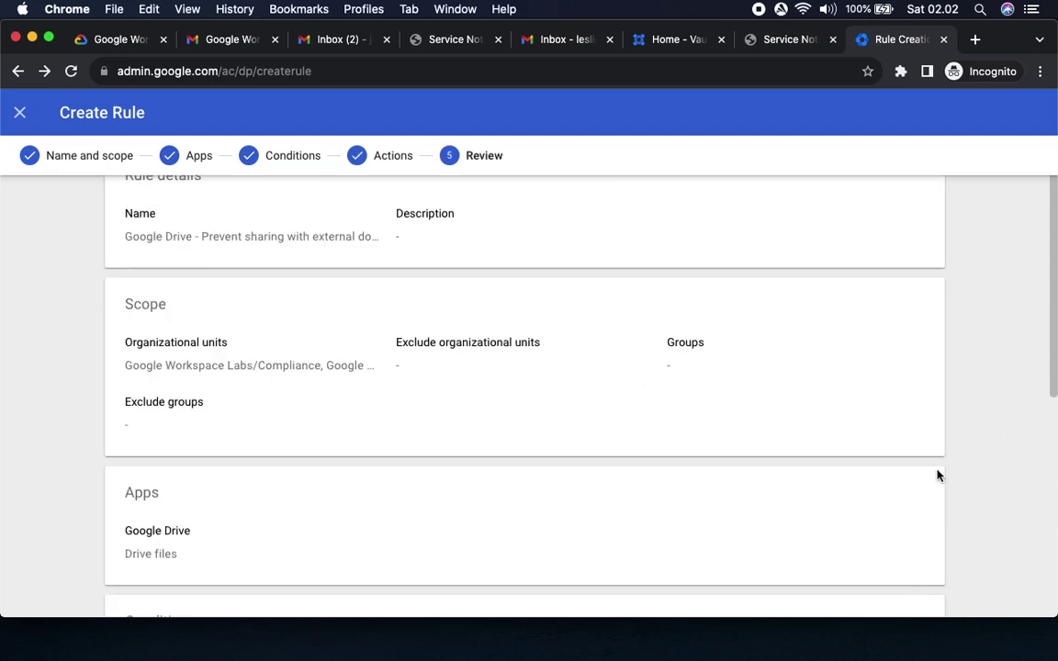
{"action": "scroll", "coordinate": [935, 474], "scroll_direction": "up", "scroll_amount": 1}
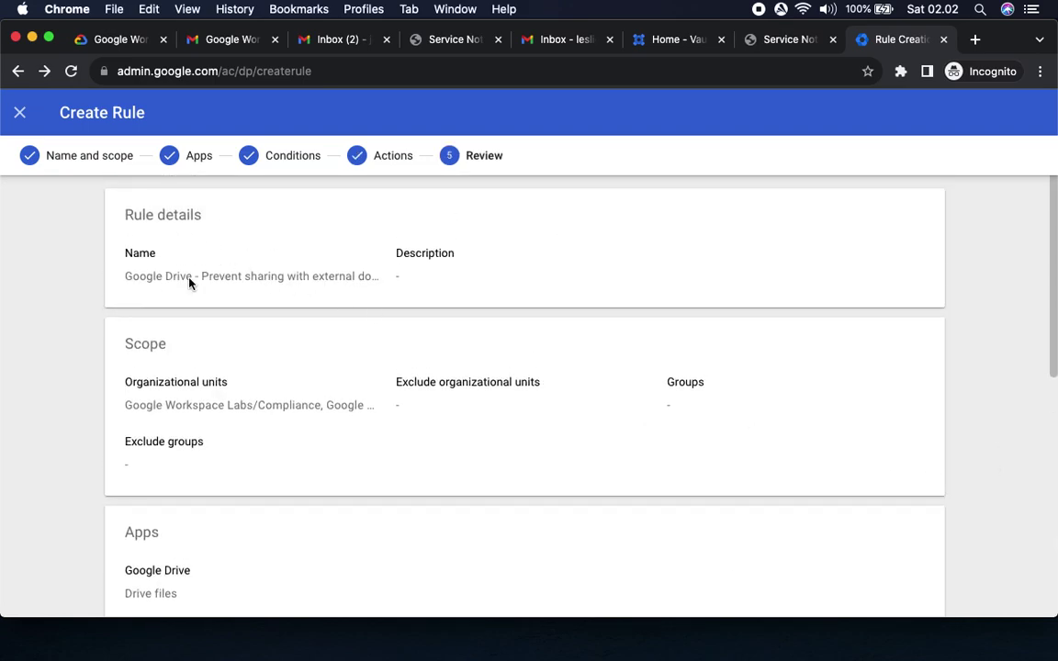
{"action": "scroll", "coordinate": [372, 496], "scroll_direction": "down", "scroll_amount": 5}
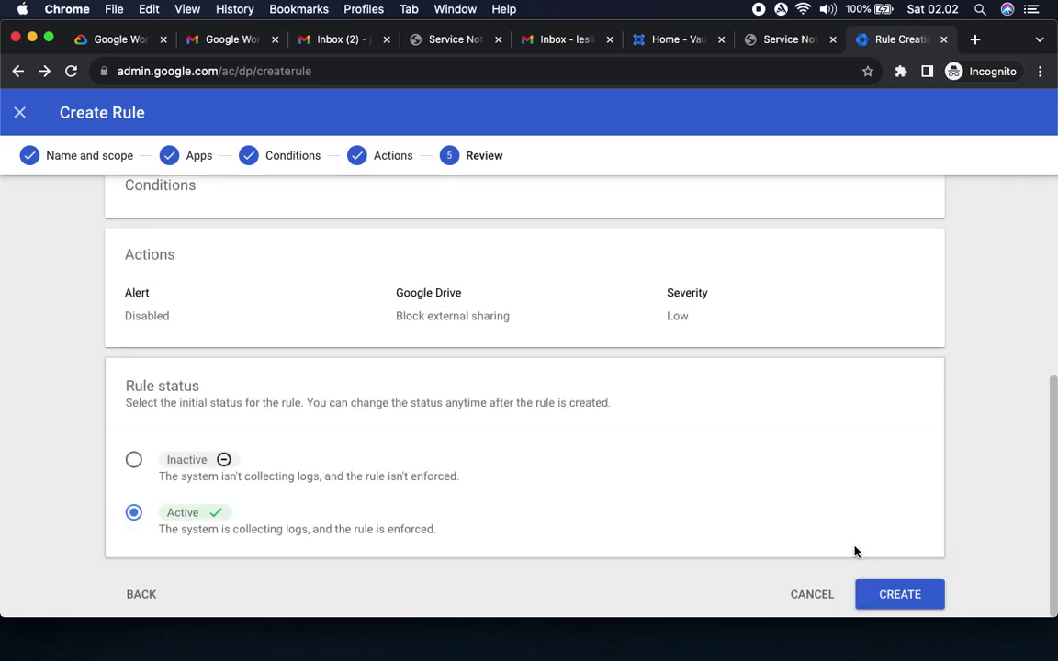
{"action": "left_click", "coordinate": [915, 595]}
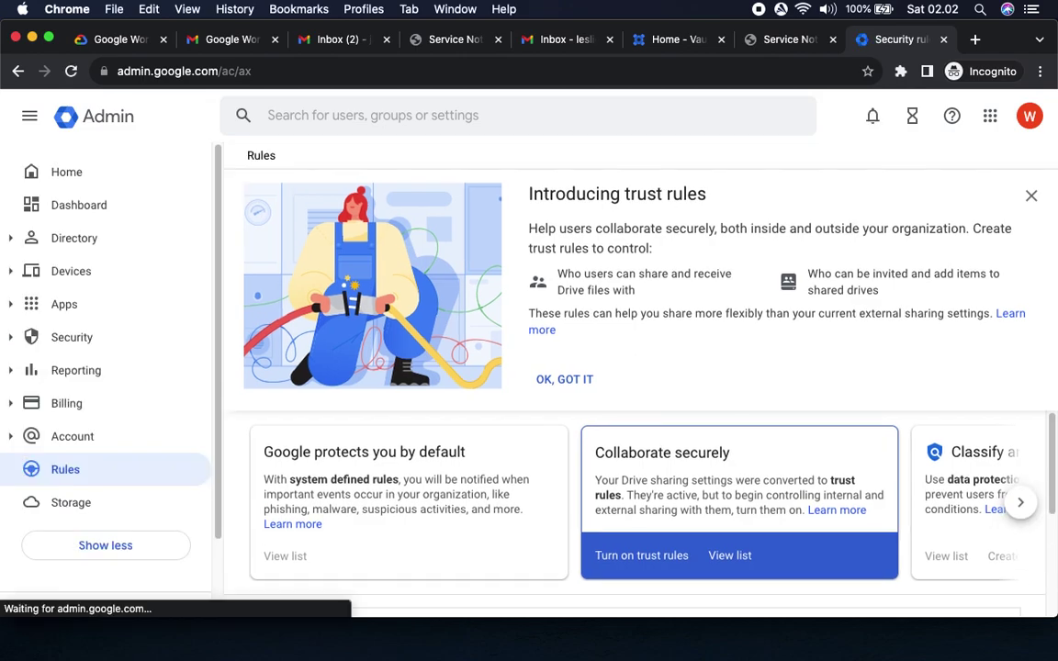
Find the Compliance user's Gmail tab among the open tabs and confirm its account.
{"action": "left_click", "coordinate": [106, 43]}
{"action": "scroll", "coordinate": [401, 321], "scroll_direction": "down", "scroll_amount": 5}
{"action": "left_click_drag", "start_coordinate": [424, 336], "coordinate": [731, 345]}
{"action": "scroll", "coordinate": [707, 367], "scroll_direction": "down", "scroll_amount": 4}
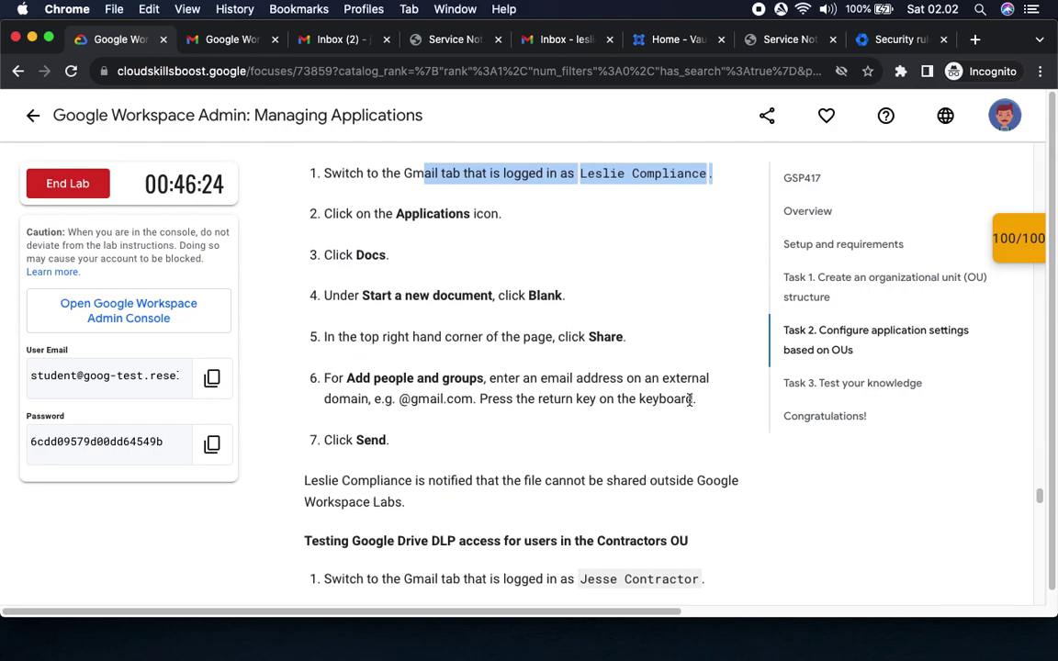
{"action": "scroll", "coordinate": [690, 400], "scroll_direction": "up", "scroll_amount": 1}
{"action": "left_click", "coordinate": [338, 40]}
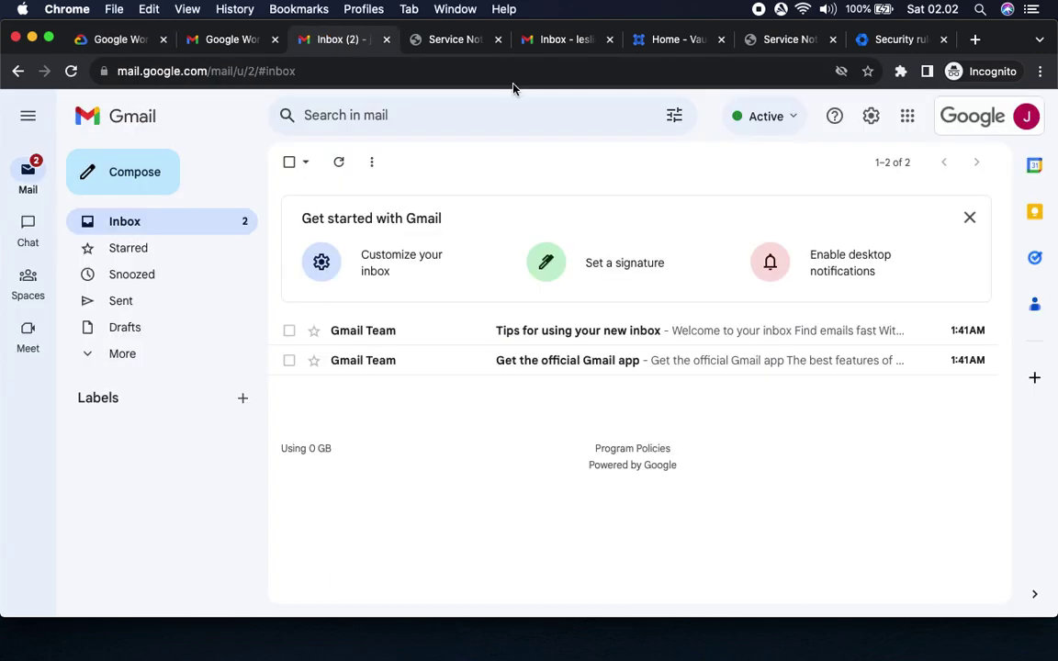
{"action": "left_click", "coordinate": [456, 39]}
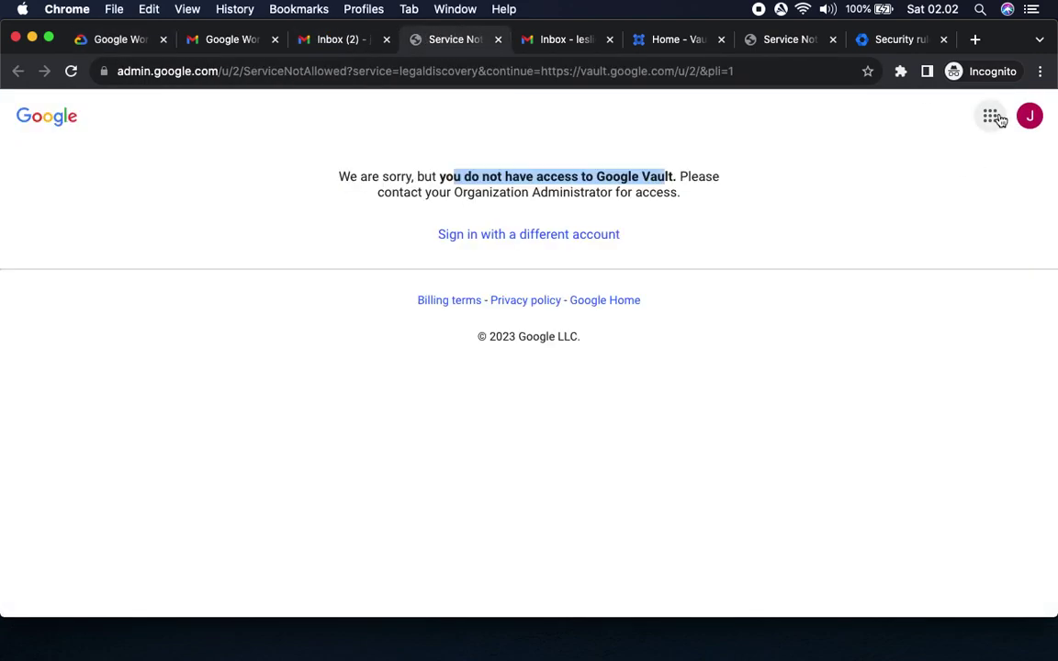
{"action": "left_click", "coordinate": [576, 47]}
{"action": "left_click", "coordinate": [1024, 117]}
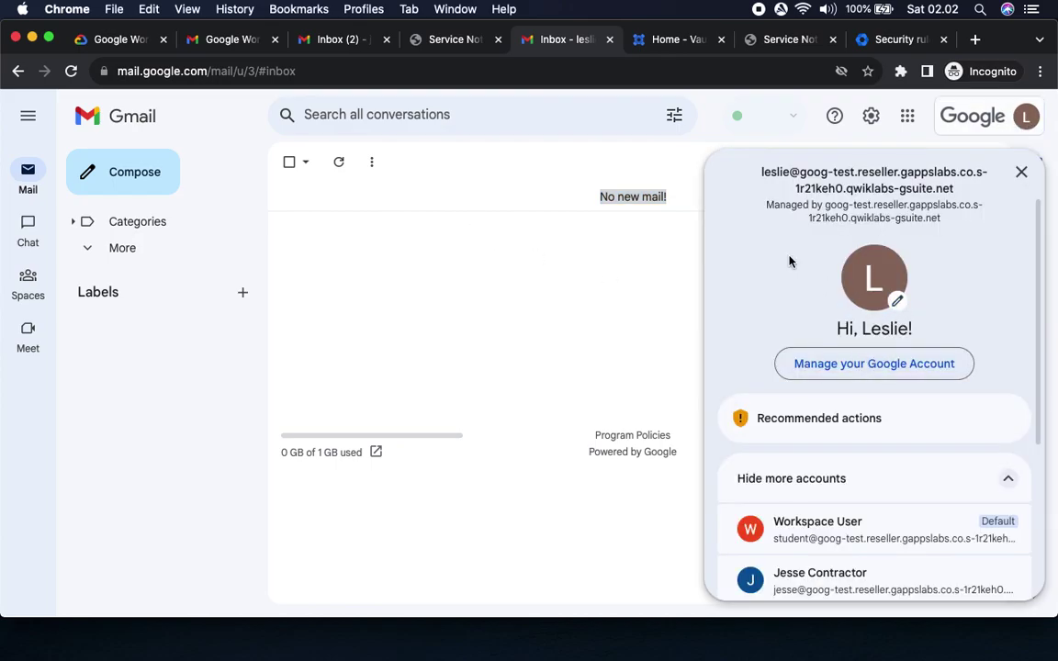
Open Google Docs from the Google apps grid in the Compliance user's Gmail.
{"action": "left_click", "coordinate": [128, 39]}
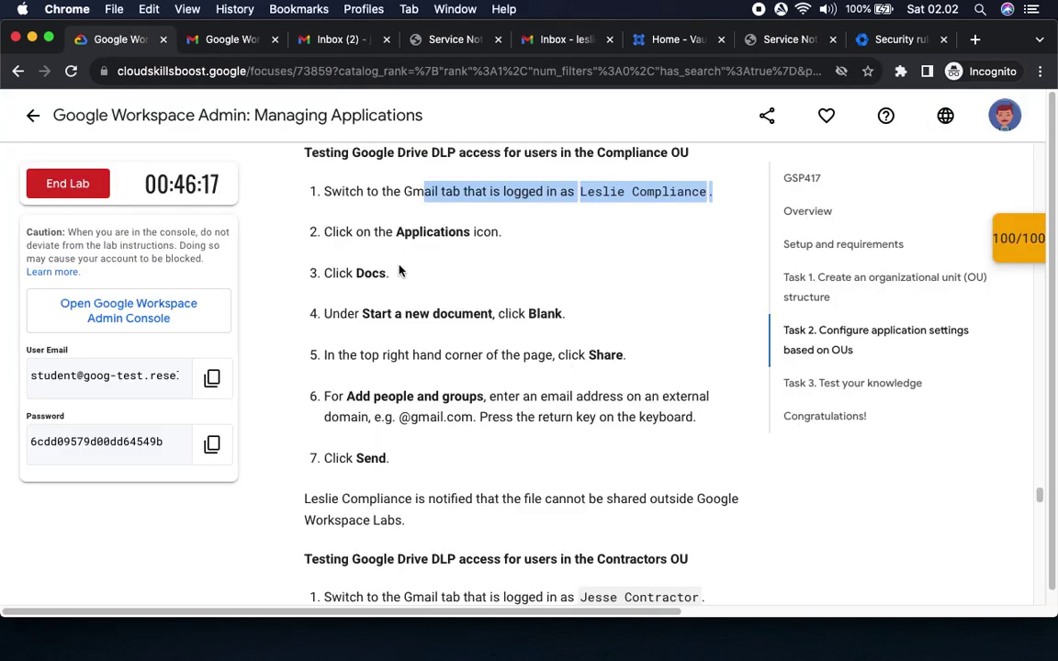
{"action": "left_click_drag", "start_coordinate": [395, 231], "coordinate": [505, 237]}
{"action": "left_click_drag", "start_coordinate": [350, 275], "coordinate": [390, 274]}
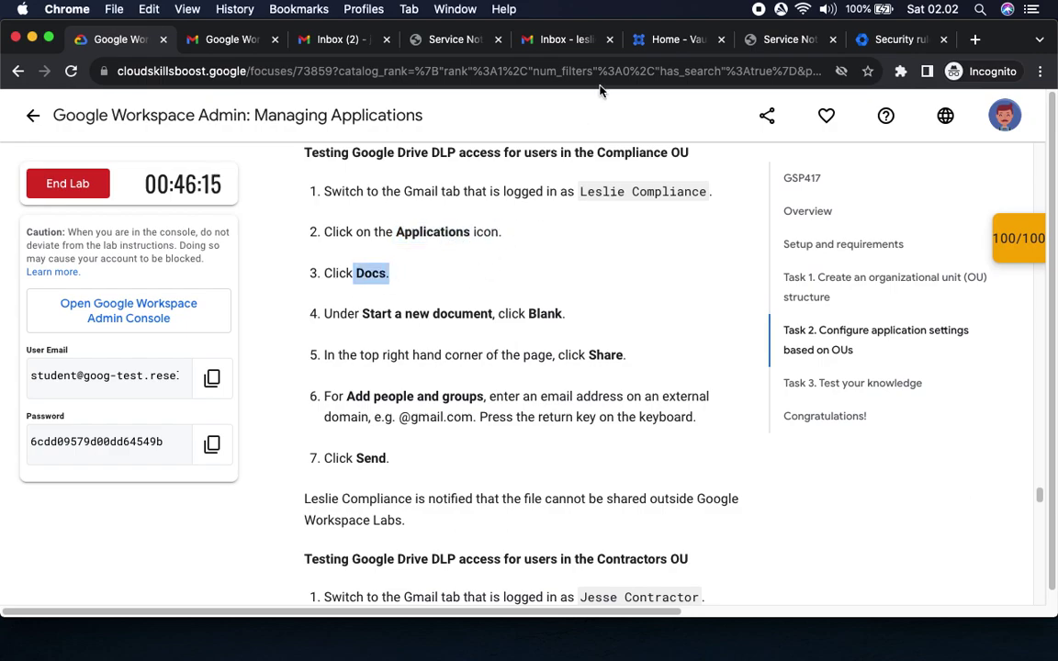
{"action": "left_click", "coordinate": [560, 39]}
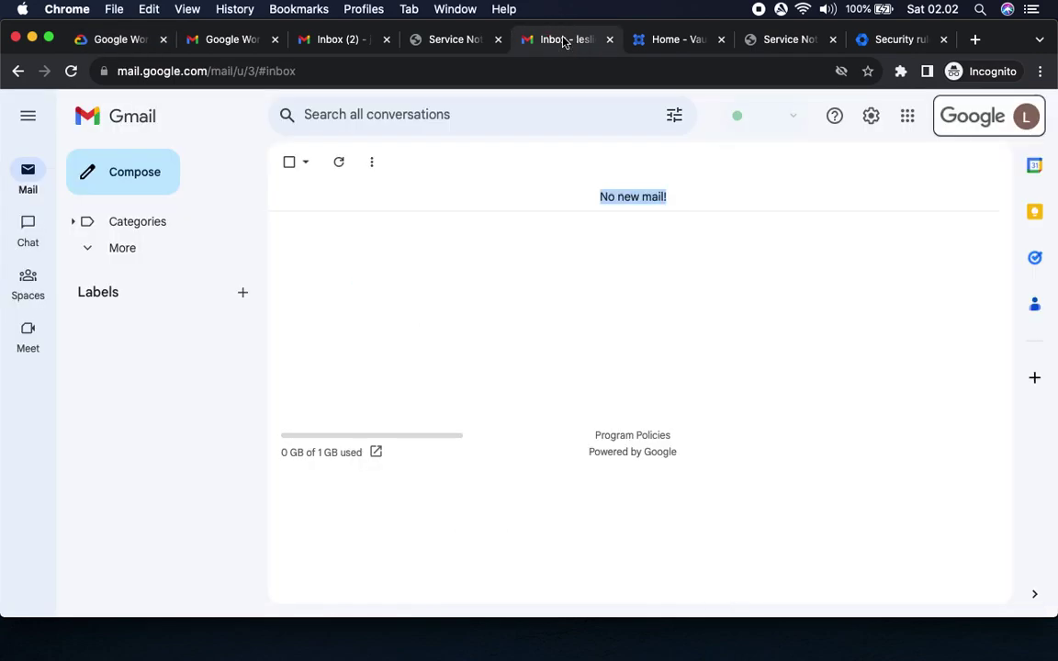
{"action": "left_click", "coordinate": [902, 116]}
{"action": "left_click", "coordinate": [825, 294]}
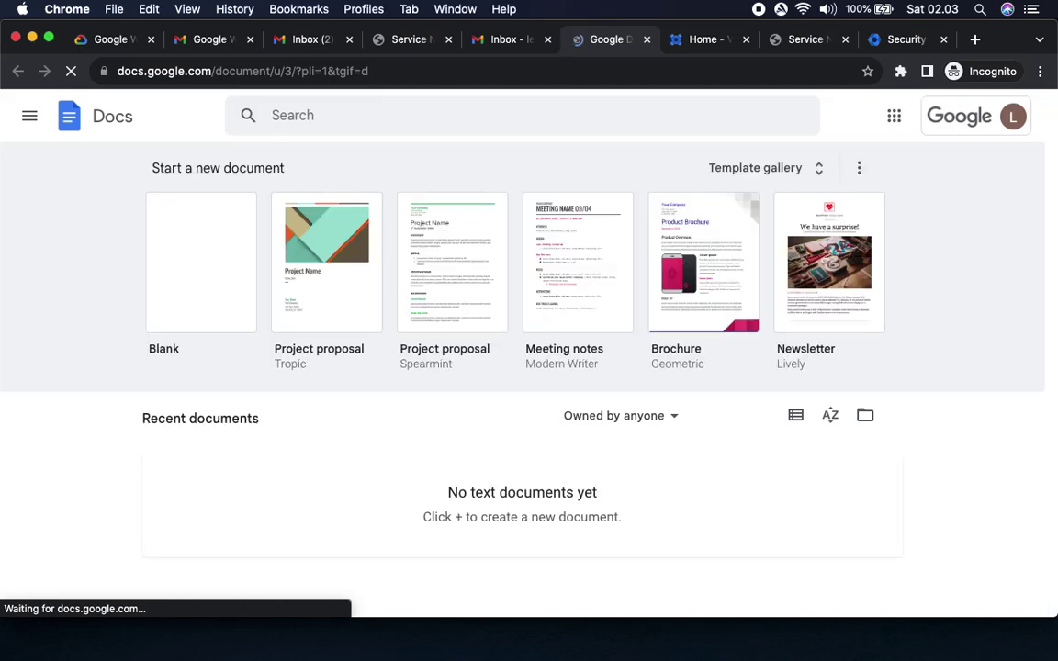
Start a new Blank document from the Google Docs home page.
{"action": "left_click", "coordinate": [109, 40]}
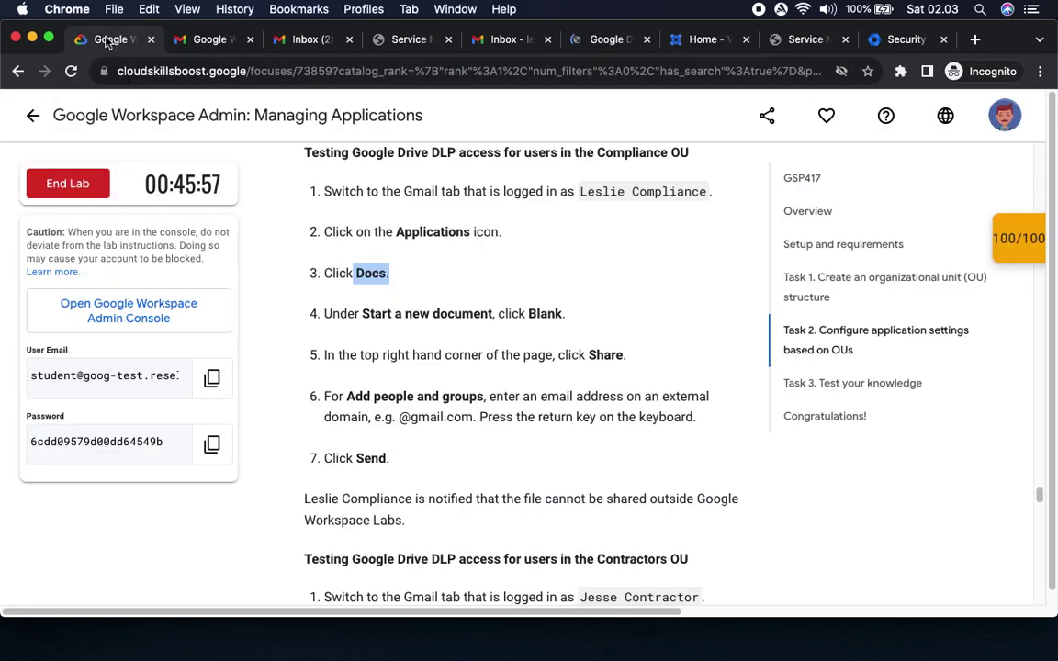
{"action": "left_click", "coordinate": [604, 307]}
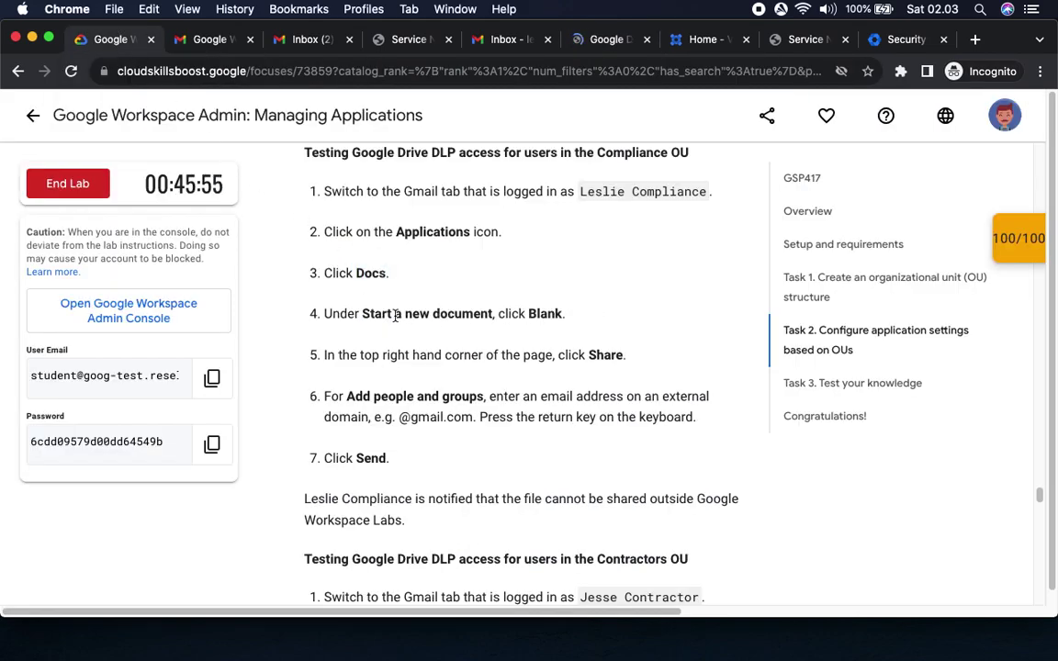
{"action": "left_click_drag", "start_coordinate": [361, 313], "coordinate": [610, 328]}
{"action": "left_click", "coordinate": [606, 39]}
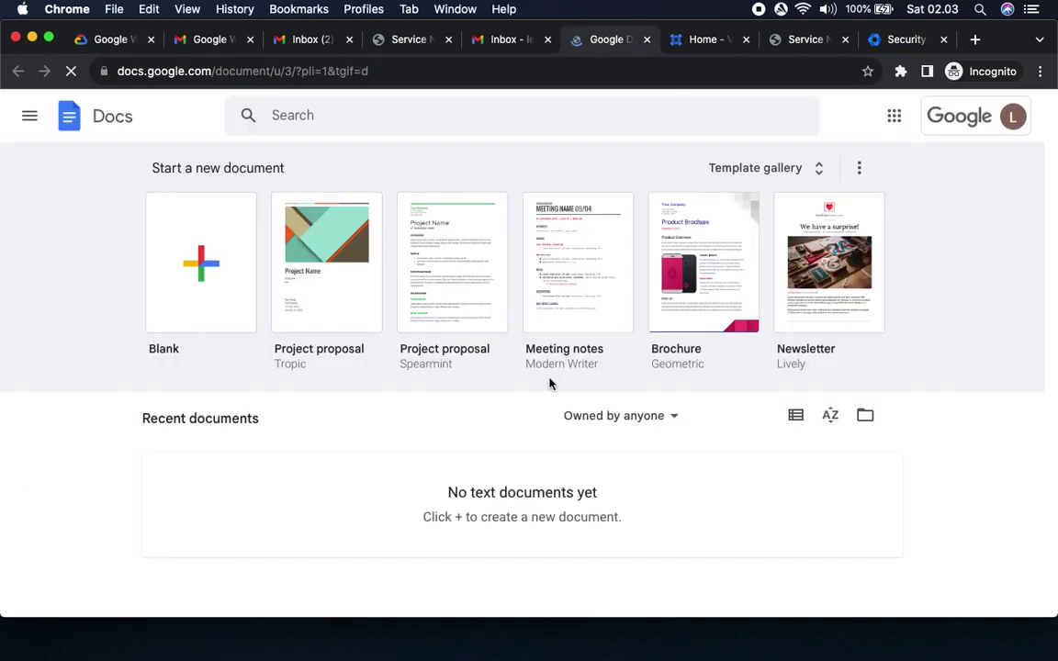
{"action": "left_click", "coordinate": [203, 314]}
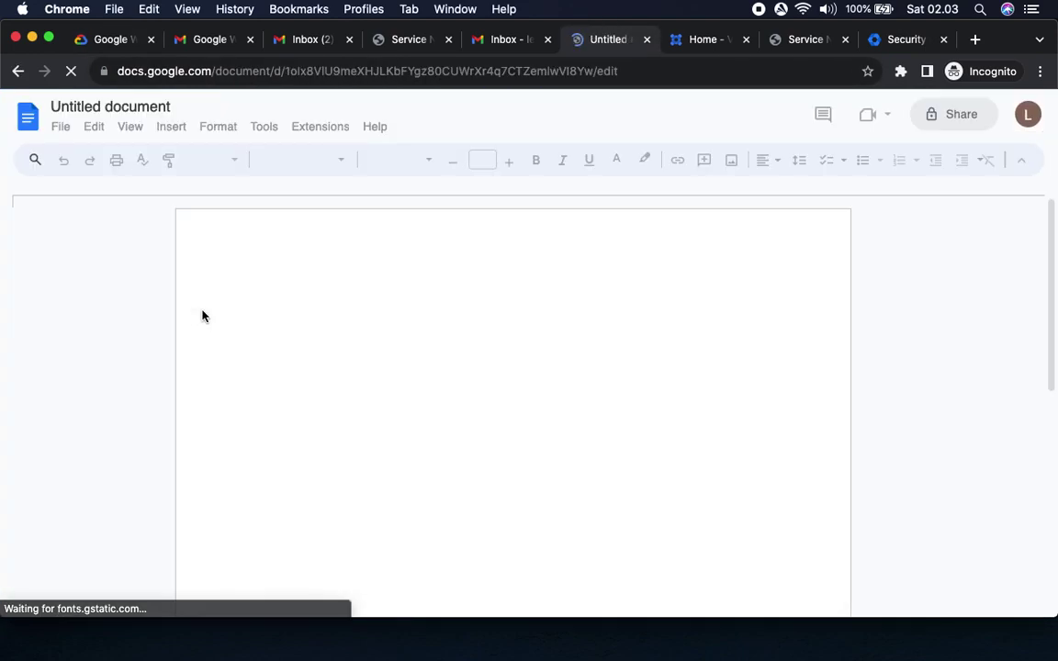
Check the lab's sharing step and dismiss the 'Use Meet and Docs together' tip.
{"action": "left_click", "coordinate": [103, 40]}
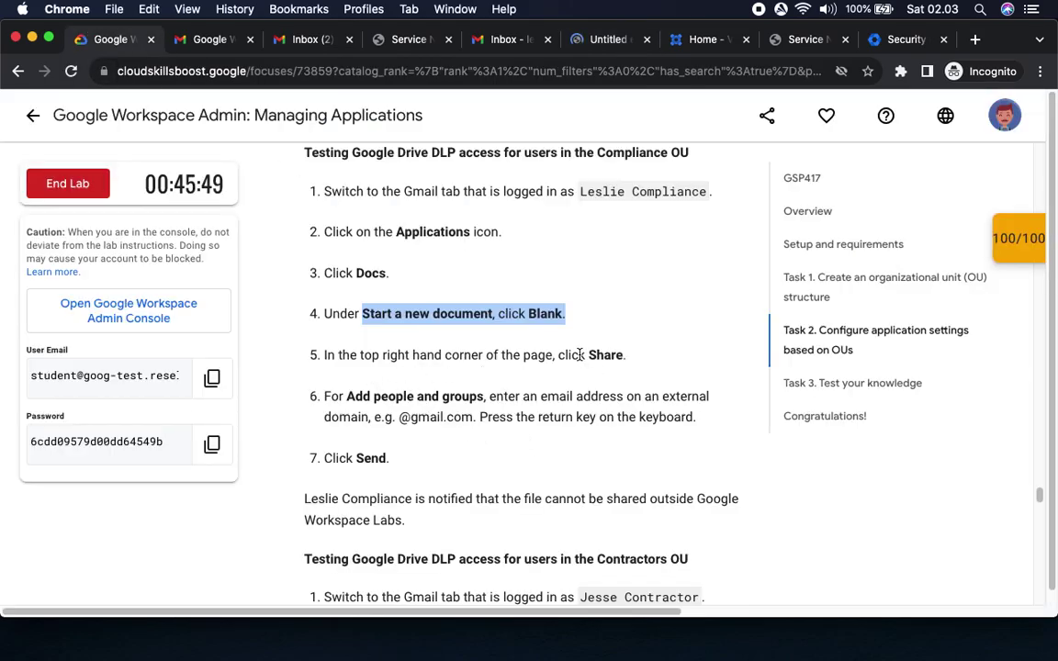
{"action": "left_click_drag", "start_coordinate": [582, 354], "coordinate": [670, 359]}
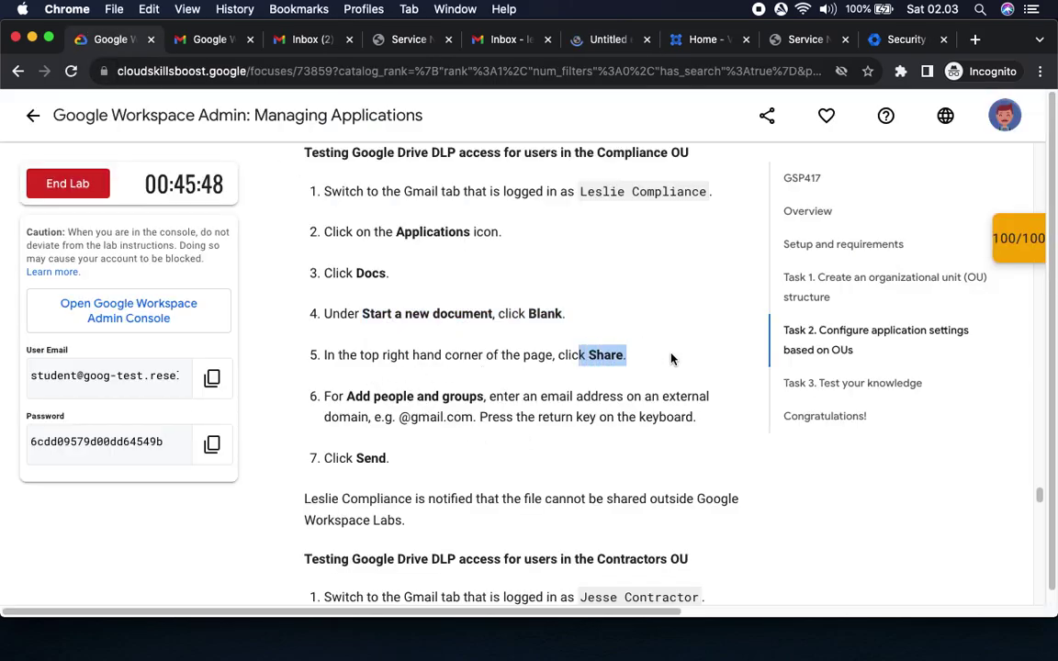
{"action": "left_click", "coordinate": [608, 40]}
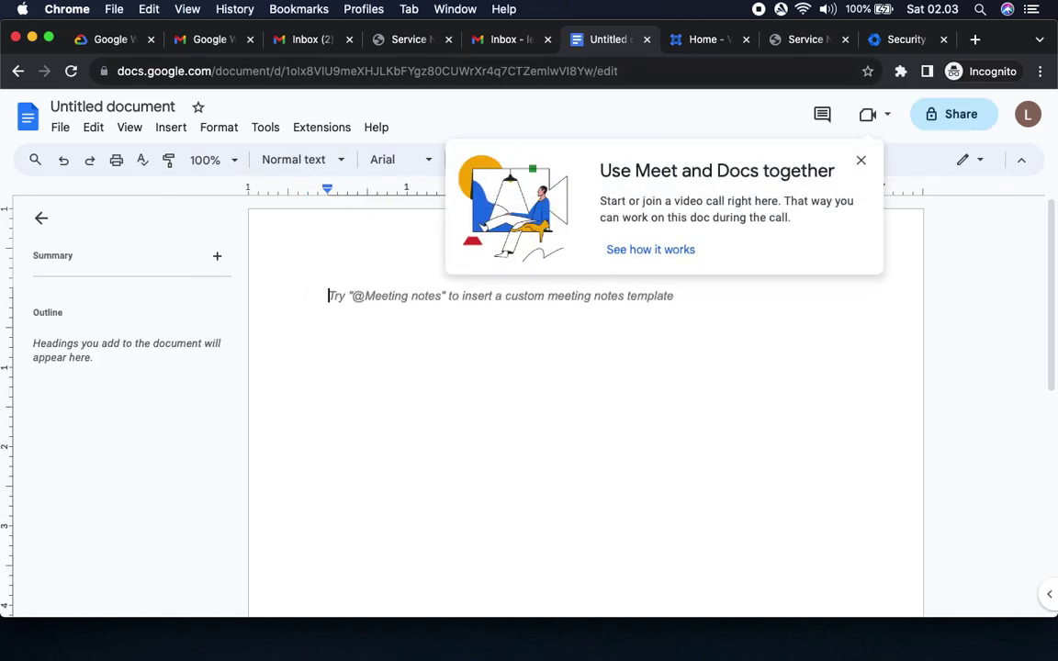
{"action": "left_click", "coordinate": [861, 160]}
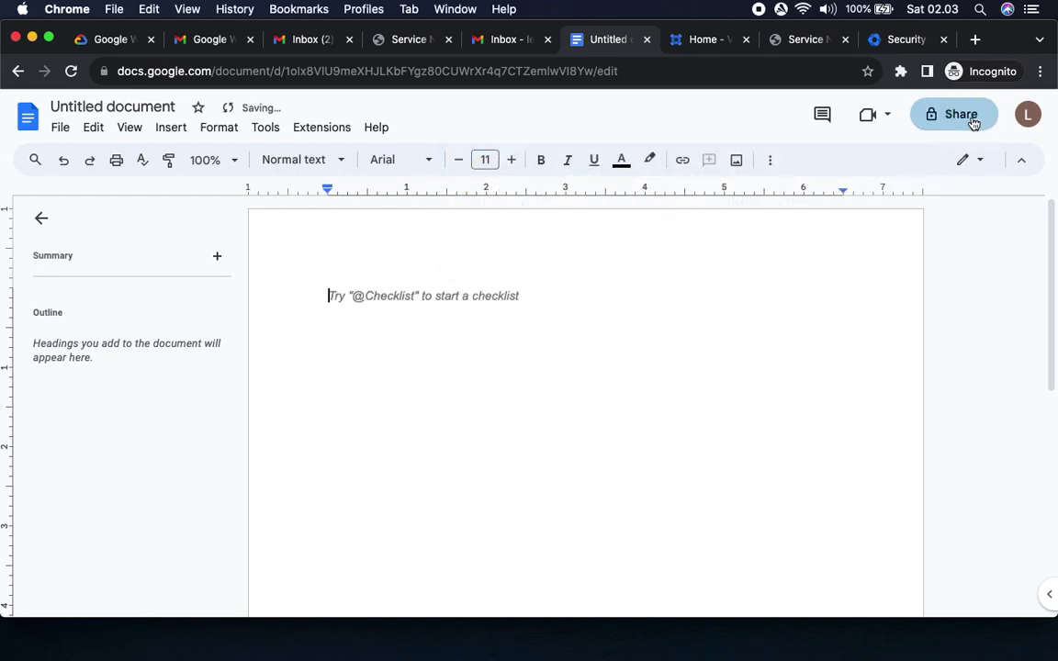
Name the document with the external e-mail address in the Name before sharing prompt and save.
{"action": "left_click", "coordinate": [973, 123]}
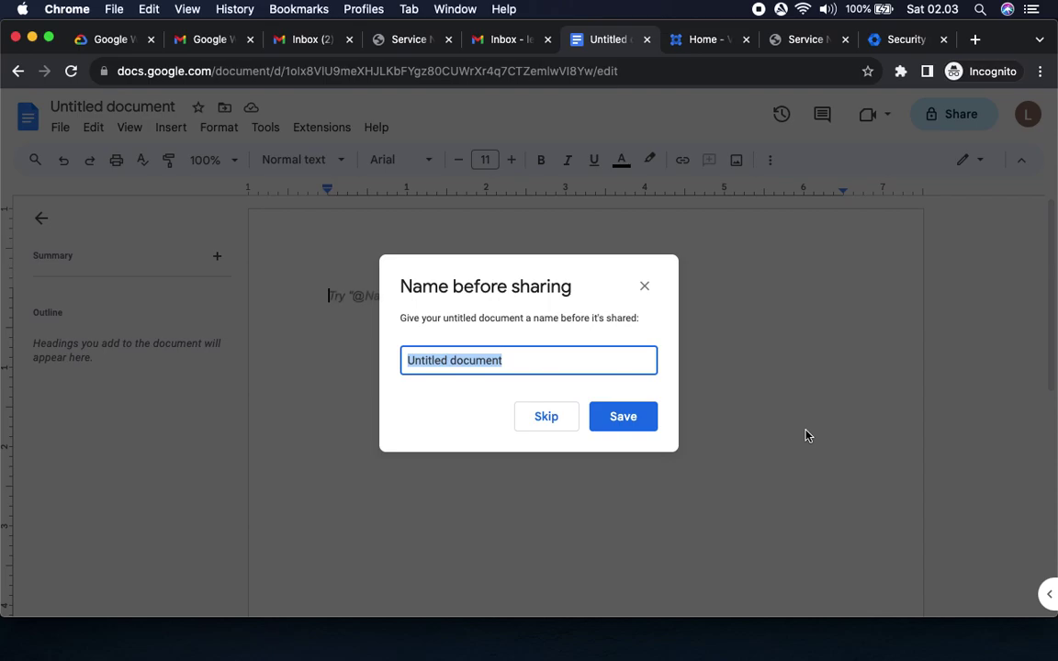
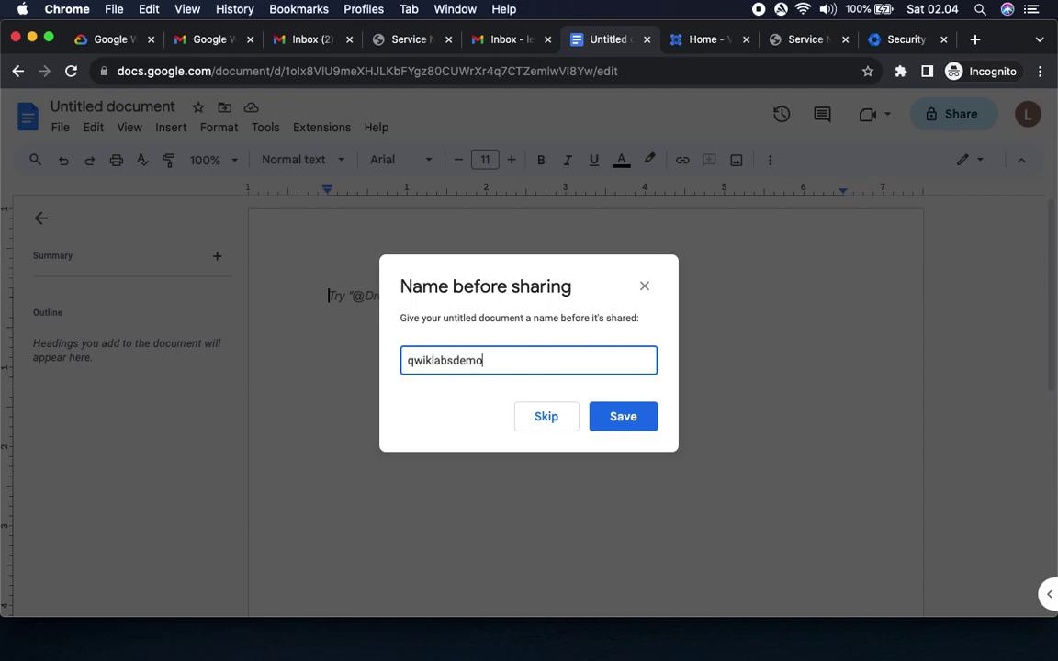
{"action": "left_click", "coordinate": [624, 417]}
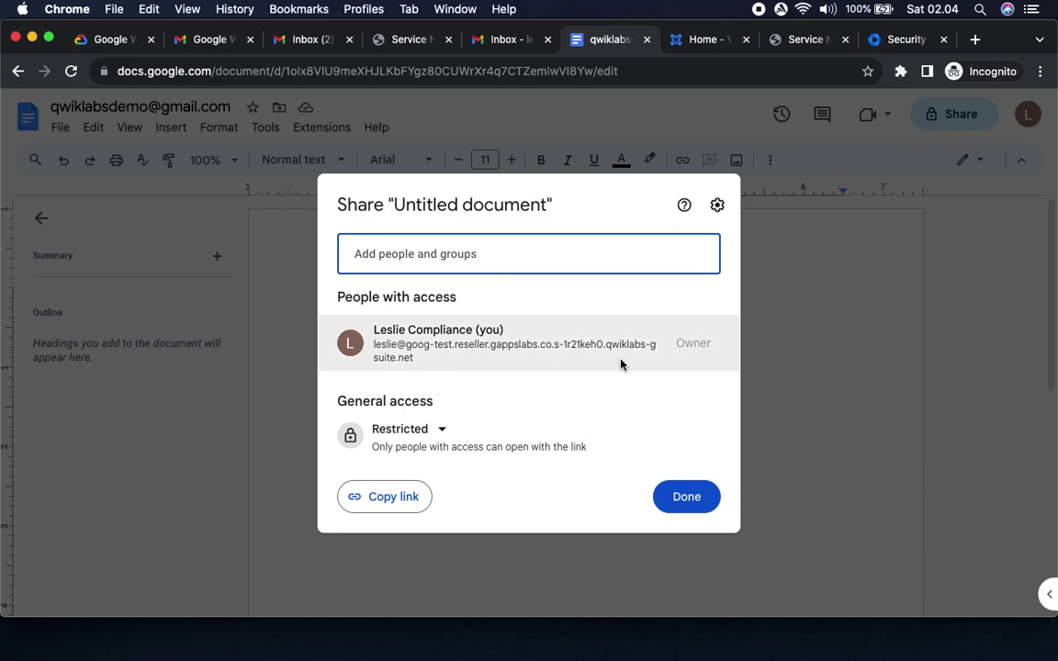
Reopen the document's sharing settings and start entering the external Gmail address 'qwi…'.
{"action": "left_click", "coordinate": [692, 508]}
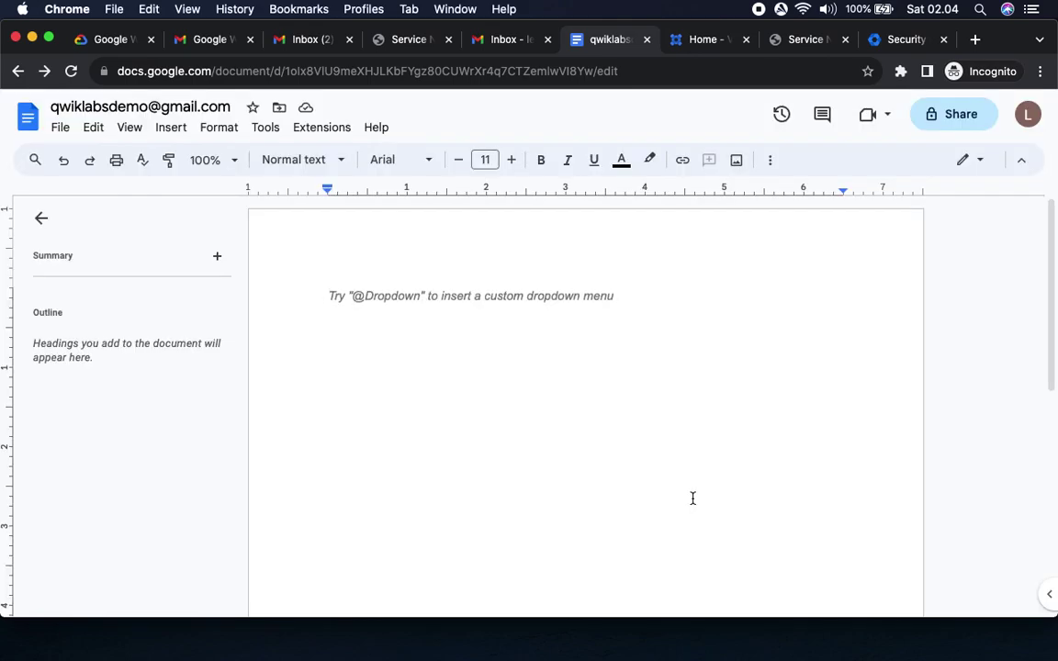
{"action": "left_click", "coordinate": [951, 113]}
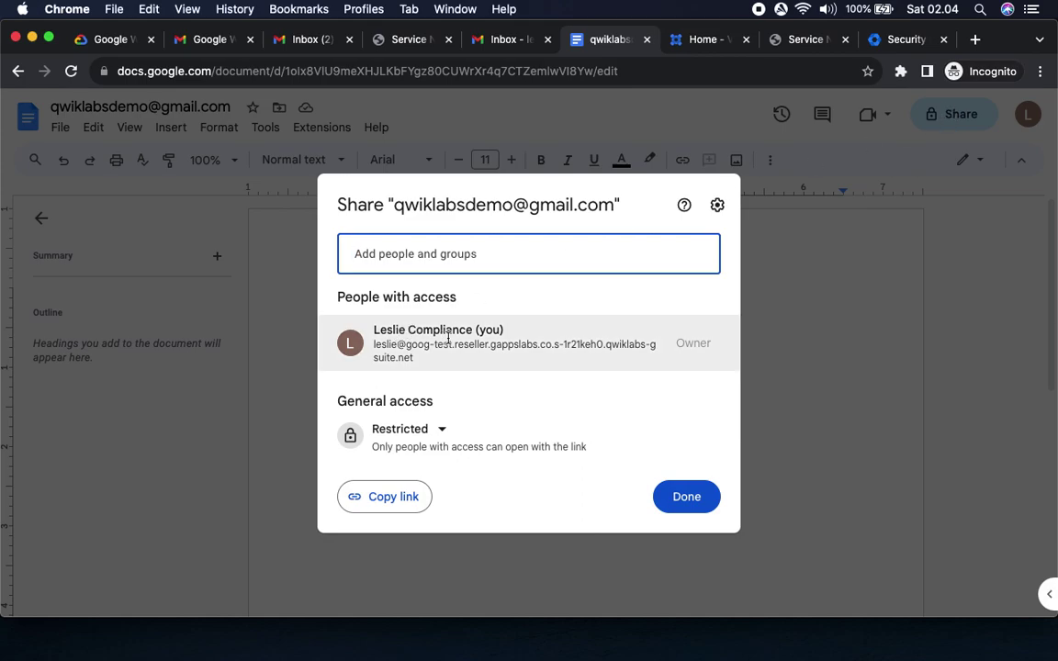
{"action": "mouse_move", "coordinate": [473, 340]}
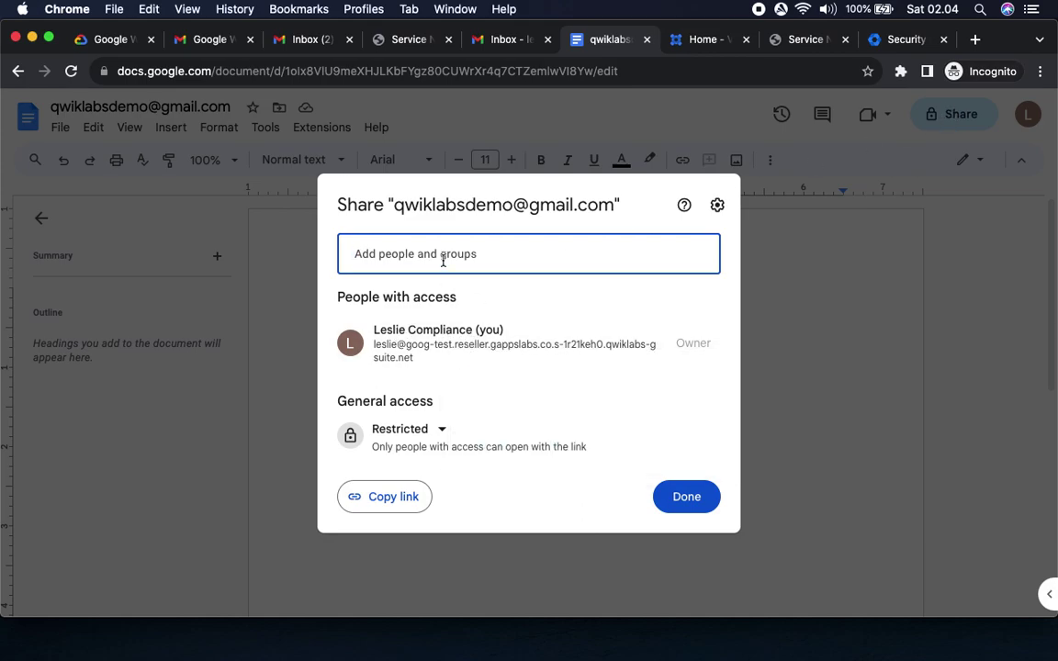
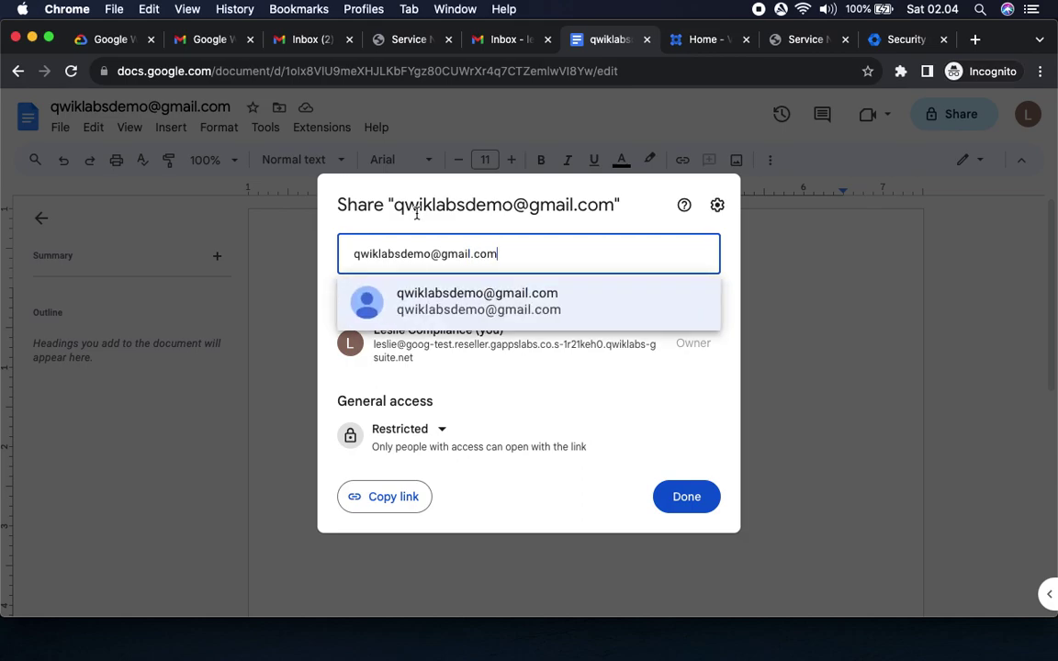
Add the external address and send, getting the restricted-content refusal, then return to the lab.
{"action": "left_click", "coordinate": [502, 305]}
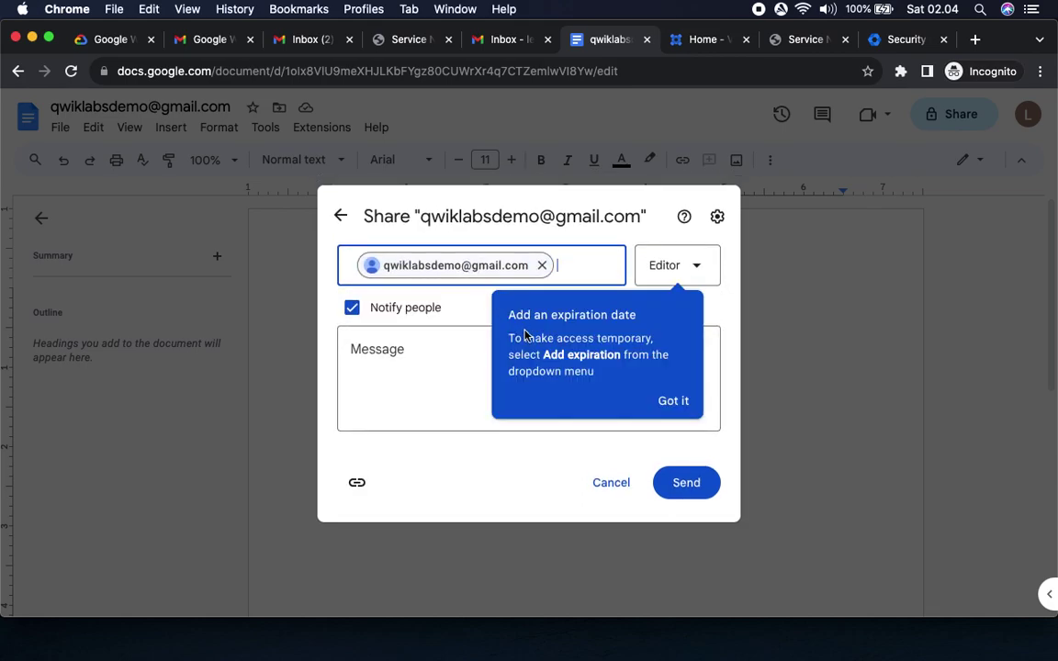
{"action": "left_click", "coordinate": [672, 401]}
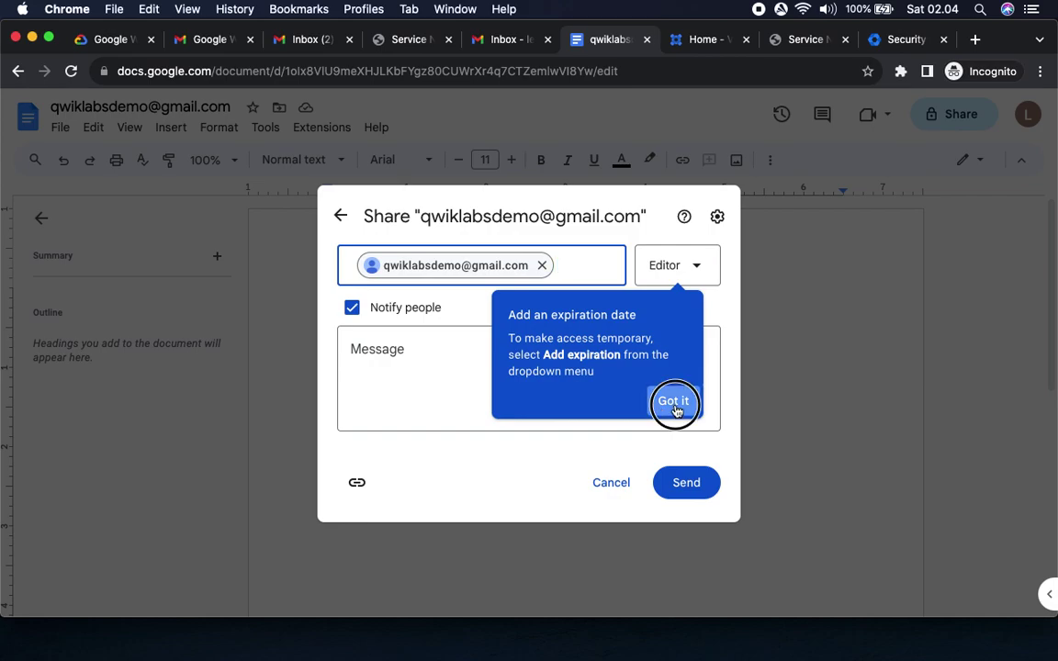
{"action": "left_click", "coordinate": [688, 484]}
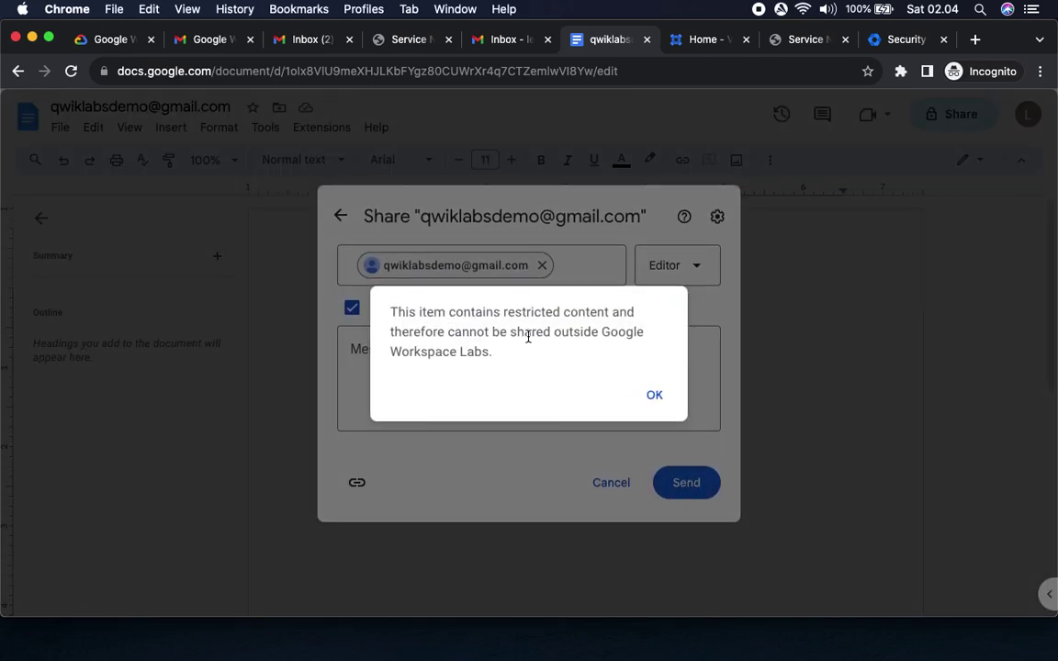
{"action": "left_click_drag", "start_coordinate": [522, 312], "coordinate": [619, 367]}
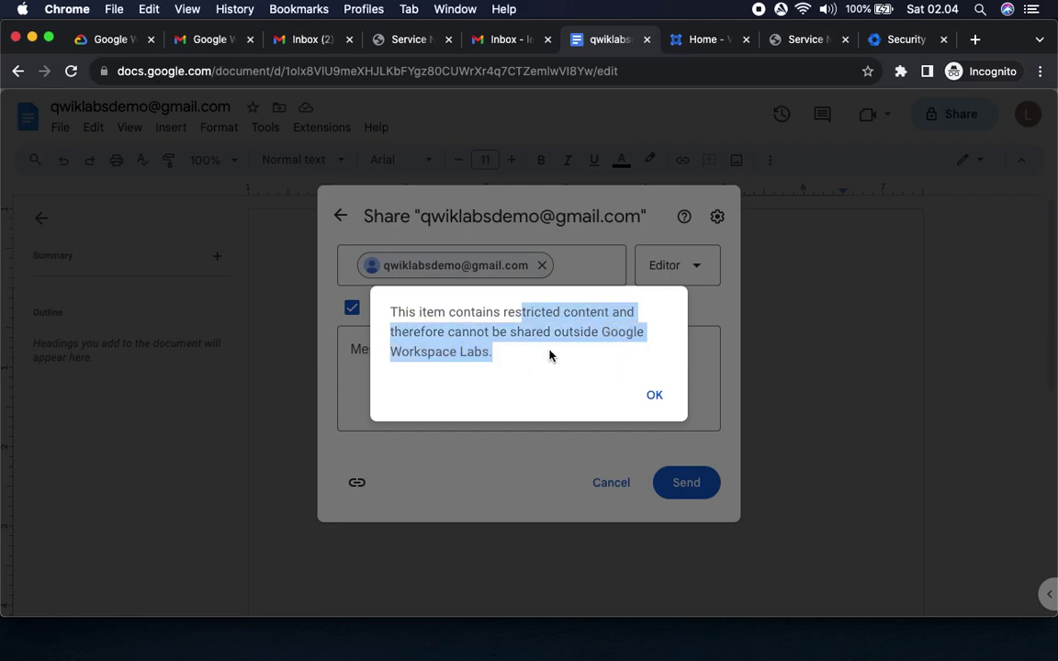
{"action": "left_click", "coordinate": [101, 49]}
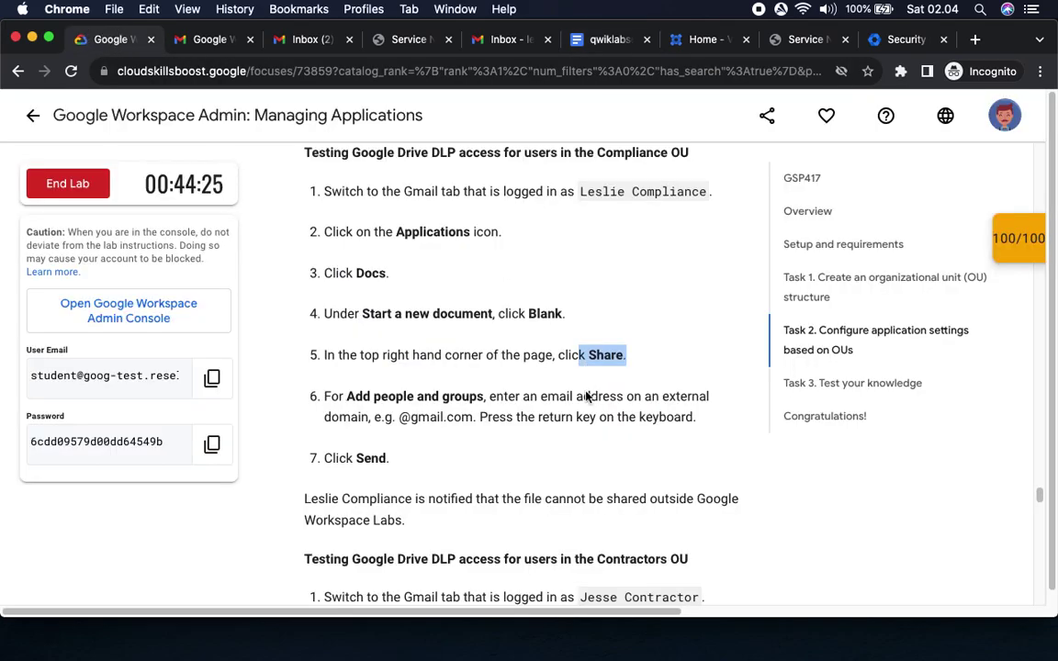
Note the Contractor account named in step 1 and check the first Gmail tab's account.
{"action": "scroll", "coordinate": [504, 470], "scroll_direction": "down", "scroll_amount": 5}
{"action": "scroll", "coordinate": [504, 471], "scroll_direction": "down", "scroll_amount": 2}
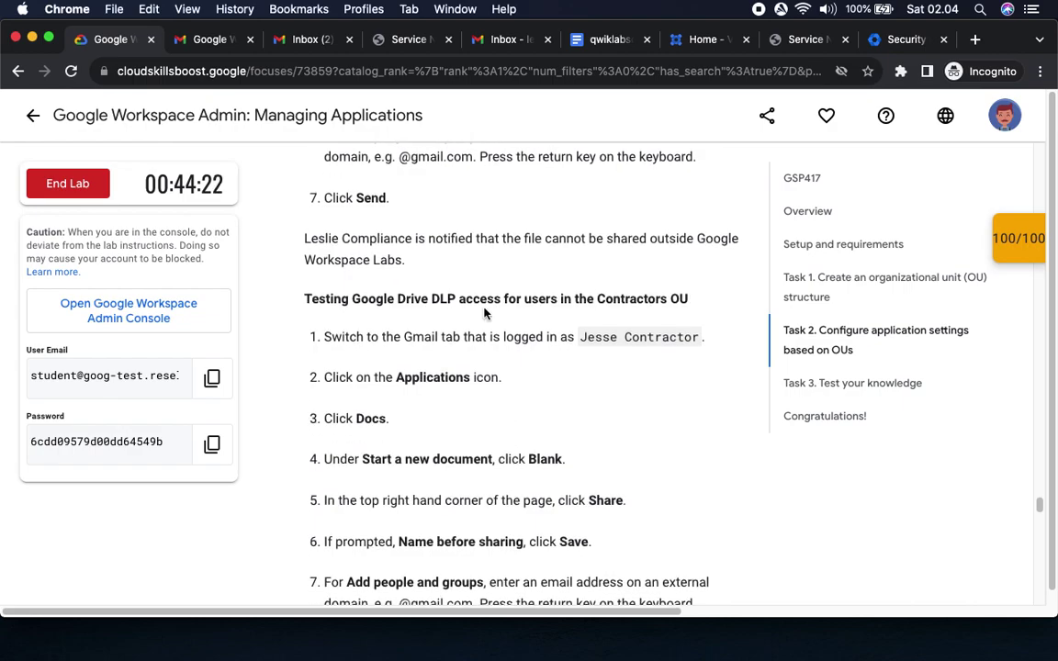
{"action": "scroll", "coordinate": [541, 410], "scroll_direction": "down", "scroll_amount": 3}
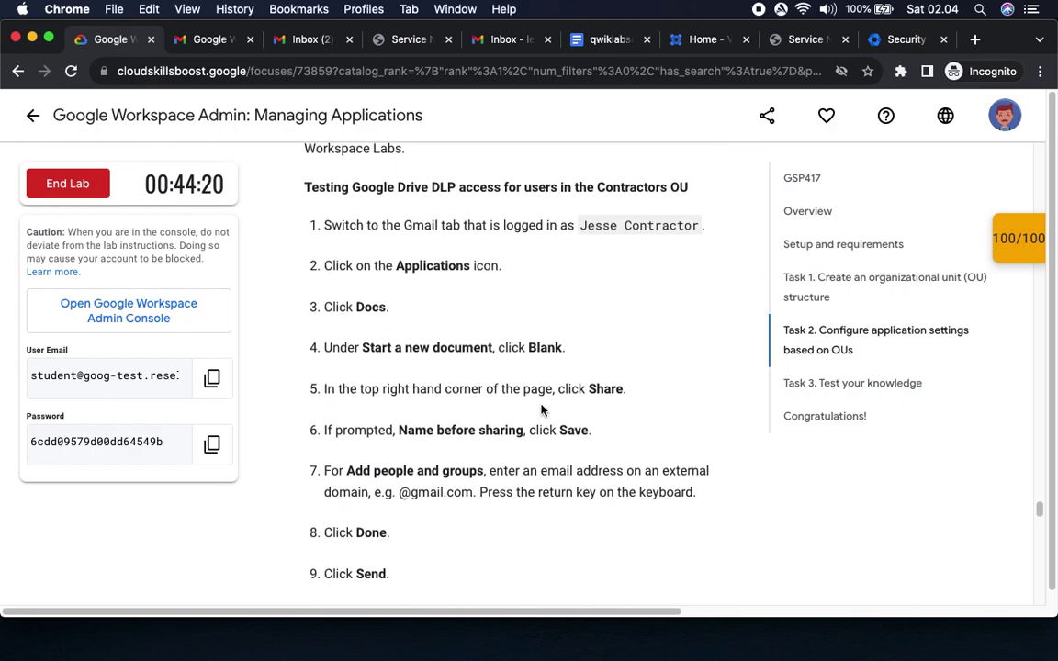
{"action": "left_click_drag", "start_coordinate": [579, 222], "coordinate": [707, 227]}
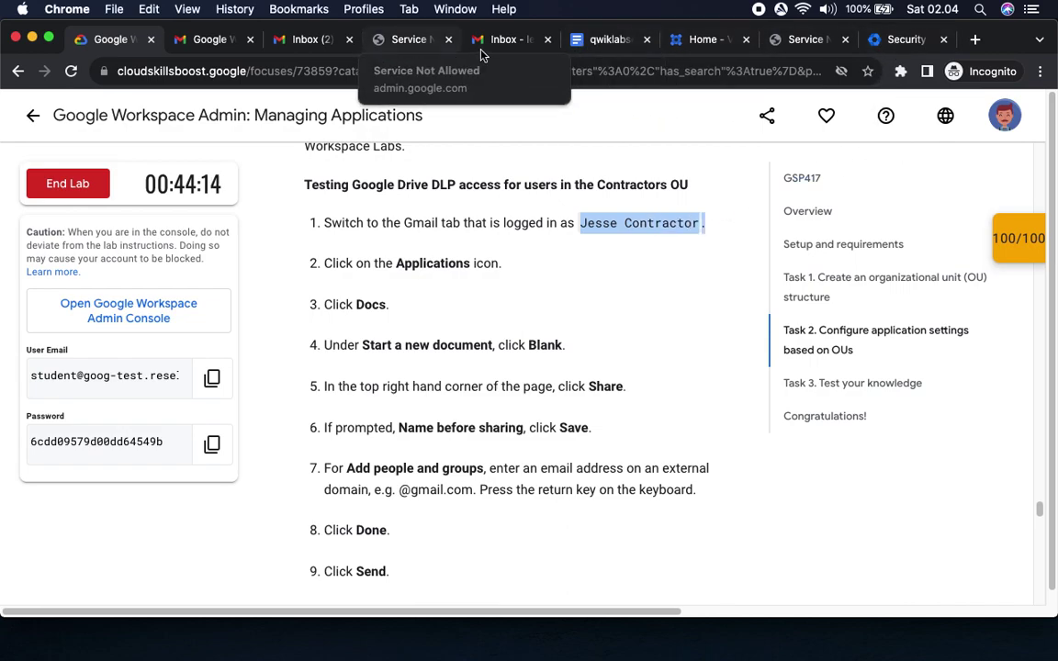
{"action": "left_click", "coordinate": [307, 39]}
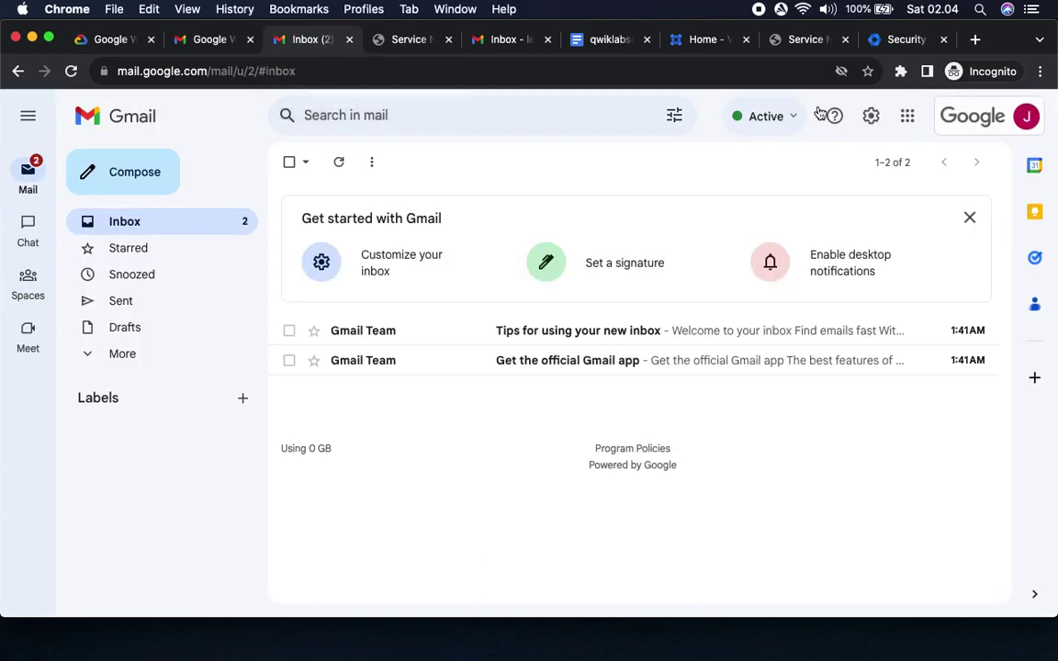
{"action": "left_click", "coordinate": [1025, 116]}
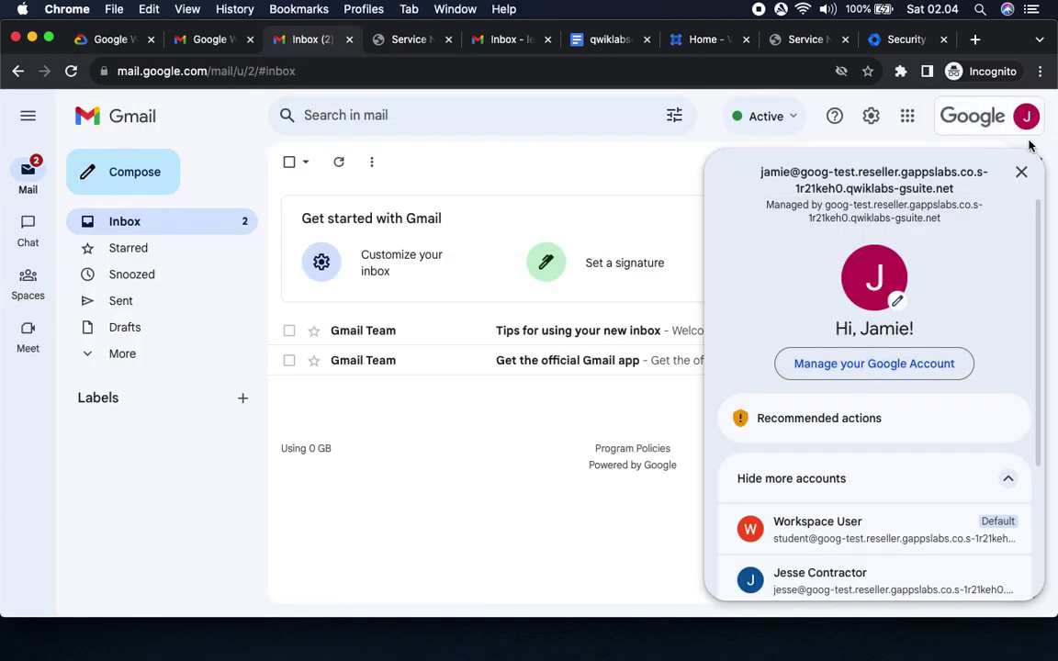
{"action": "left_click", "coordinate": [925, 113]}
Check which accounts are signed in on the next Gmail tab and the Vault tab.
{"action": "left_click", "coordinate": [208, 40]}
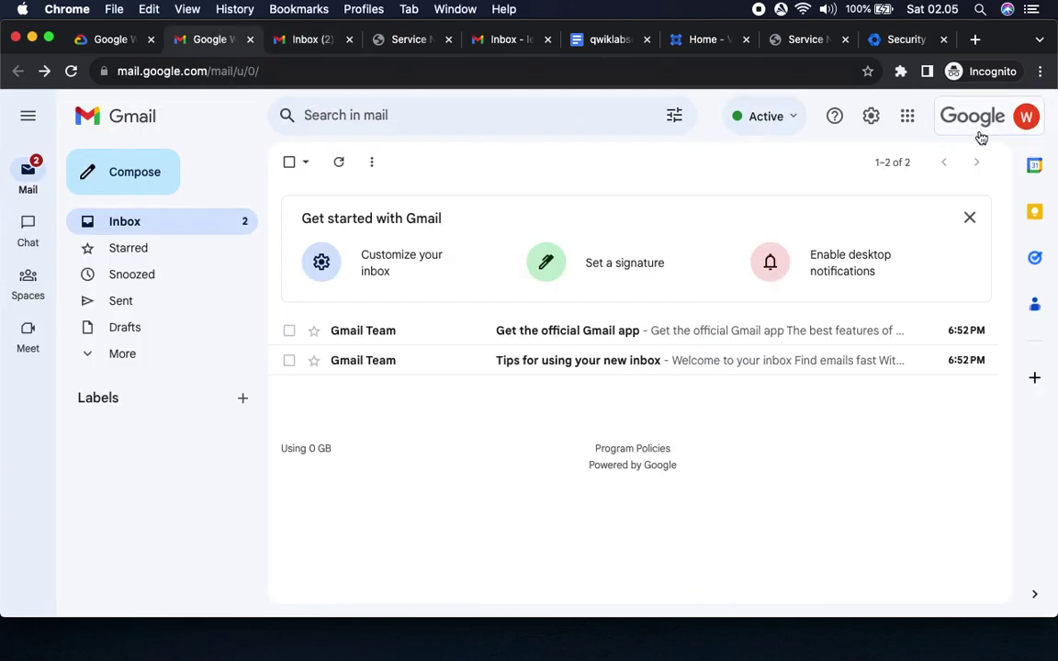
{"action": "left_click", "coordinate": [1026, 117]}
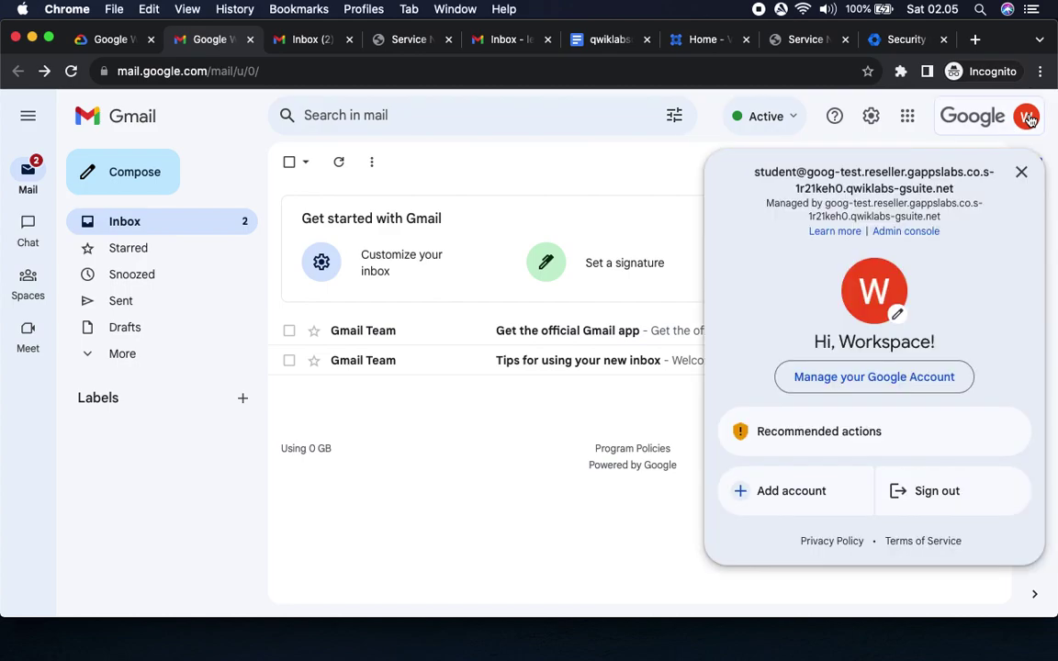
{"action": "left_click", "coordinate": [926, 109]}
{"action": "left_click", "coordinate": [409, 39]}
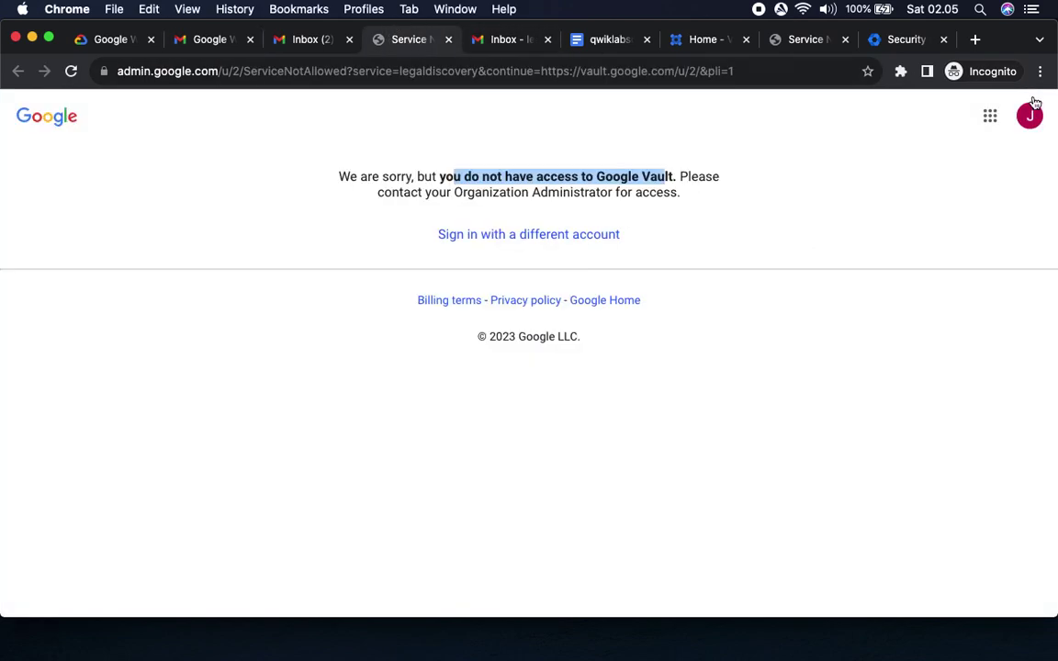
{"action": "left_click", "coordinate": [1028, 116]}
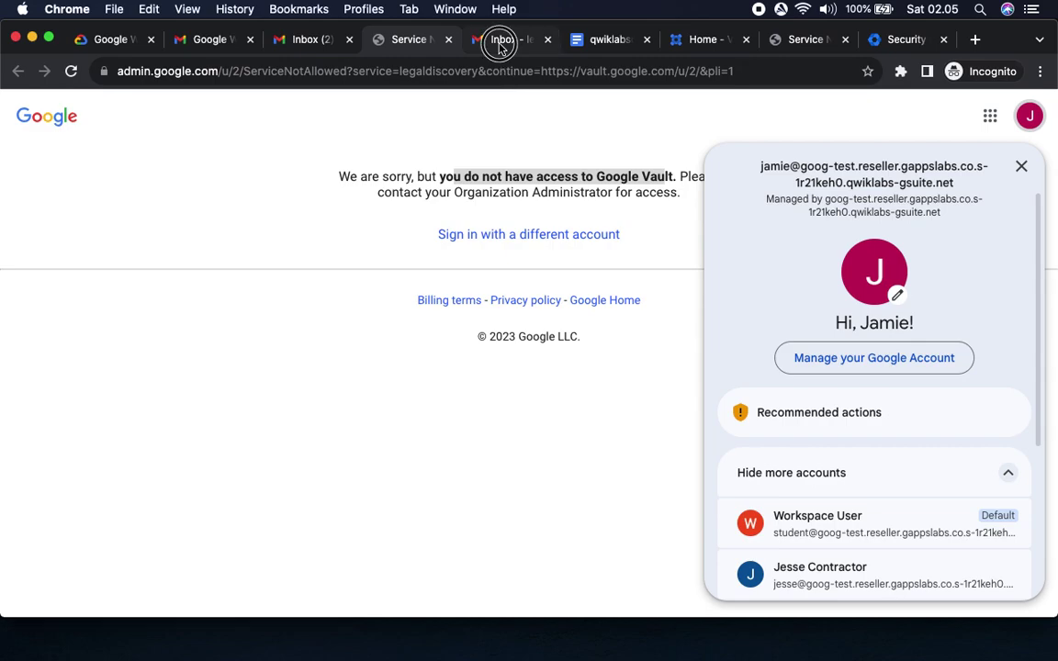
{"action": "left_click", "coordinate": [503, 40]}
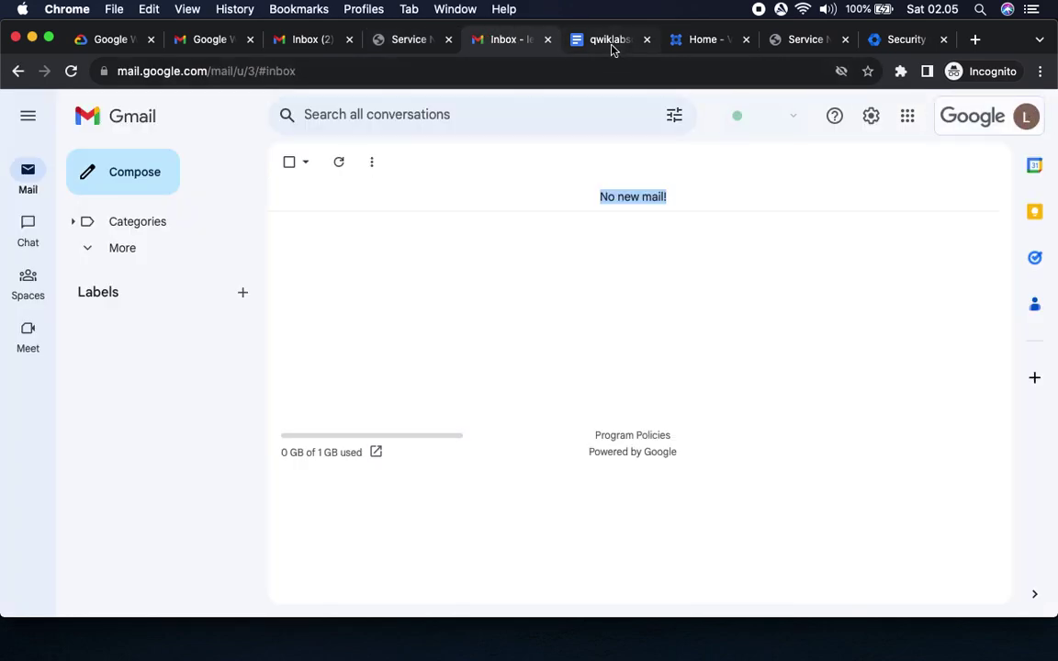
Find the Contractor's Gmail access-denied tab and launch Docs from its apps grid.
{"action": "left_click", "coordinate": [606, 40]}
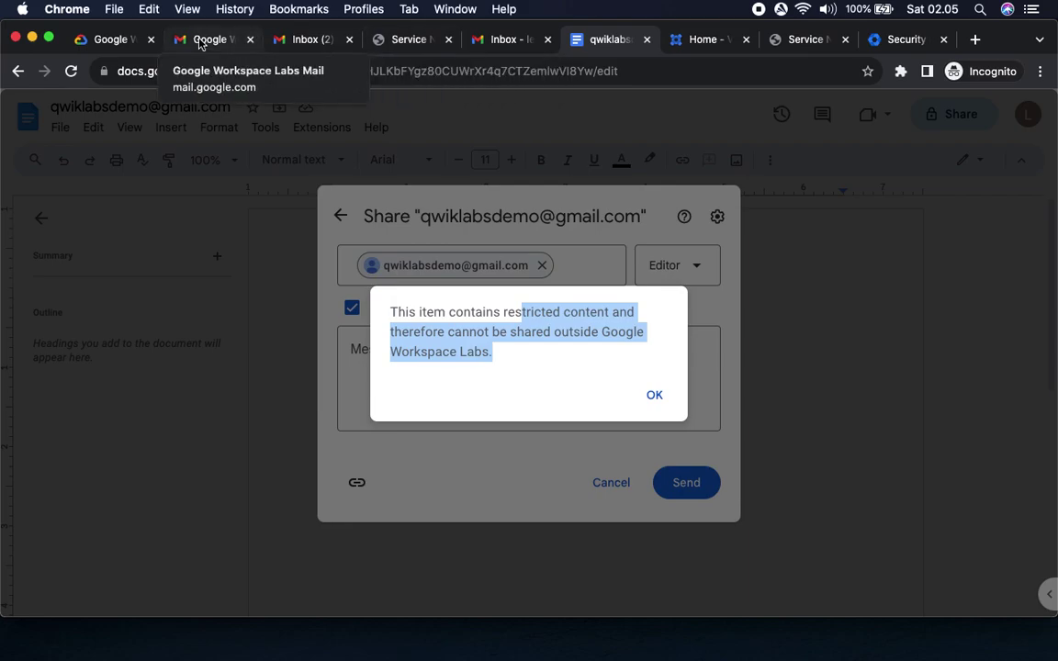
{"action": "left_click", "coordinate": [714, 41]}
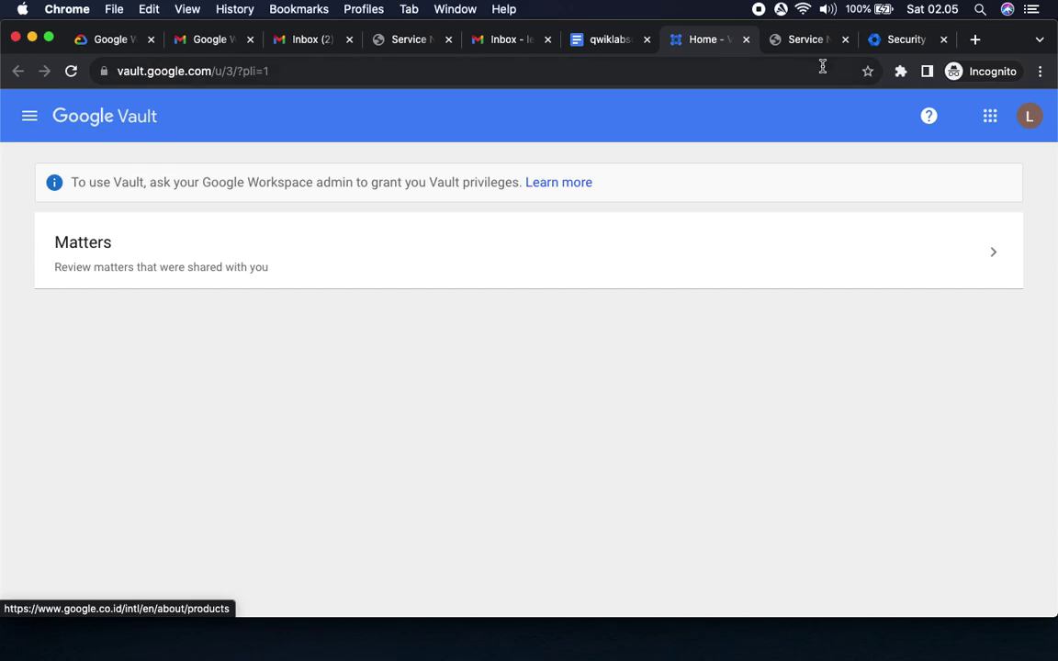
{"action": "left_click", "coordinate": [807, 40]}
{"action": "left_click", "coordinate": [1029, 116]}
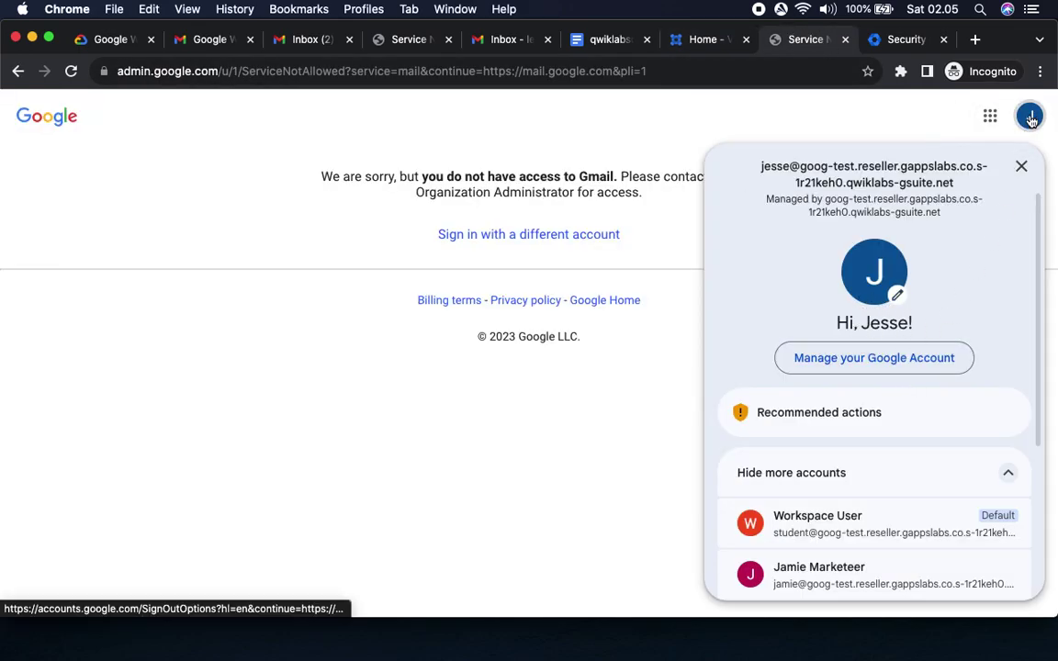
{"action": "left_click", "coordinate": [1029, 116]}
{"action": "left_click", "coordinate": [990, 116]}
{"action": "left_click", "coordinate": [992, 216]}
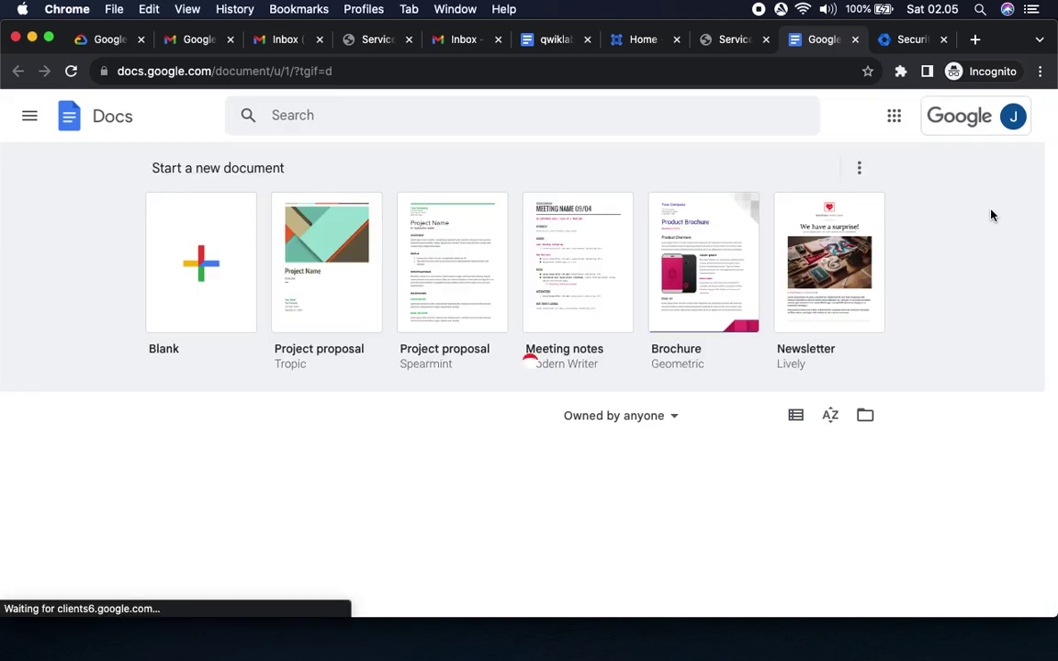
Review lab steps 3 and 4, then create a Blank document from Docs home.
{"action": "left_click", "coordinate": [92, 39]}
{"action": "left_click", "coordinate": [460, 262]}
{"action": "left_click_drag", "start_coordinate": [332, 304], "coordinate": [418, 305]}
{"action": "left_click_drag", "start_coordinate": [364, 347], "coordinate": [564, 346]}
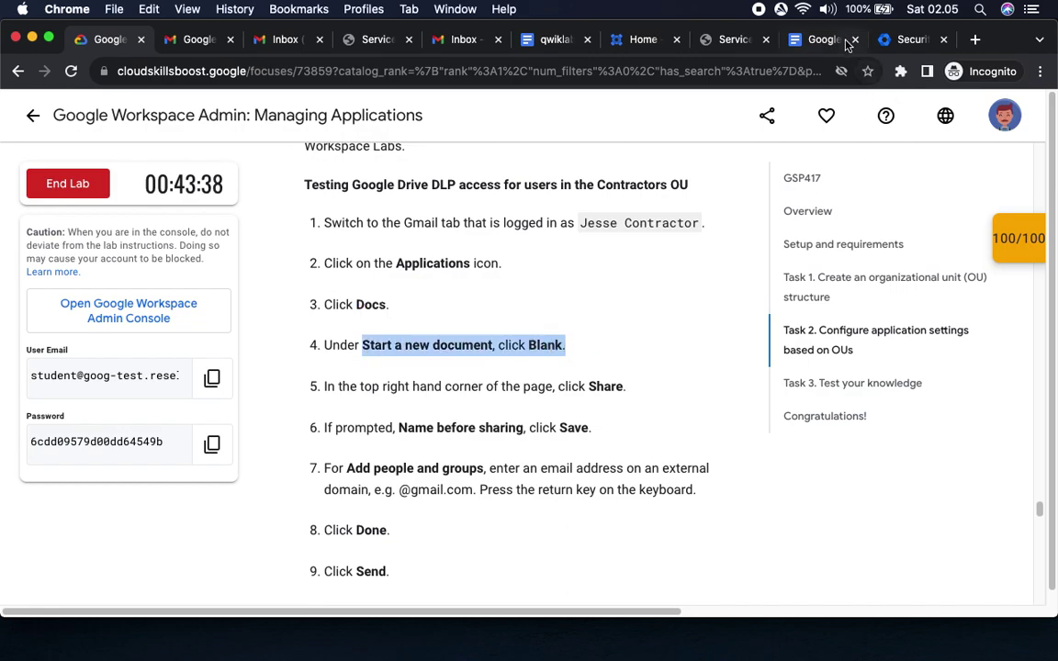
{"action": "left_click", "coordinate": [822, 38]}
{"action": "left_click", "coordinate": [203, 264]}
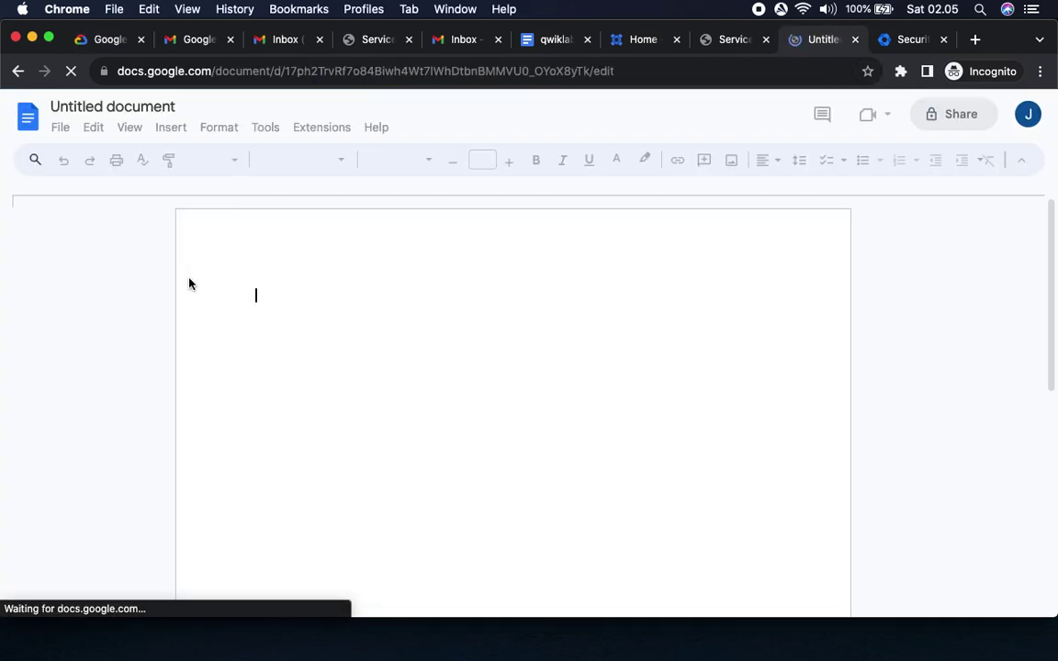
Review lab step 6, then return to the new Untitled document.
{"action": "left_click", "coordinate": [108, 40]}
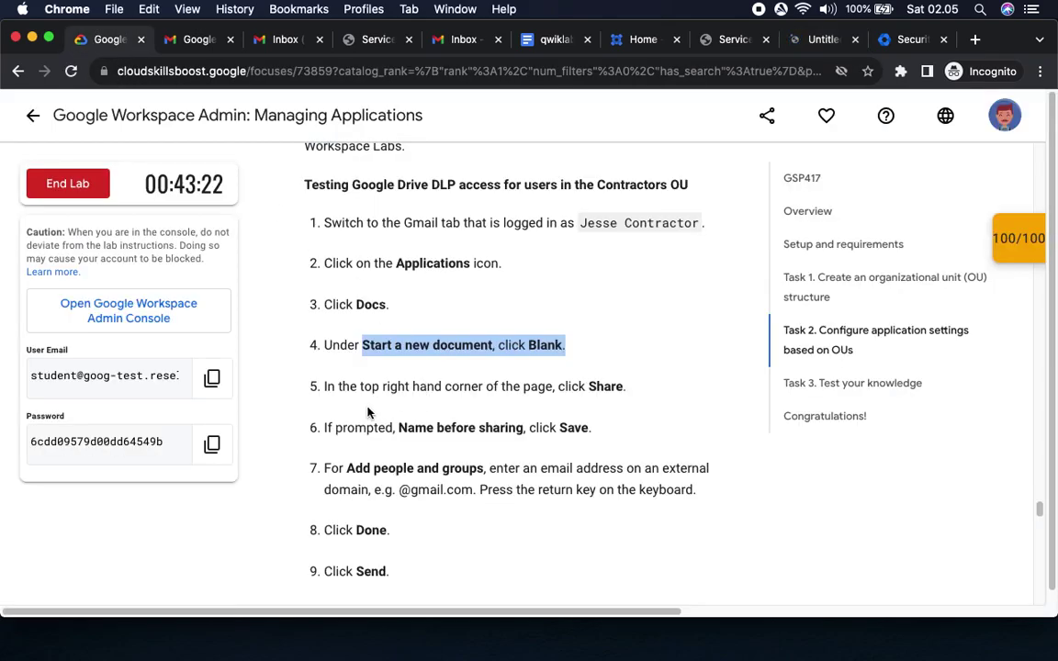
{"action": "left_click_drag", "start_coordinate": [395, 429], "coordinate": [591, 428]}
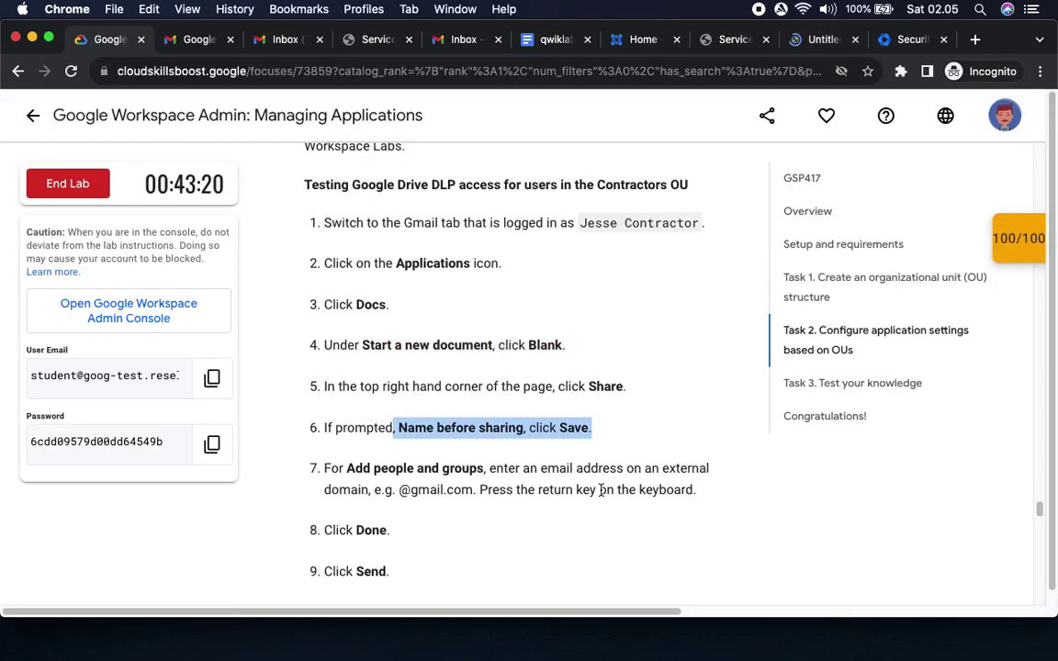
{"action": "scroll", "coordinate": [602, 491], "scroll_direction": "down", "scroll_amount": 5}
{"action": "scroll", "coordinate": [602, 496], "scroll_direction": "up", "scroll_amount": 1}
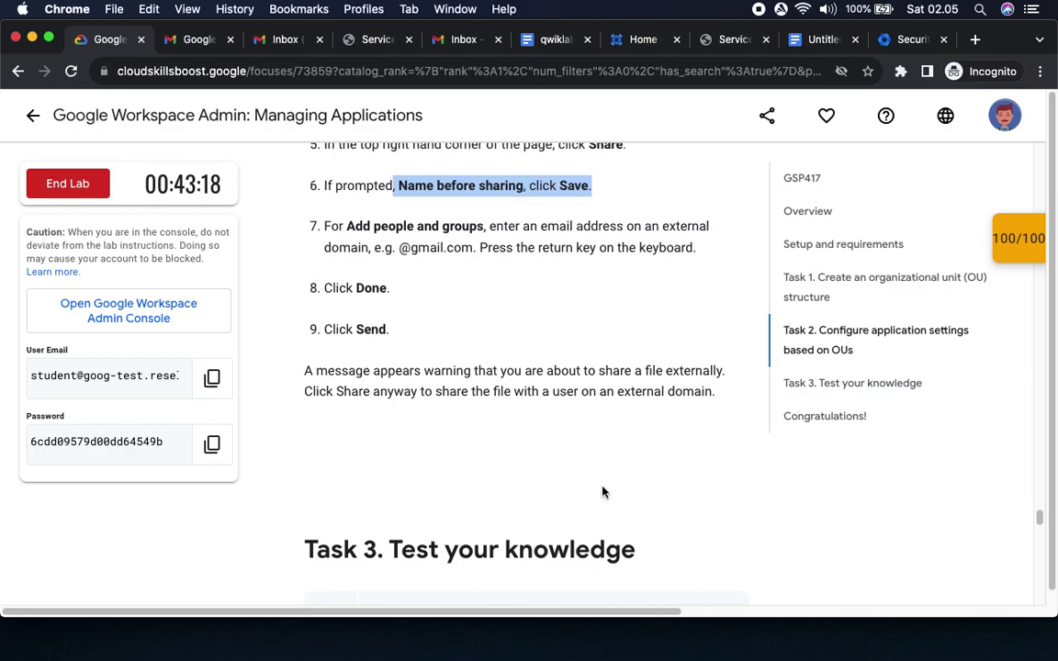
{"action": "scroll", "coordinate": [642, 432], "scroll_direction": "up", "scroll_amount": 1}
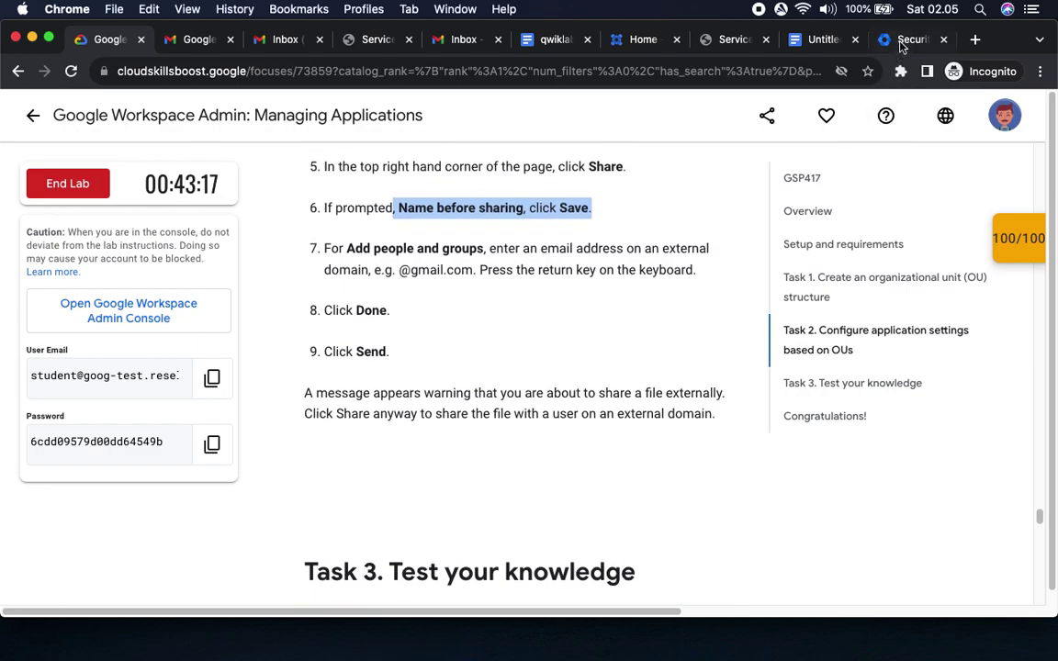
{"action": "left_click", "coordinate": [903, 41]}
{"action": "left_click", "coordinate": [832, 42]}
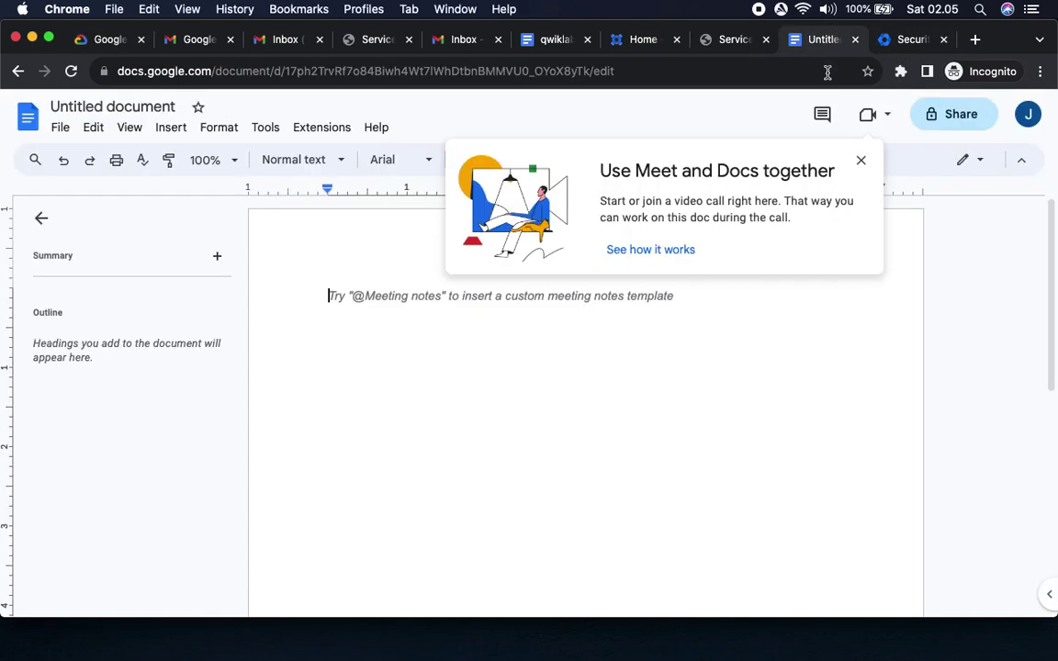
Share the Untitled document, keeping its default name, and enter the external Gmail address.
{"action": "left_click", "coordinate": [960, 116]}
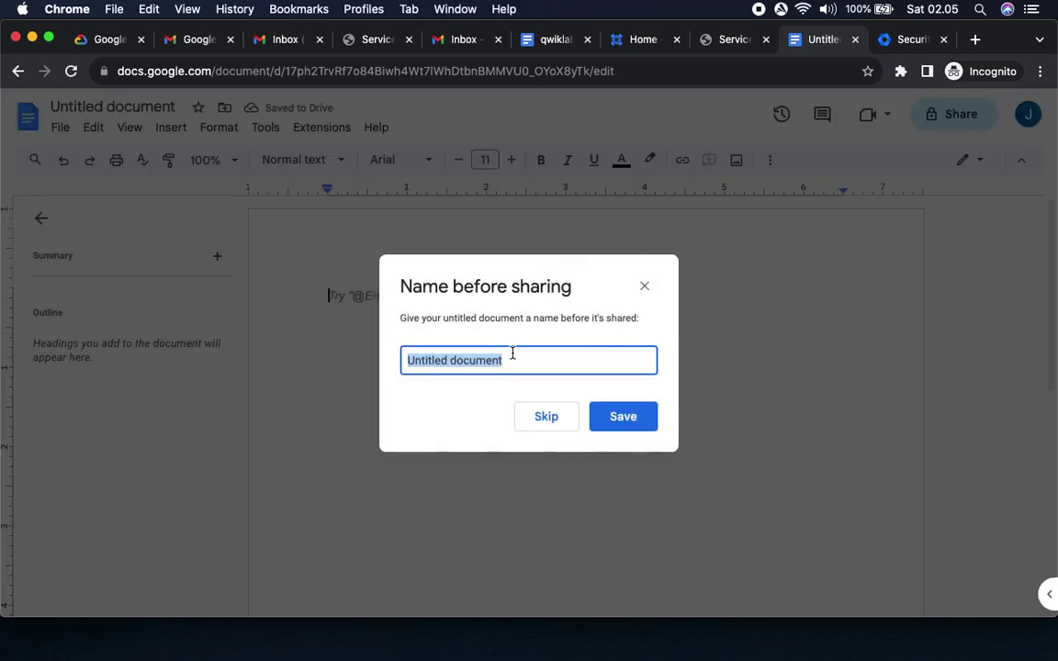
{"action": "left_click", "coordinate": [620, 416]}
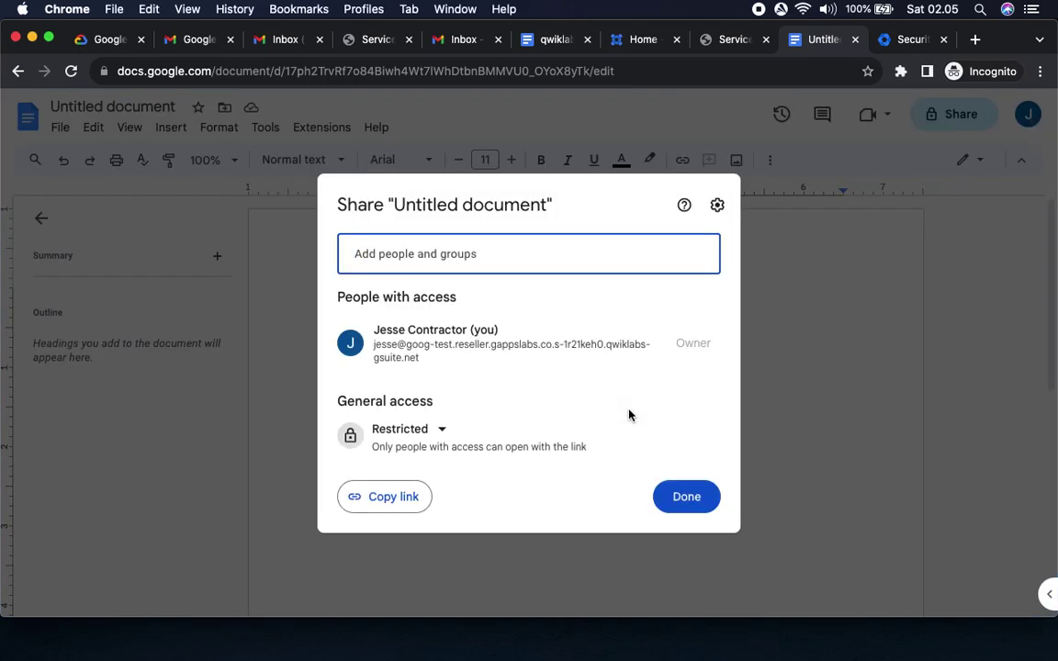
{"action": "type", "text": "Google Drive - Prevent sharing with external domain"}
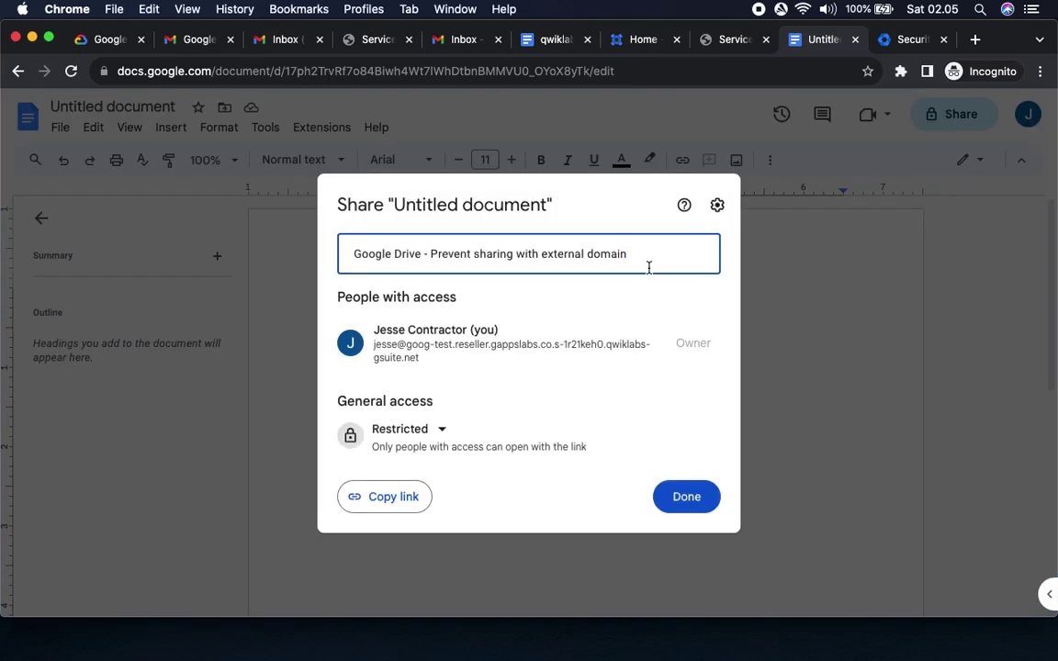
{"action": "key", "text": "super+a"}
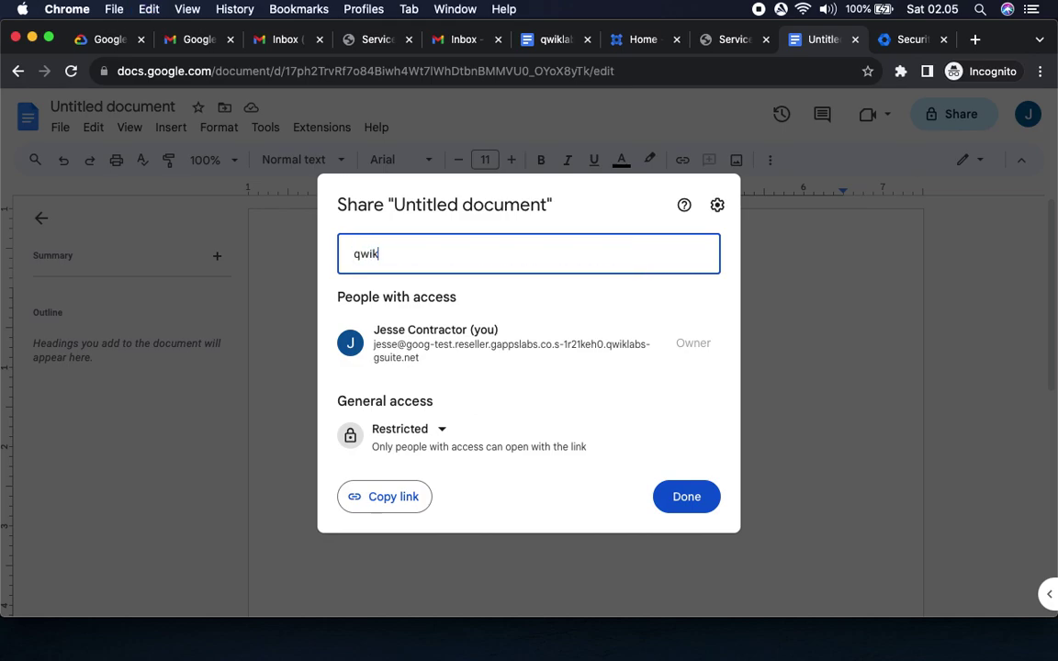
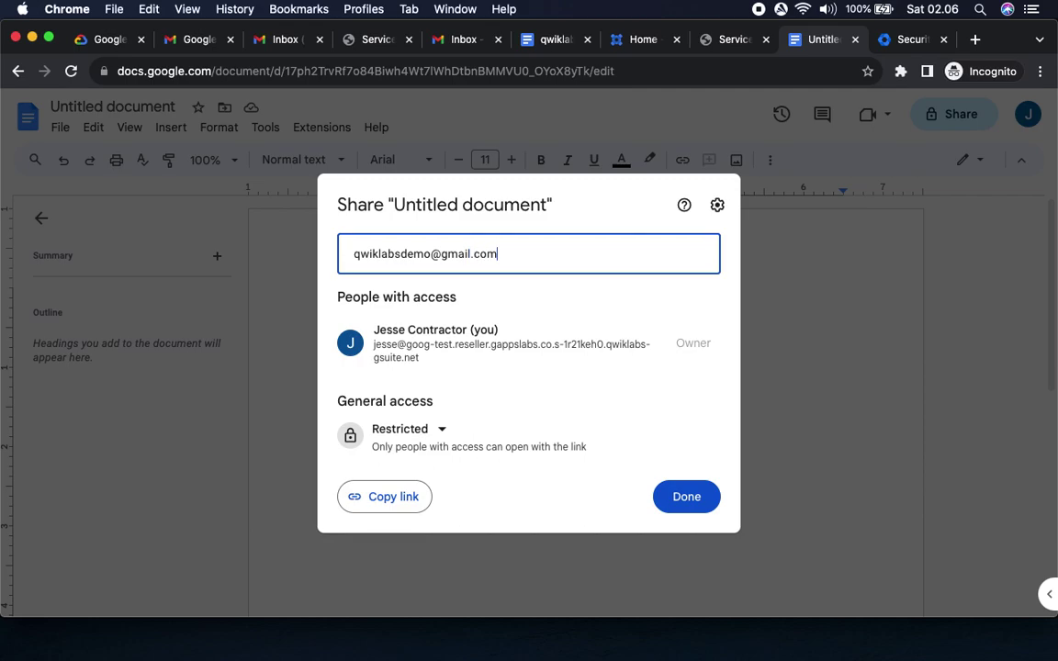
Add the external recipient and send, bringing up the external-sharing caution warning.
{"action": "left_click", "coordinate": [493, 308]}
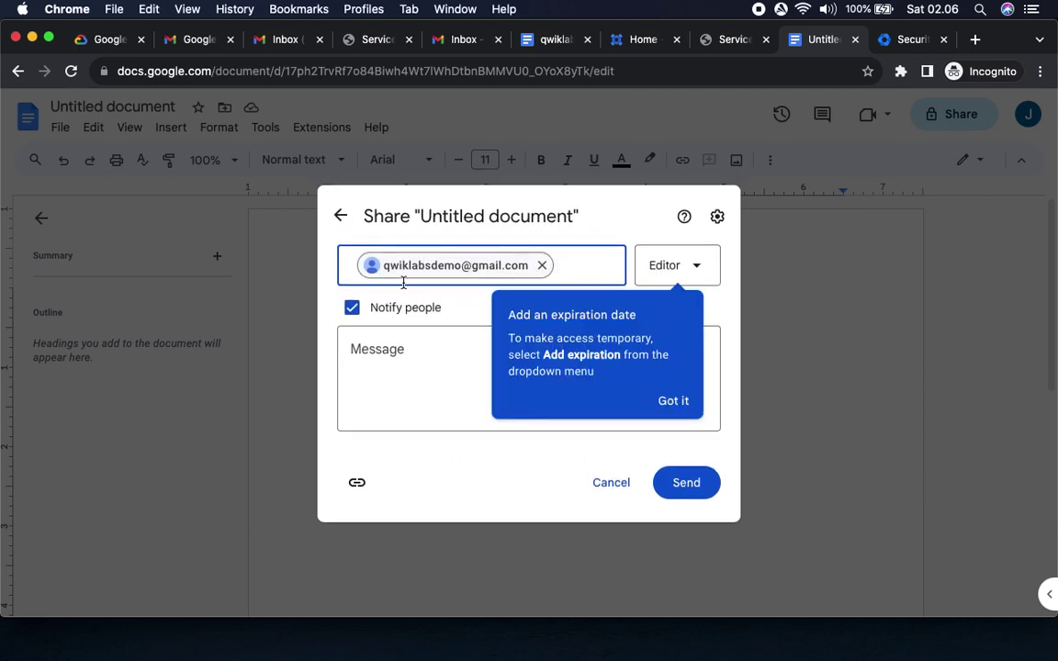
{"action": "left_click", "coordinate": [673, 402]}
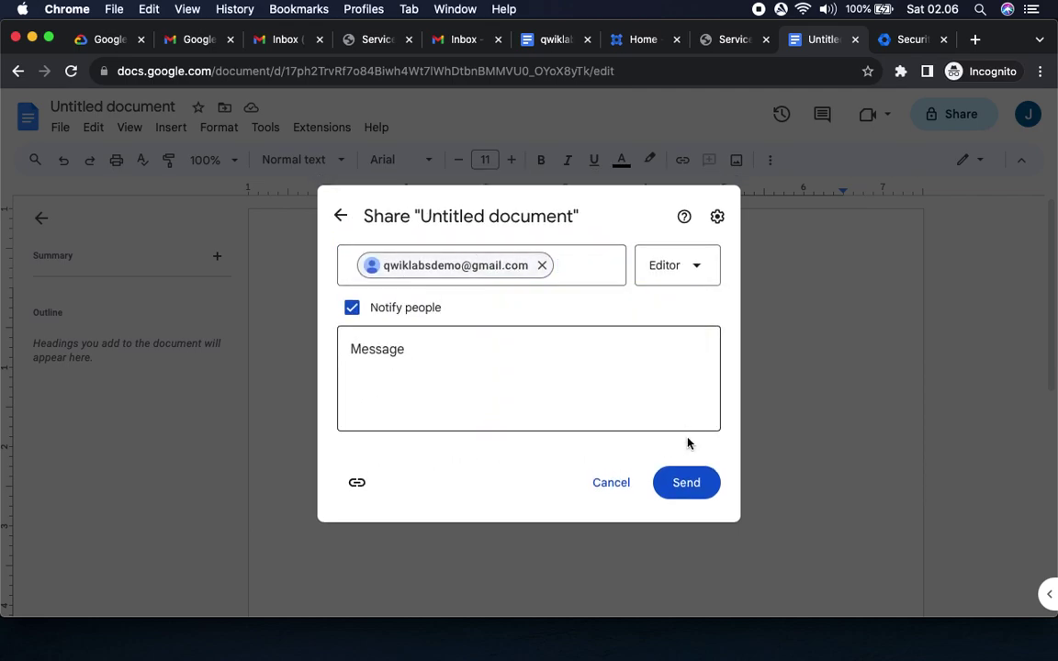
{"action": "left_click", "coordinate": [691, 491]}
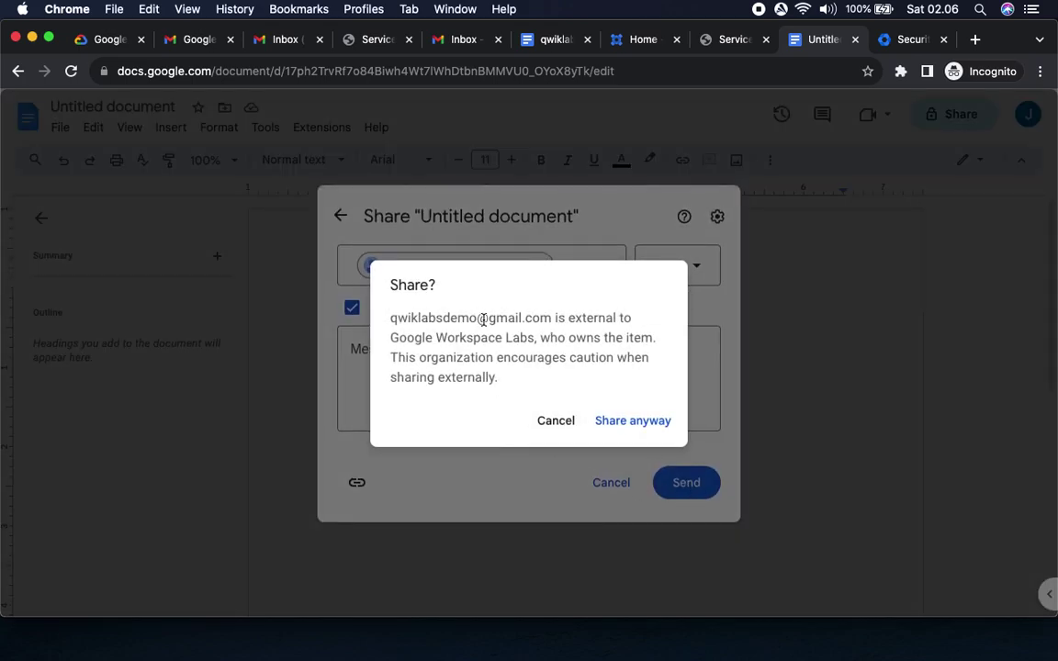
{"action": "left_click_drag", "start_coordinate": [570, 317], "coordinate": [487, 386]}
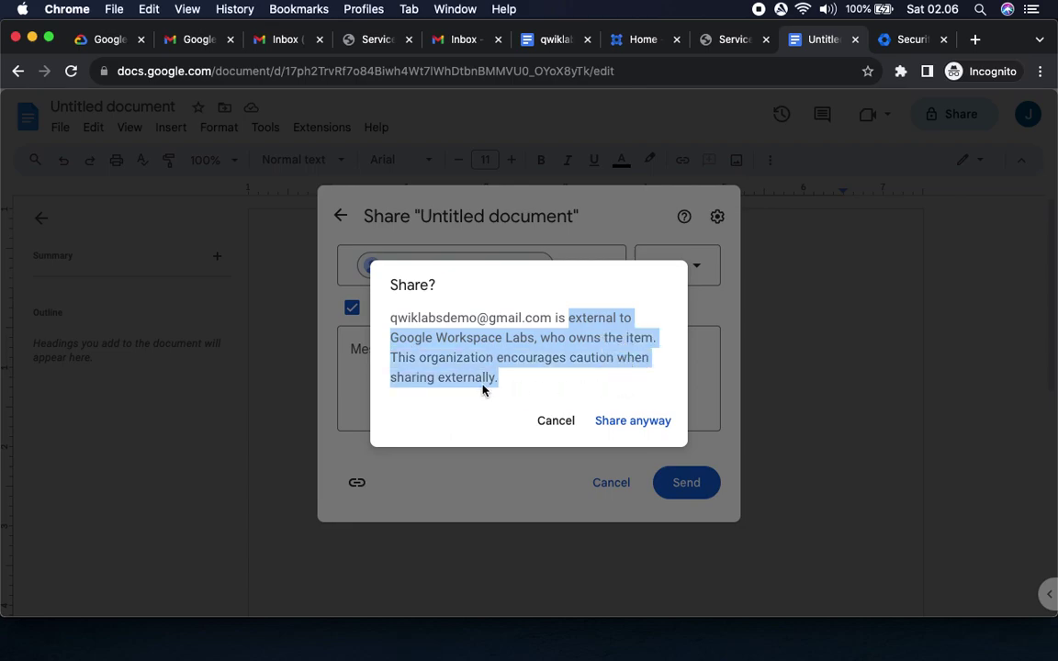
{"action": "left_click", "coordinate": [103, 39]}
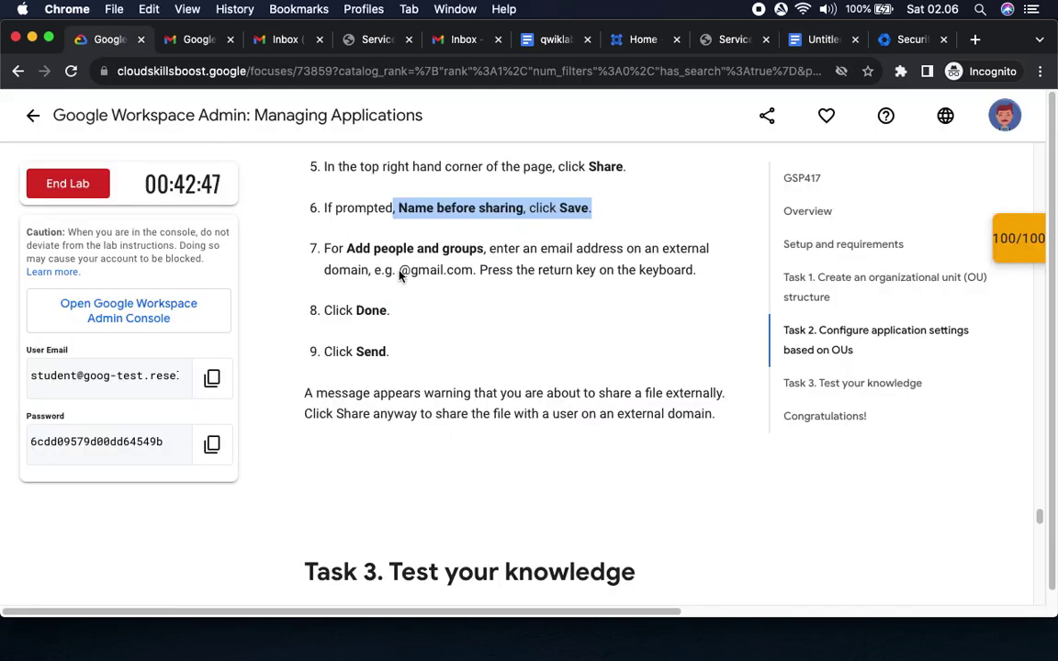
Review the lab's Done and Send steps and its note about the external-sharing warning.
{"action": "double_click", "coordinate": [370, 310]}
{"action": "double_click", "coordinate": [370, 352]}
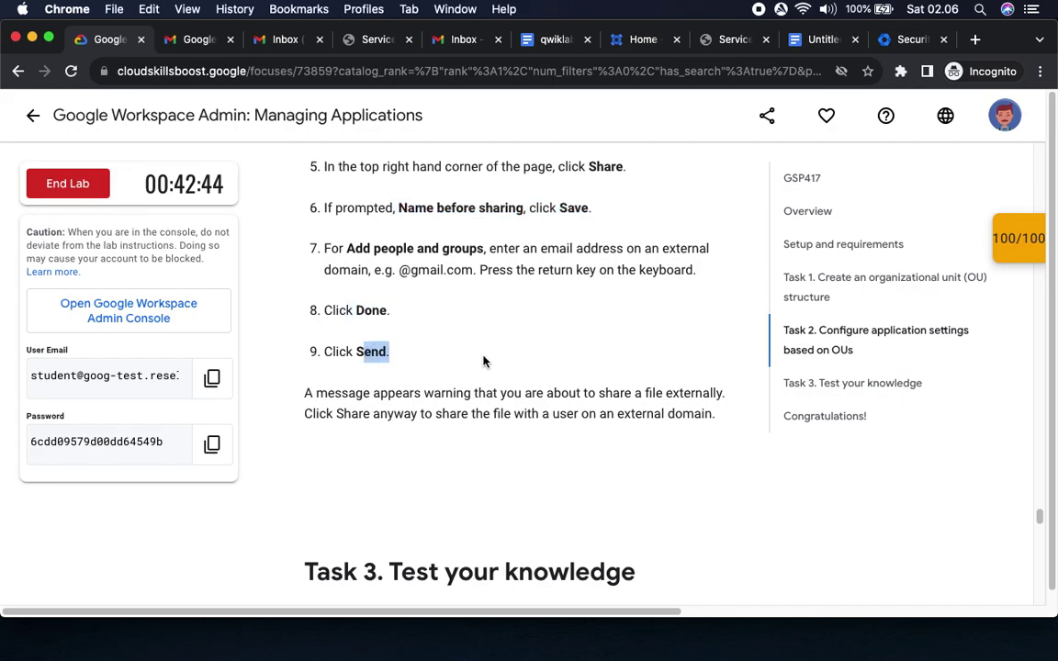
{"action": "left_click", "coordinate": [907, 40]}
{"action": "left_click", "coordinate": [816, 39]}
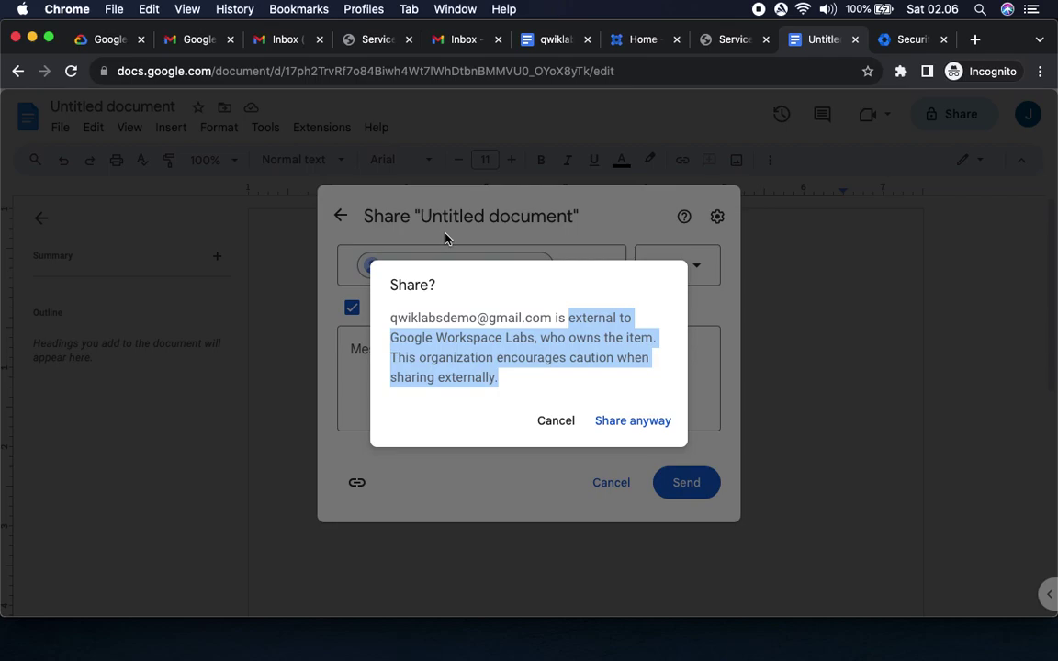
{"action": "left_click", "coordinate": [103, 39]}
{"action": "left_click_drag", "start_coordinate": [344, 395], "coordinate": [718, 415]}
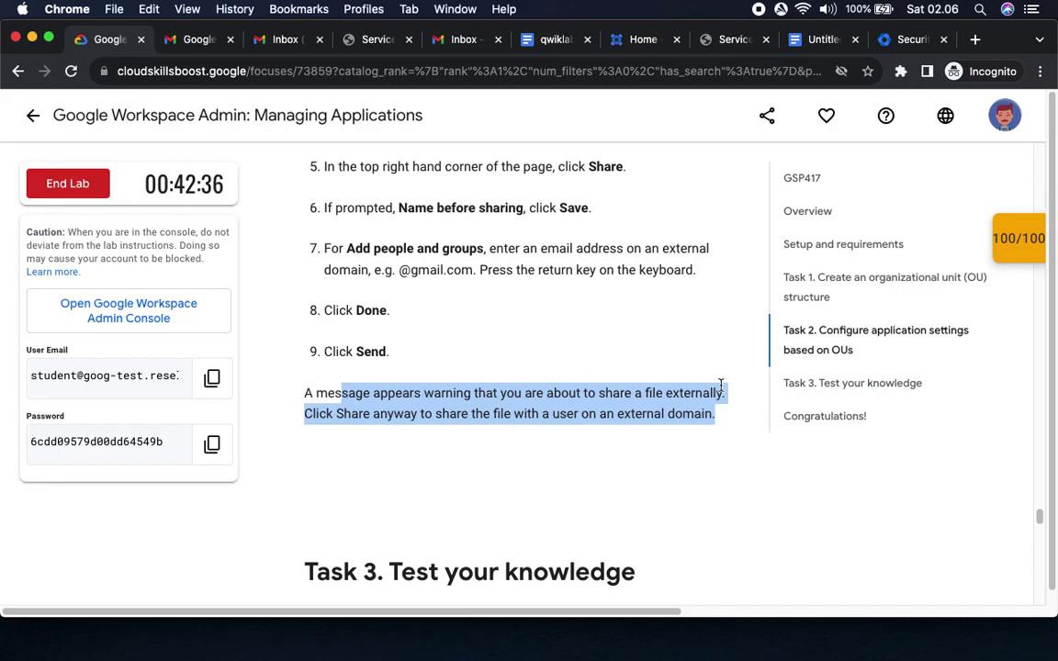
Confirm 'Share anyway' in the Share? dialog so access is updated, then return to the lab.
{"action": "left_click", "coordinate": [812, 39]}
{"action": "left_click", "coordinate": [632, 421]}
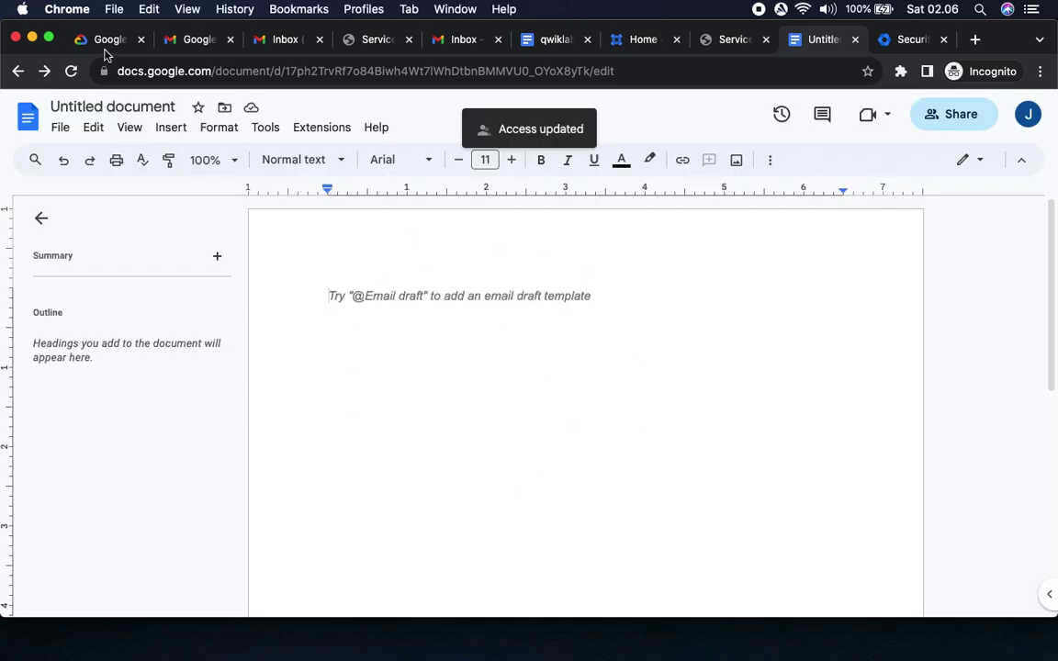
{"action": "left_click", "coordinate": [103, 43]}
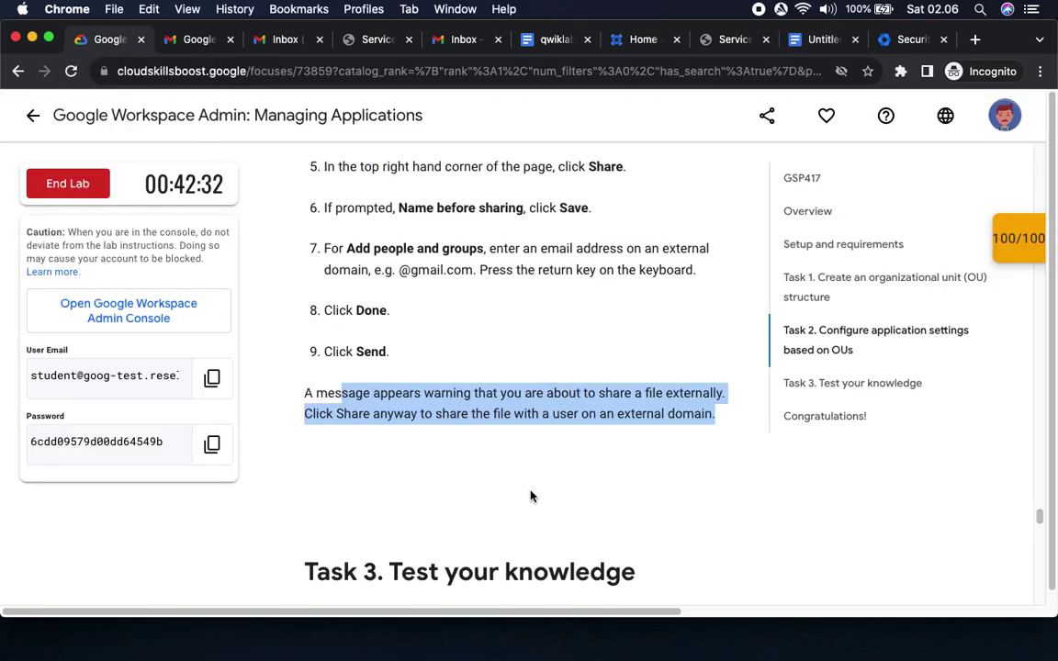
Answer the Task 3 quiz: False, 'manually or batch add', and 'top-level then child units'.
{"action": "scroll", "coordinate": [530, 496], "scroll_direction": "down", "scroll_amount": 4}
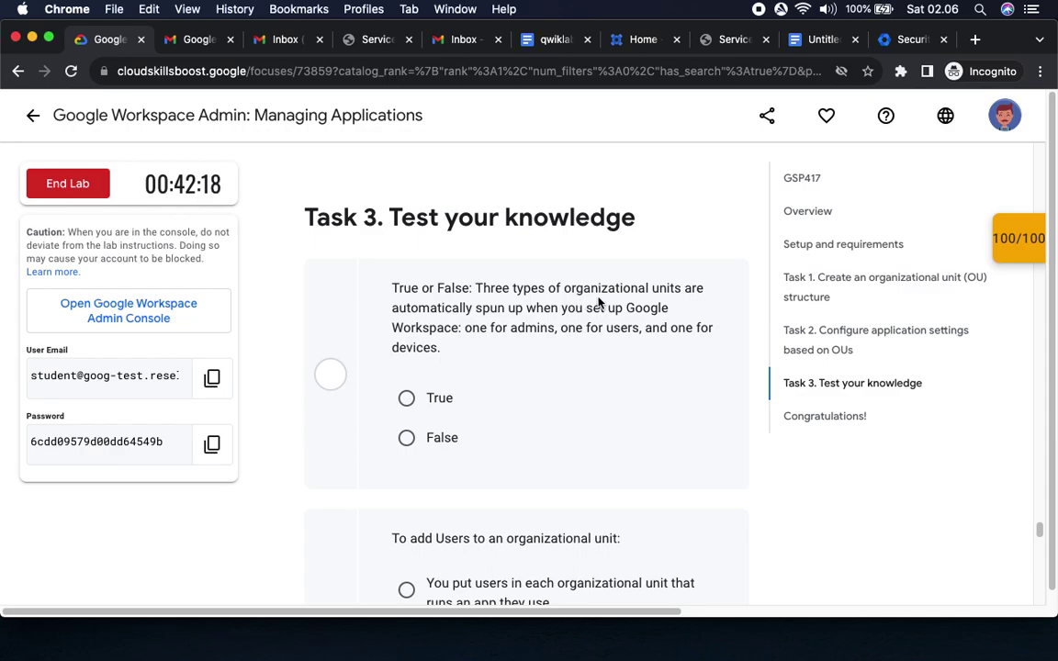
{"action": "left_click", "coordinate": [426, 437]}
{"action": "scroll", "coordinate": [627, 459], "scroll_direction": "down", "scroll_amount": 3}
{"action": "scroll", "coordinate": [627, 459], "scroll_direction": "down", "scroll_amount": 3}
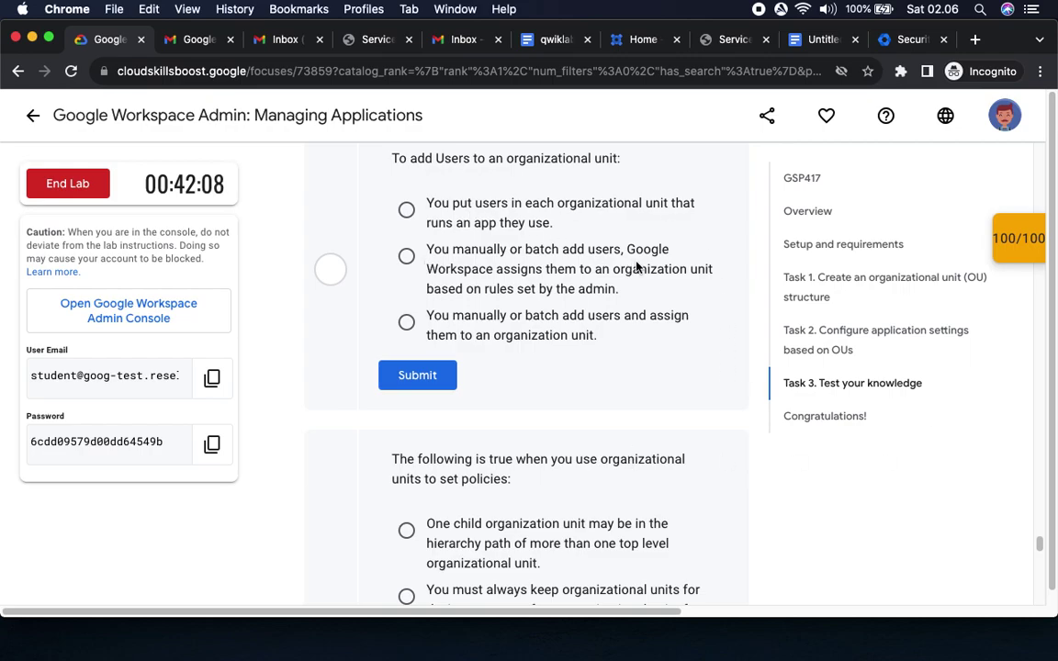
{"action": "left_click", "coordinate": [406, 322]}
{"action": "left_click", "coordinate": [418, 374]}
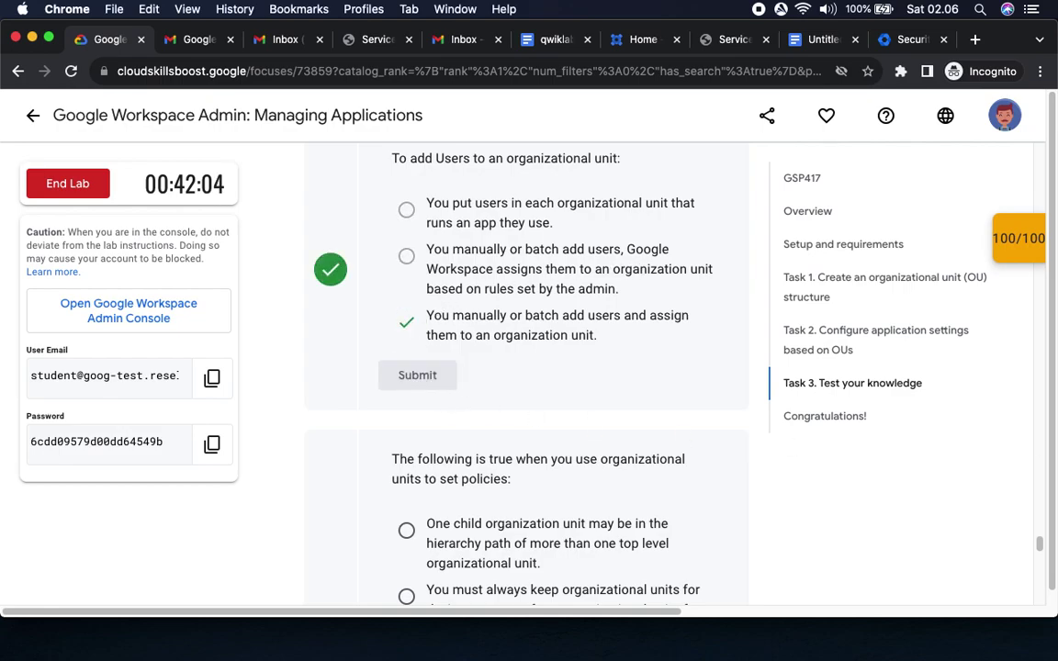
{"action": "scroll", "coordinate": [500, 408], "scroll_direction": "down", "scroll_amount": 5}
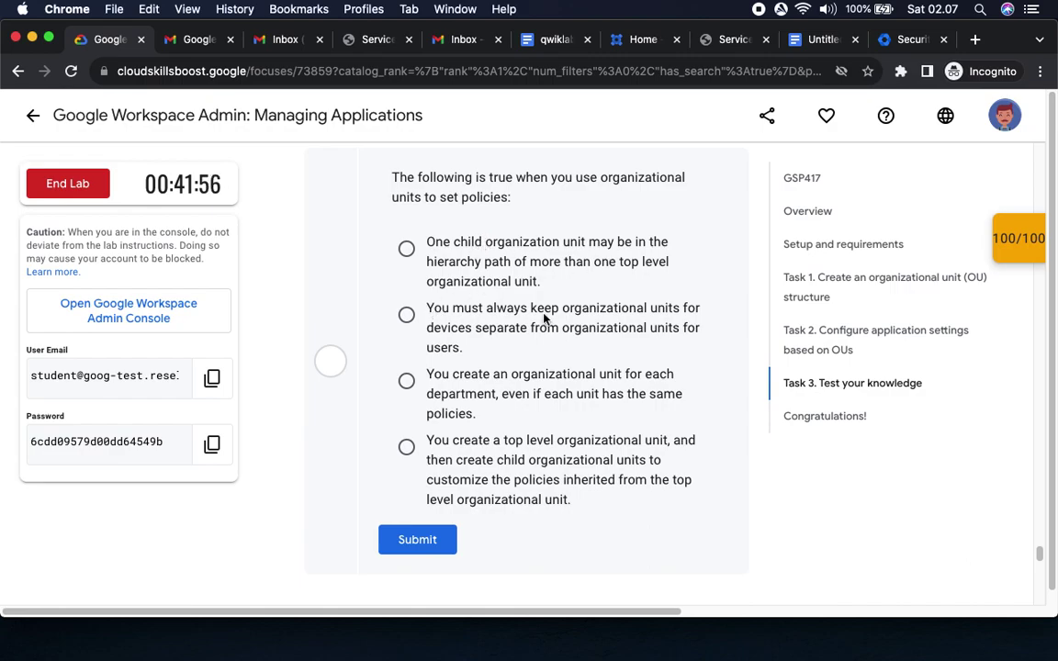
{"action": "left_click", "coordinate": [406, 446]}
{"action": "left_click", "coordinate": [437, 542]}
{"action": "scroll", "coordinate": [608, 503], "scroll_direction": "down", "scroll_amount": 5}
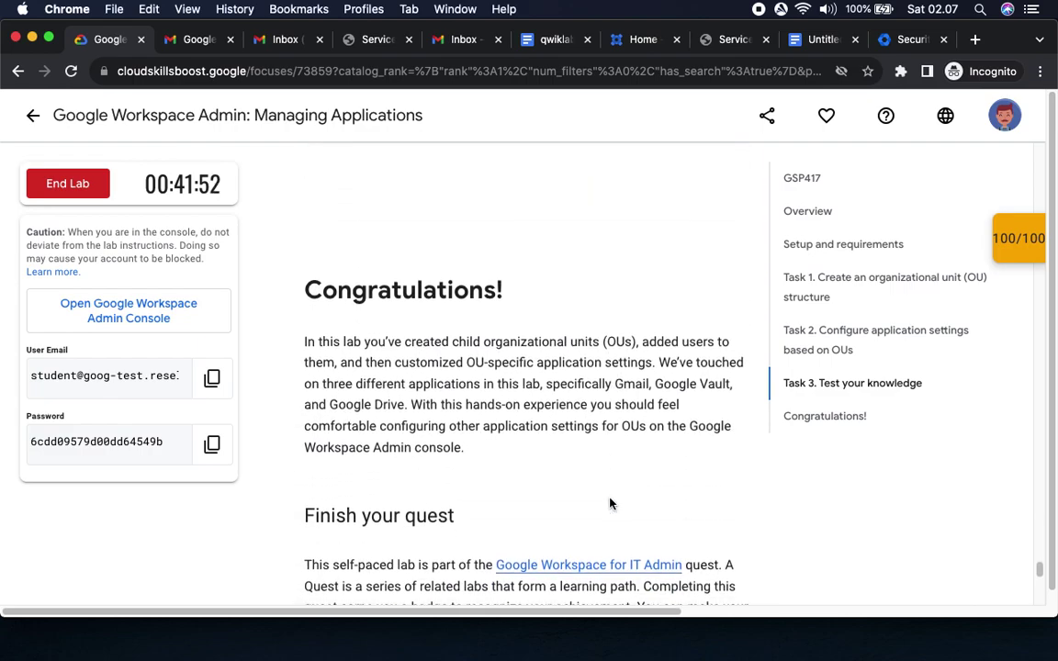
Check the 100/100 score's checkpoints panel, then collapse it.
{"action": "scroll", "coordinate": [608, 503], "scroll_direction": "down", "scroll_amount": 2}
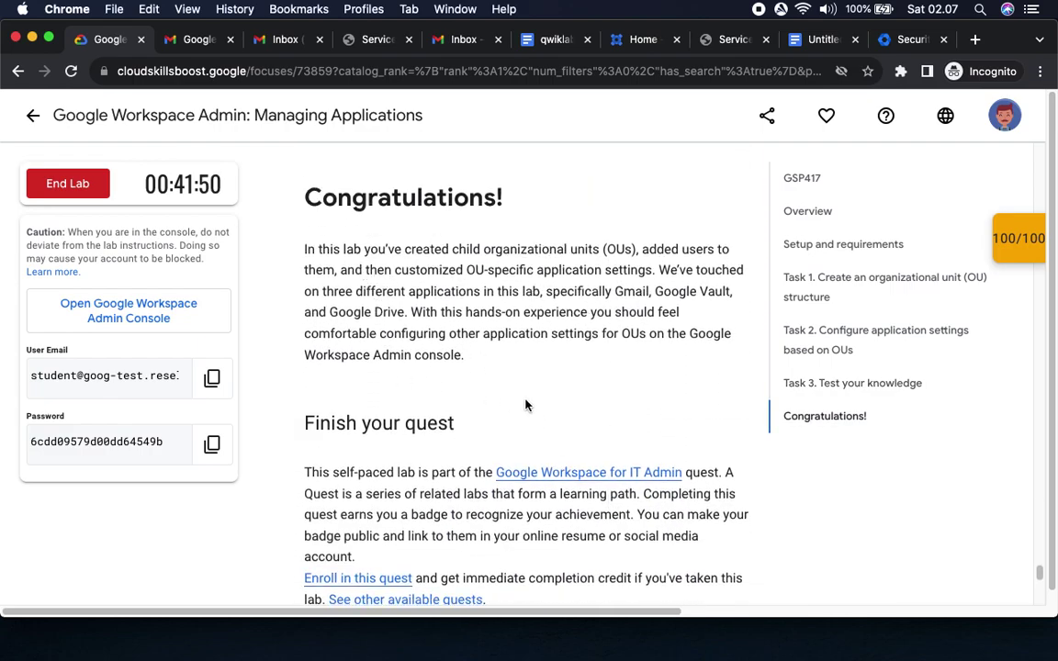
{"action": "scroll", "coordinate": [538, 409], "scroll_direction": "down", "scroll_amount": 10}
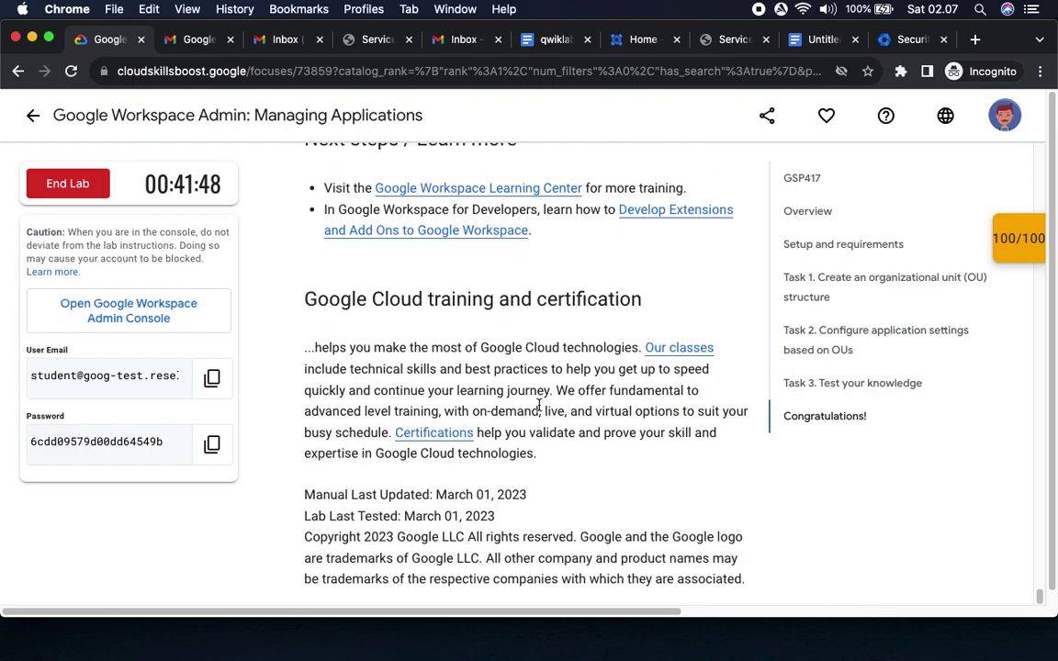
{"action": "scroll", "coordinate": [539, 405], "scroll_direction": "down", "scroll_amount": 1}
{"action": "scroll", "coordinate": [539, 404], "scroll_direction": "down", "scroll_amount": 5}
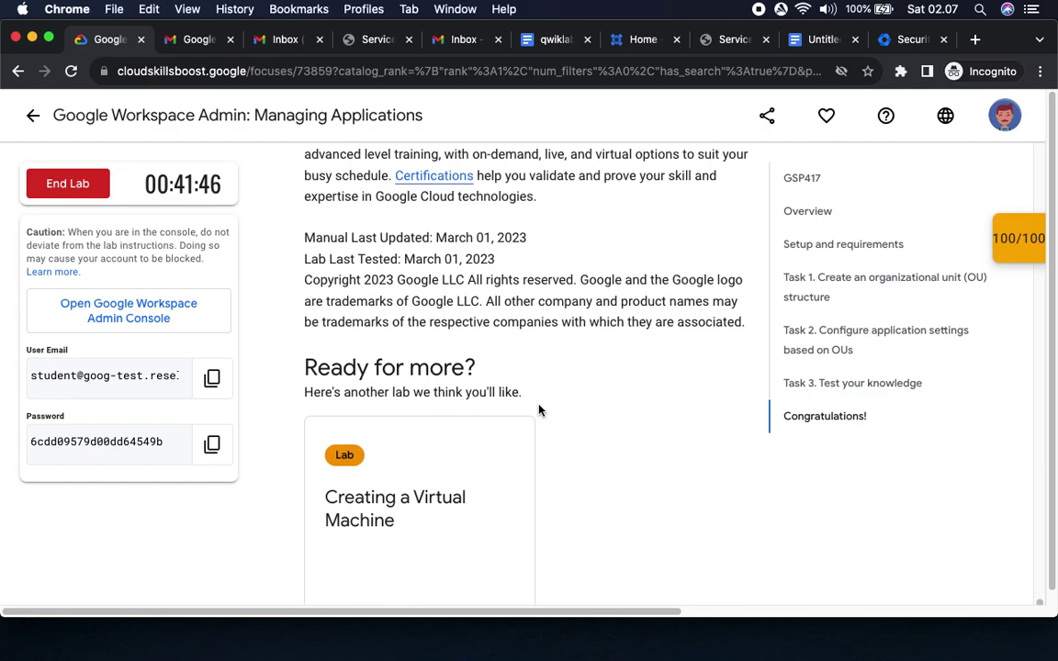
{"action": "scroll", "coordinate": [539, 410], "scroll_direction": "down", "scroll_amount": 2}
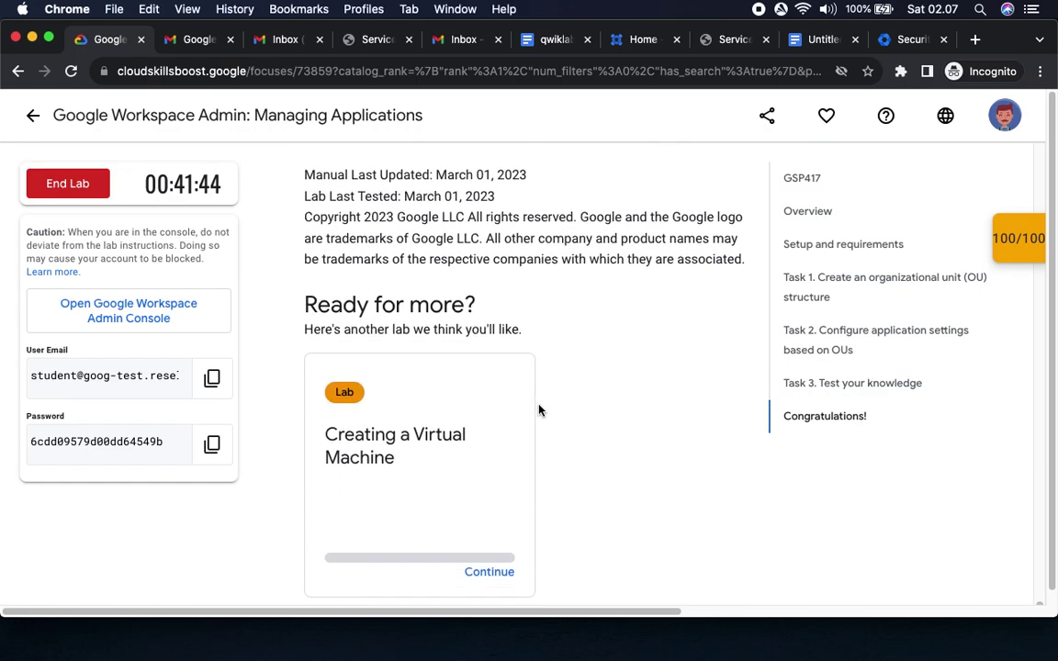
{"action": "left_click", "coordinate": [1018, 238]}
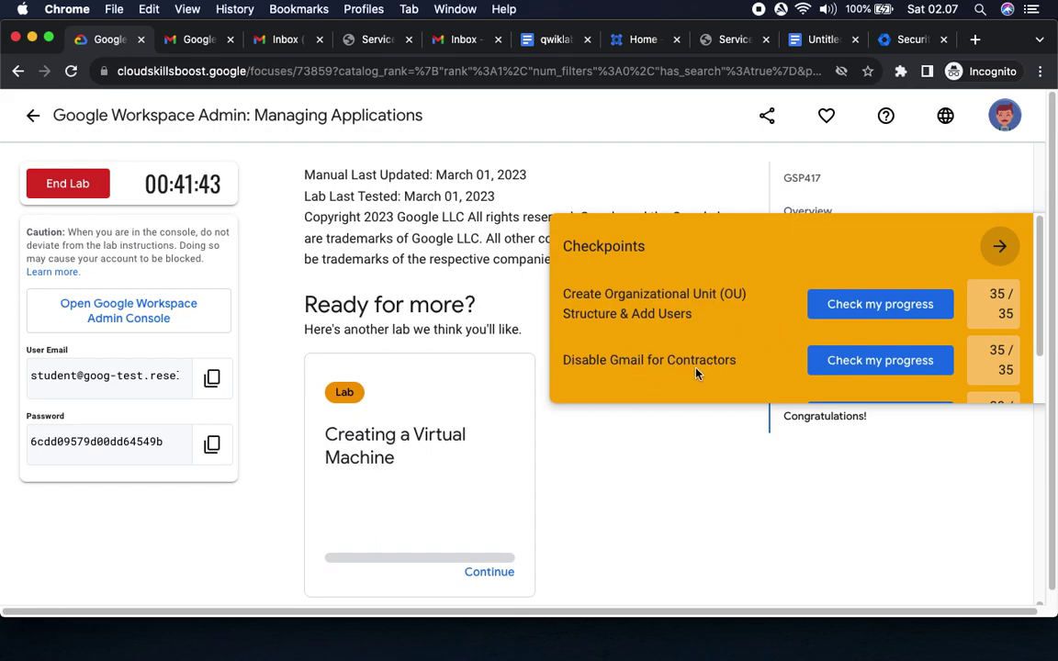
{"action": "scroll", "coordinate": [693, 372], "scroll_direction": "down", "scroll_amount": 2}
{"action": "scroll", "coordinate": [918, 303], "scroll_direction": "up", "scroll_amount": 2}
{"action": "left_click", "coordinate": [999, 248]}
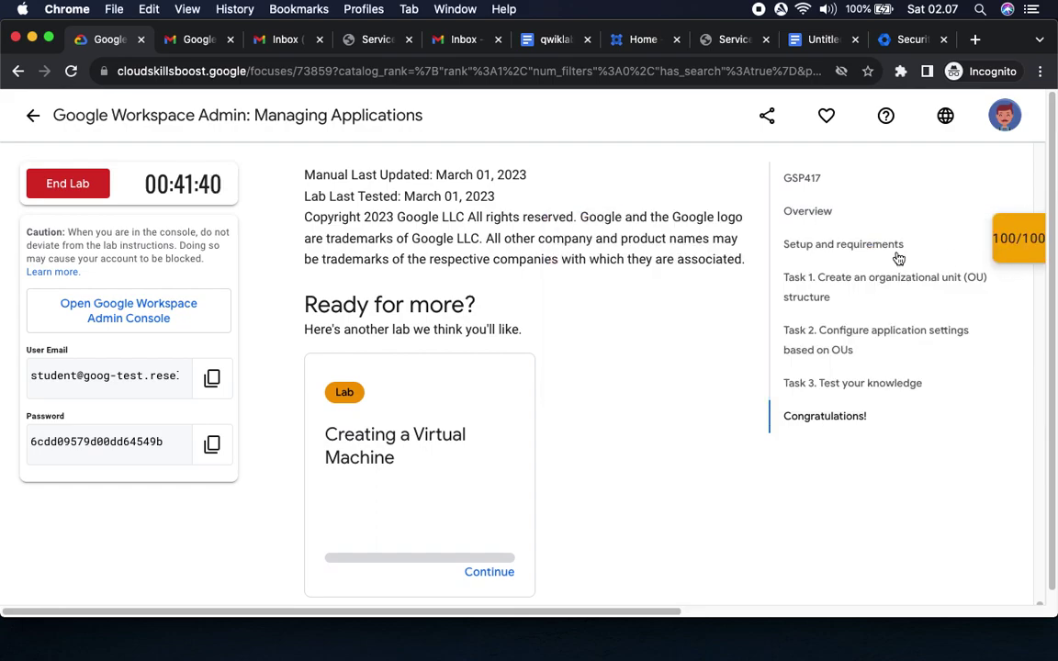
End the lab and submit a five-star review.
{"action": "left_click", "coordinate": [68, 184]}
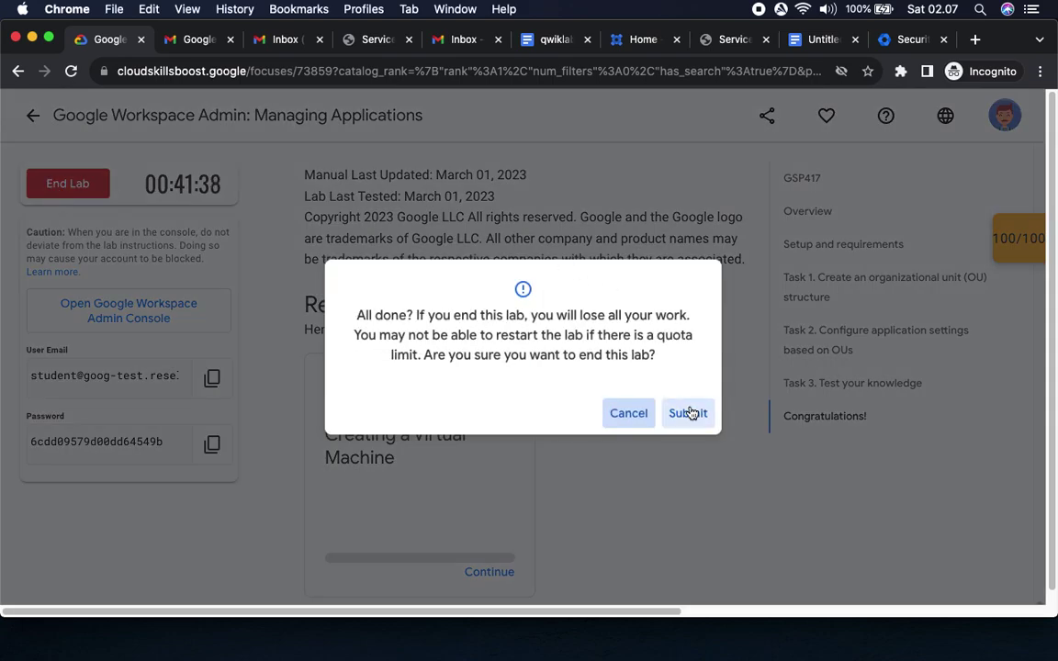
{"action": "left_click", "coordinate": [690, 413]}
{"action": "left_click", "coordinate": [404, 314]}
{"action": "left_click", "coordinate": [688, 420]}
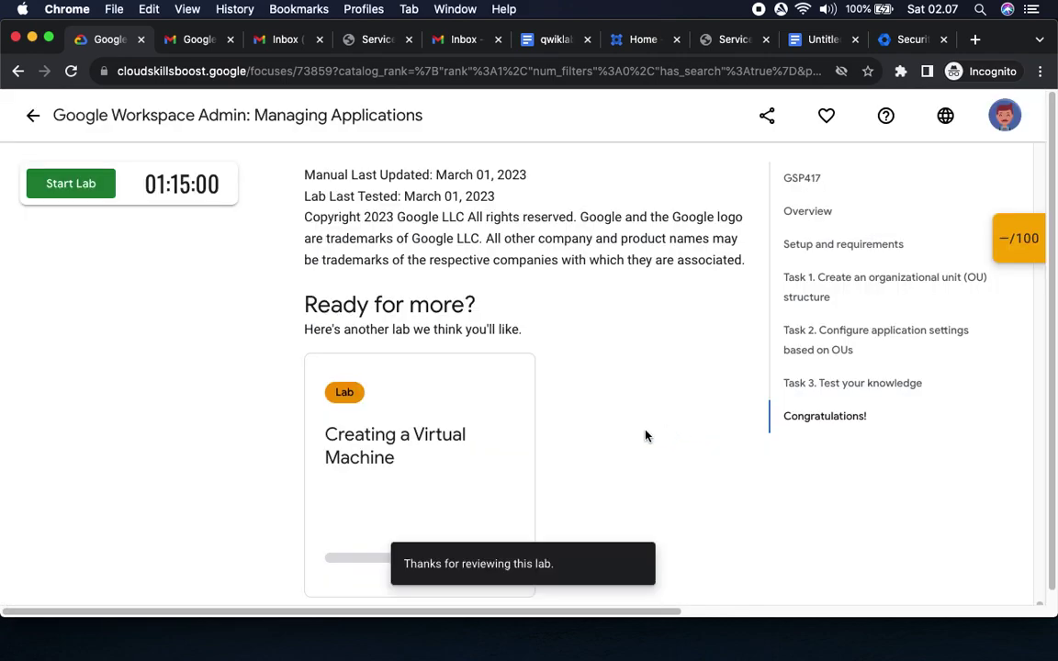